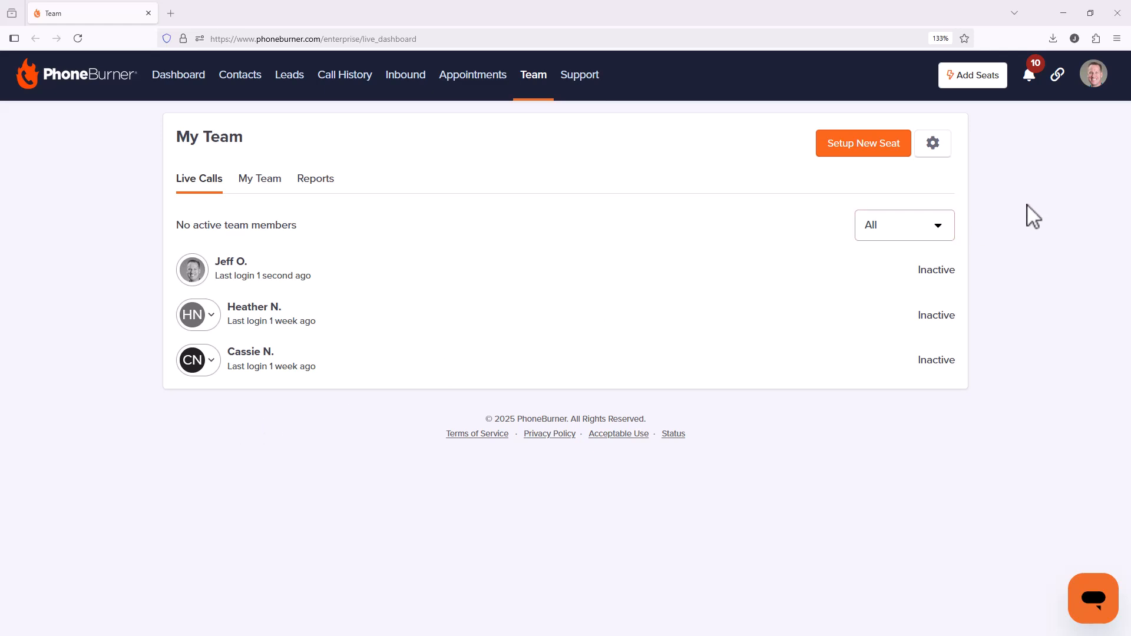
Step: Switch the team's access mode to Networked in the advanced team settings, entering "confirm" to approve the conversion
click(1090, 84)
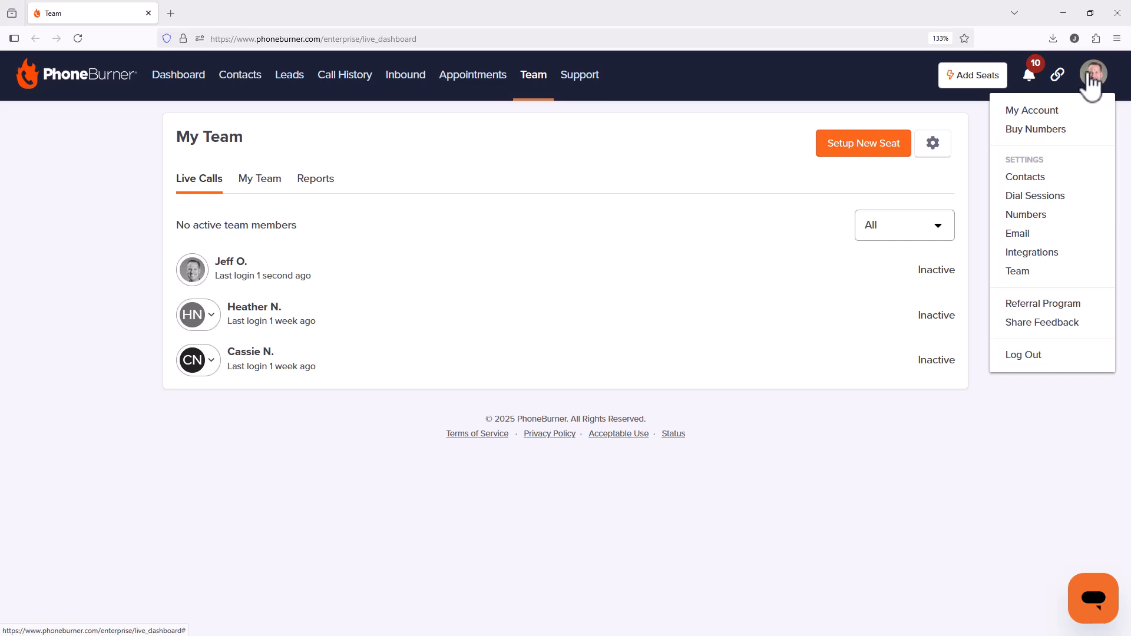
click(1031, 277)
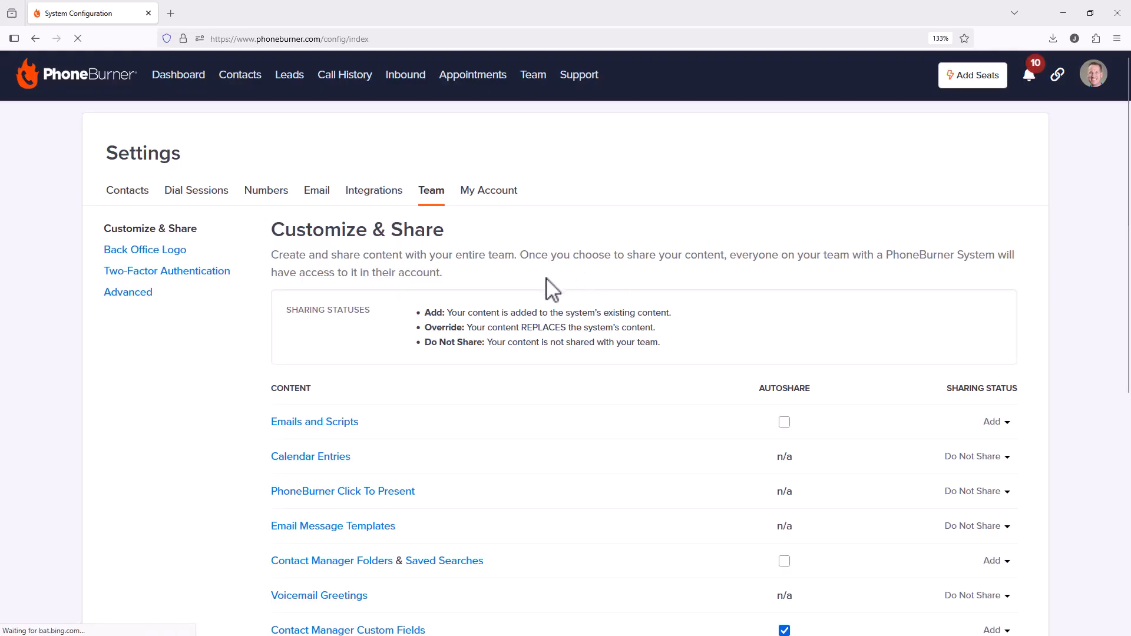
click(146, 301)
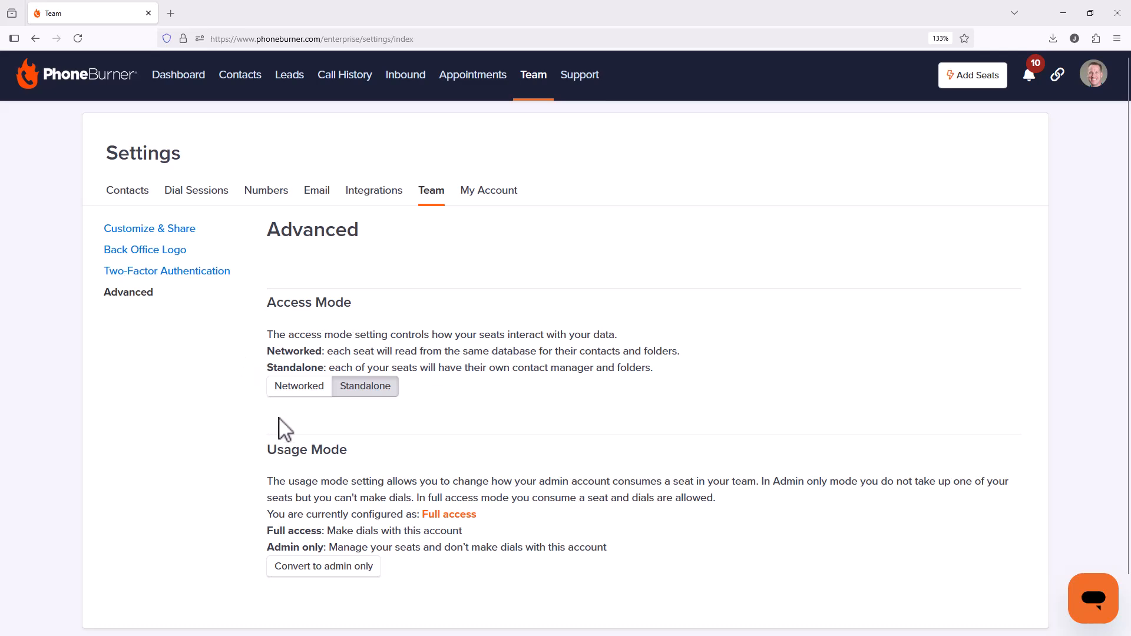
click(313, 389)
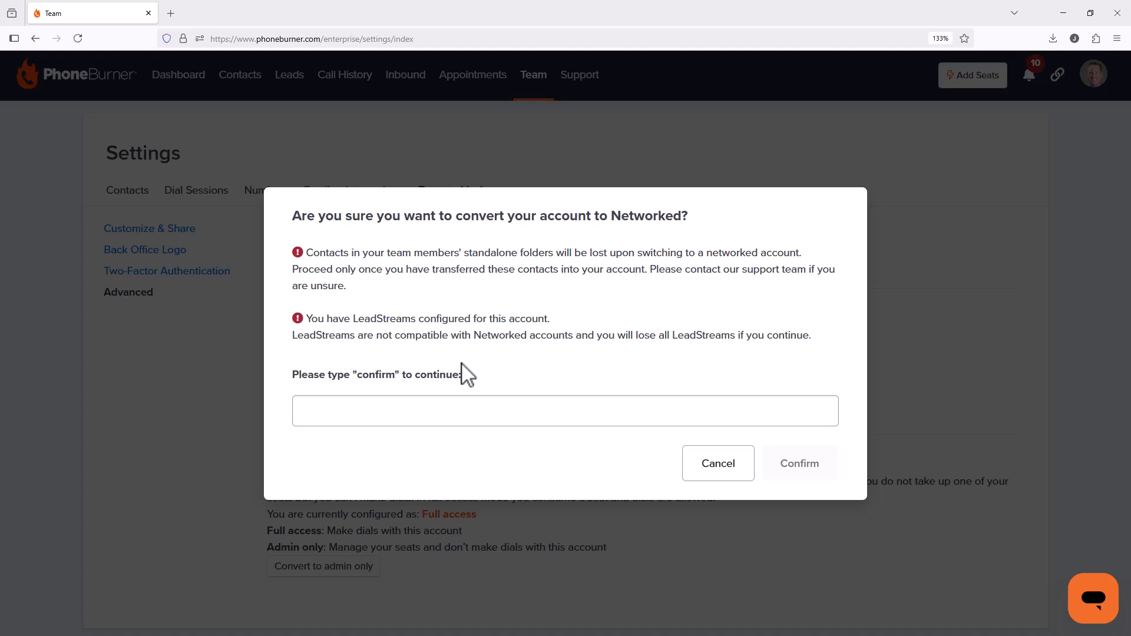
click(452, 418)
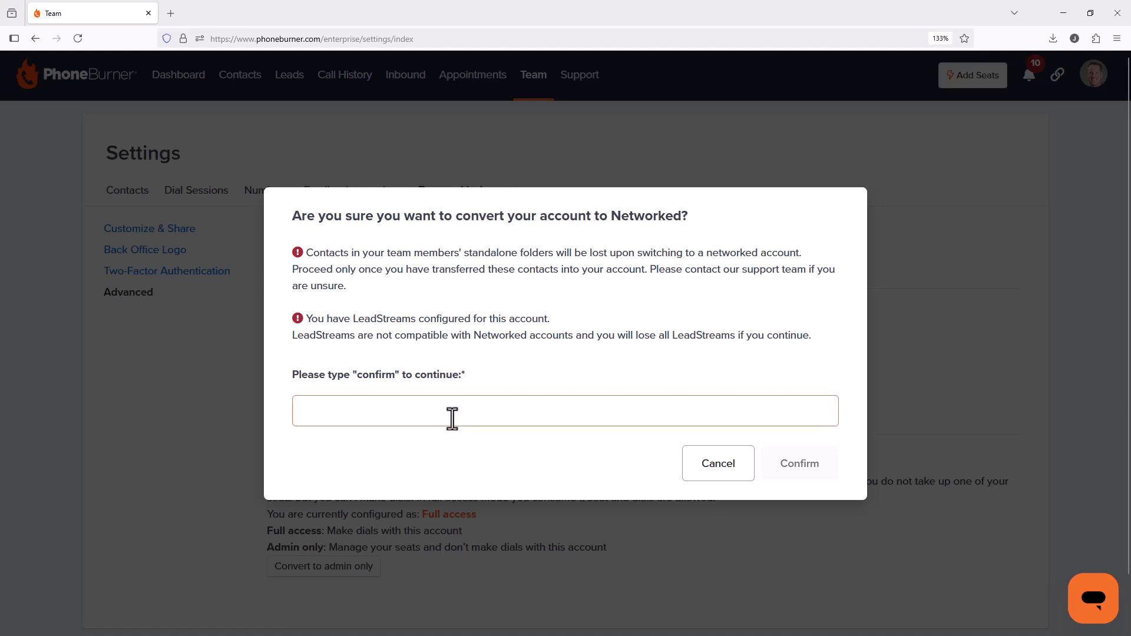
text(confirm)
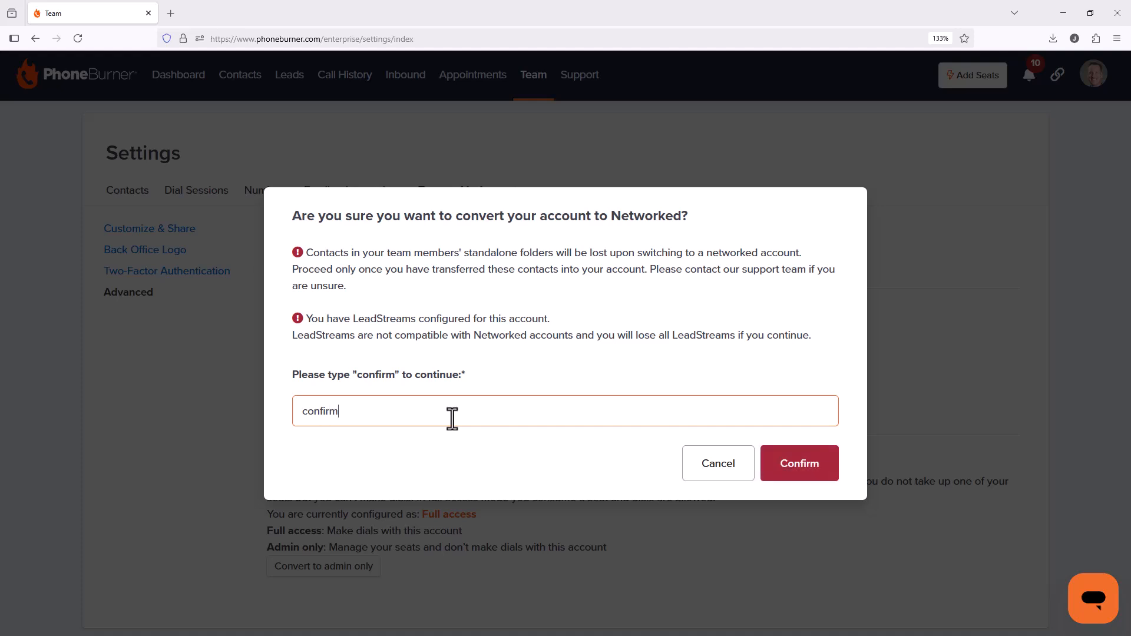
click(795, 471)
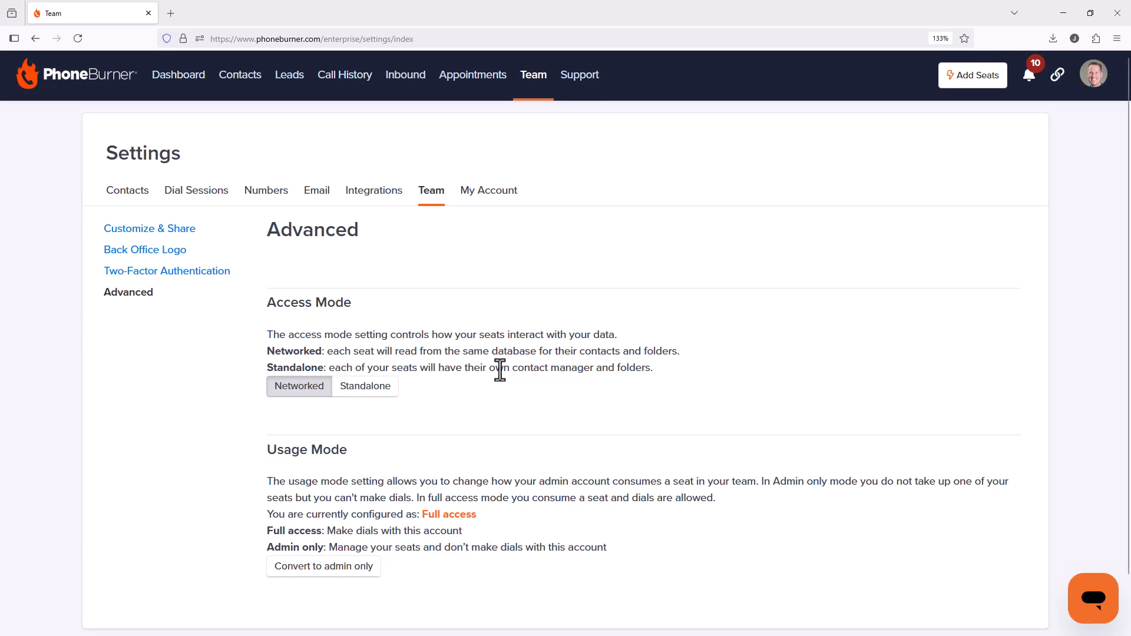
Step: View the WinBacks Call 1 folder in the admin's contacts and again while logged in as the team member listed below the admin
click(249, 93)
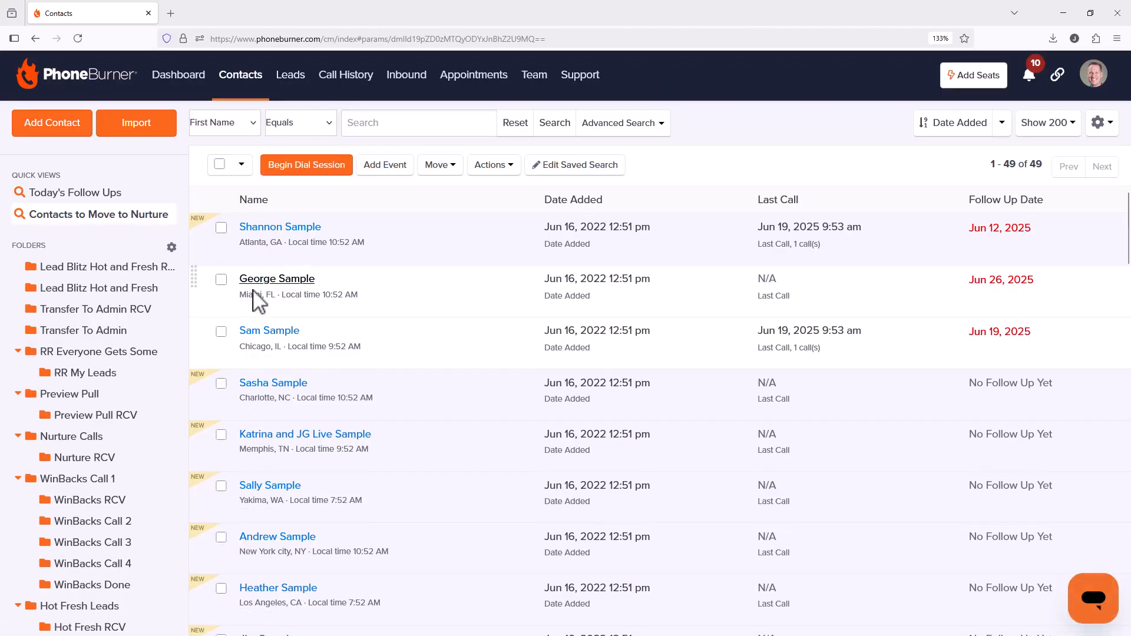
click(95, 481)
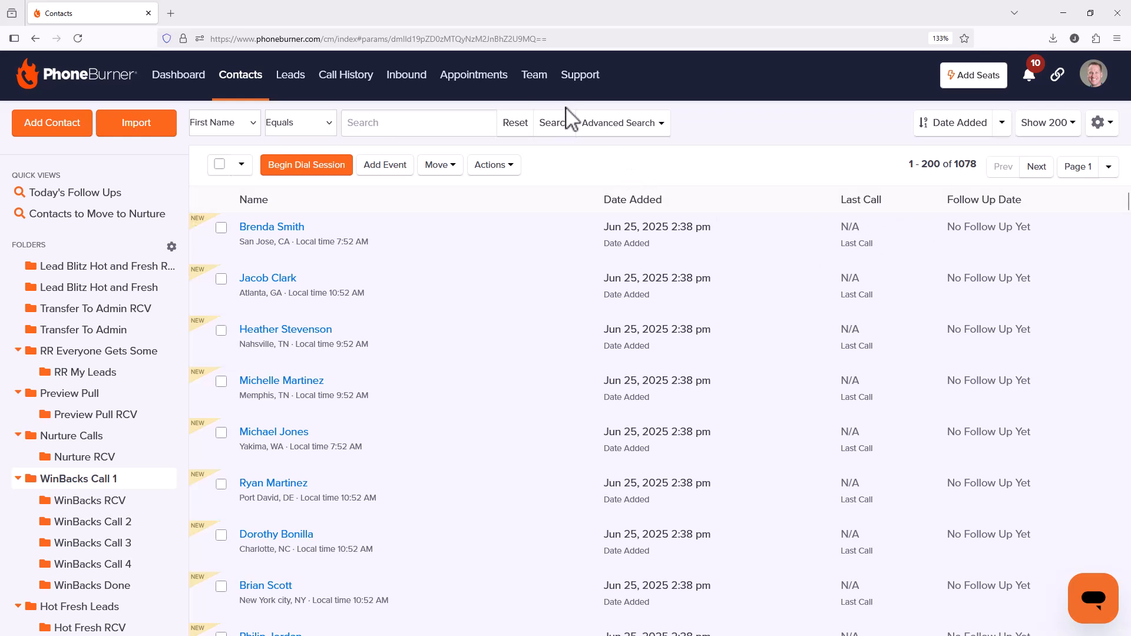
click(526, 83)
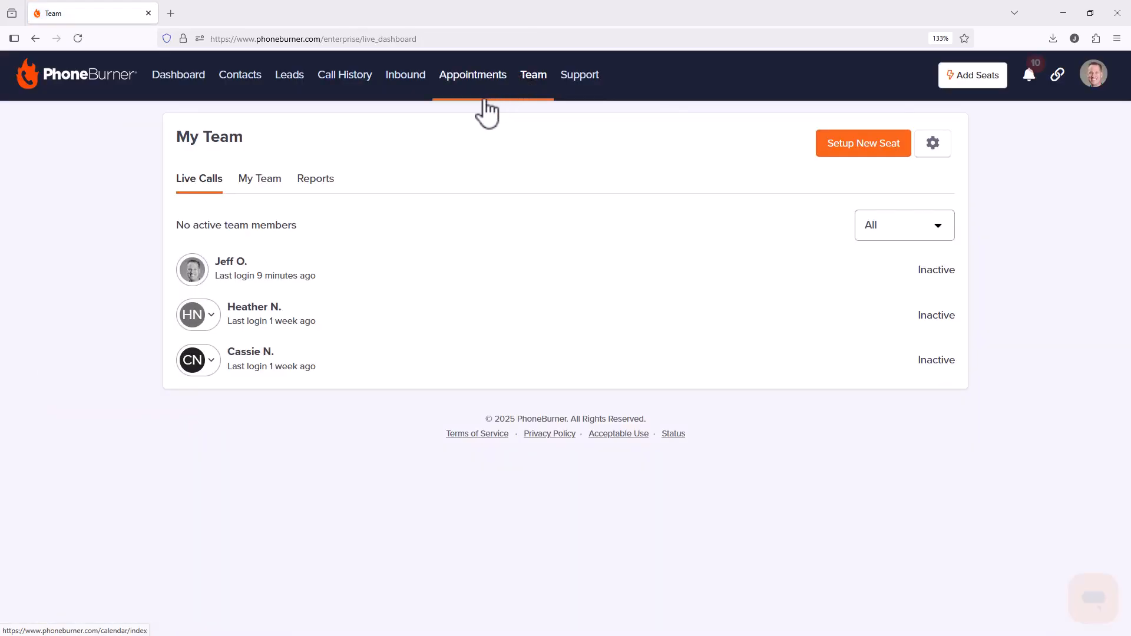
click(214, 316)
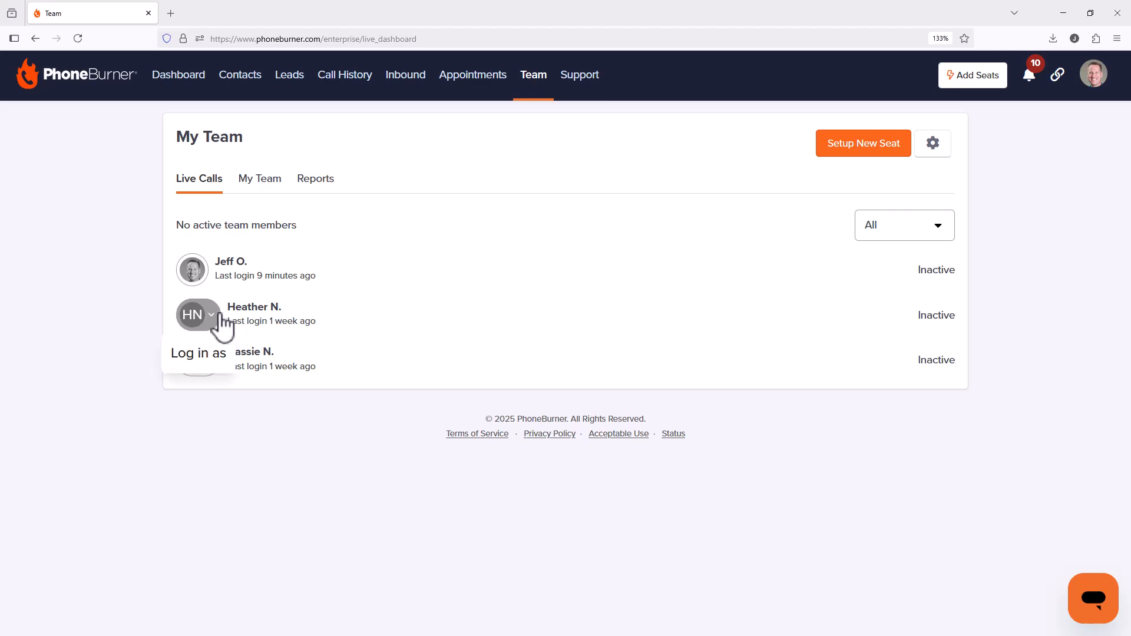
click(208, 354)
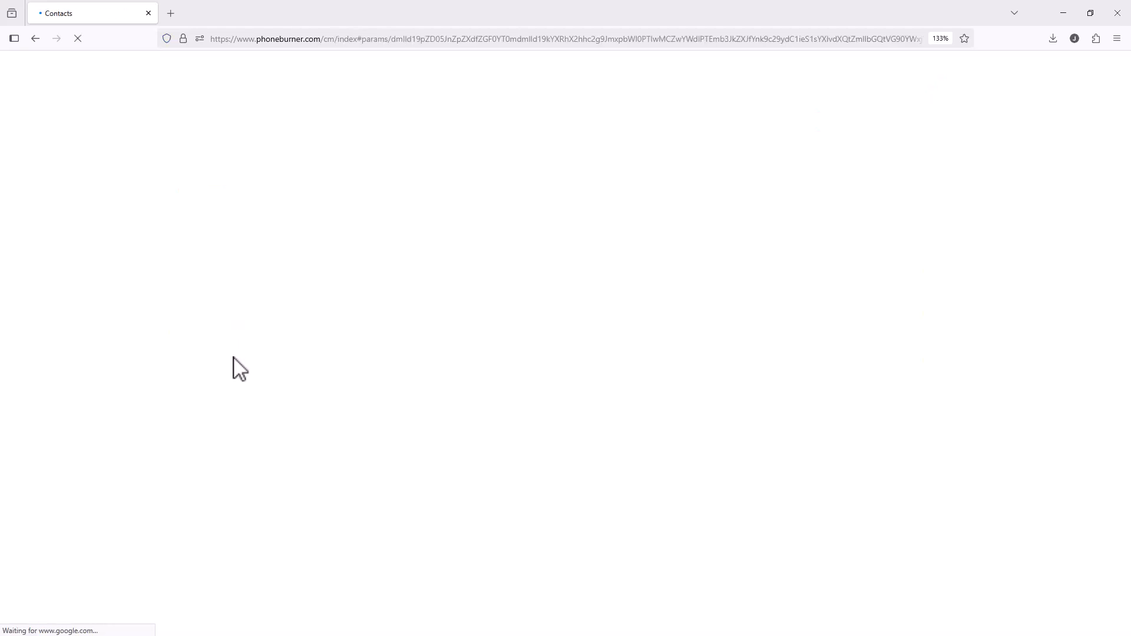
scroll(147, 319, down, 6)
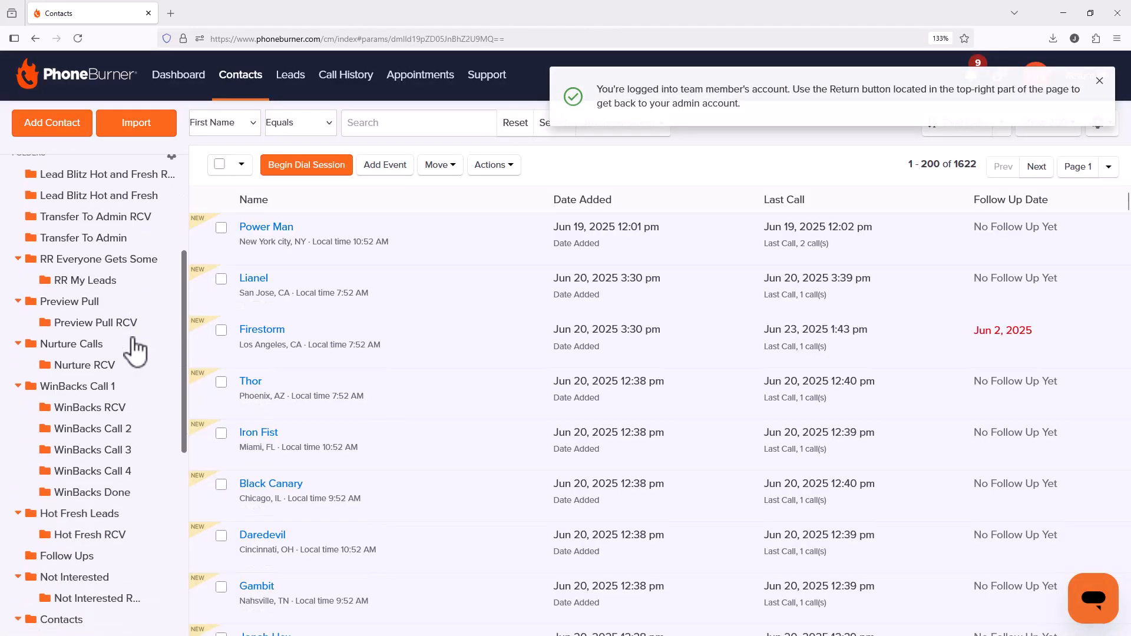
scroll(134, 348, up, 3)
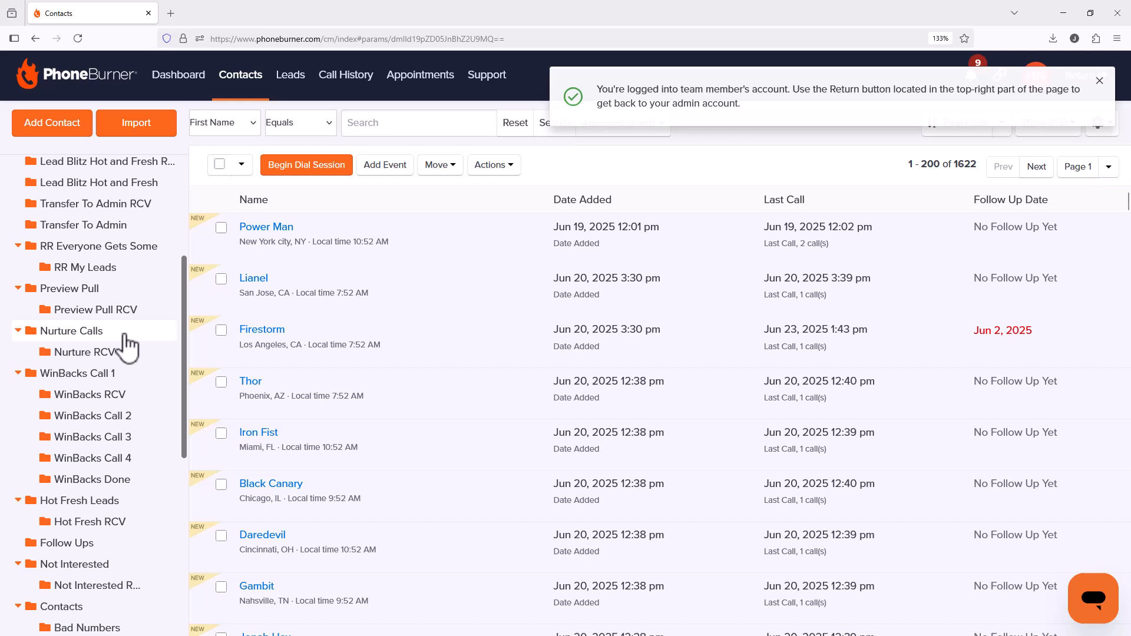
click(105, 382)
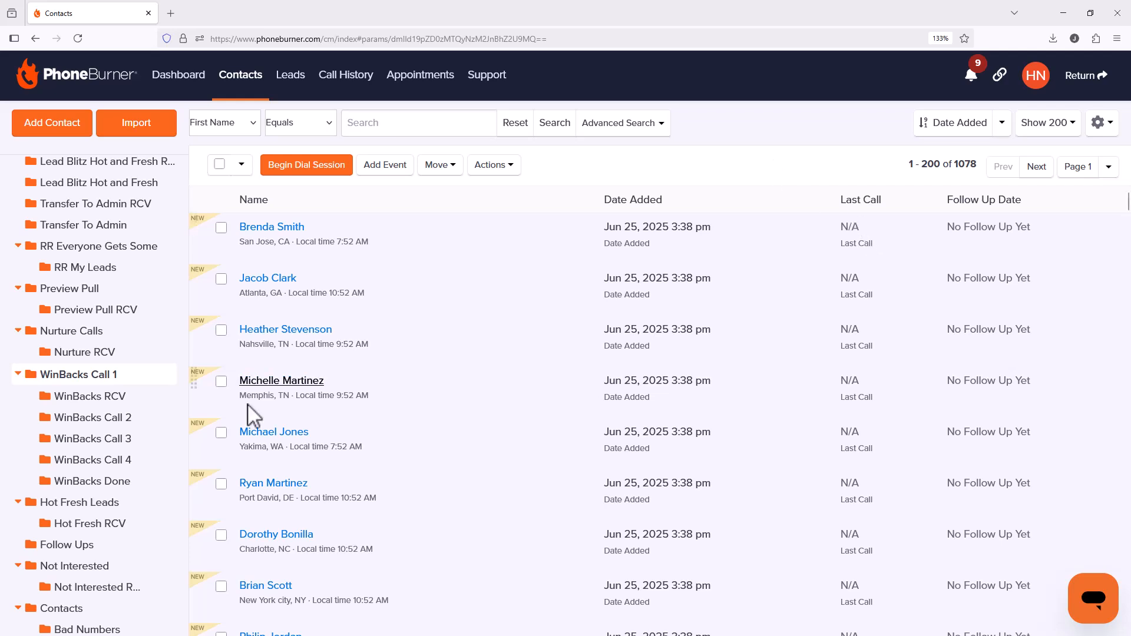
Step: Return to the admin account and open its LeadStream settings page
click(1080, 76)
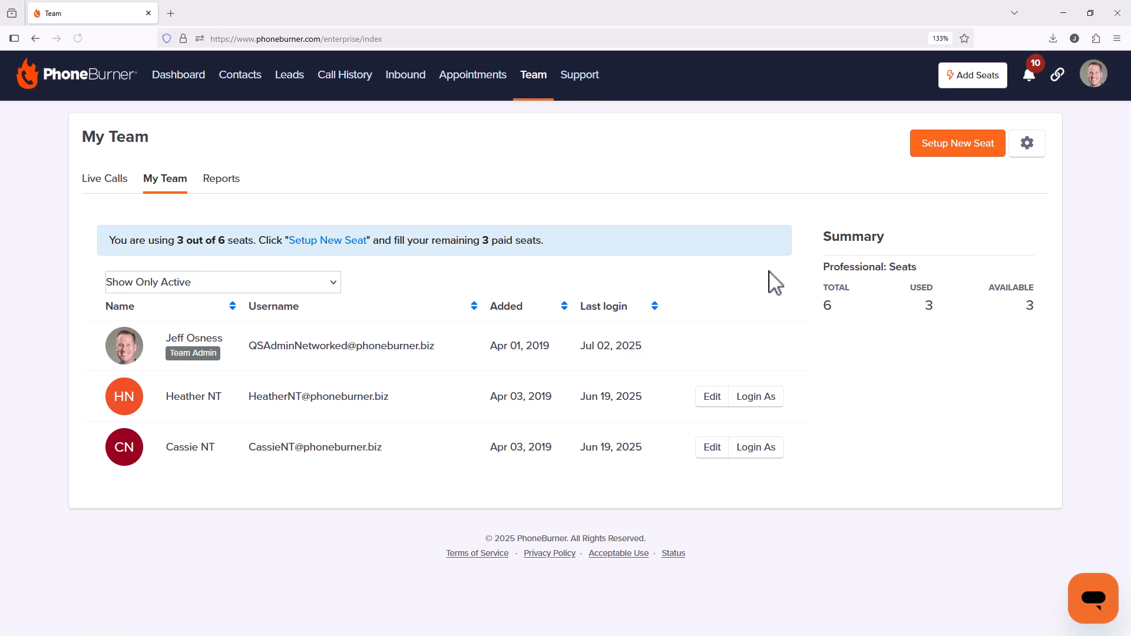
click(224, 80)
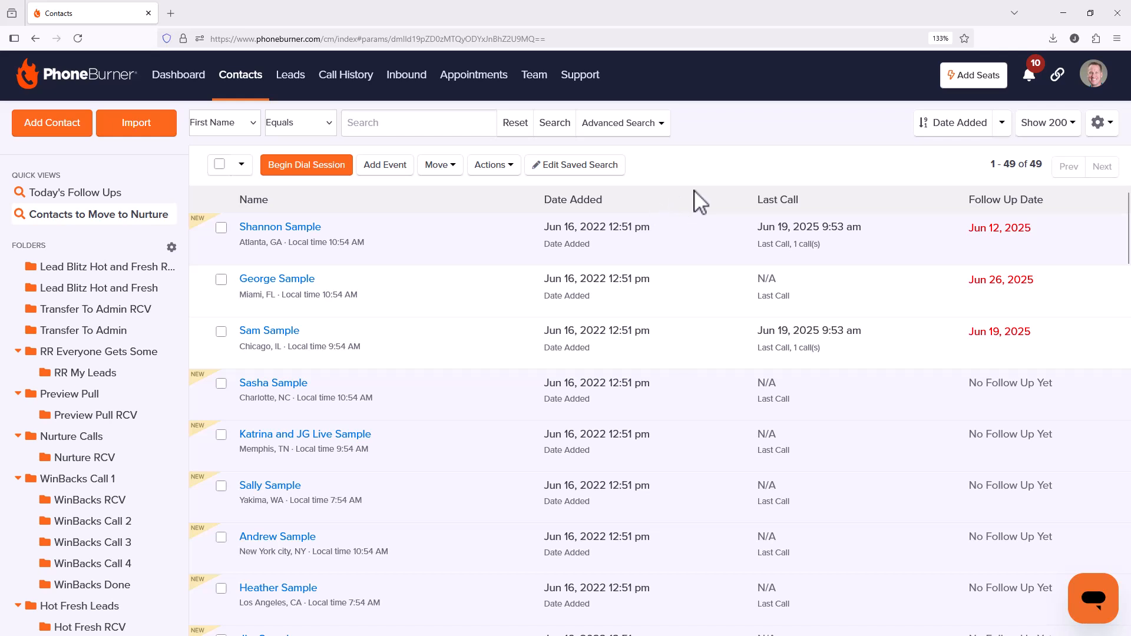
click(1111, 133)
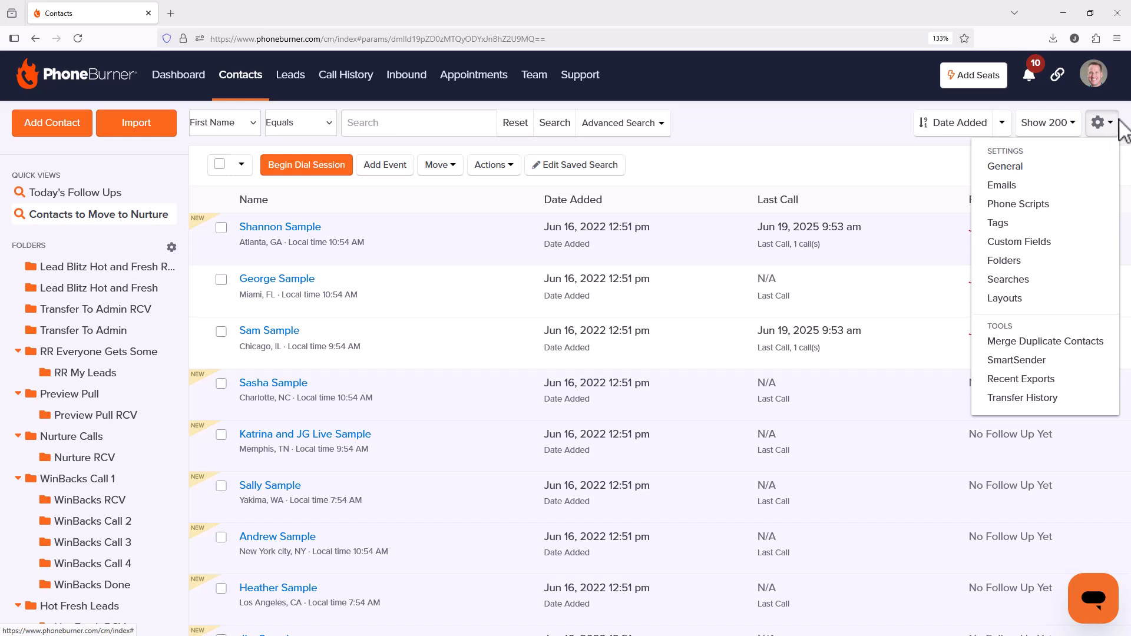
click(1058, 73)
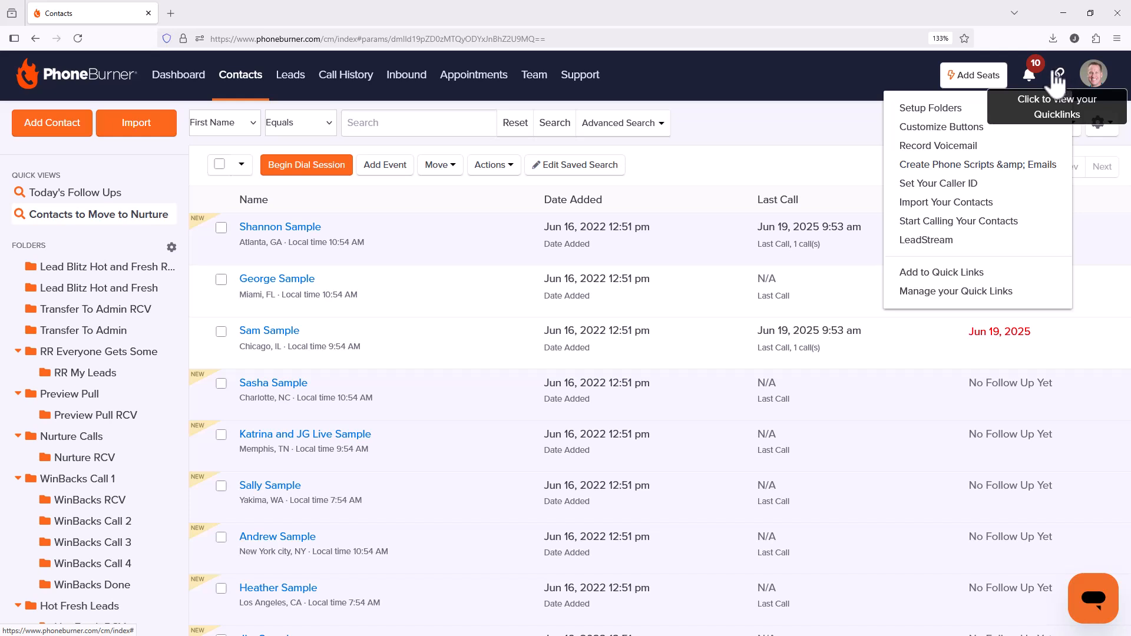
click(951, 250)
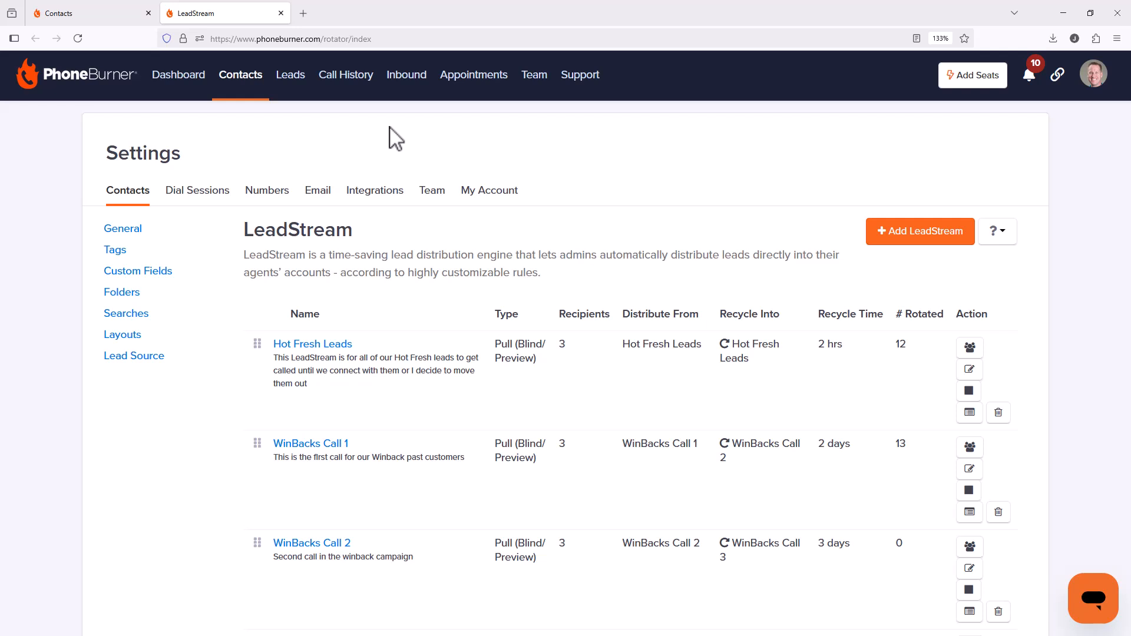
click(1061, 79)
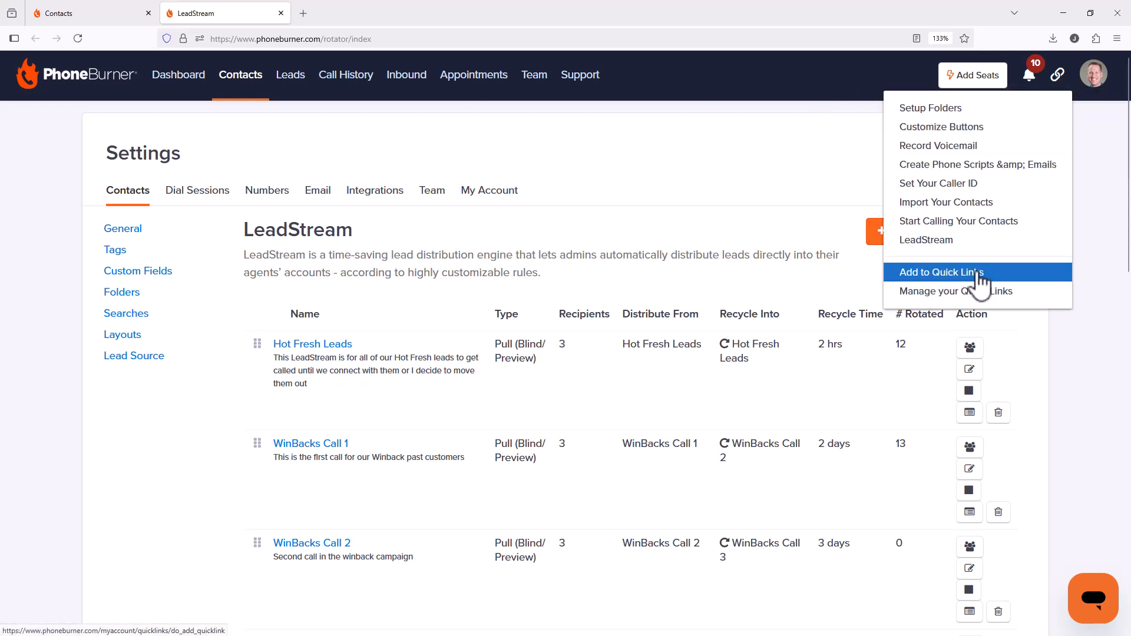
click(692, 150)
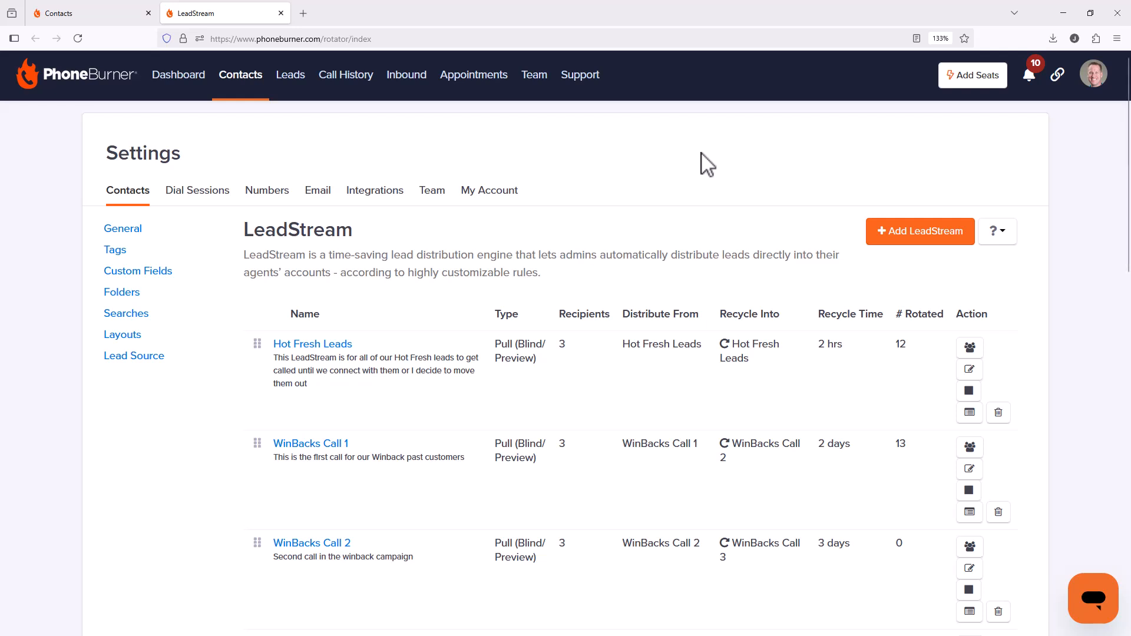
Step: Start a new enabled LeadStream named "Networked Blind Pull" with the description "This LeadStream was setup in the Networked Mode"
click(900, 243)
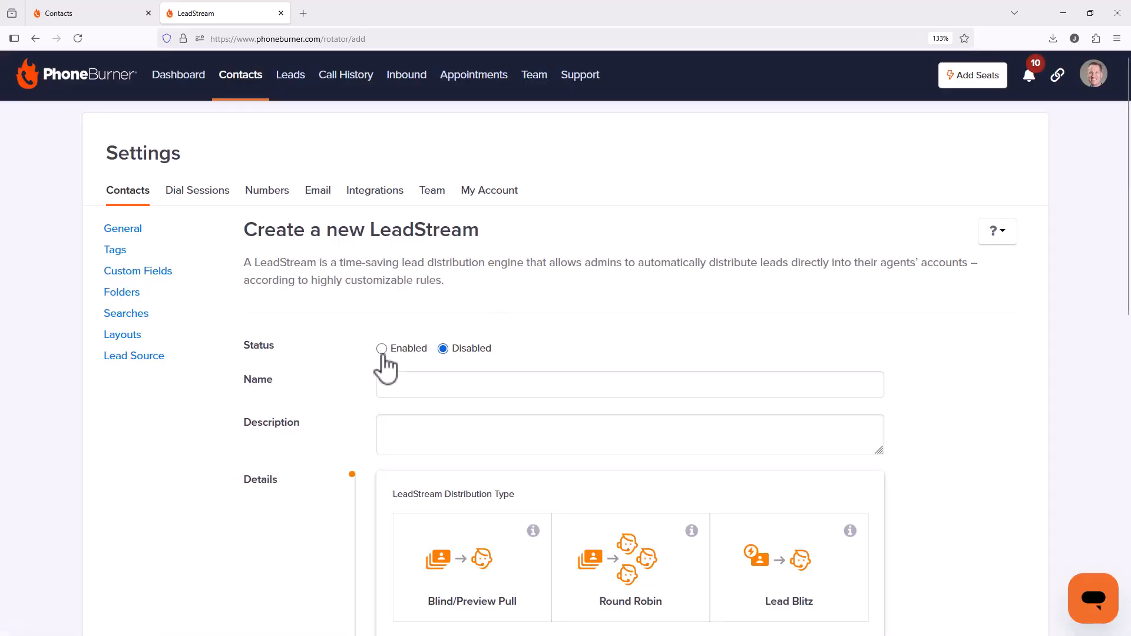
click(382, 349)
click(410, 386)
text(Networked Blind Pull)
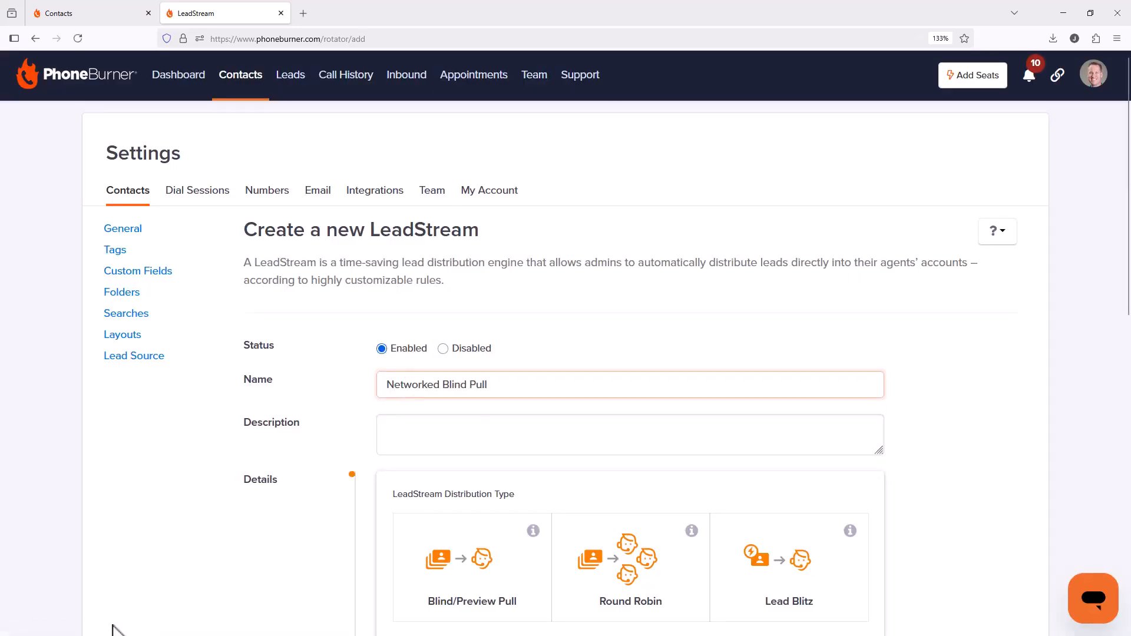
click(615, 433)
text(This LeadStream was setup in the Networked Mode)
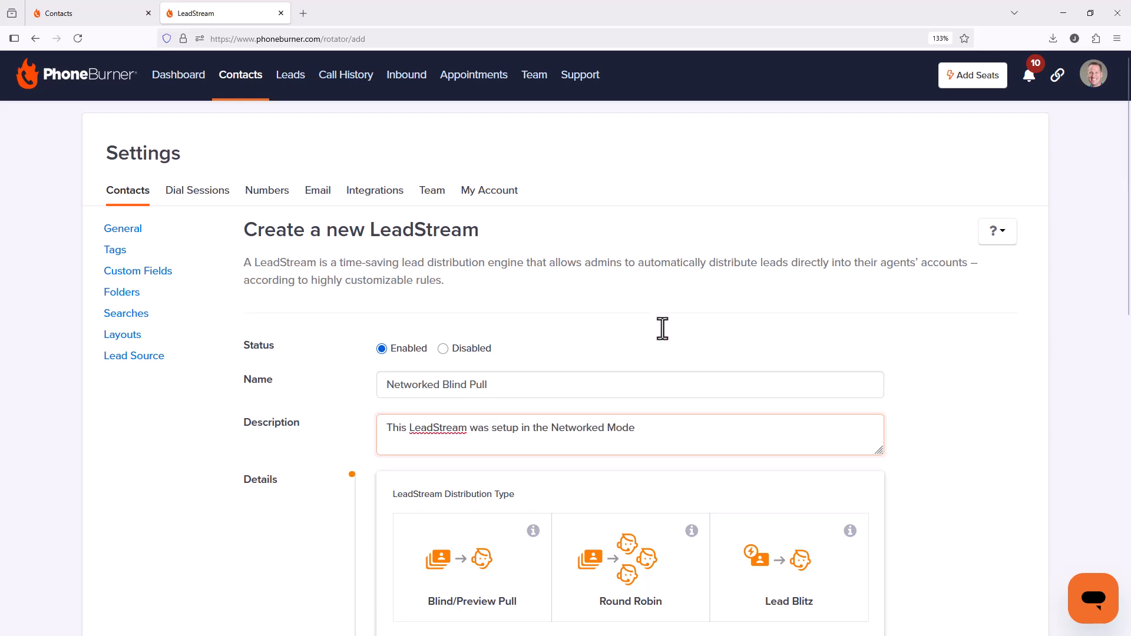
Step: Set the LeadStream's distribution type to Blind/Preview Pull and look through the available dialer presets
scroll(662, 329, down, 3)
scroll(685, 302, down, 1)
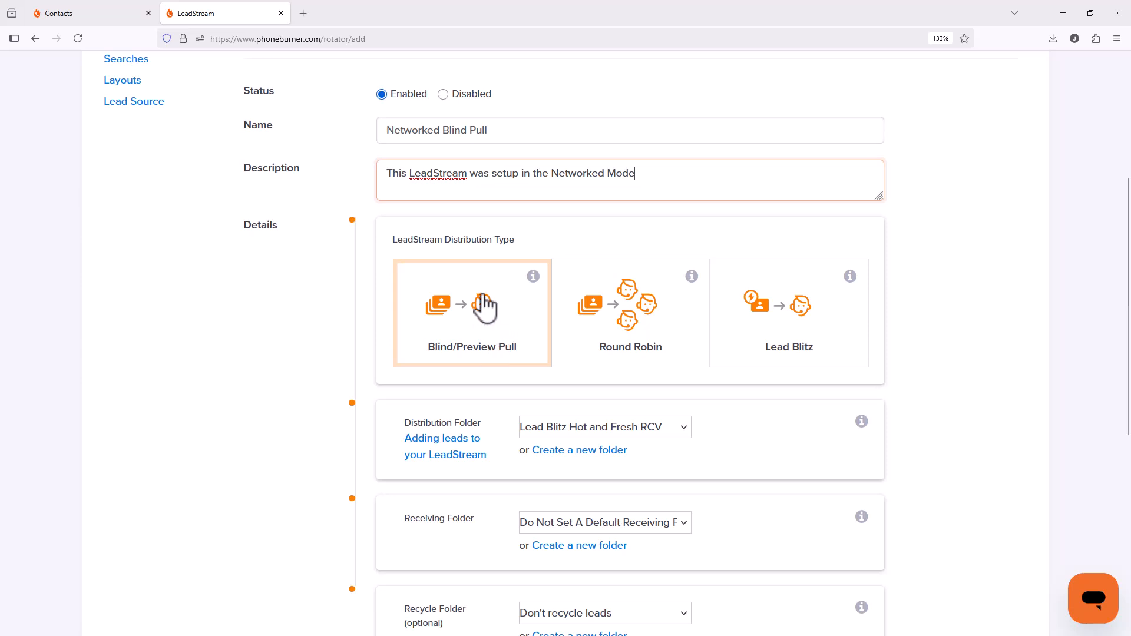
click(455, 305)
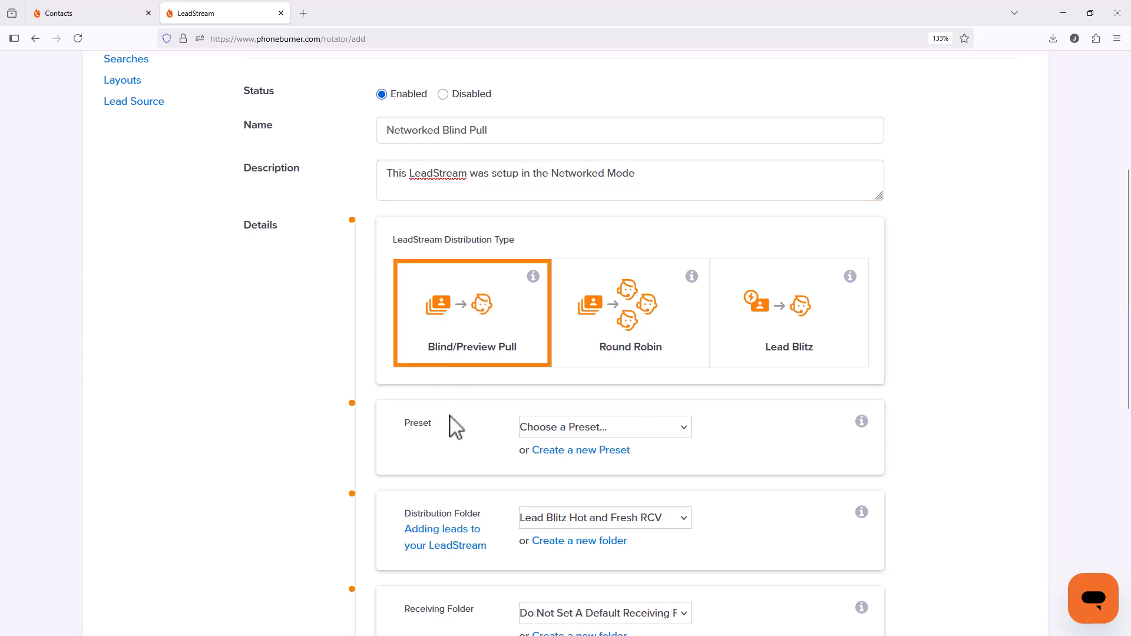
click(530, 428)
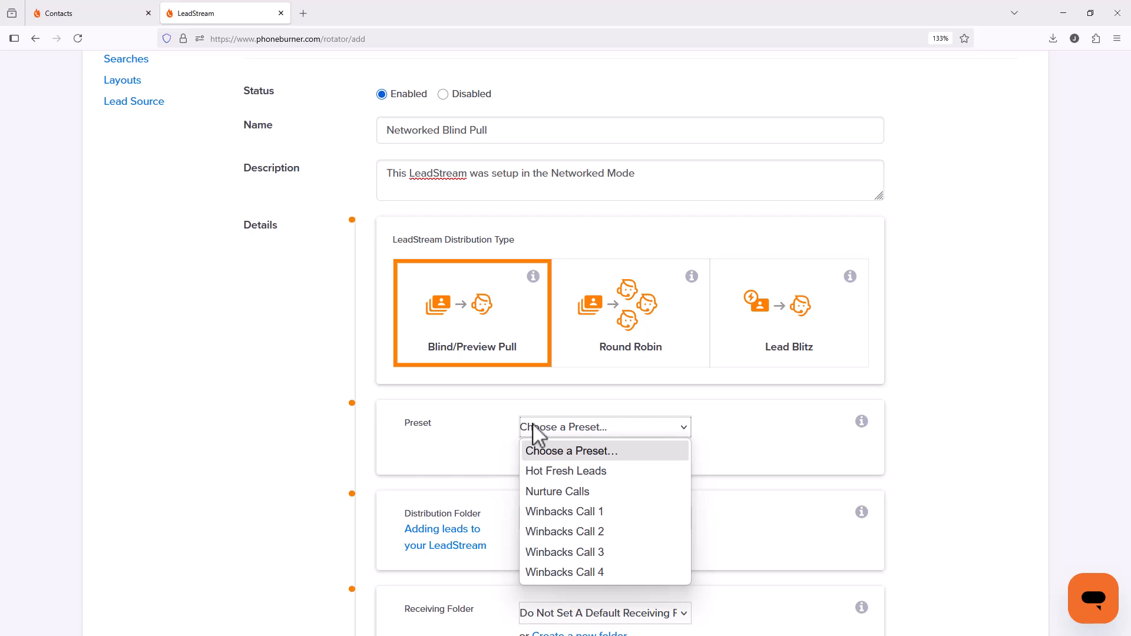
click(766, 426)
Step: Start a new dialer preset for the LeadStream and name it "Networked Preset"
click(608, 457)
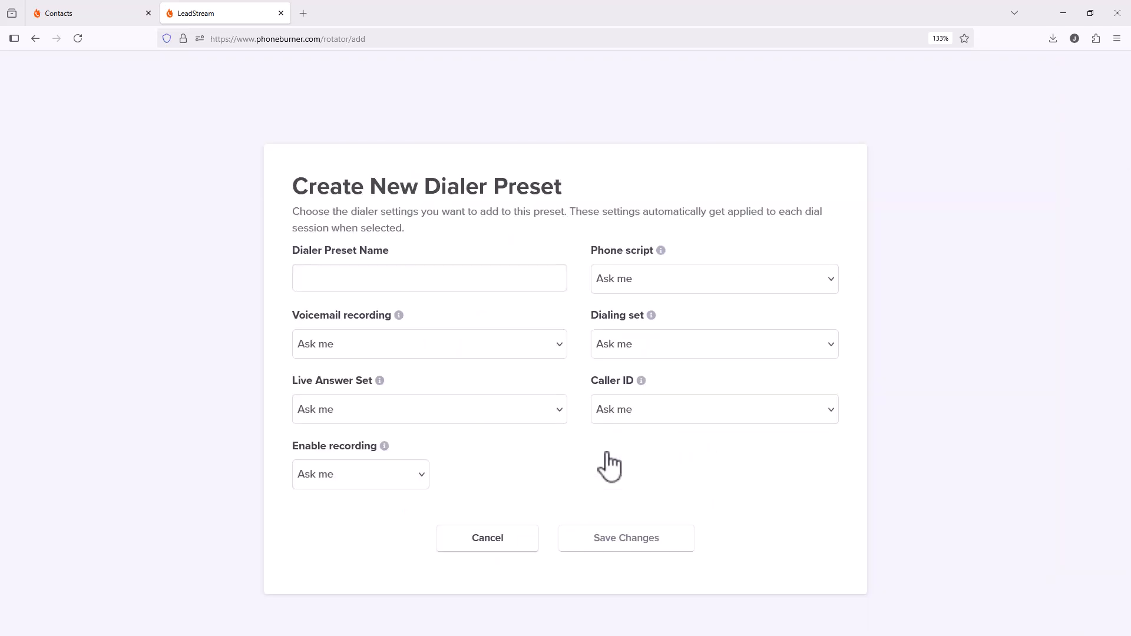
click(353, 282)
text(Ne)
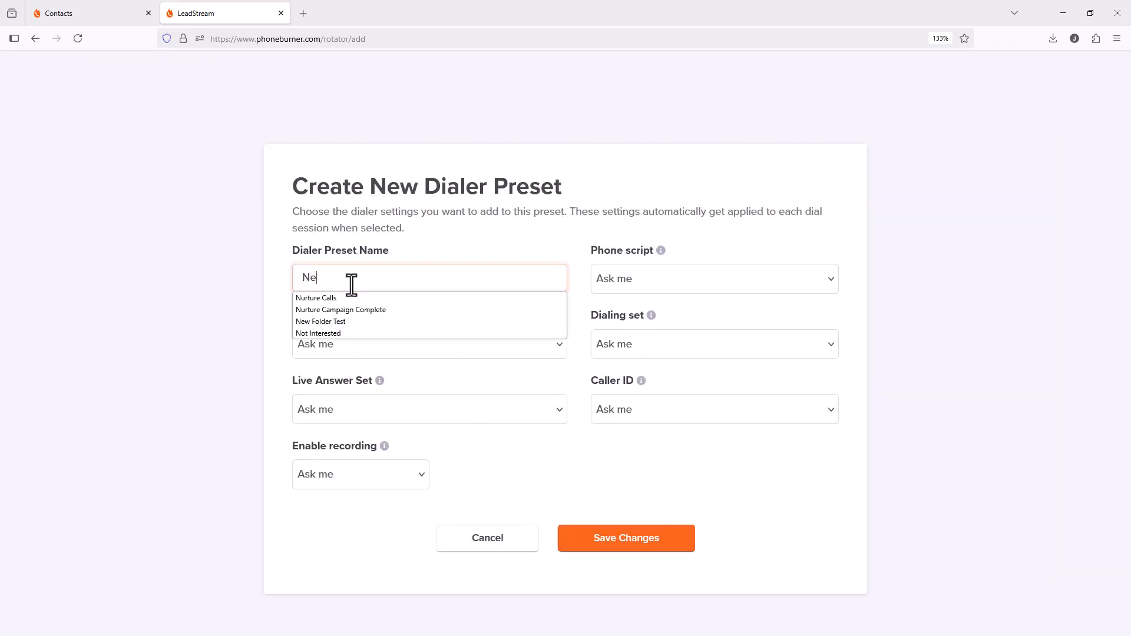
text(tworker )
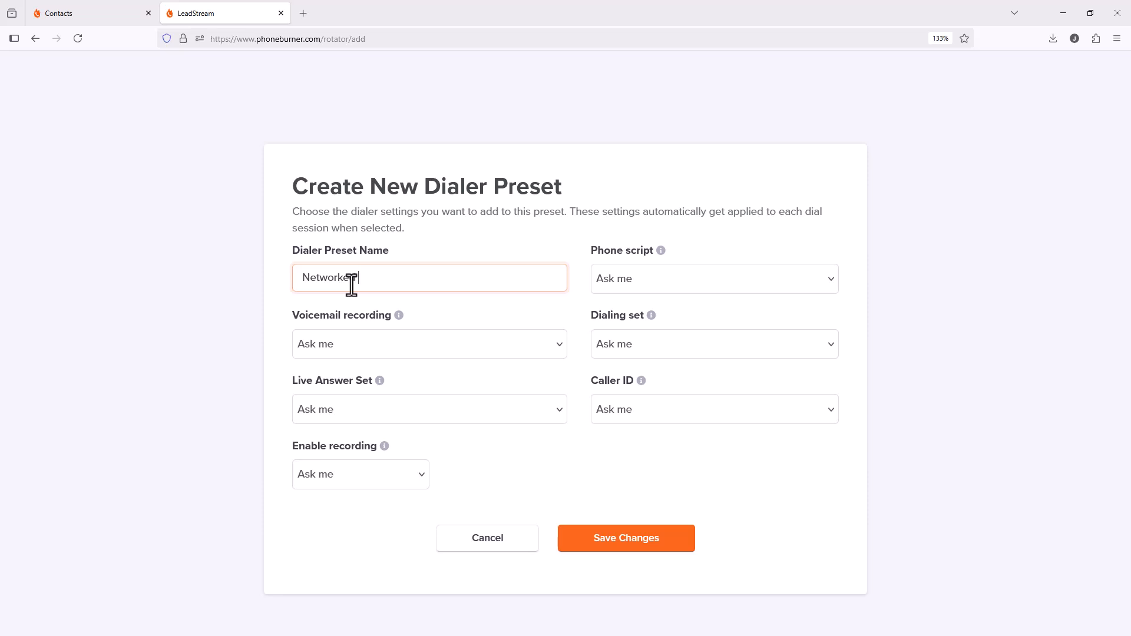
text(Preset)
Step: Set the preset's phone script to None, its voicemail recording to the admin's Voicemail #1 and its dialing set to Winbacks Call 1
click(744, 289)
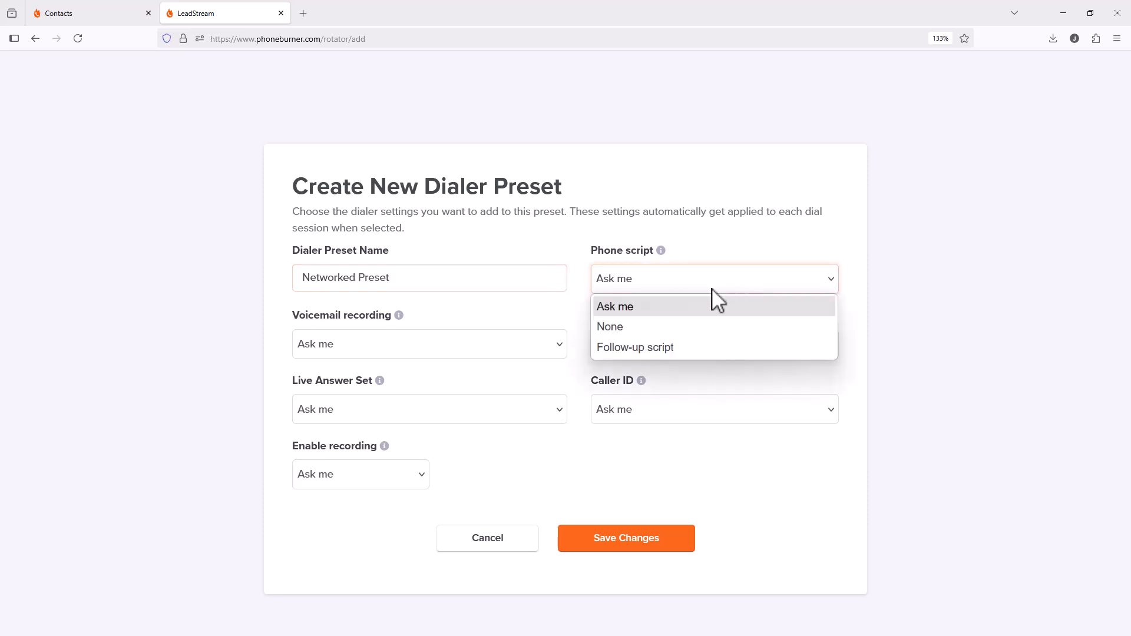
click(694, 326)
click(493, 352)
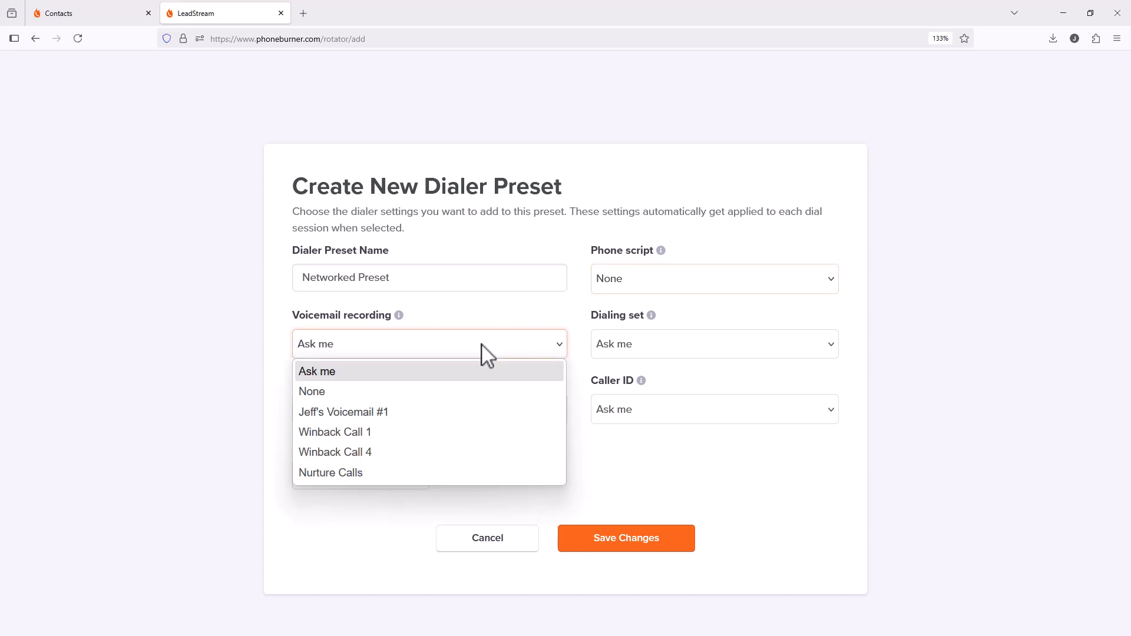
click(421, 414)
click(690, 357)
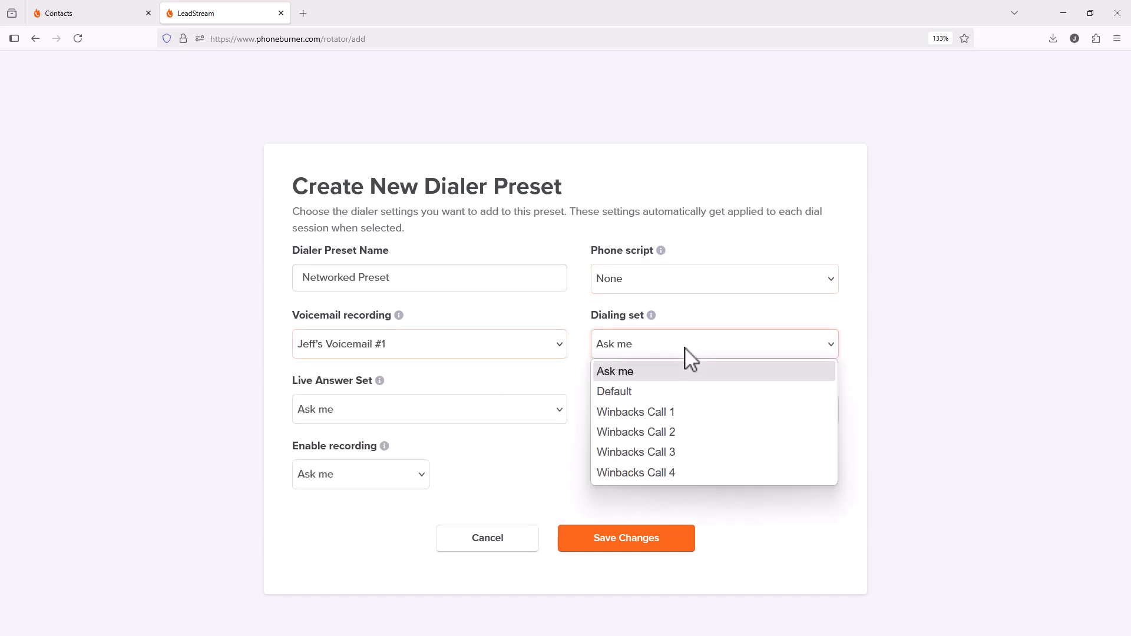
click(642, 415)
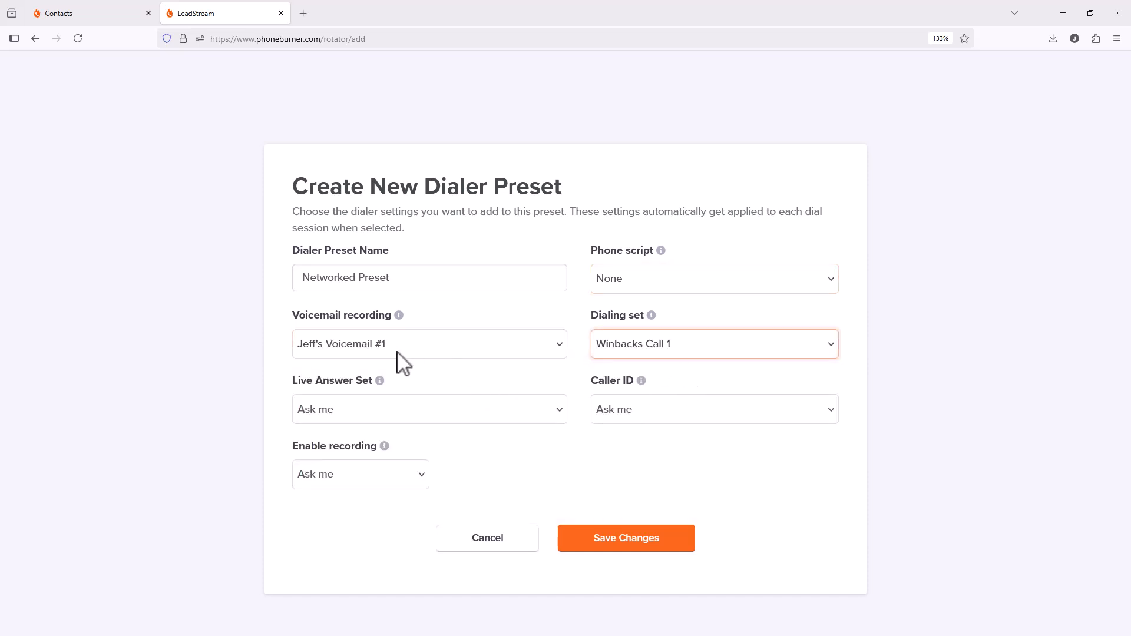
Step: Set the preset's live answer set to Winbacks, its caller ID to the office number and recording to Yes, and save it
click(366, 409)
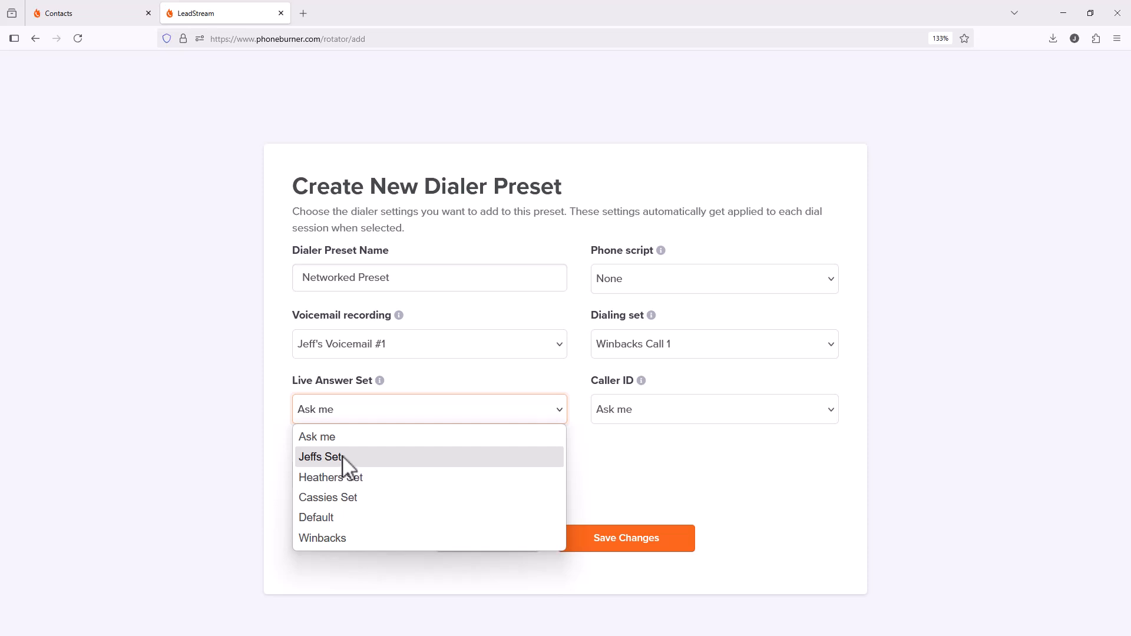
click(346, 538)
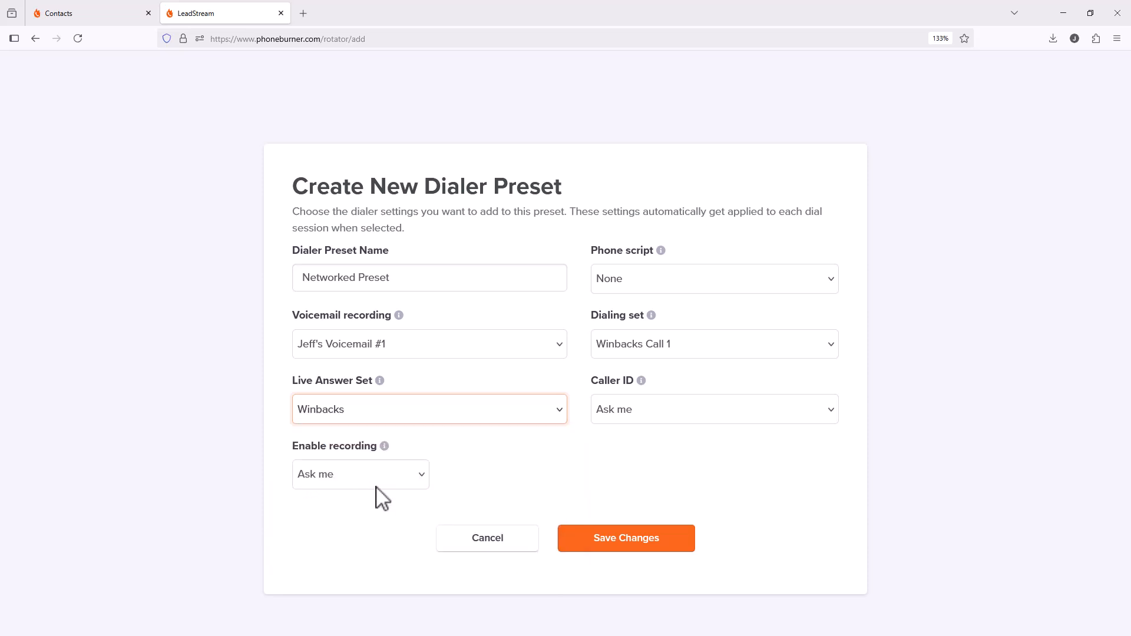
click(676, 417)
click(666, 461)
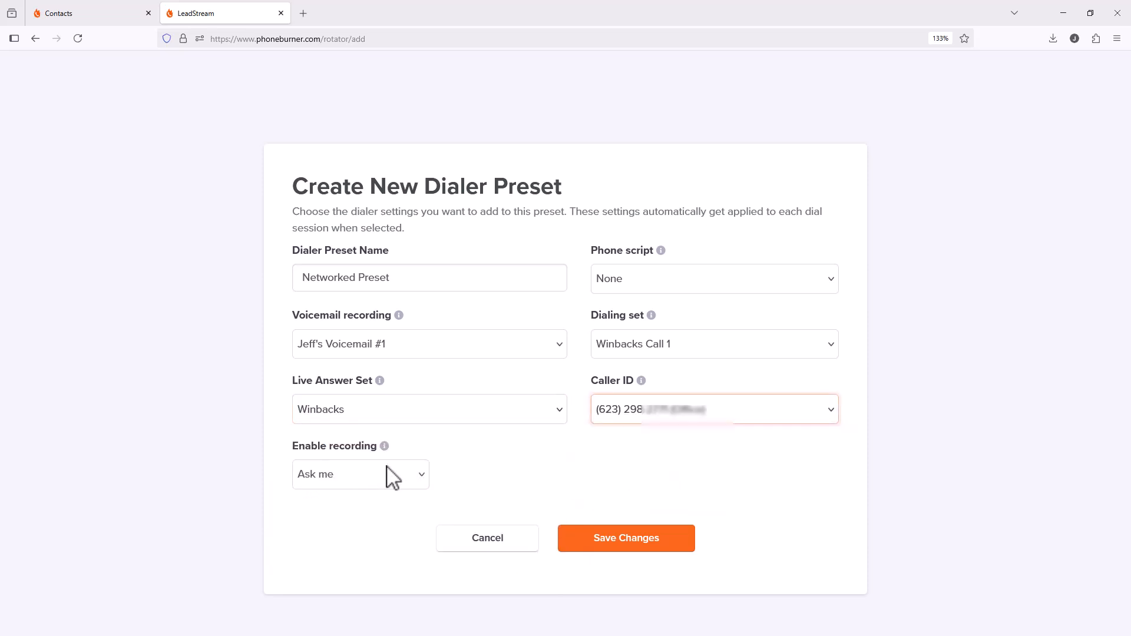
click(386, 475)
click(313, 542)
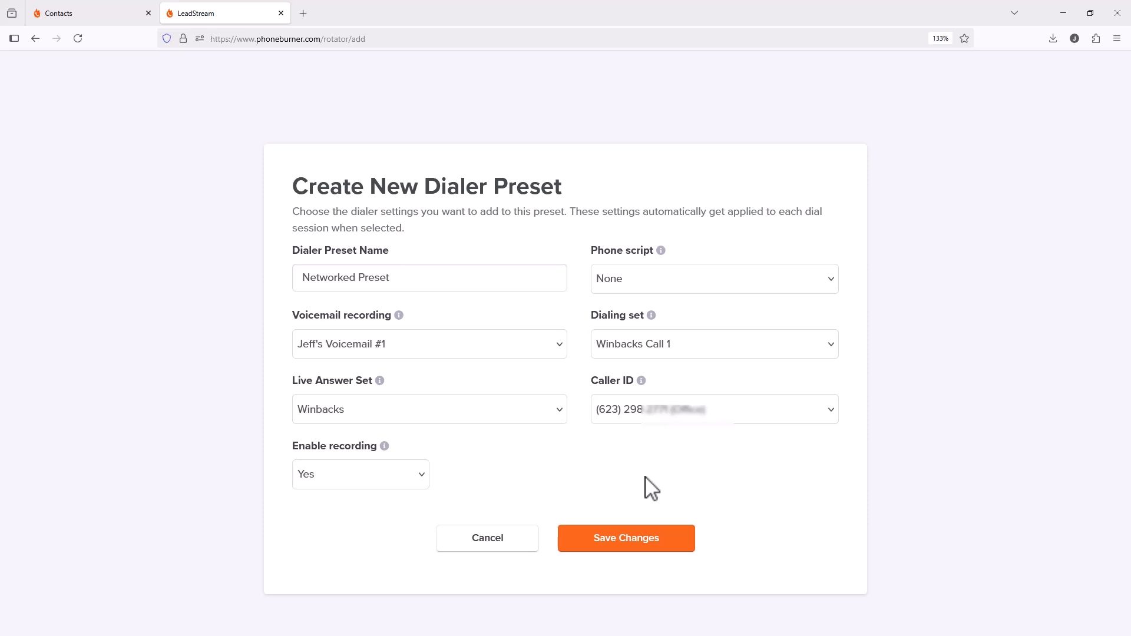
click(633, 543)
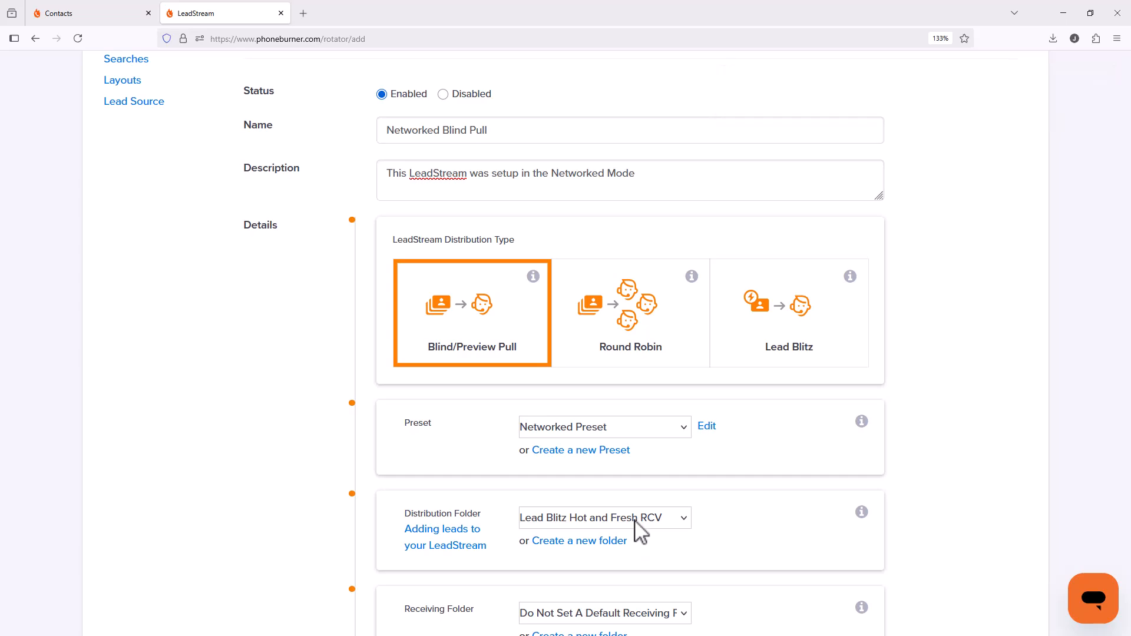
Step: Create a distribution folder for the LeadStream using its name, "Networked Blind Pull", with no parent folder
scroll(641, 532, down, 4)
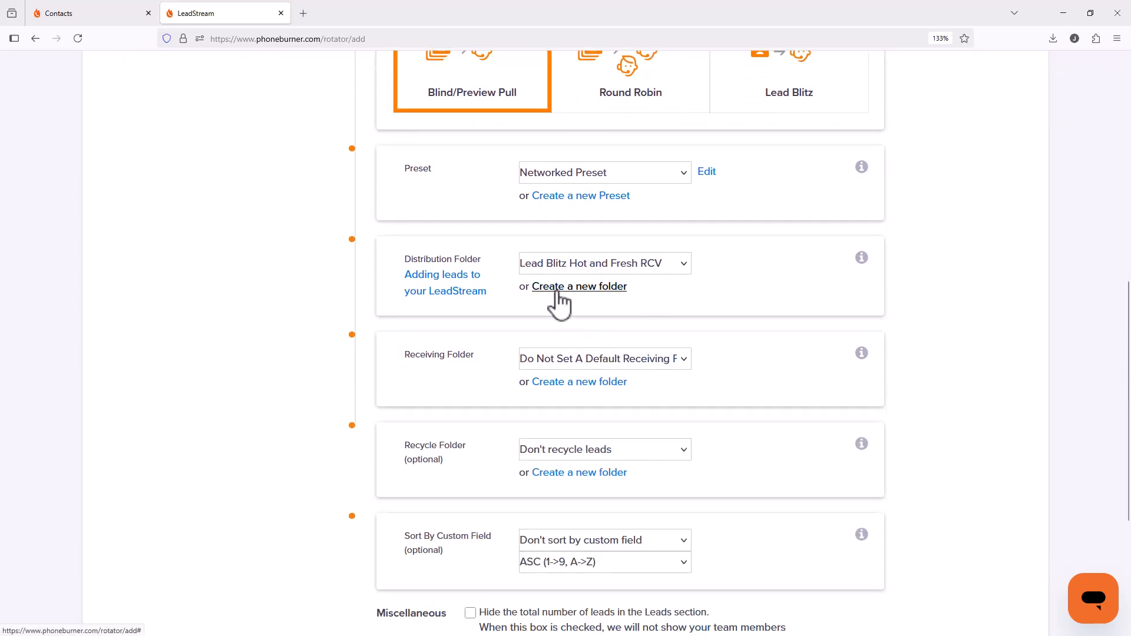
scroll(567, 306, up, 8)
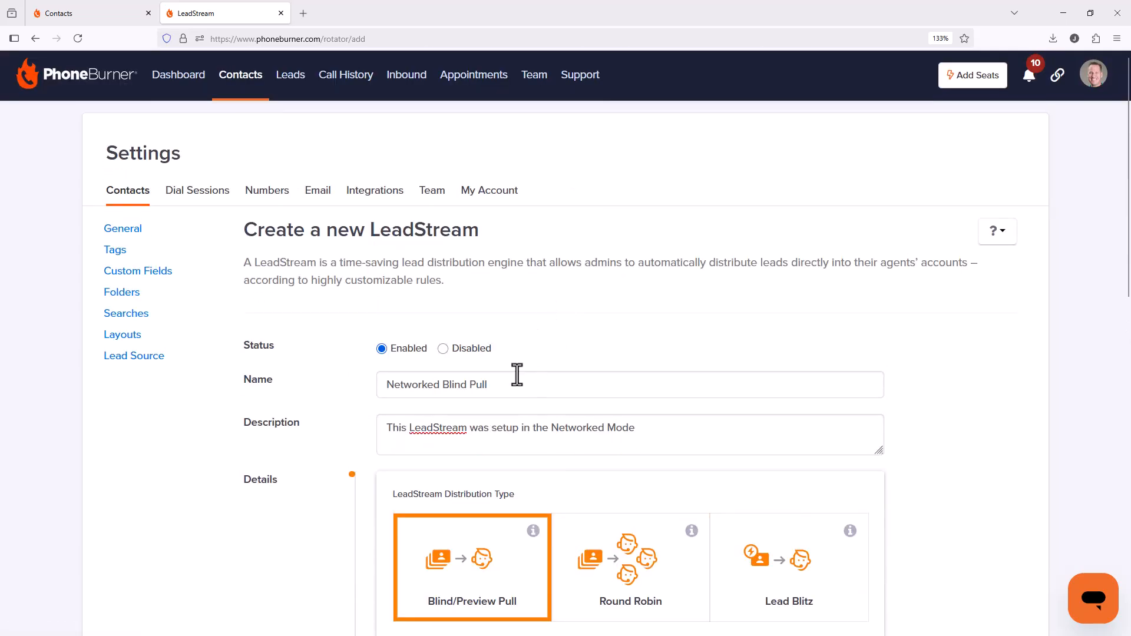
drag(507, 380, 386, 384)
key(ctrl+c)
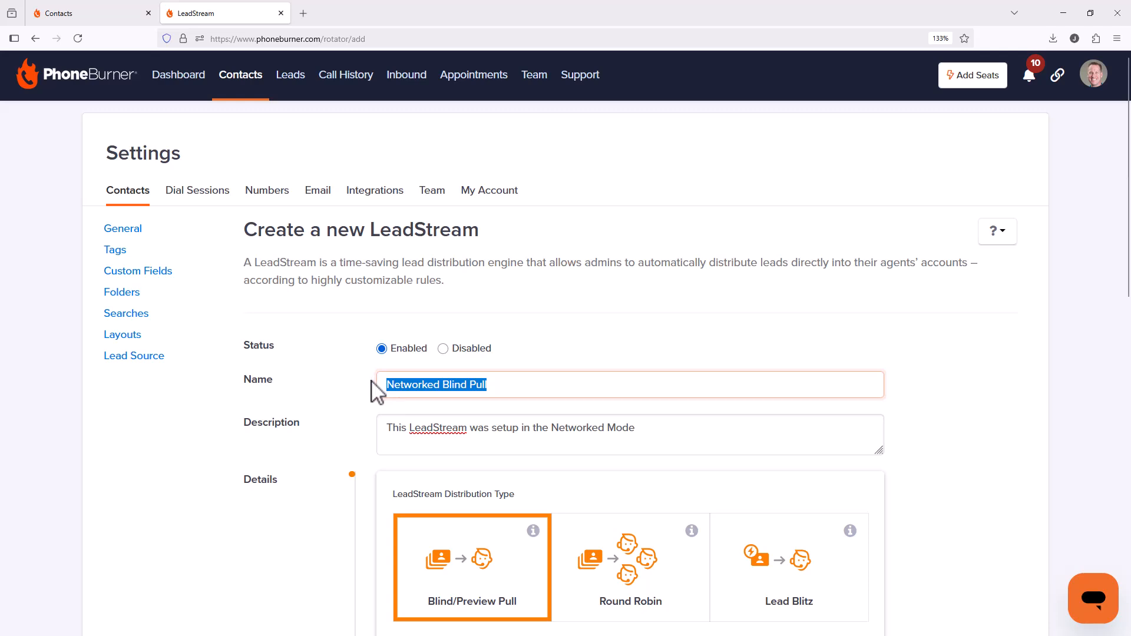
scroll(497, 383, down, 8)
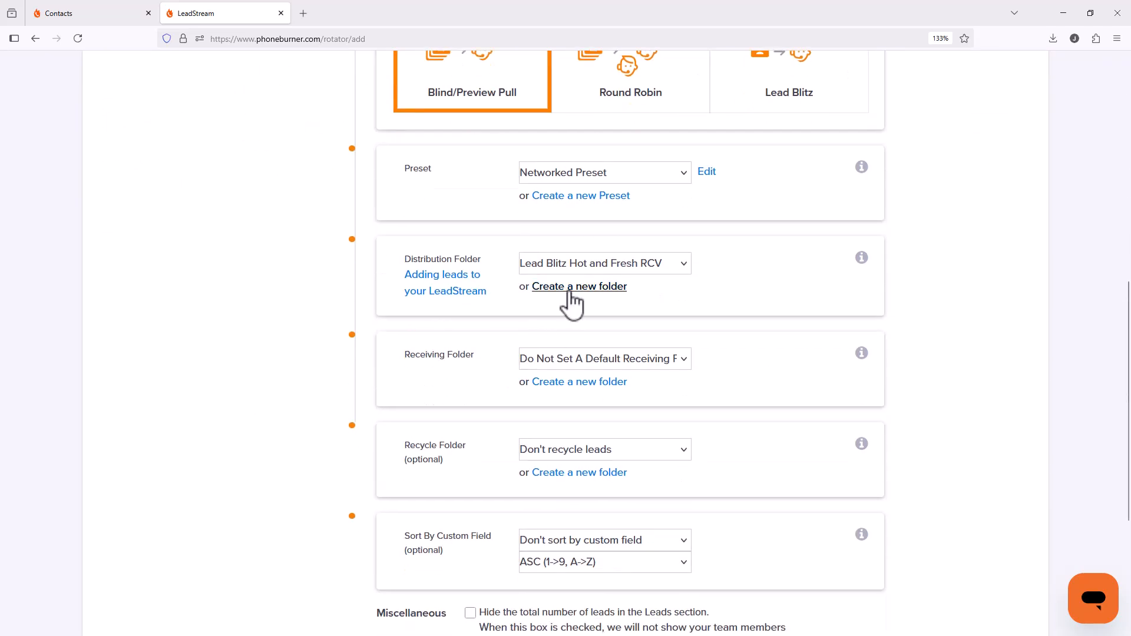
click(566, 291)
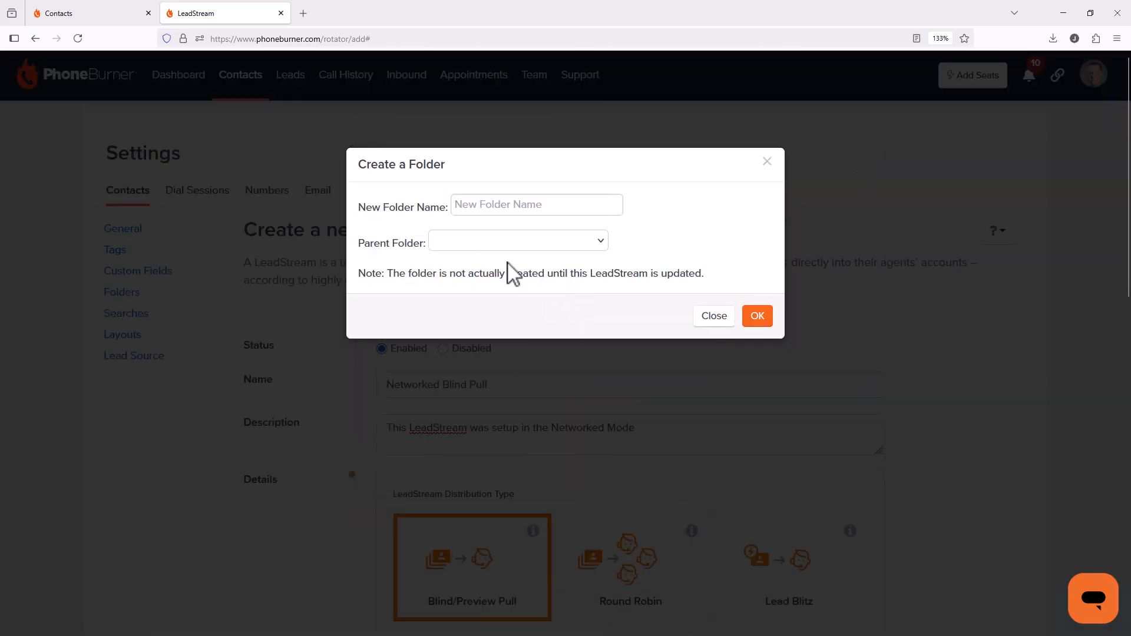
click(494, 203)
key(ctrl+v)
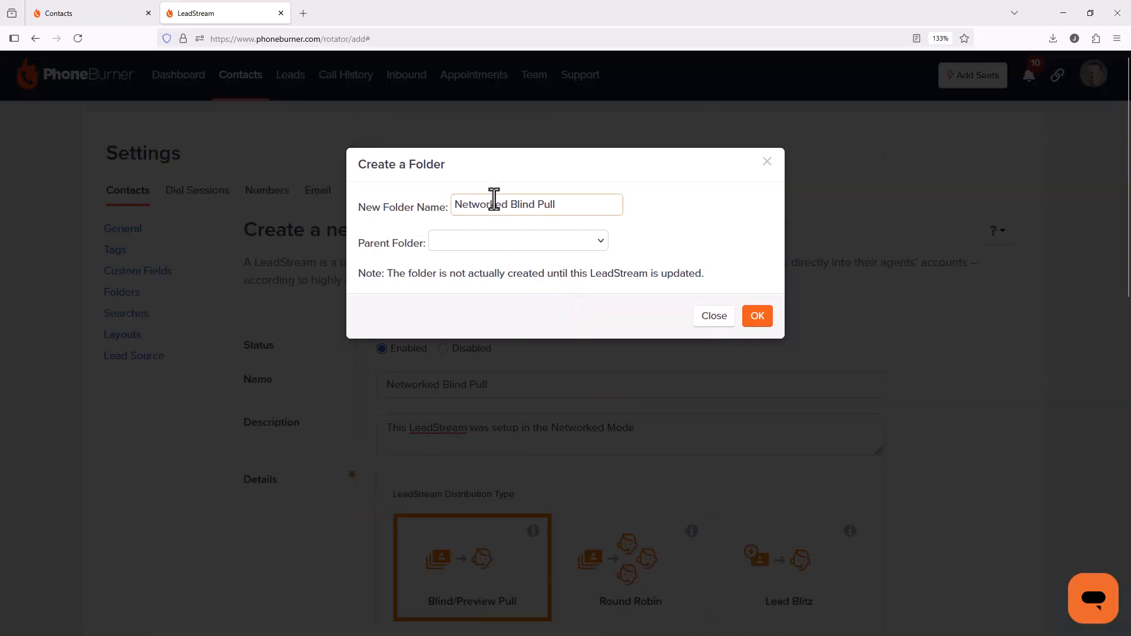
click(757, 317)
Step: Create a receiving folder named "Networked Blind Pull RCV" for the LeadStream
scroll(572, 357, down, 10)
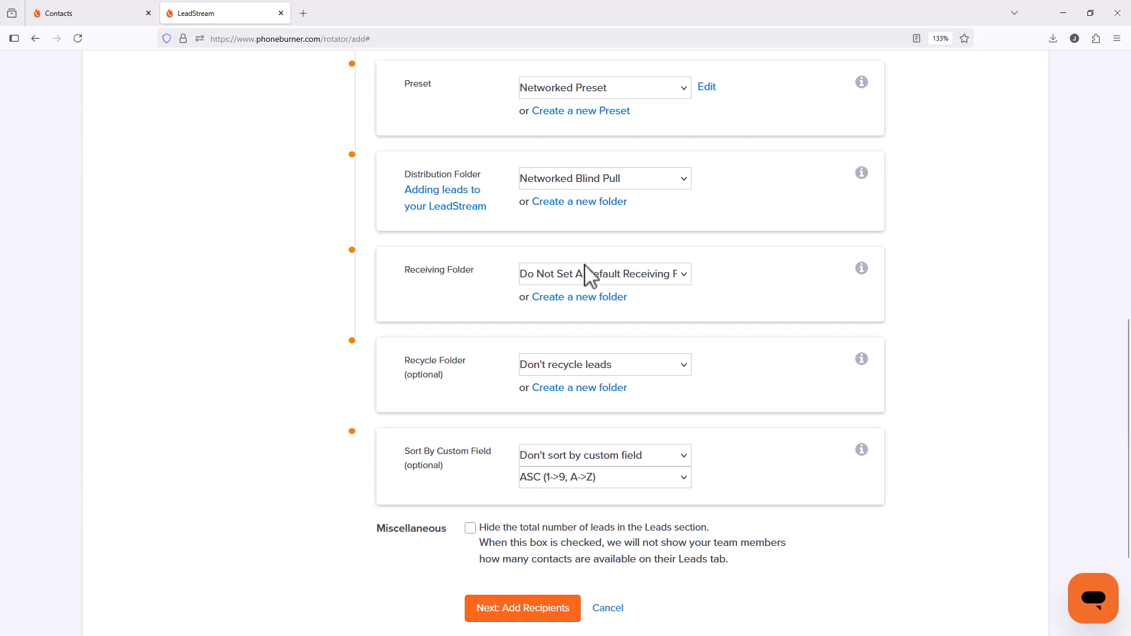
click(576, 297)
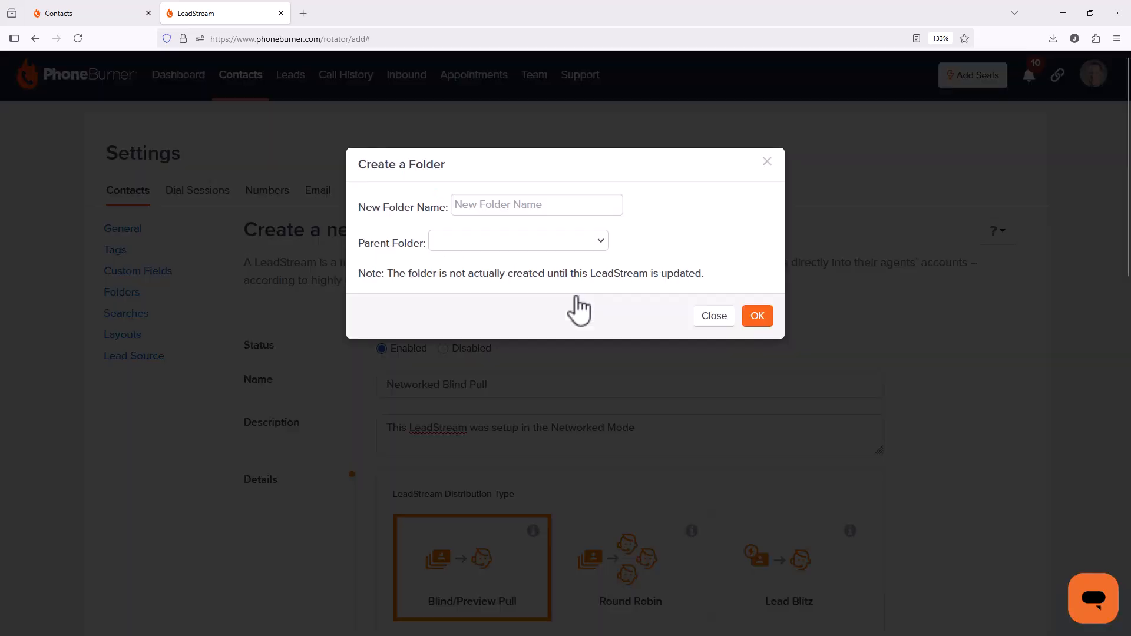
click(492, 211)
key(ctrl+v)
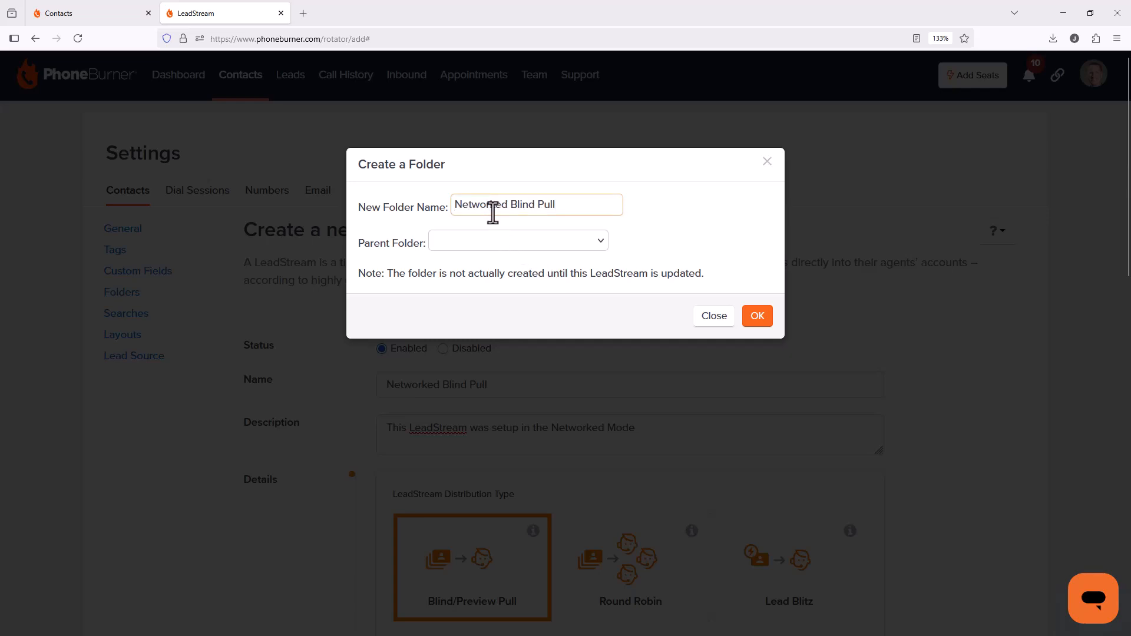
text(RCV)
click(760, 318)
Step: Recycle leads into the Networked Blind Pull folder after 6 hours from distribution and continue to adding recipients
scroll(555, 339, down, 10)
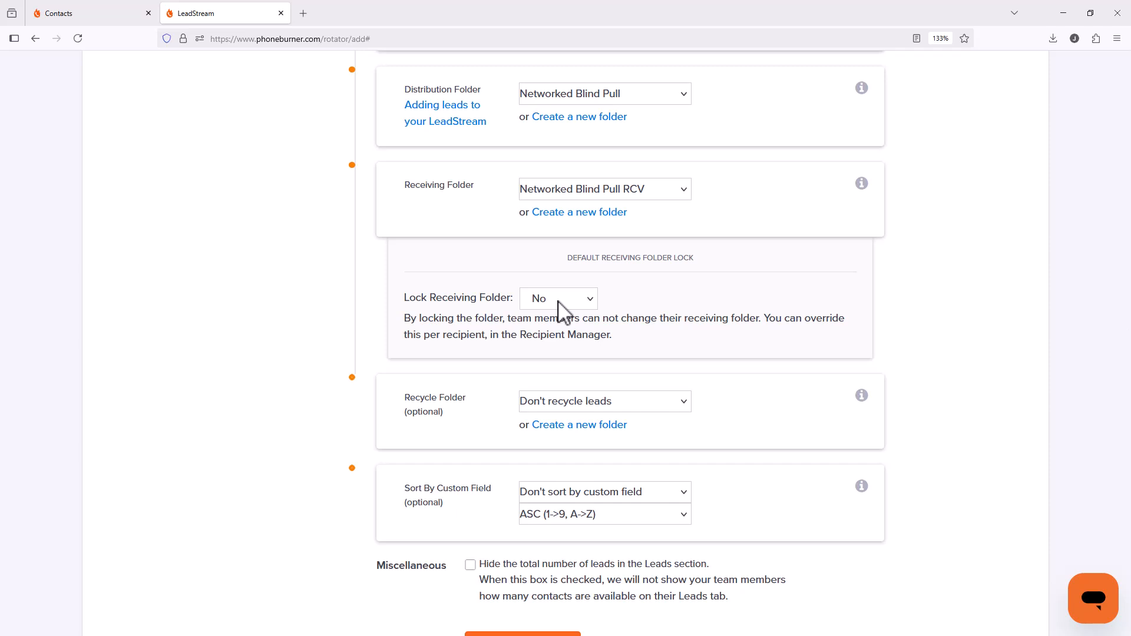
scroll(630, 347, down, 2)
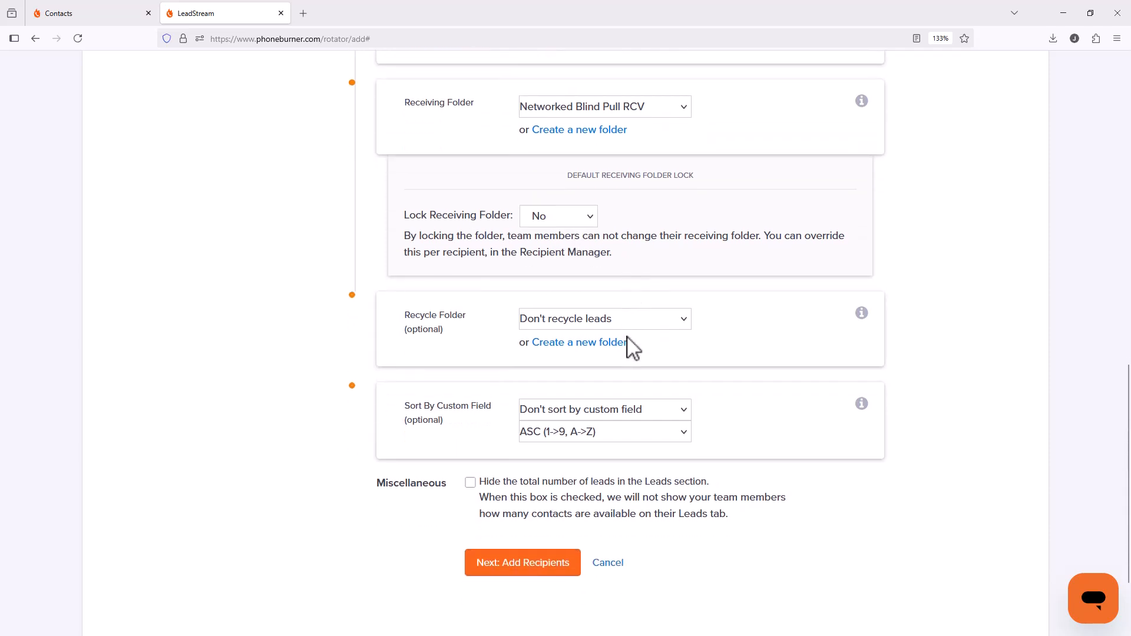
scroll(631, 346, down, 2)
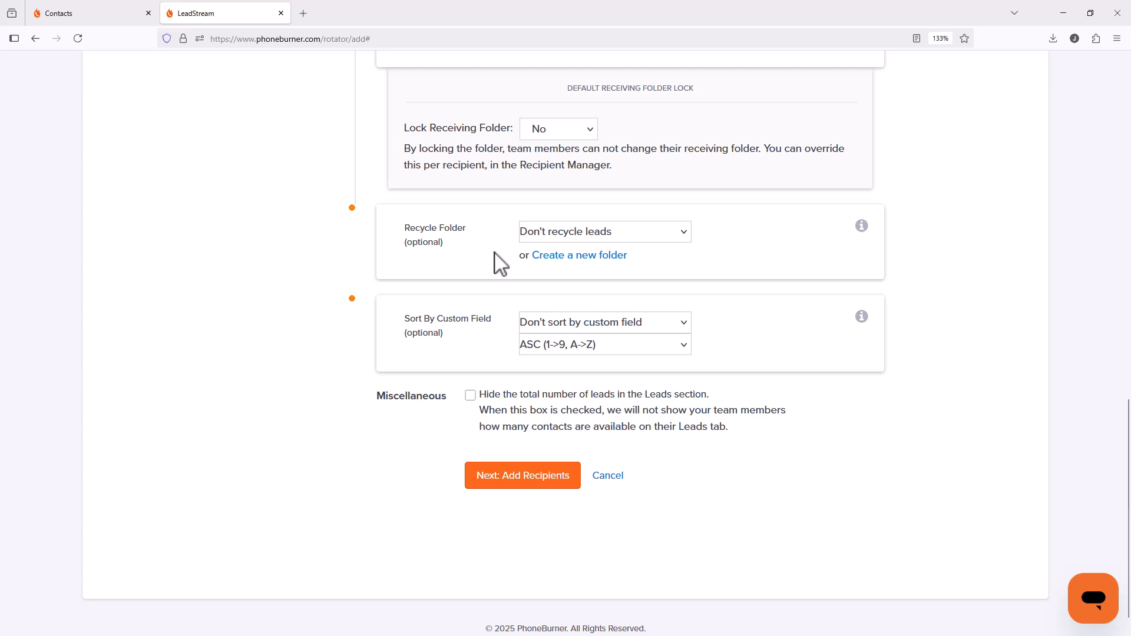
click(611, 231)
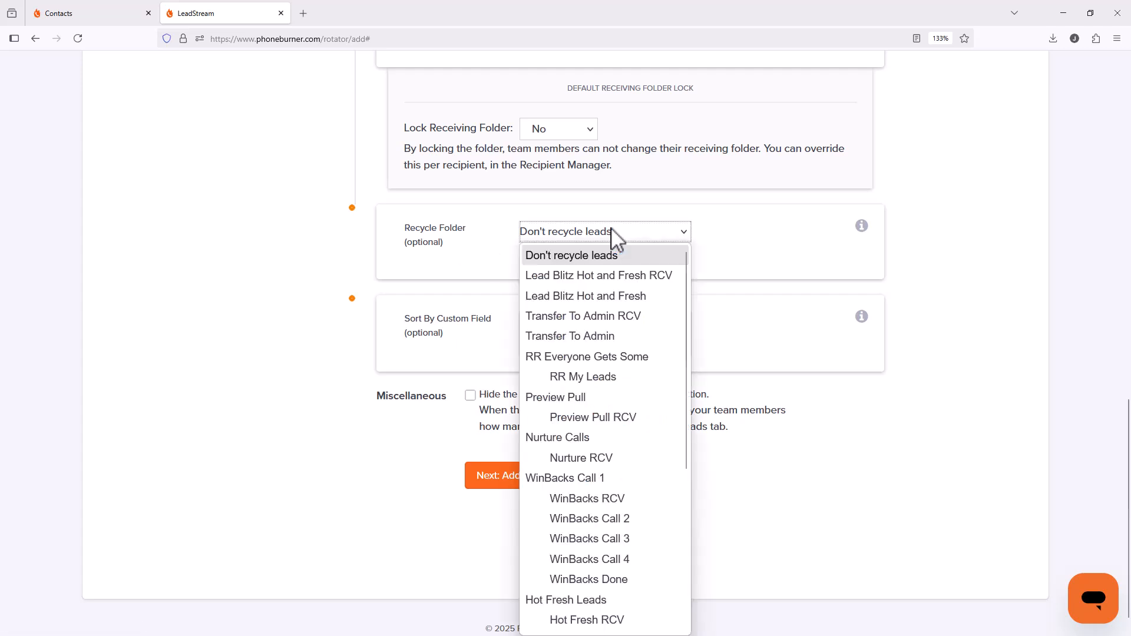
scroll(607, 259, down, 4)
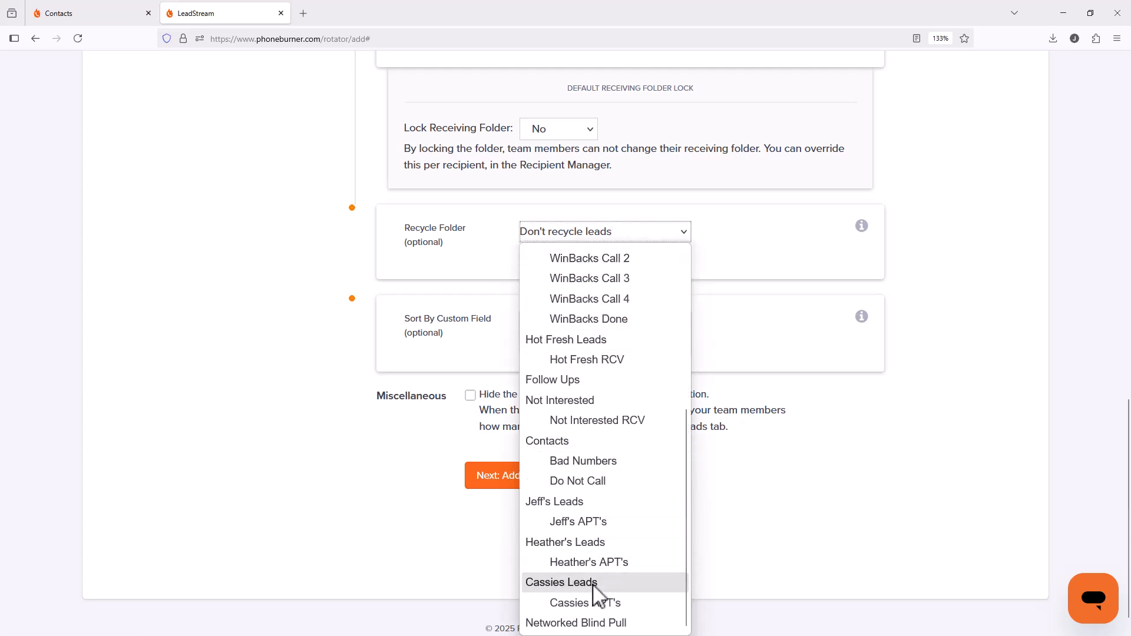
click(601, 624)
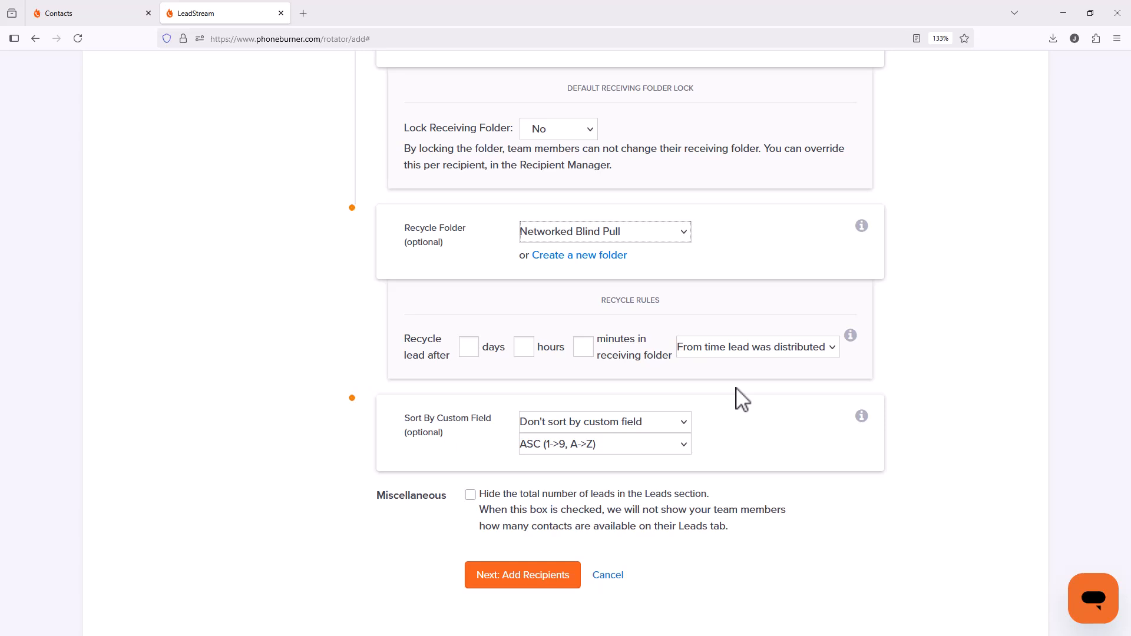
click(525, 346)
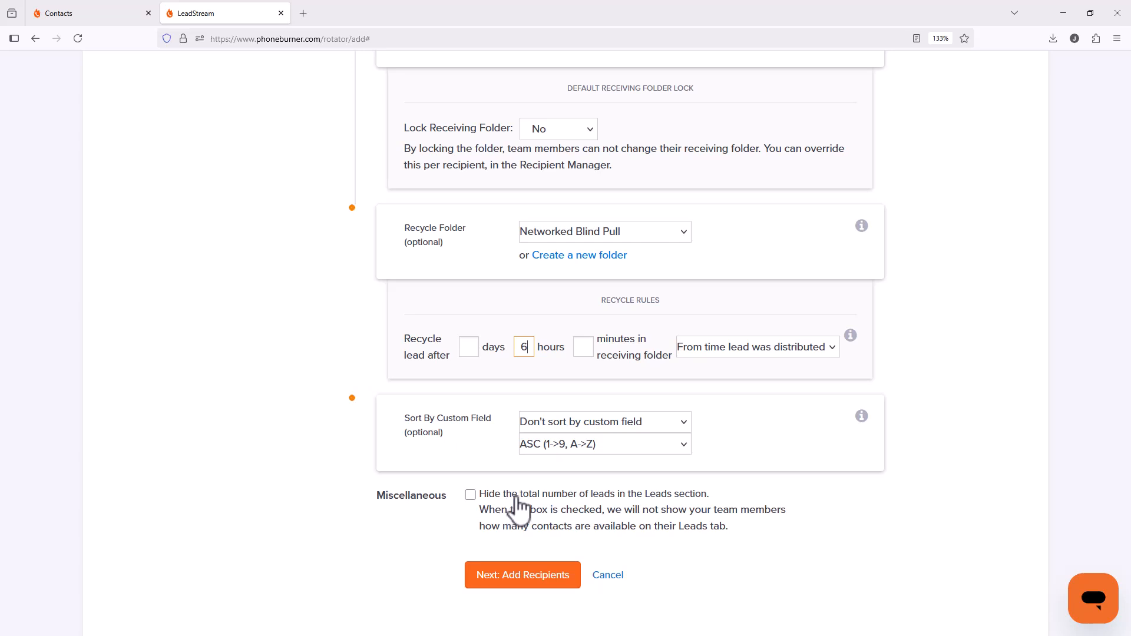
click(514, 581)
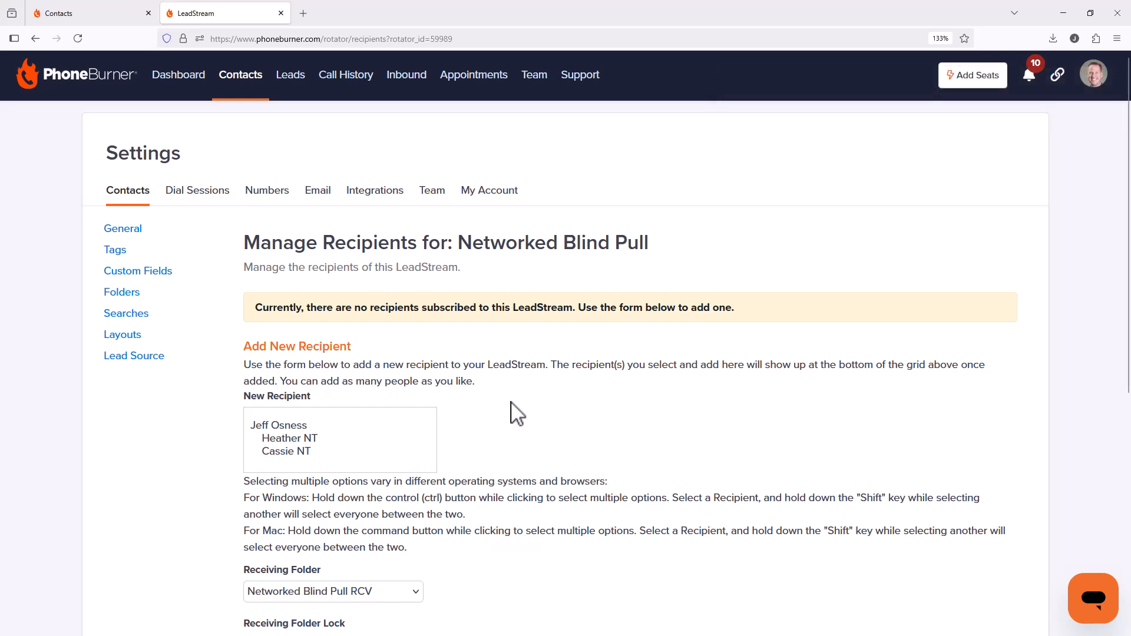
Step: Select all three team members as new recipients and review the receiving folder, lead limit, pull type and preset options
scroll(515, 412, down, 3)
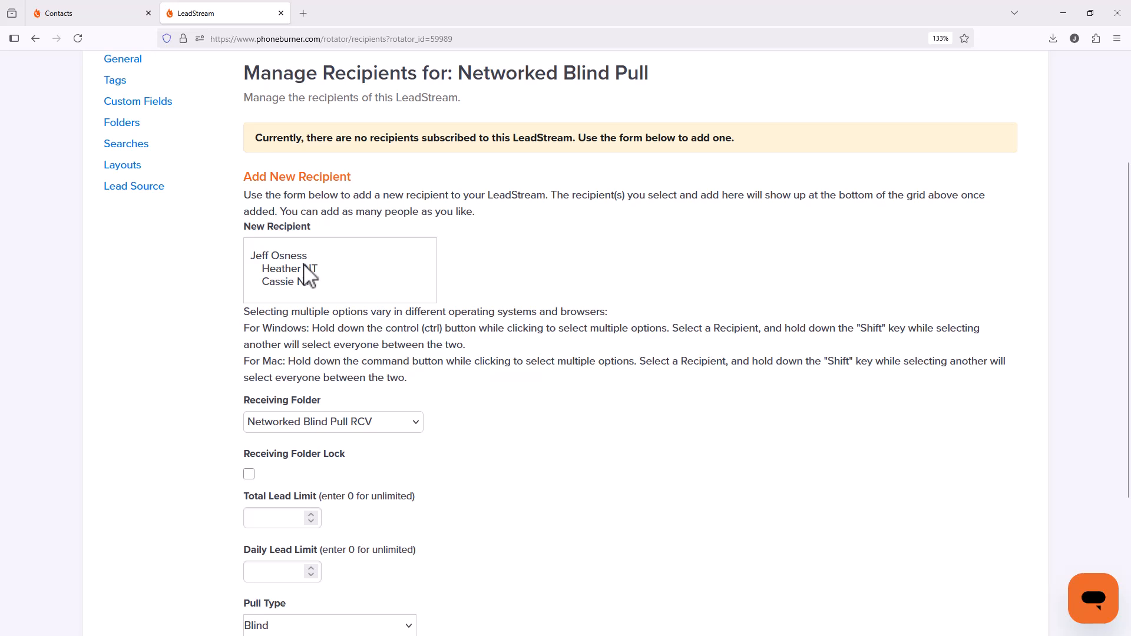
click(285, 260)
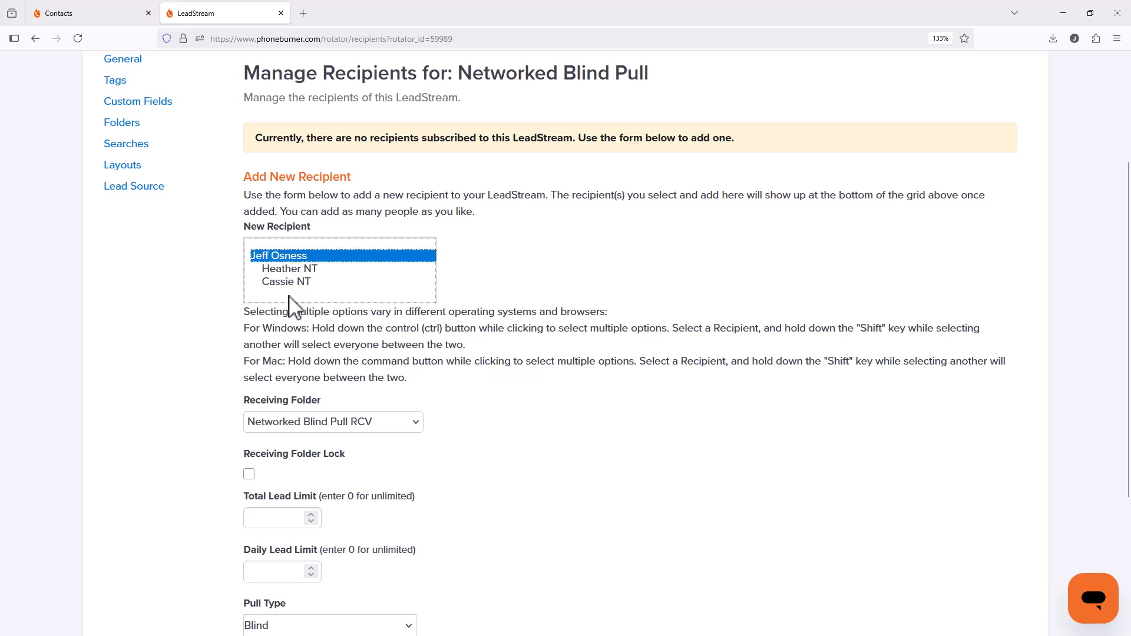
shift+click(297, 282)
scroll(449, 538, down, 3)
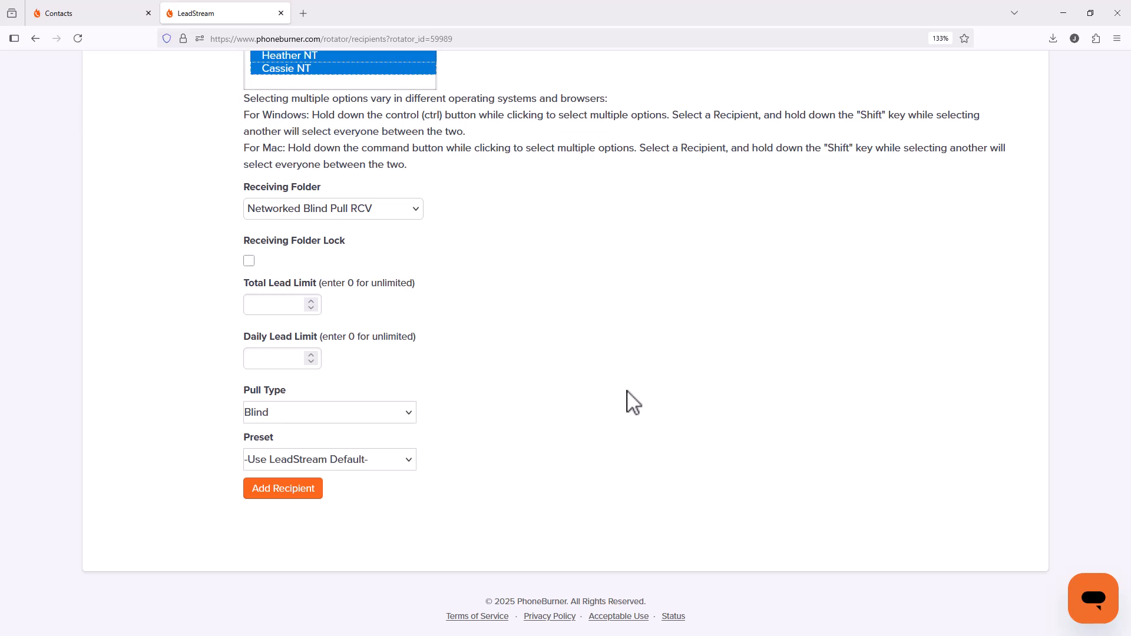
scroll(595, 392, up, 3)
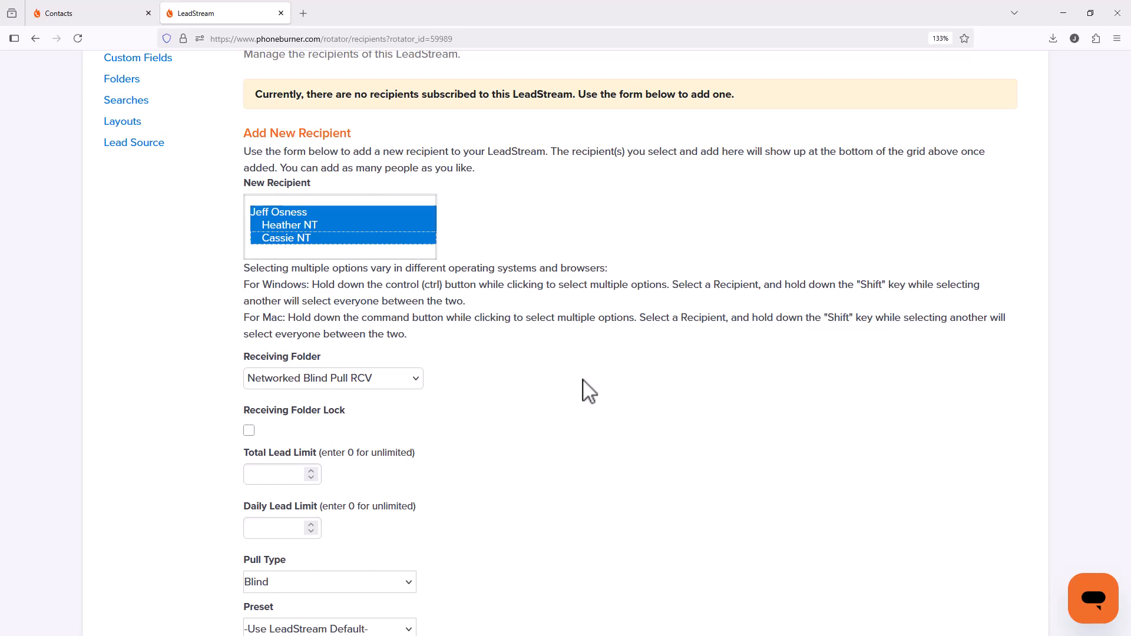
scroll(577, 401, down, 2)
scroll(553, 394, up, 5)
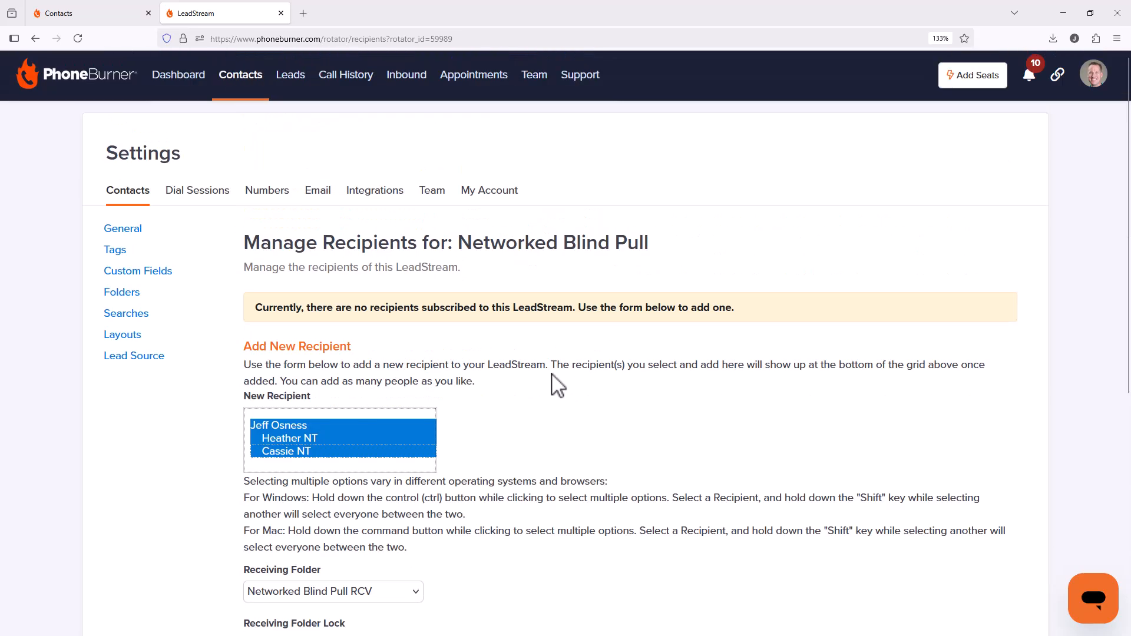
Step: Open the Dispositions settings for dial sessions and look through the dialing sets and live answer sets
click(207, 195)
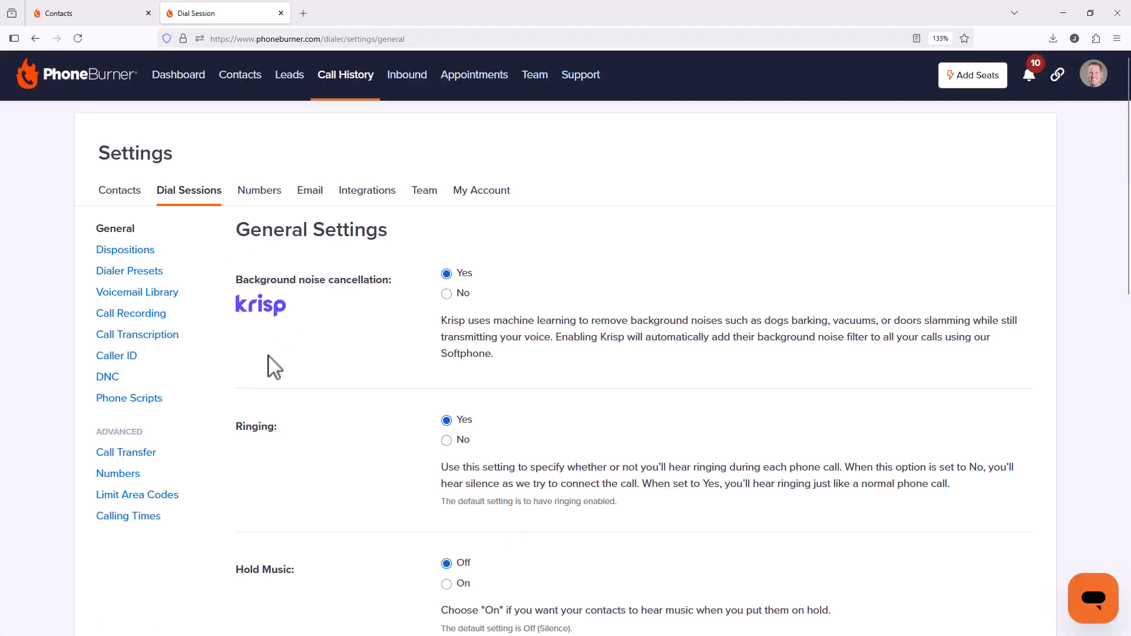
click(151, 255)
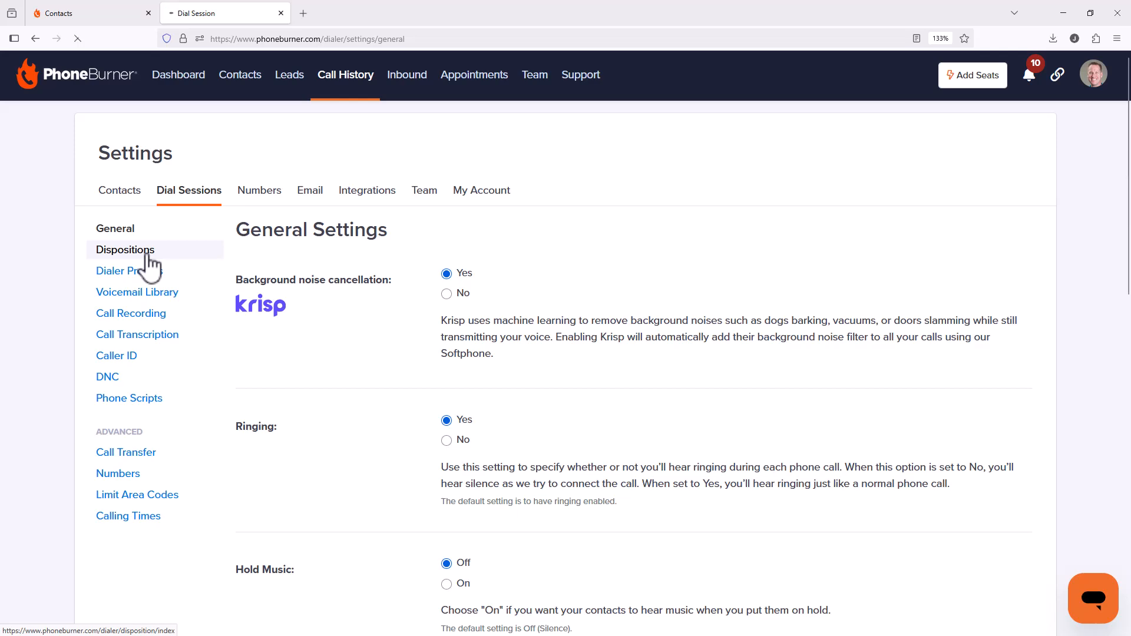
scroll(346, 259, down, 5)
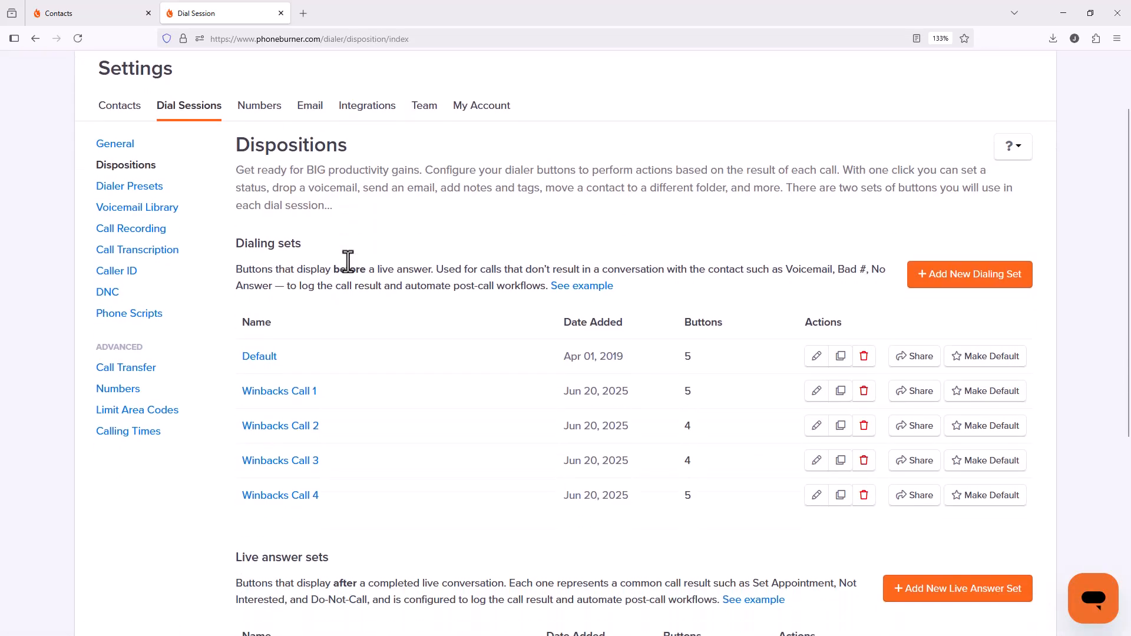
scroll(392, 317, down, 7)
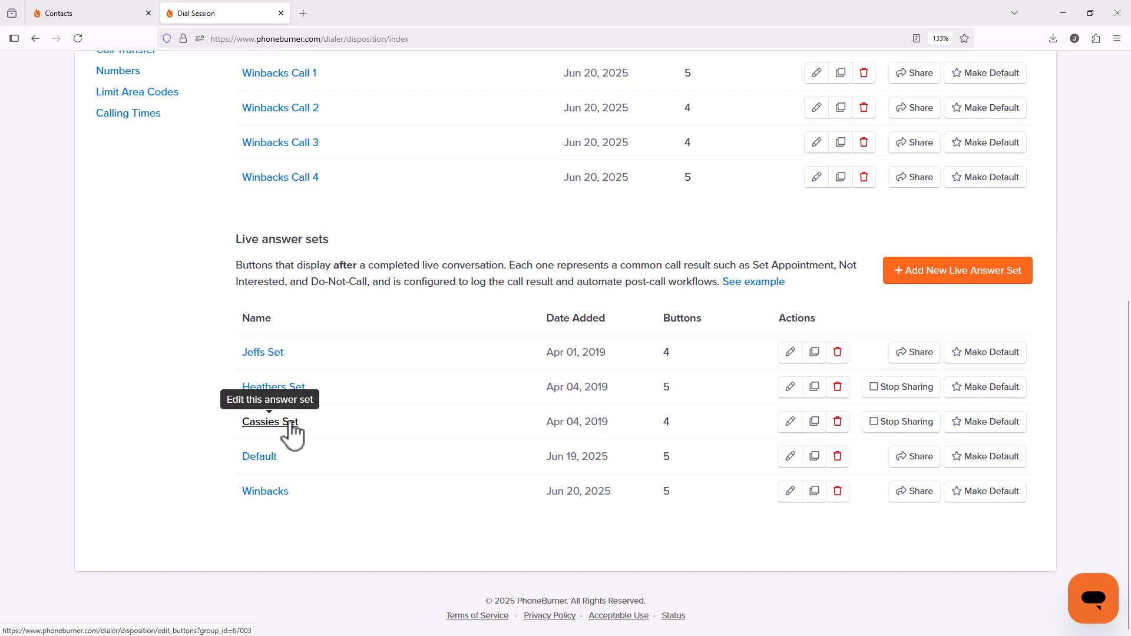
scroll(292, 432, up, 3)
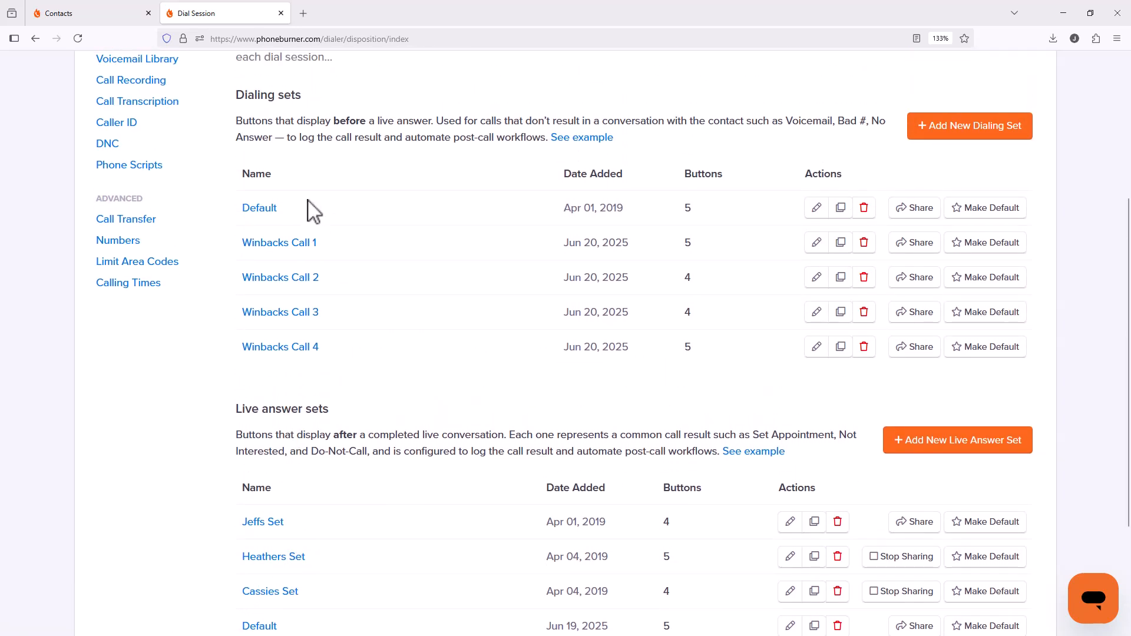
scroll(308, 206, down, 3)
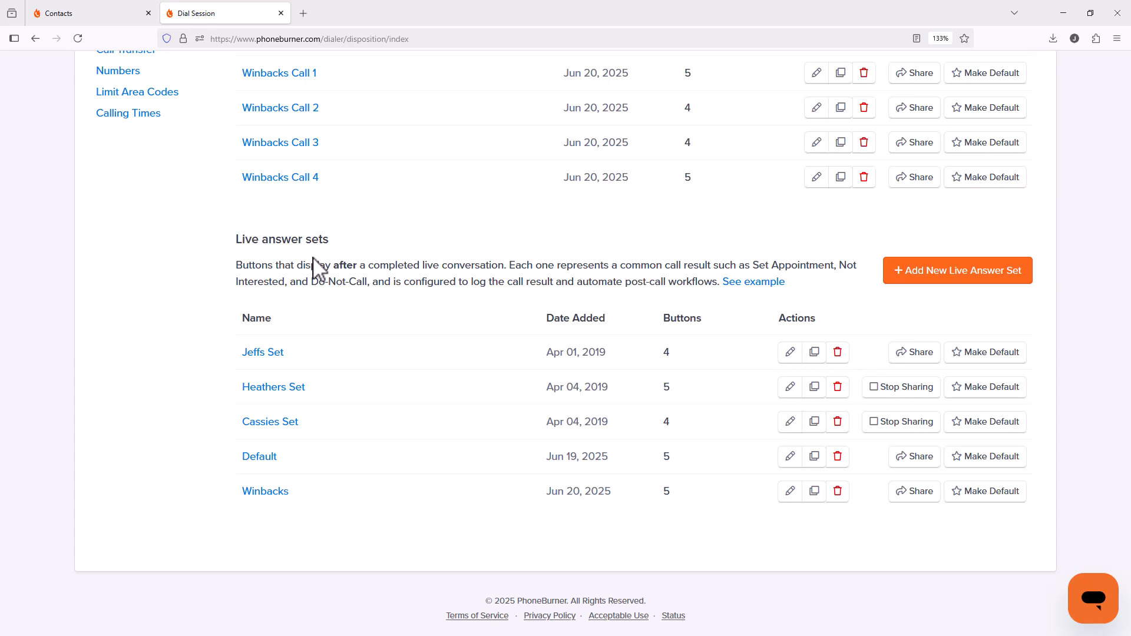
Step: Open the admin's live answer set and examine the status and destination folder of each of its buttons
scroll(313, 235, up, 3)
scroll(443, 330, down, 3)
click(280, 355)
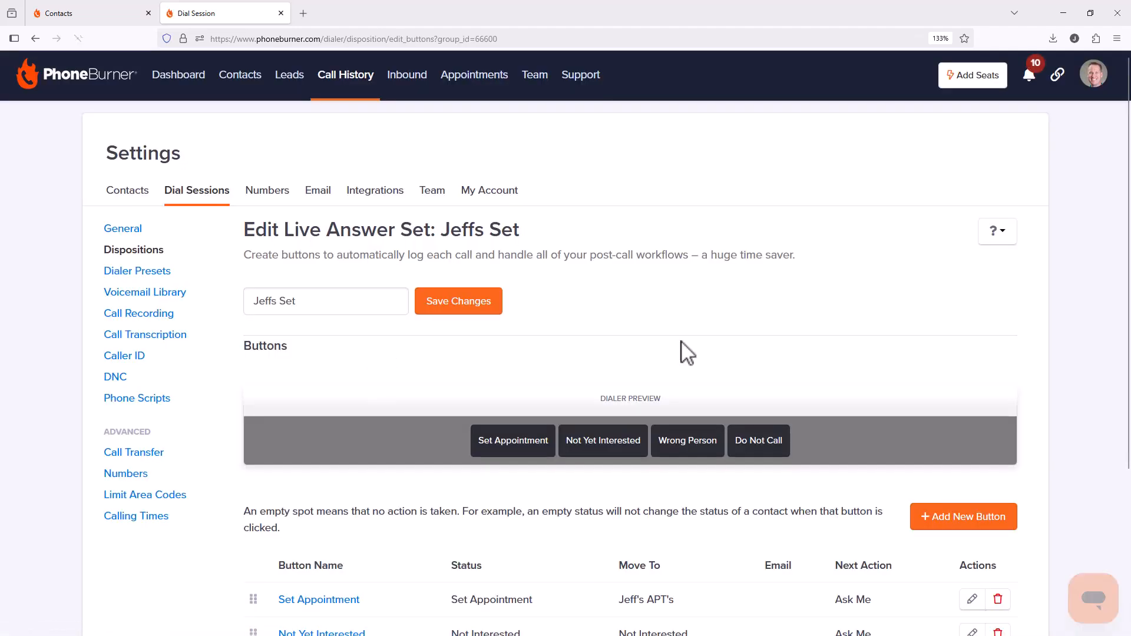
scroll(683, 352, down, 3)
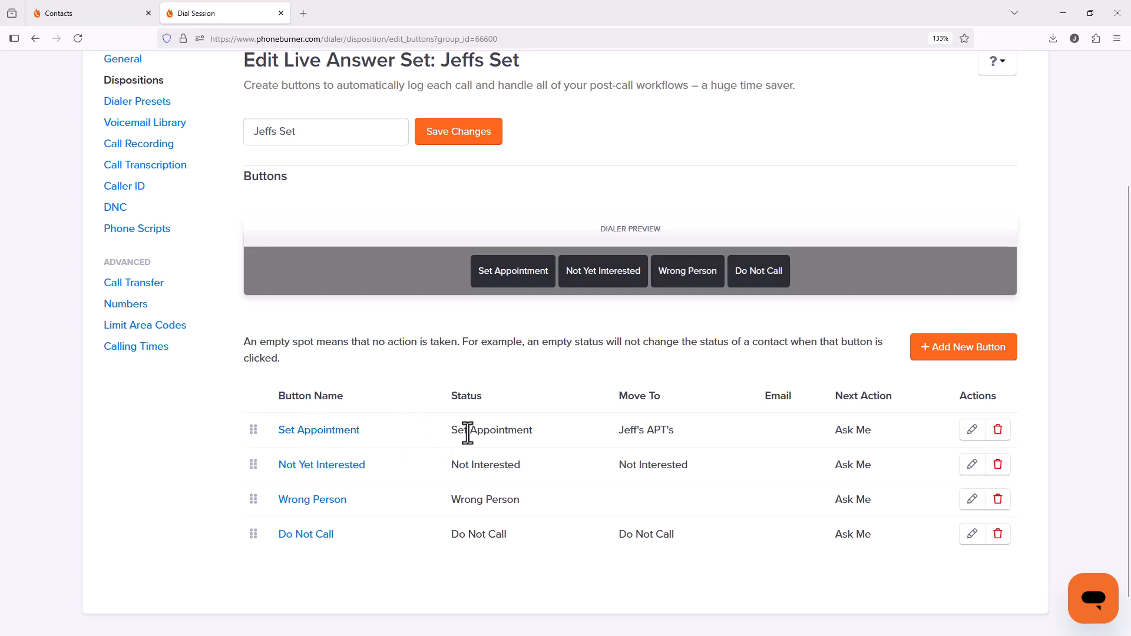
Step: Add a new button labelled Follow Up to the admin's live answer set, with the same text as its call status
drag(676, 431, 613, 449)
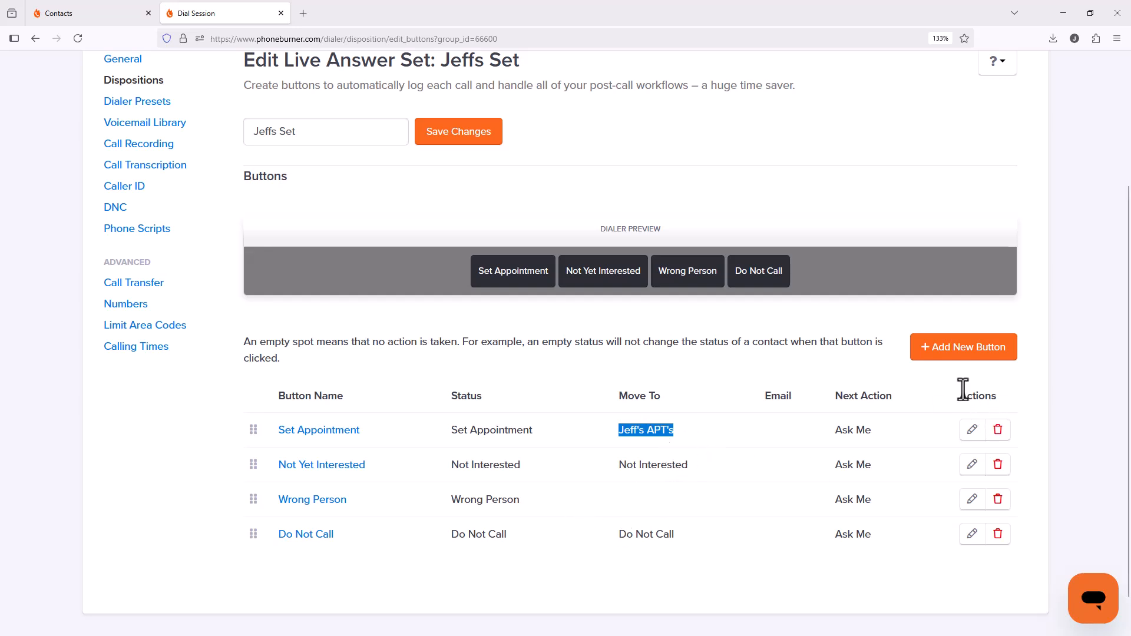
click(942, 351)
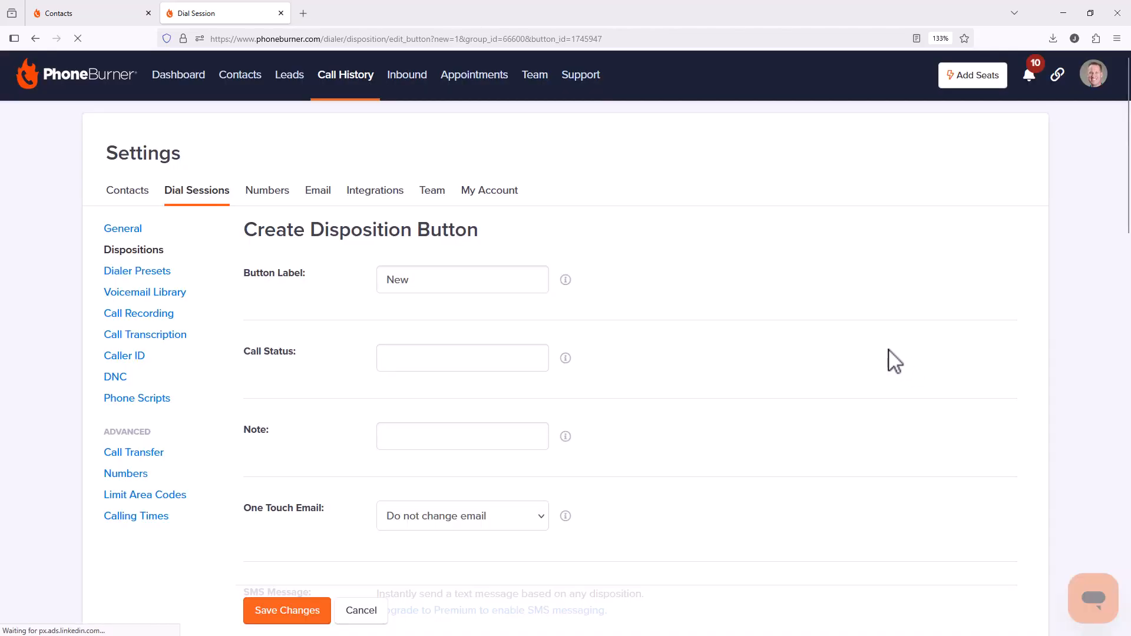
drag(422, 285, 371, 268)
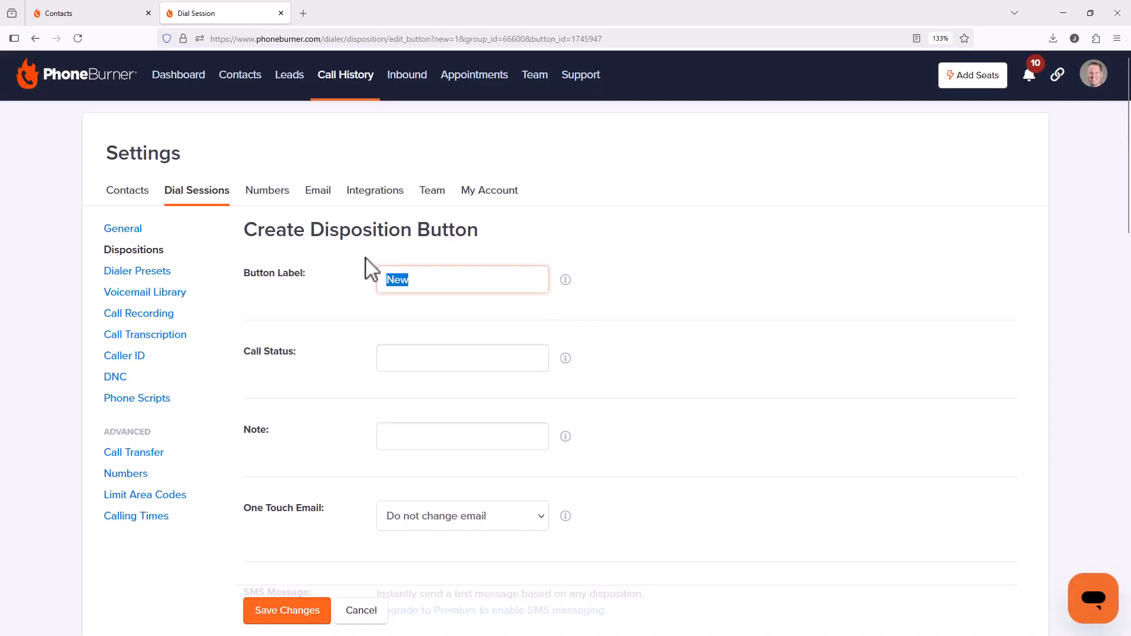
text(Fo)
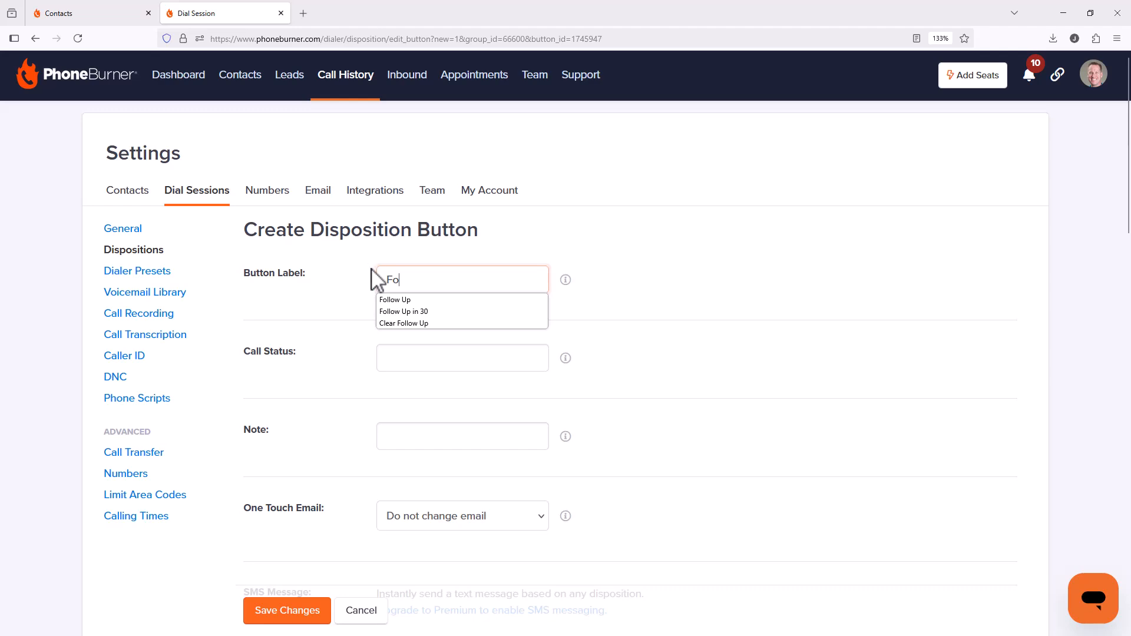
click(411, 300)
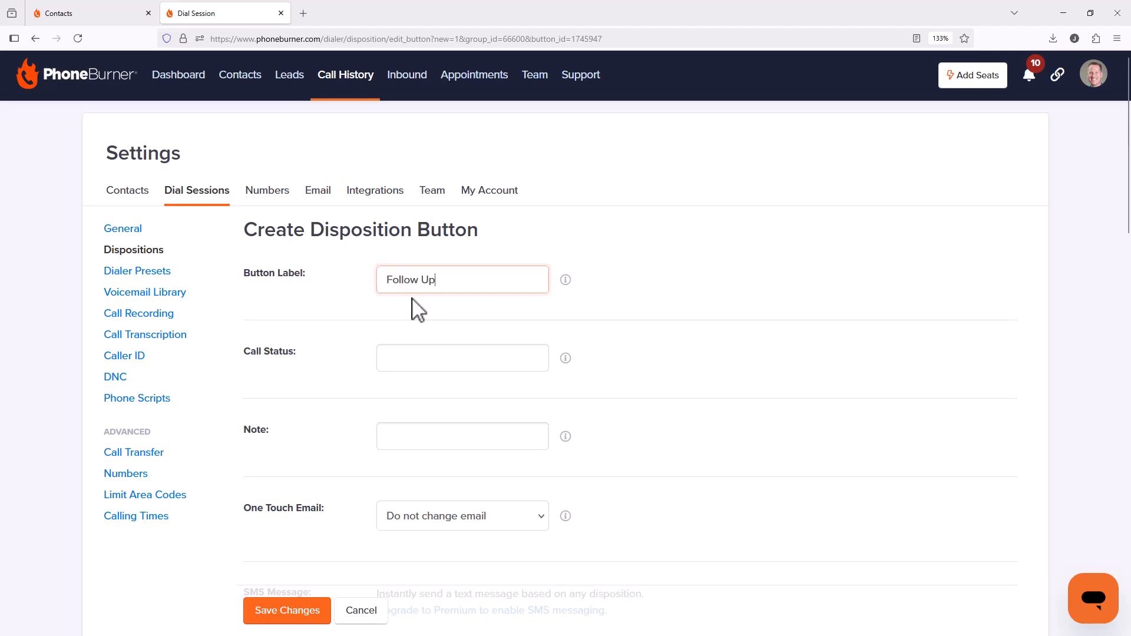
click(470, 356)
Step: Set the new button's Follow Up option to Set a Date
scroll(685, 422, down, 5)
scroll(678, 422, down, 17)
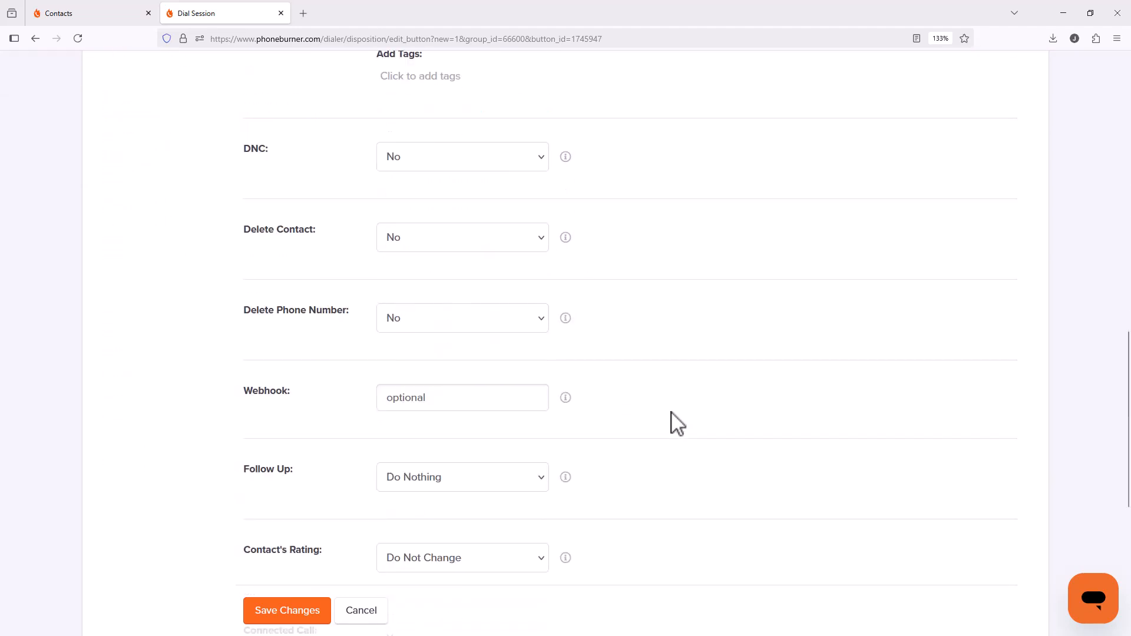
scroll(297, 285, up, 3)
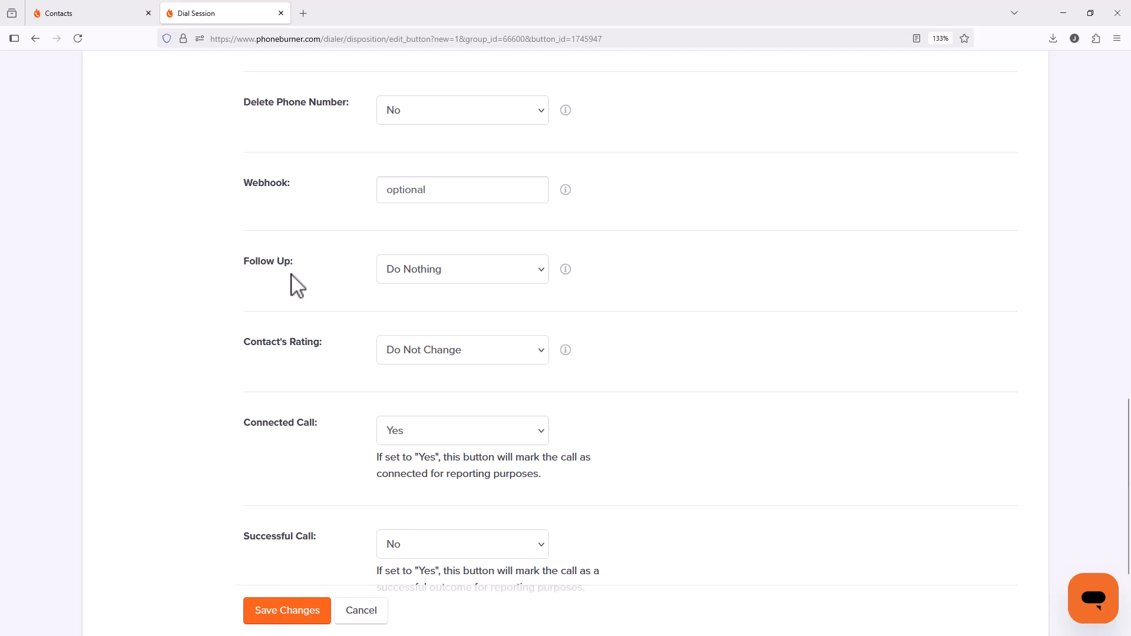
click(444, 271)
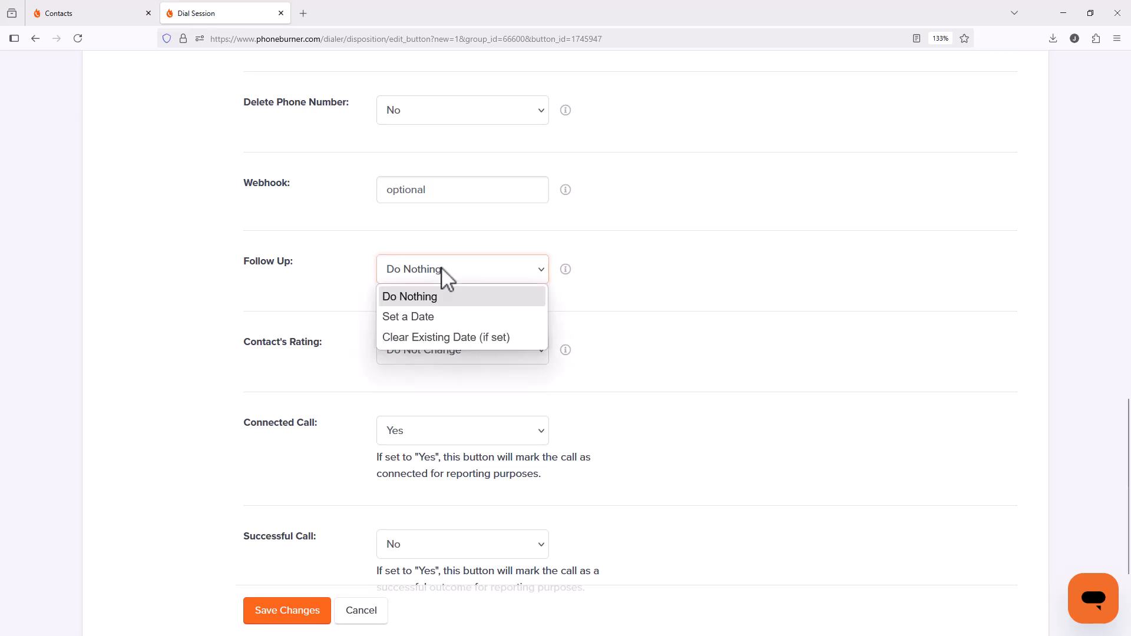
click(434, 318)
Step: Have the new button move contacts to the Follow Ups folder
scroll(506, 459, up, 8)
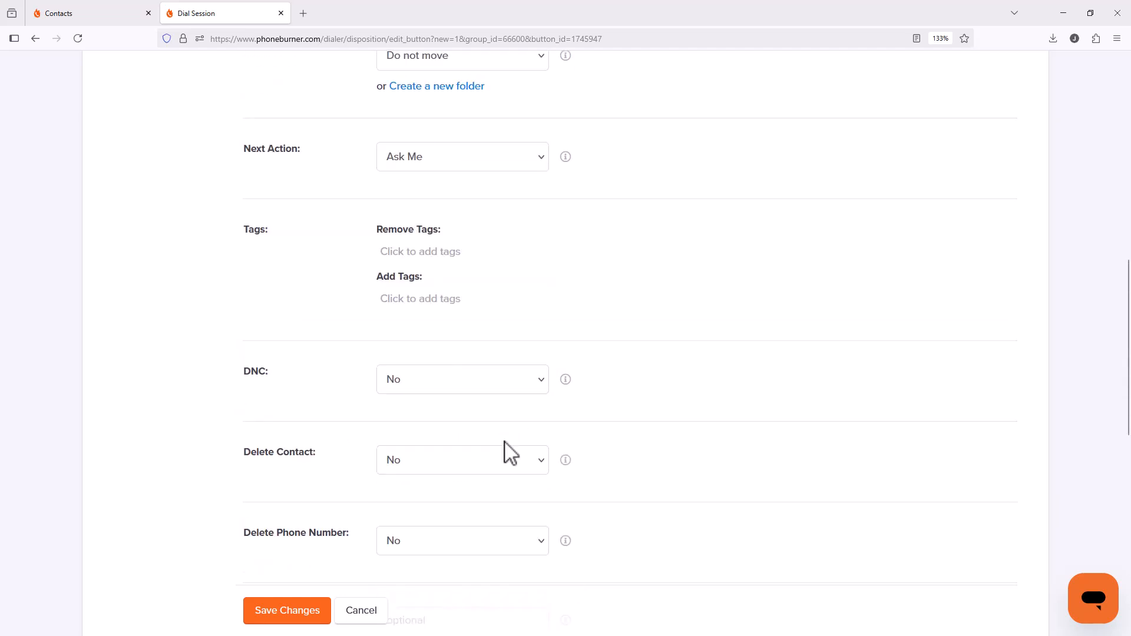
scroll(506, 450, up, 6)
click(422, 387)
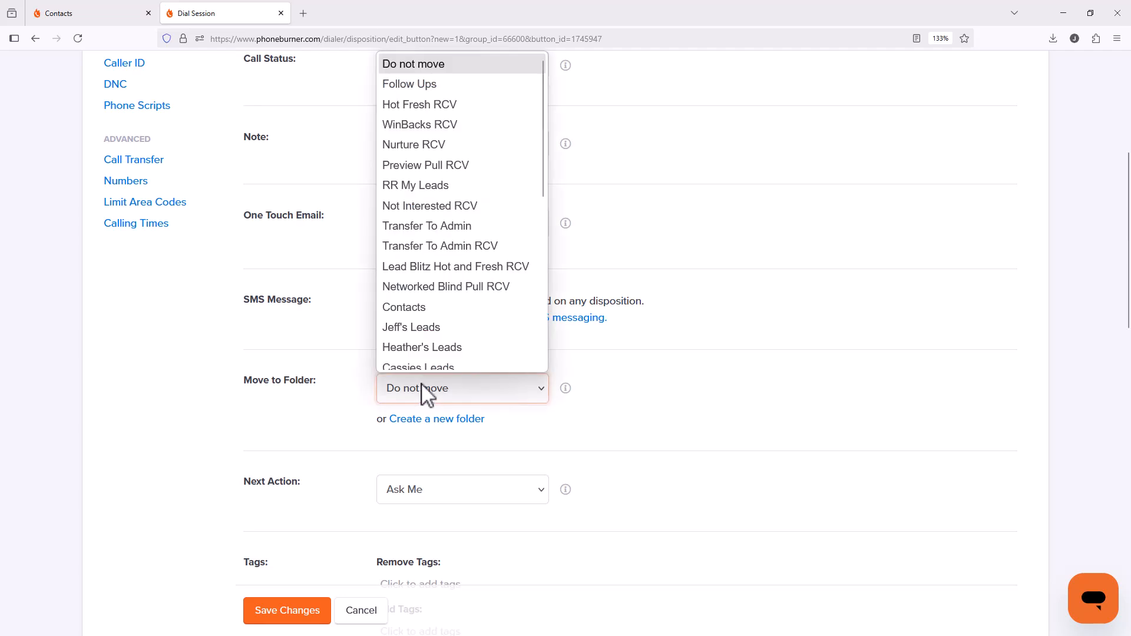
scroll(450, 260, down, 4)
scroll(457, 253, up, 4)
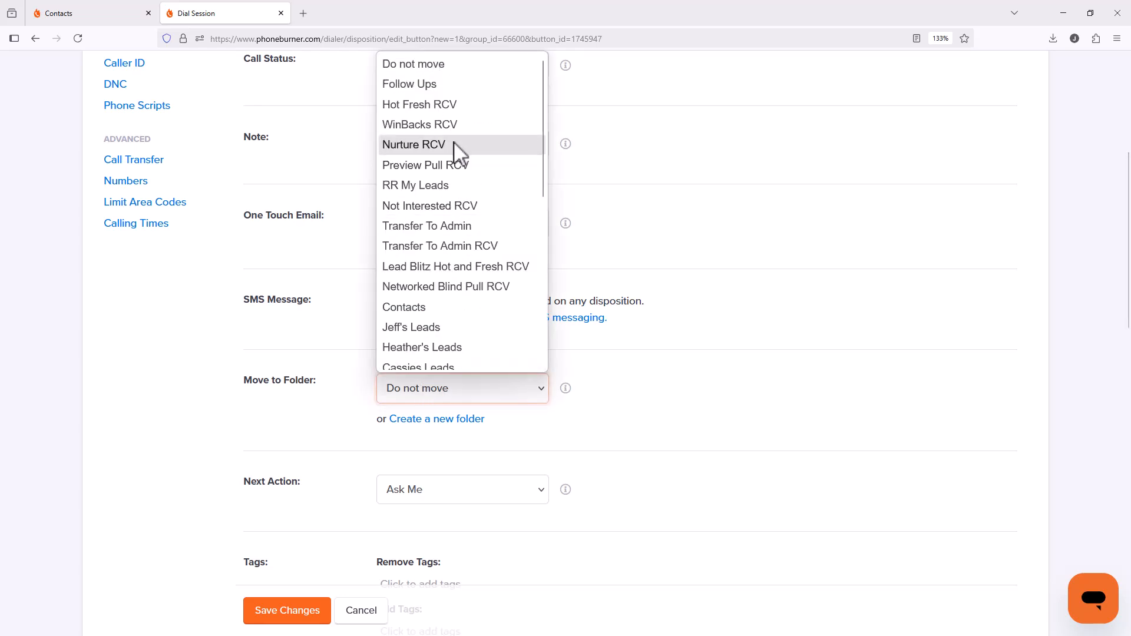
click(422, 88)
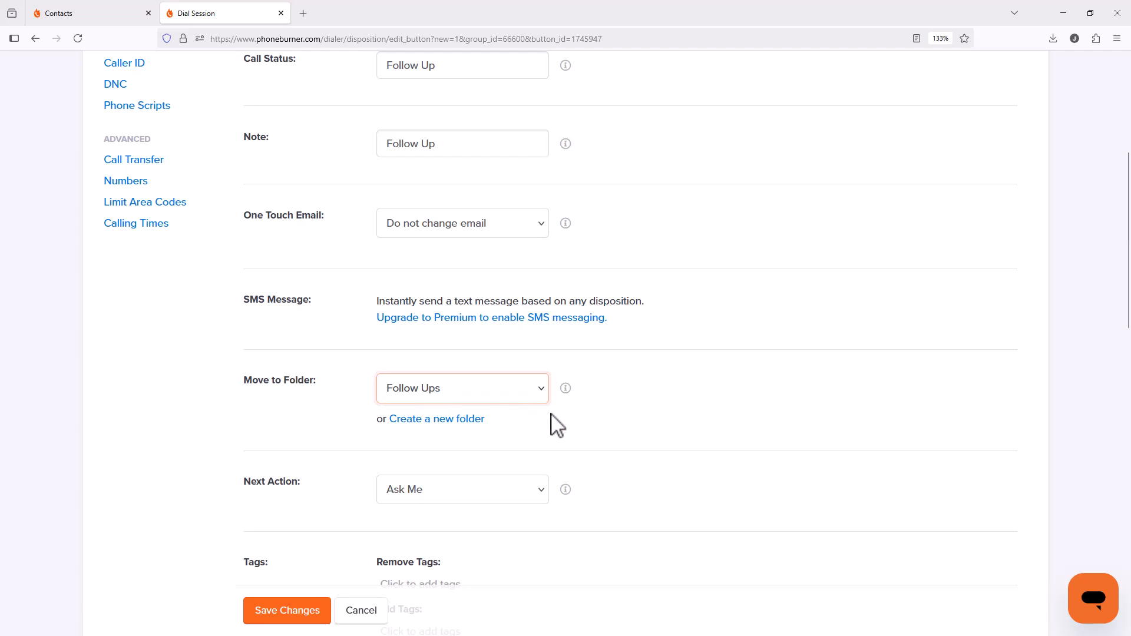
Step: Make the button add the admin's name tag to contacts and review its label, status, note and folder settings
scroll(565, 428, down, 3)
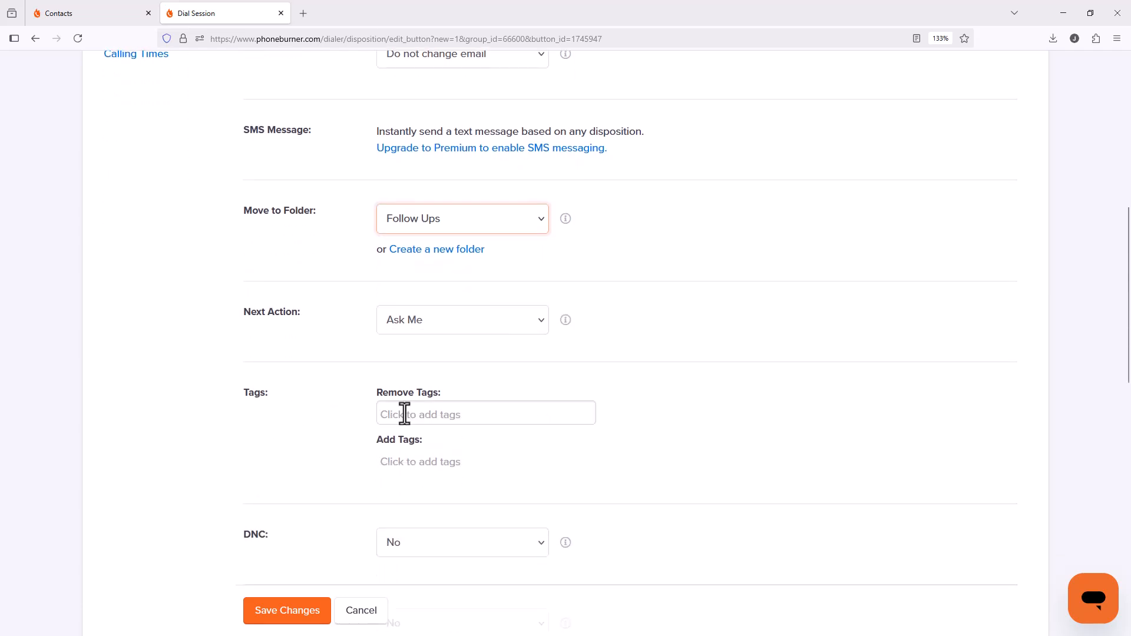
click(403, 461)
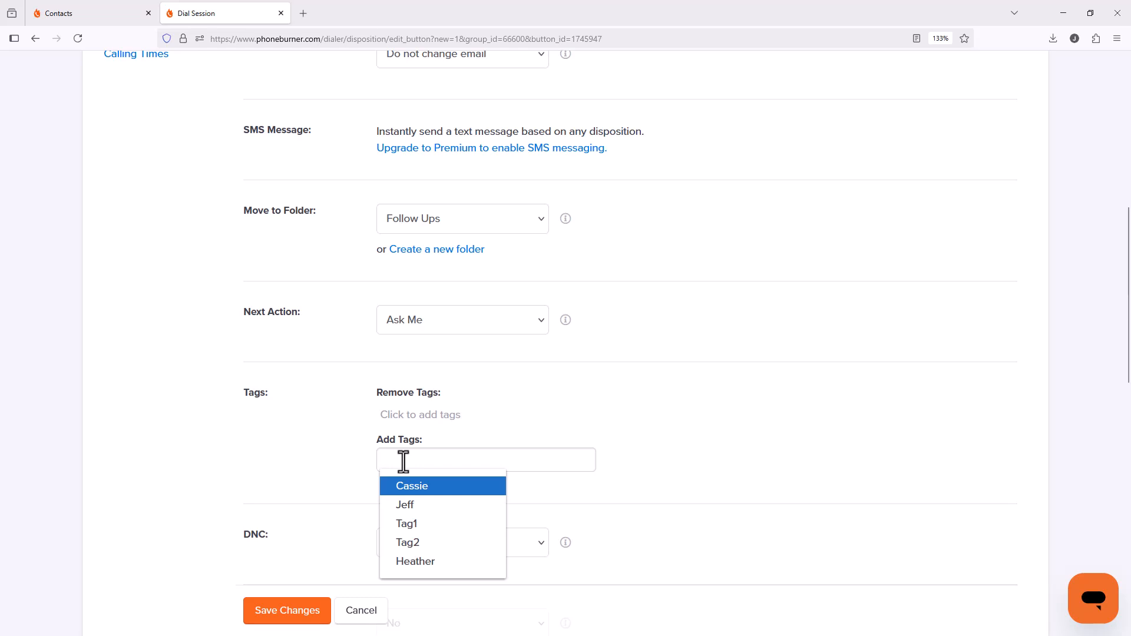
click(414, 507)
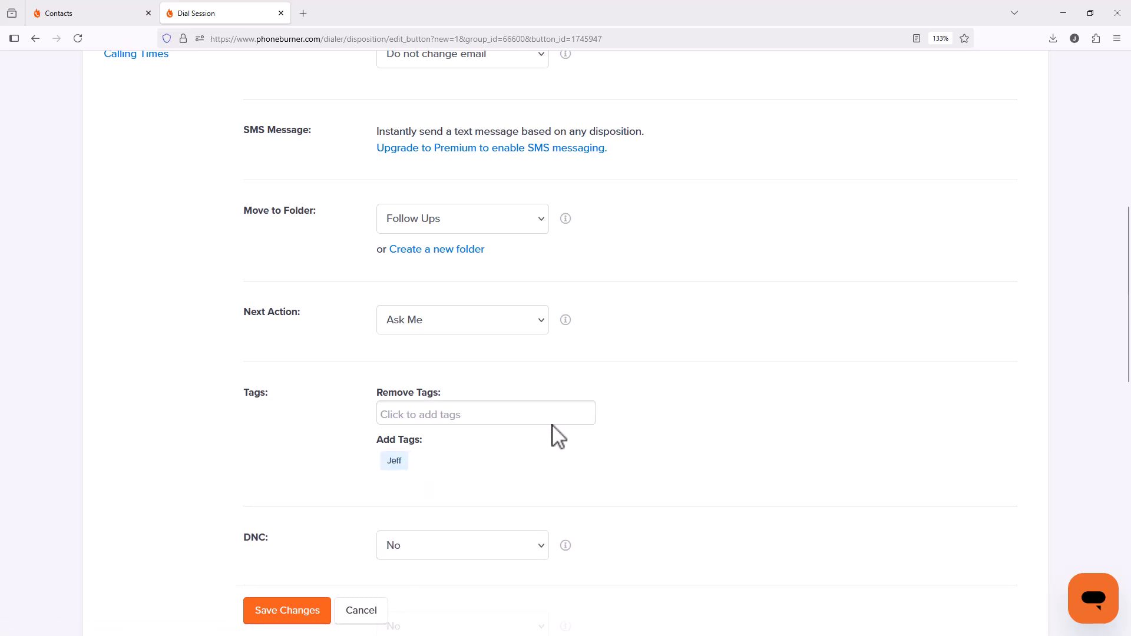
scroll(574, 442, up, 6)
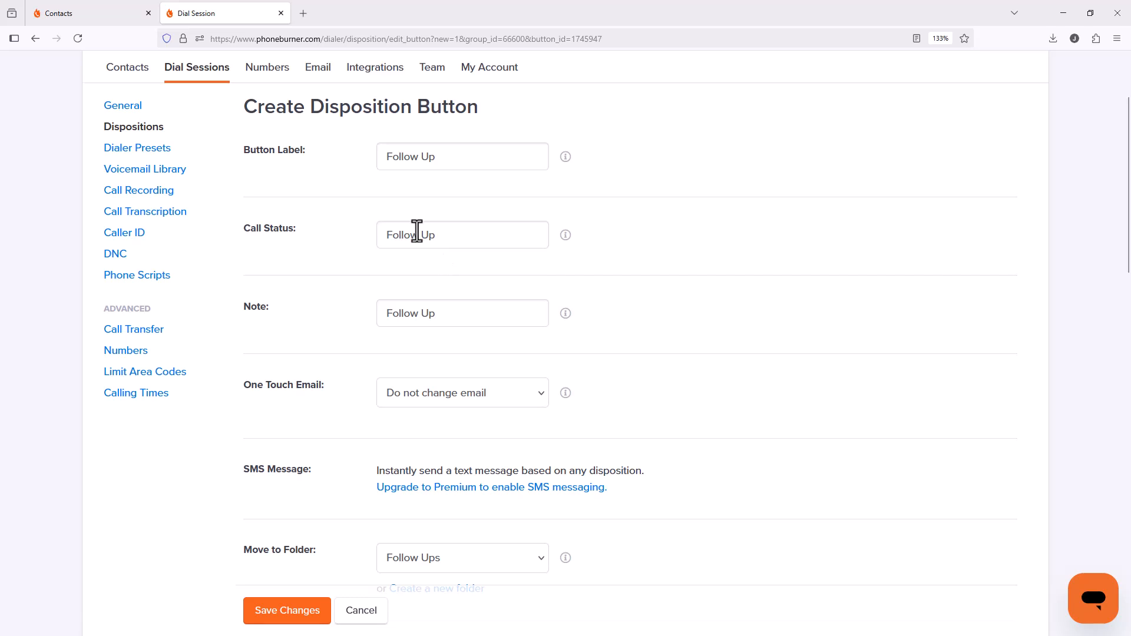
scroll(599, 397, down, 3)
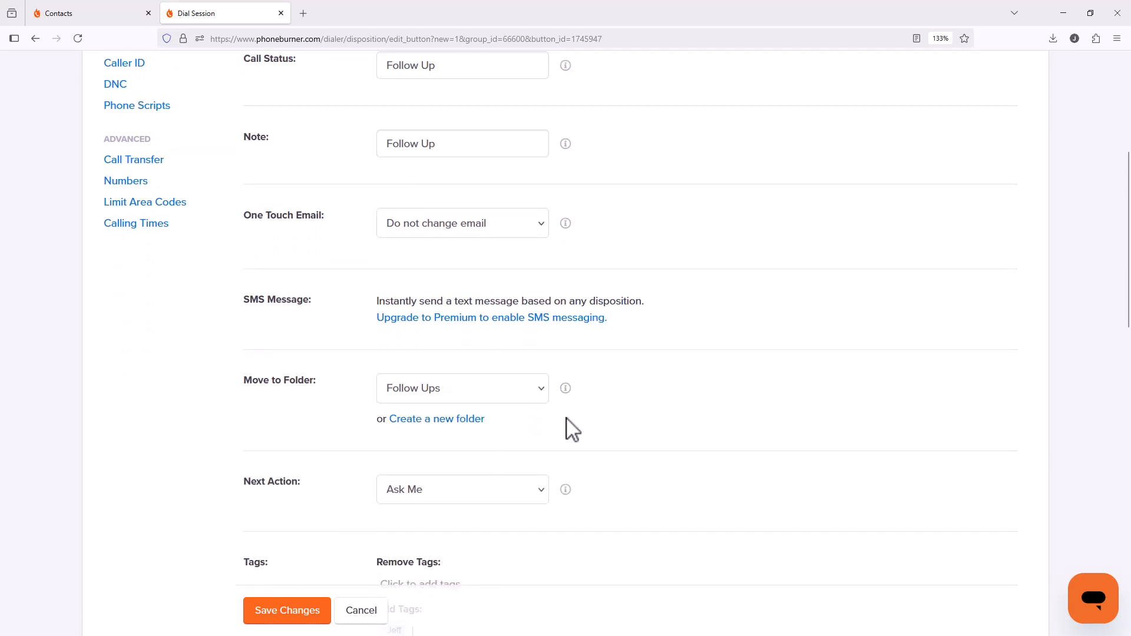
scroll(551, 447, down, 6)
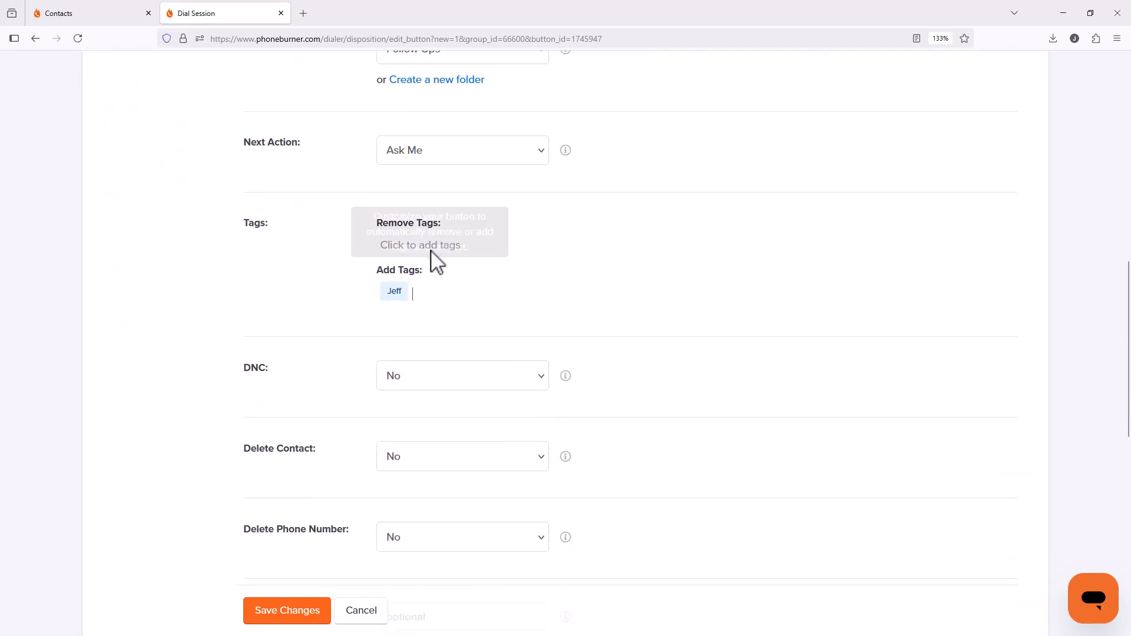
Step: Make the button remove the other two team members' name tags from contacts and save the button
click(429, 244)
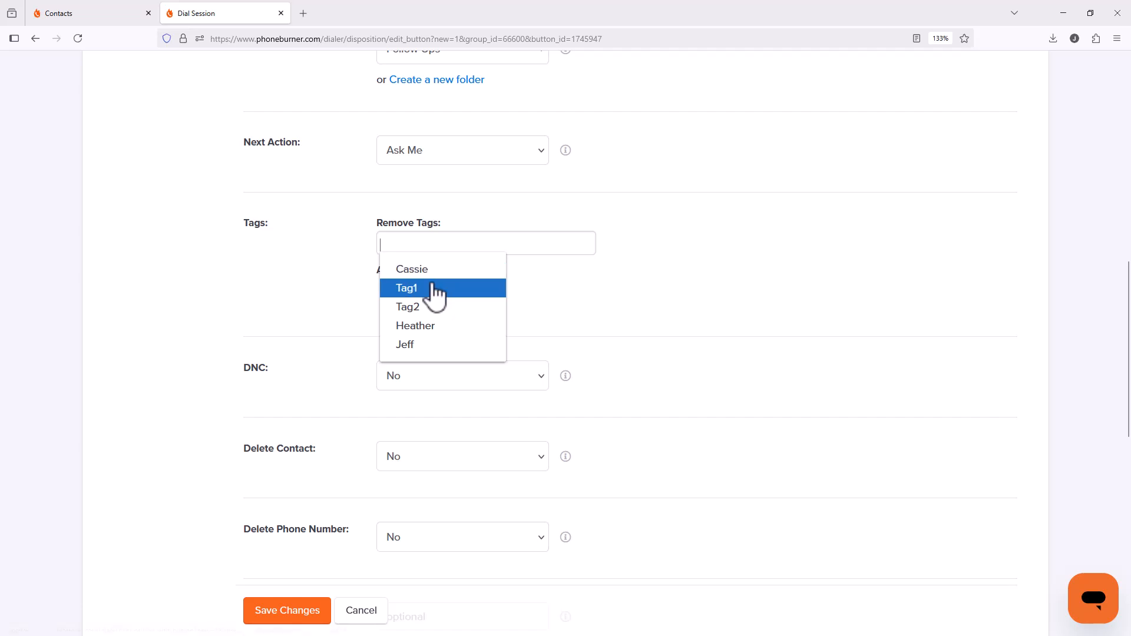
click(434, 270)
click(505, 245)
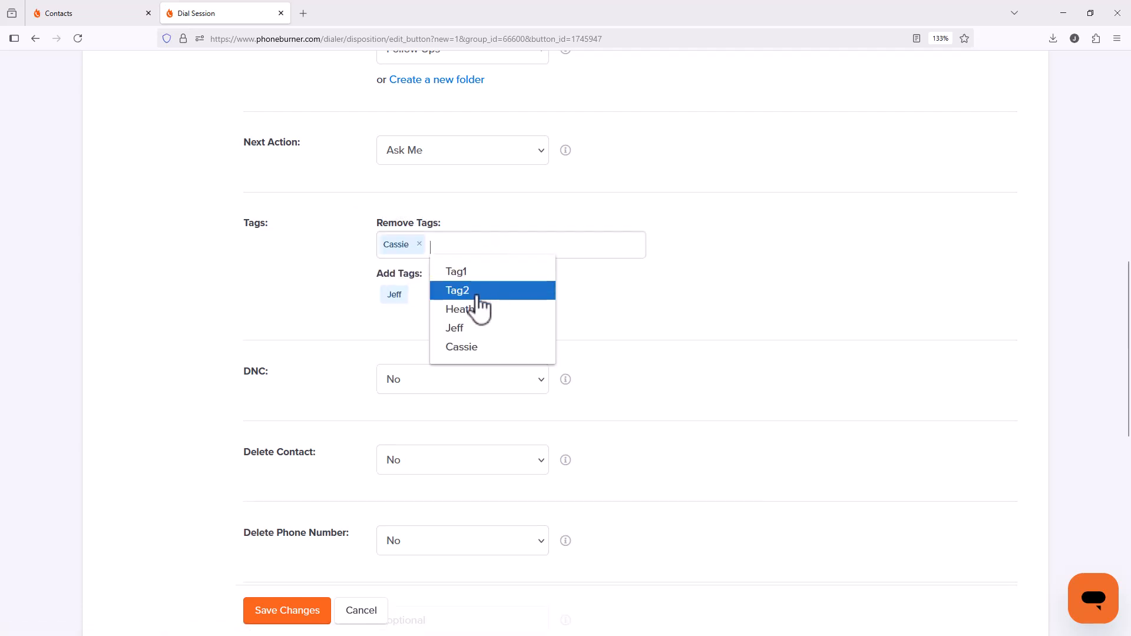
click(475, 310)
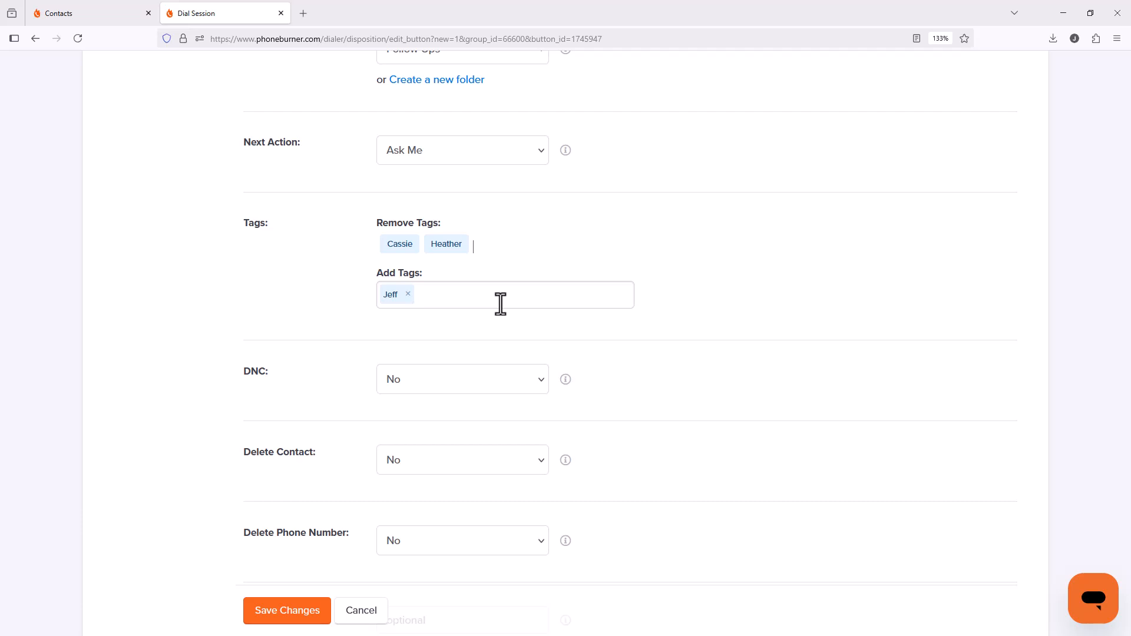
click(301, 612)
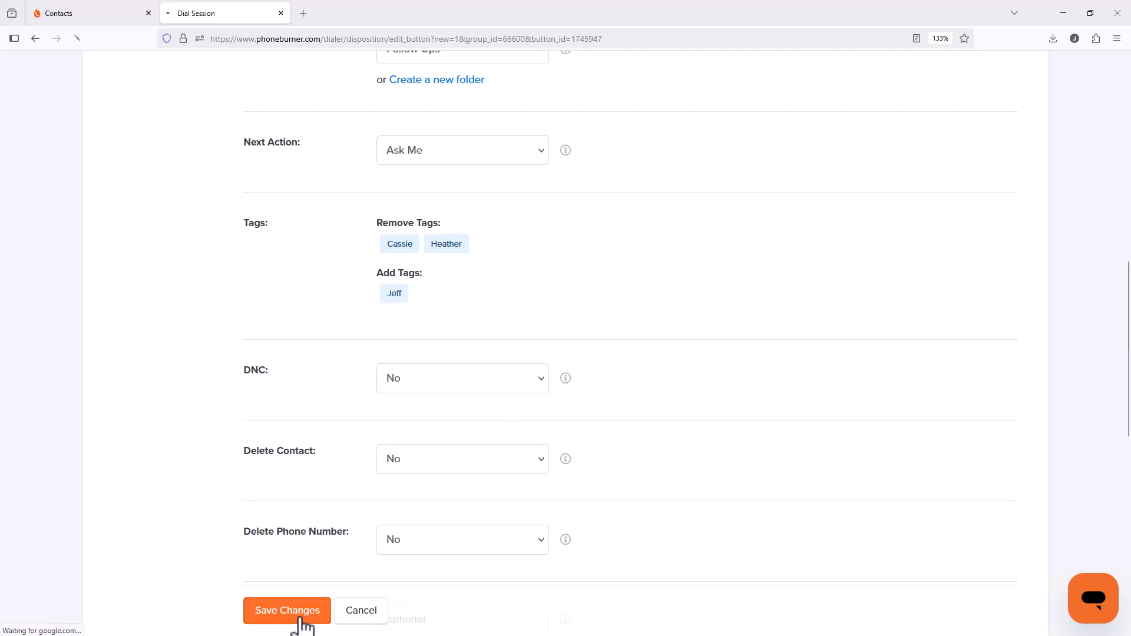
Step: Reorder the Follow Up button to sit directly below Set Appointment and reload the page to refresh the dialer preview
scroll(638, 405, down, 4)
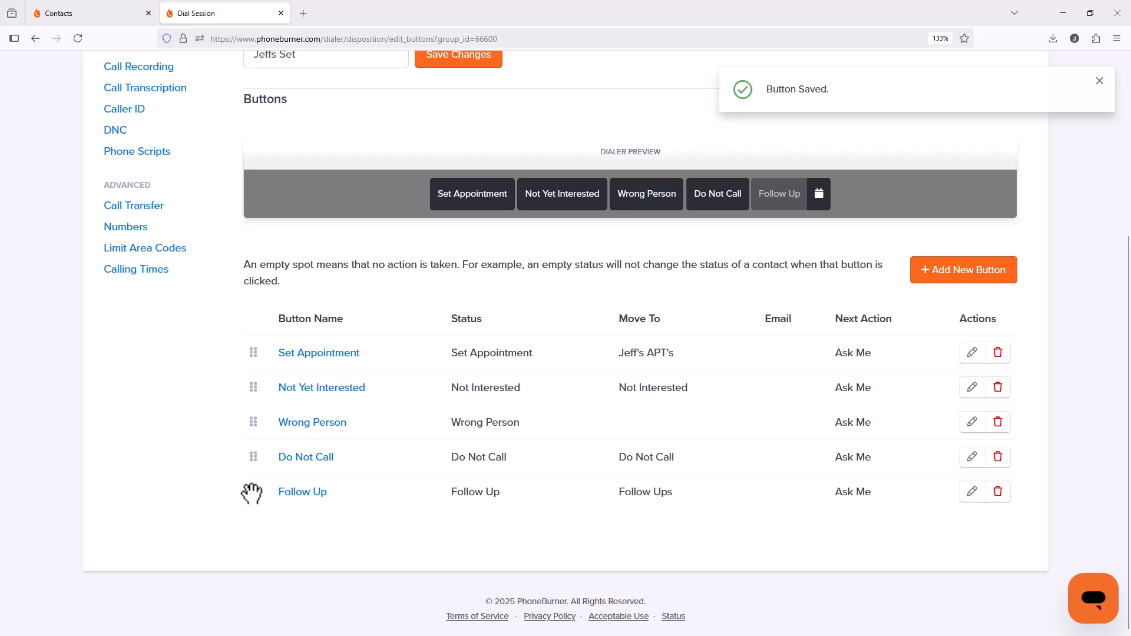
drag(251, 493, 262, 377)
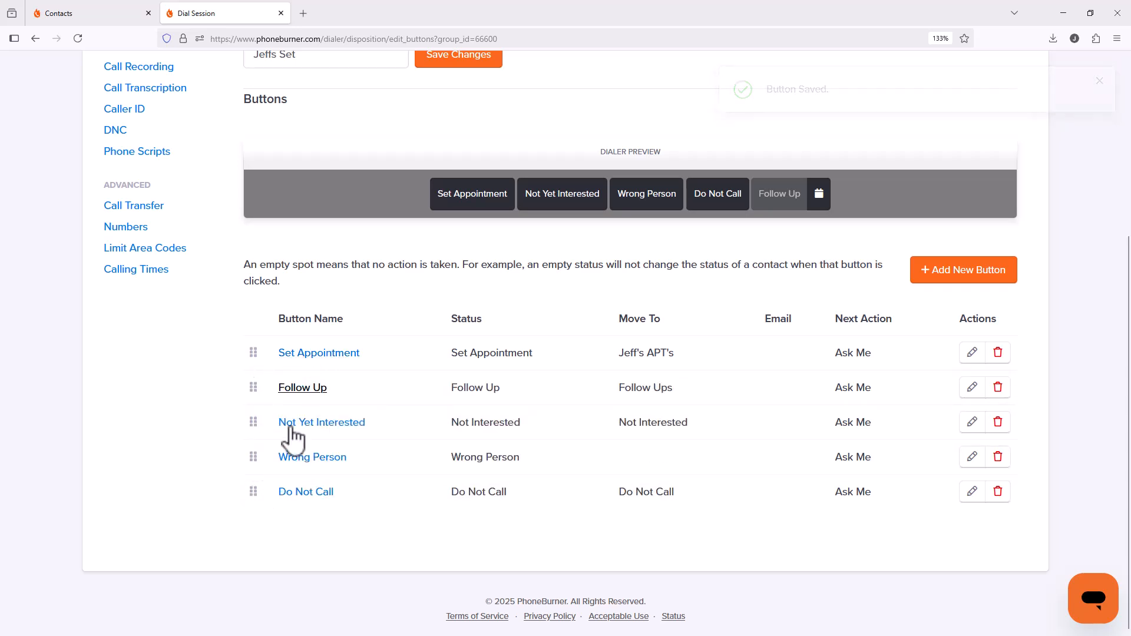
click(78, 39)
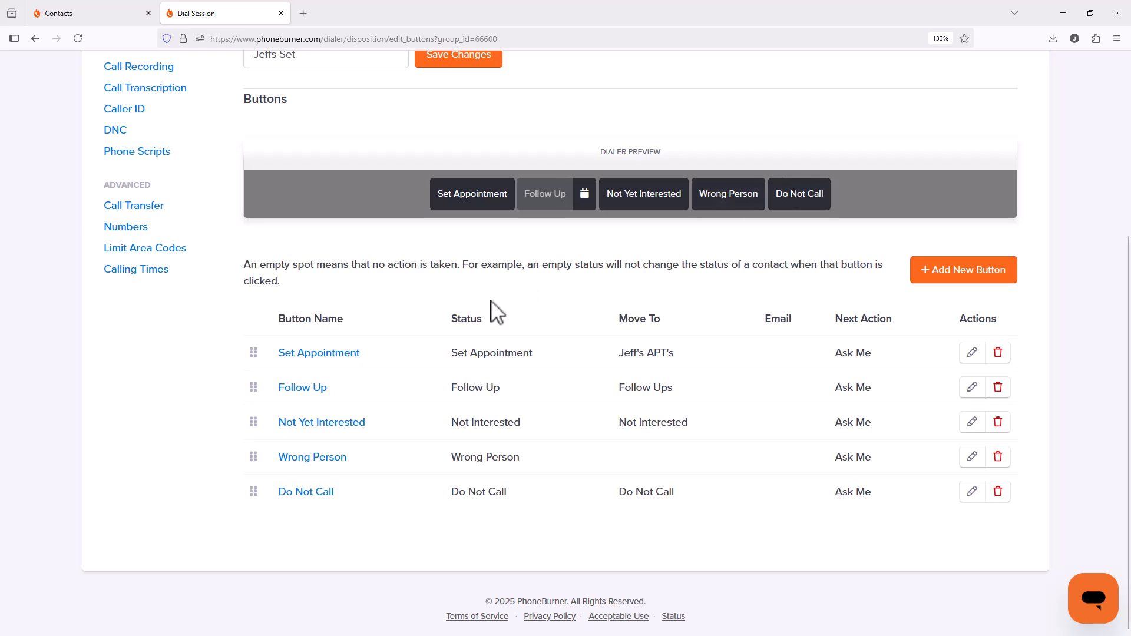
scroll(465, 330, up, 2)
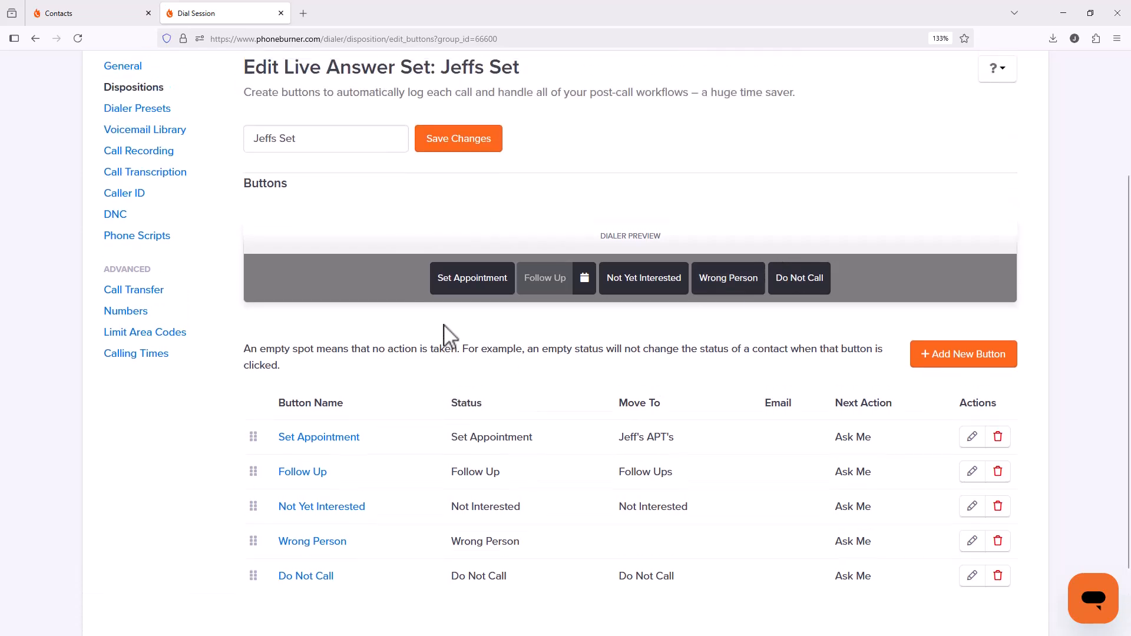
Step: Open the live answer set listed directly below the admin's and reorder its Follow Up button to sit below Set Appointment
click(150, 89)
scroll(457, 298, down, 6)
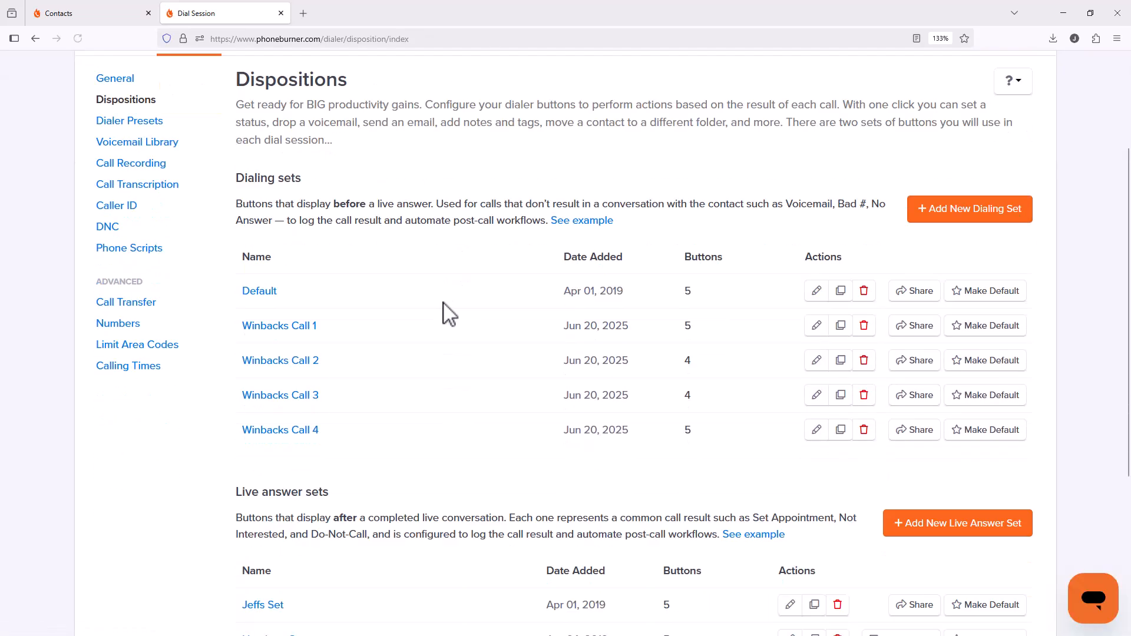
click(293, 390)
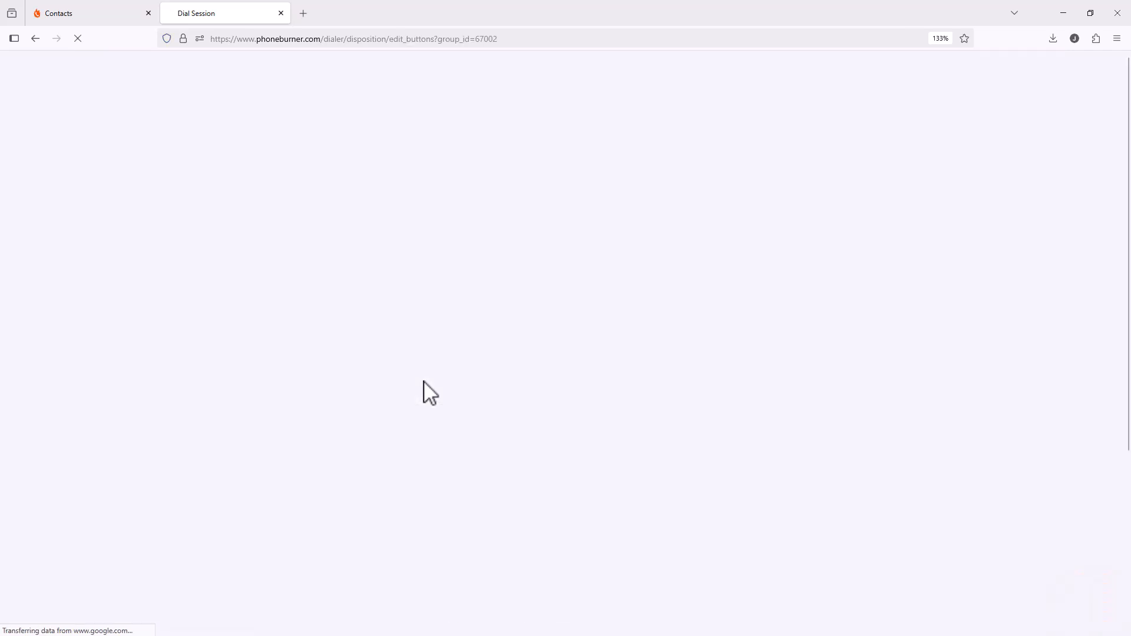
scroll(420, 389, down, 5)
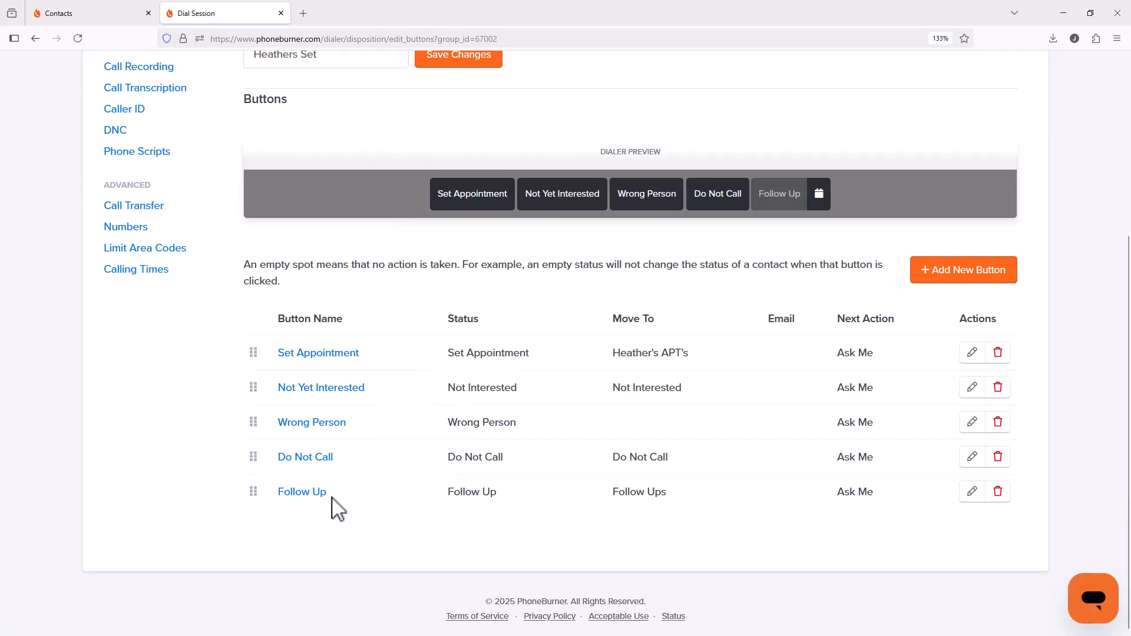
drag(258, 496, 255, 394)
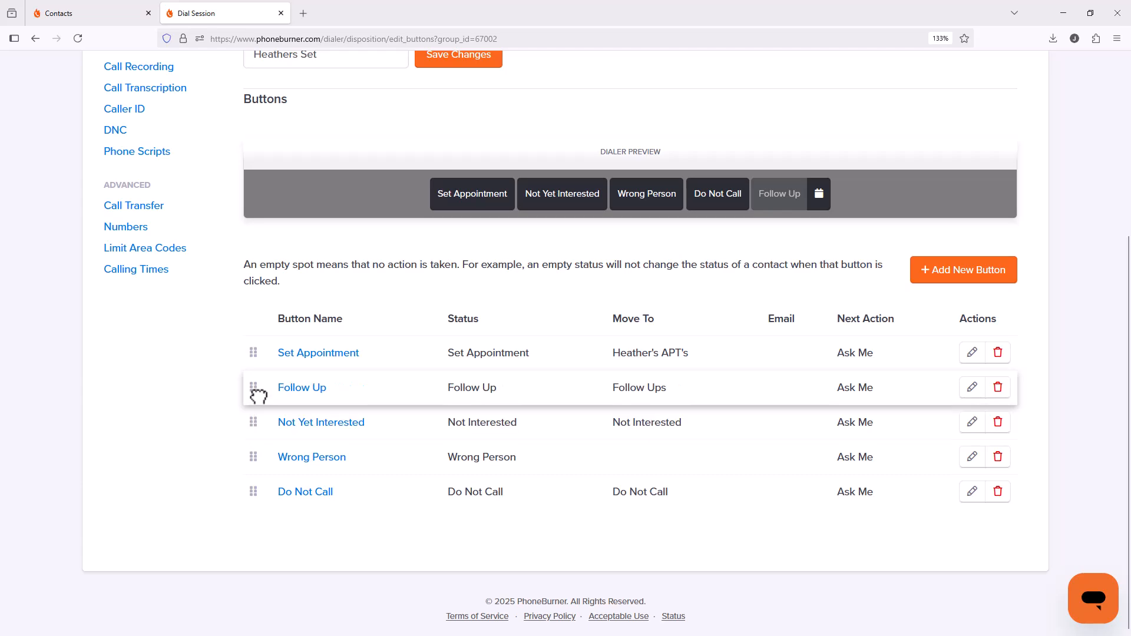
Step: Make this live answer set's Follow Up button add the set owner's name tag to contacts
click(297, 391)
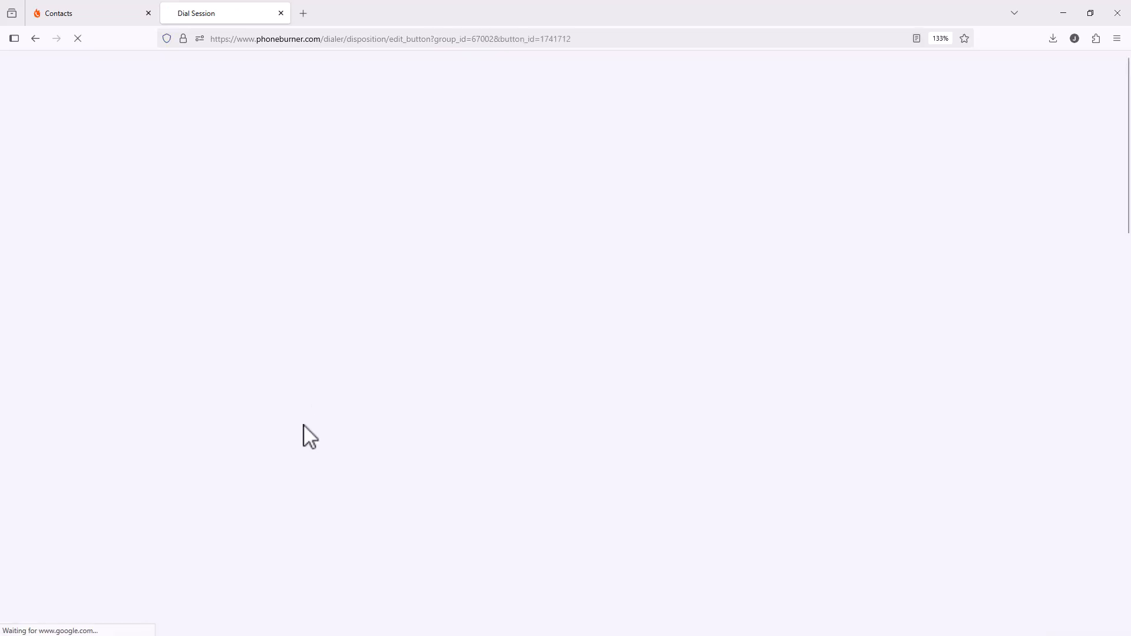
scroll(383, 412, down, 4)
scroll(469, 362, down, 5)
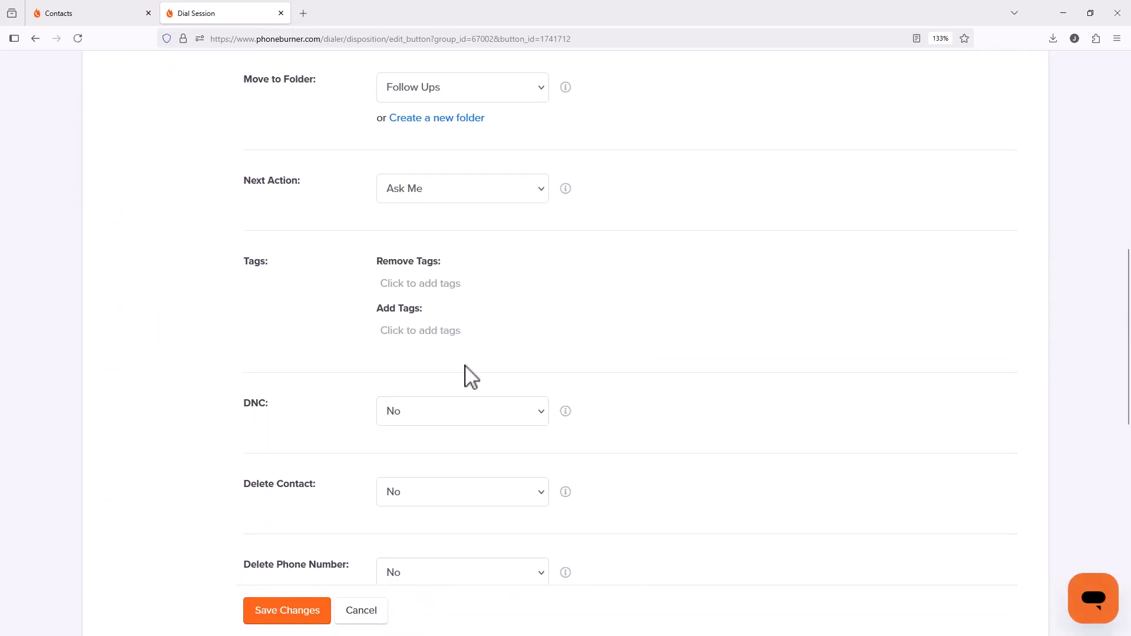
click(424, 334)
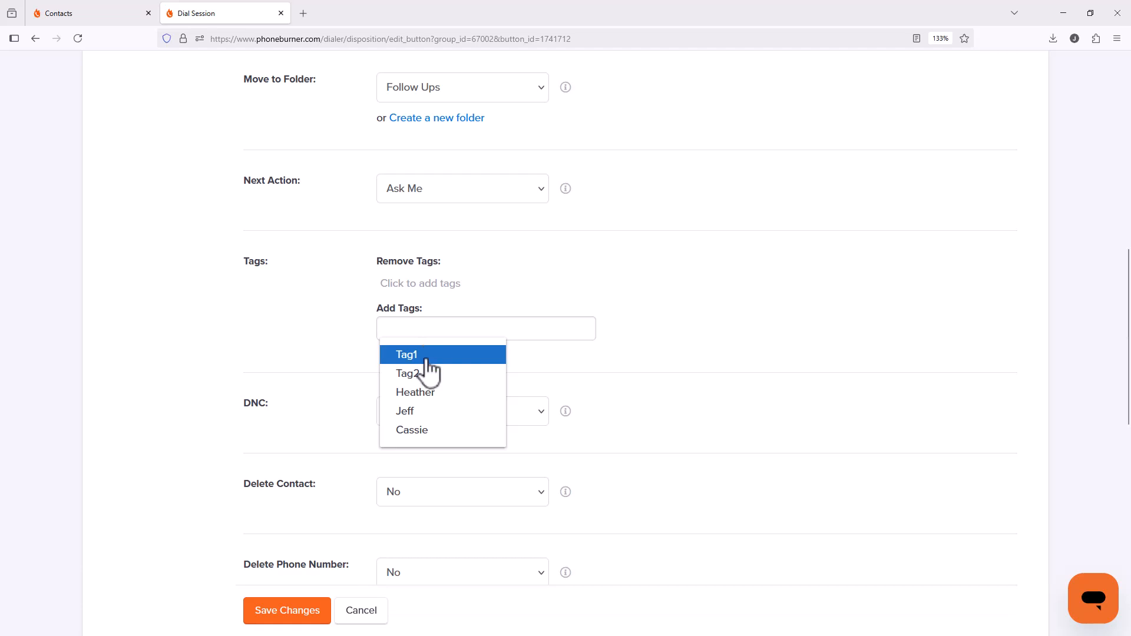
click(433, 396)
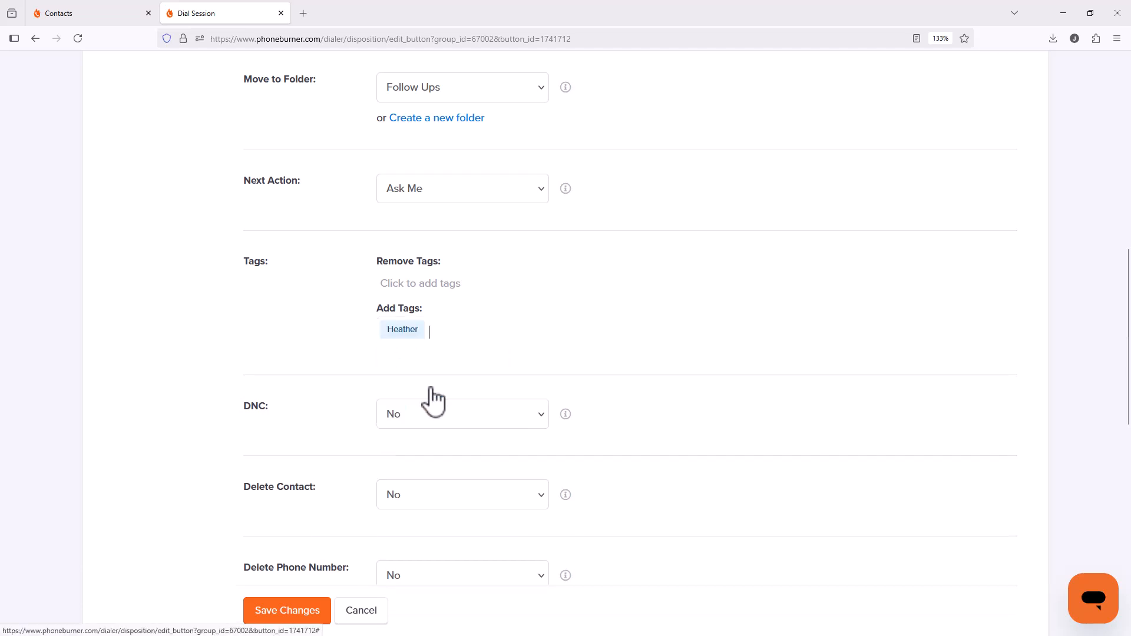
Step: Have the Follow Up button remove the other two team members' name tags from contacts, and save the button
click(435, 284)
click(430, 366)
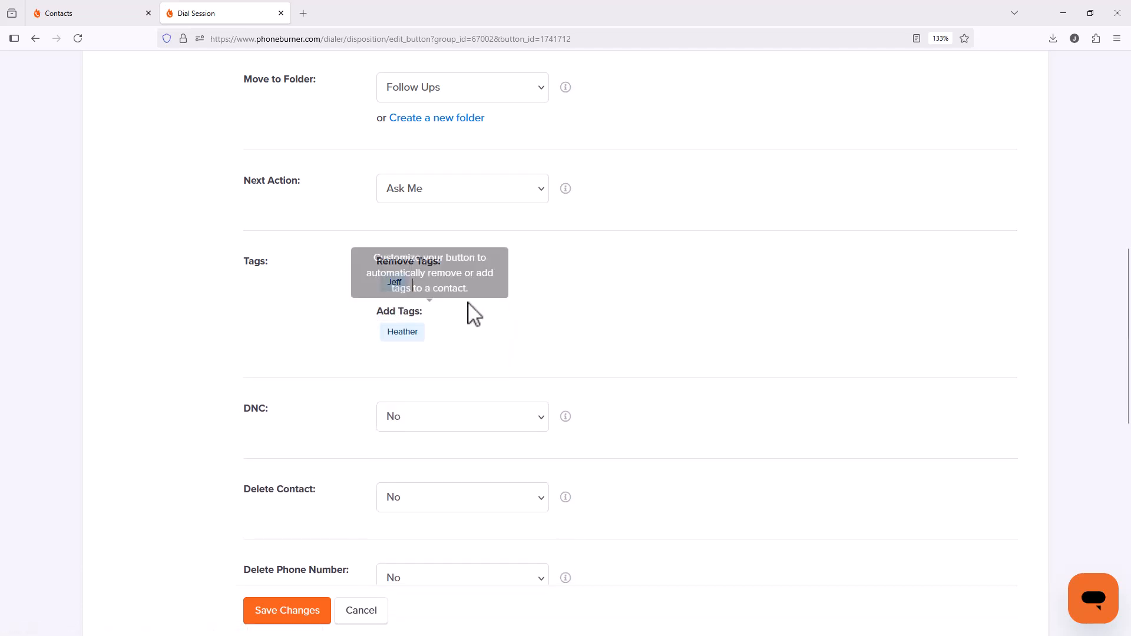
click(470, 284)
click(462, 386)
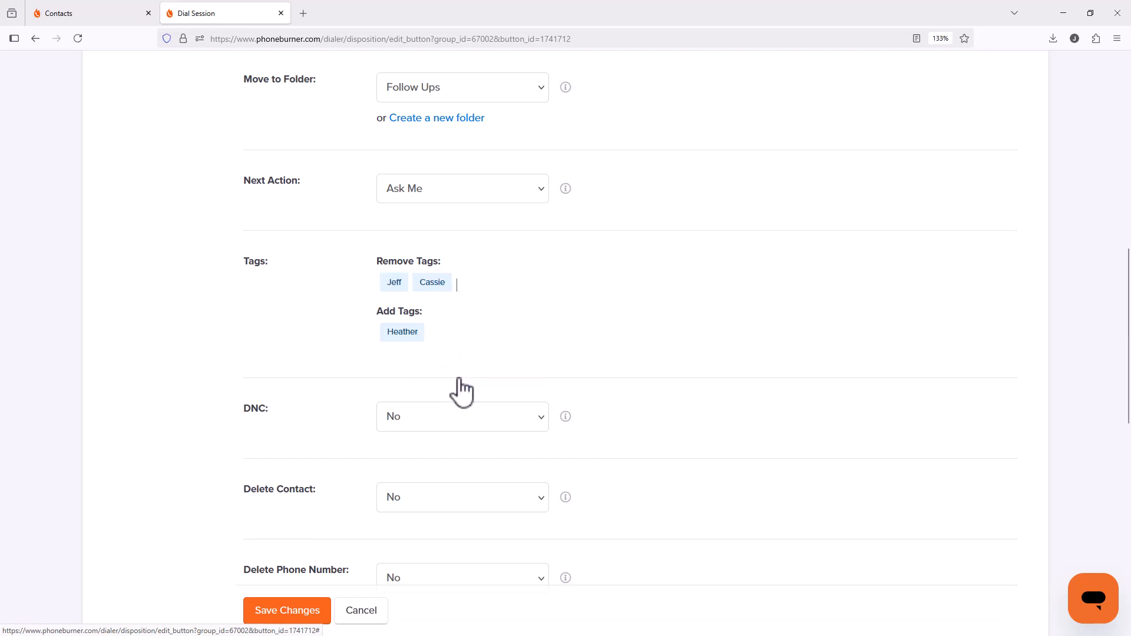
scroll(429, 488, down, 5)
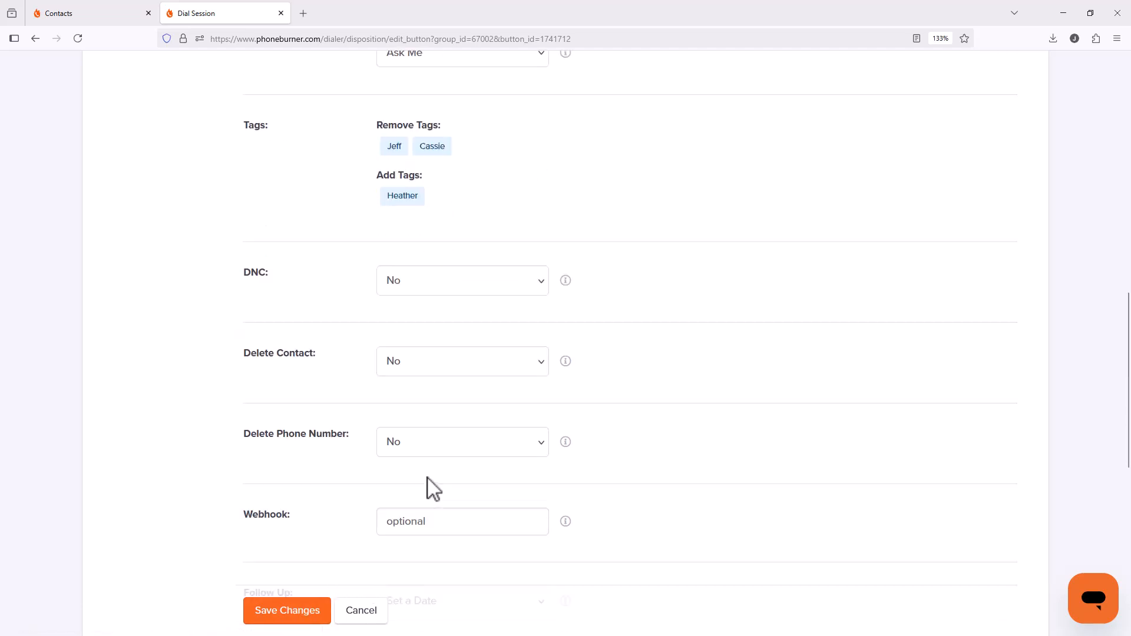
click(281, 617)
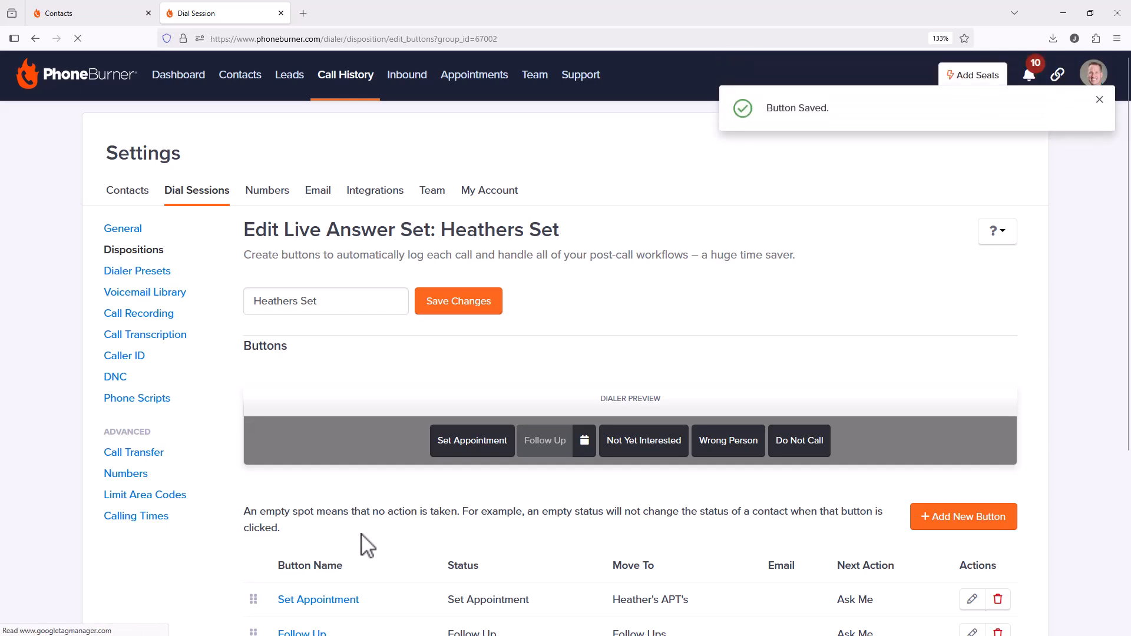
Step: Return to the dispositions overview and open the third live answer set, which has no Follow Up button yet
scroll(360, 543, down, 4)
scroll(366, 545, up, 1)
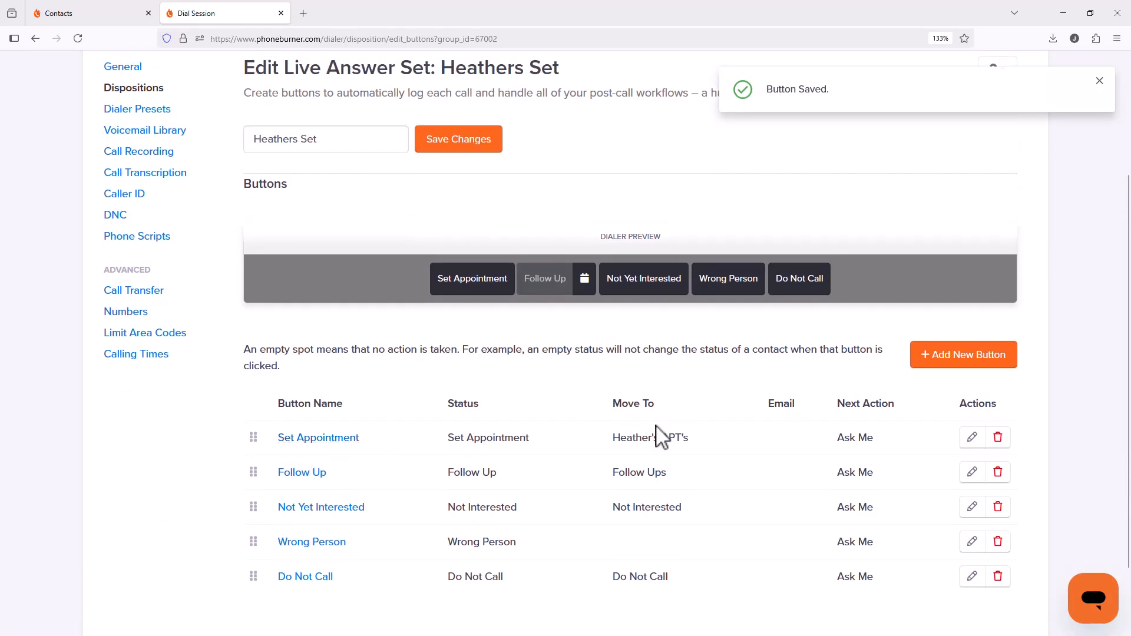
scroll(651, 470, up, 1)
scroll(651, 469, up, 2)
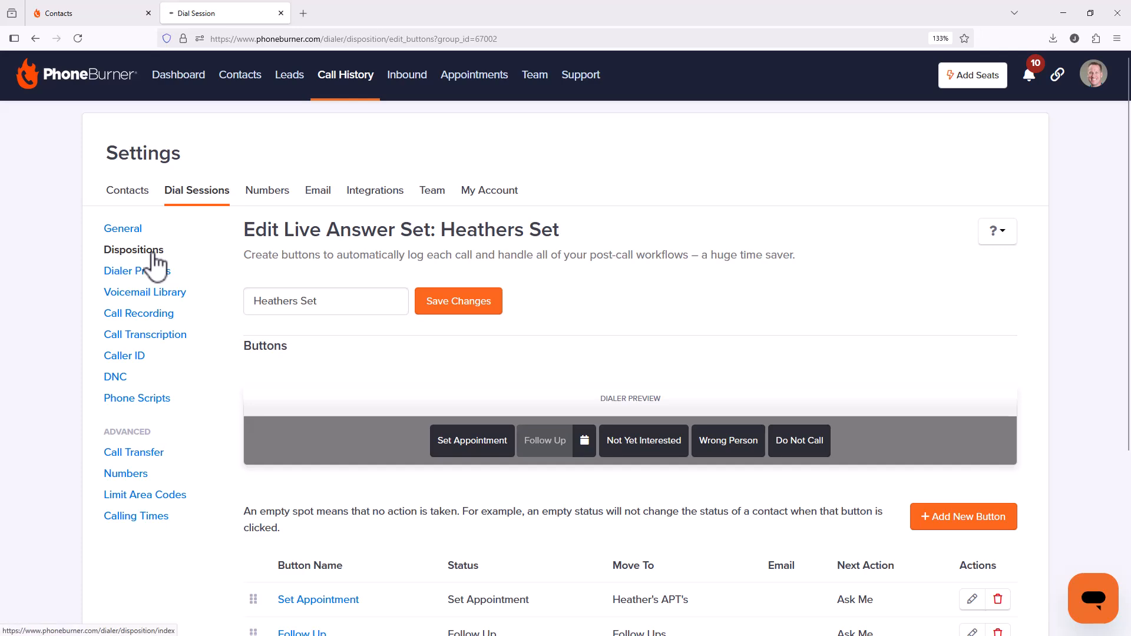
click(177, 251)
scroll(354, 300, down, 5)
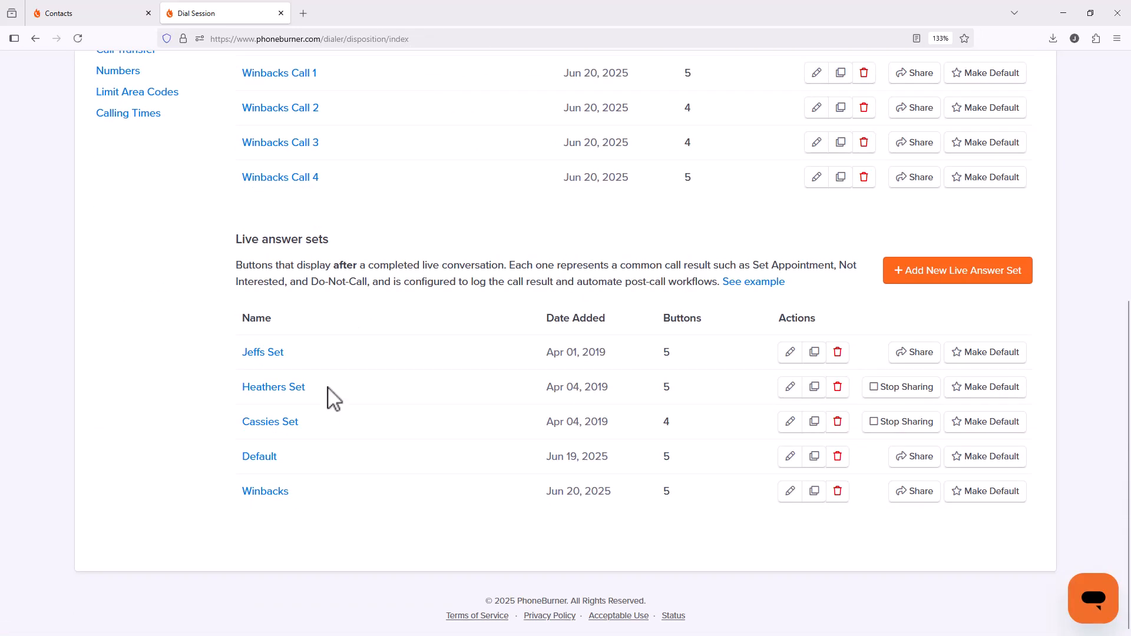
click(289, 422)
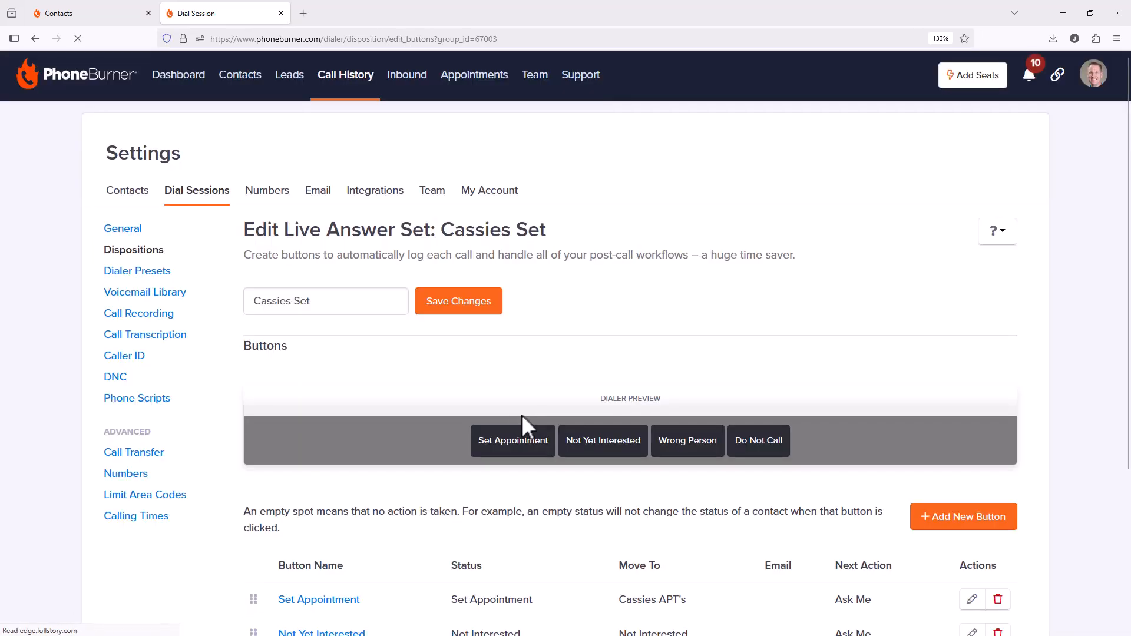
scroll(516, 401, down, 3)
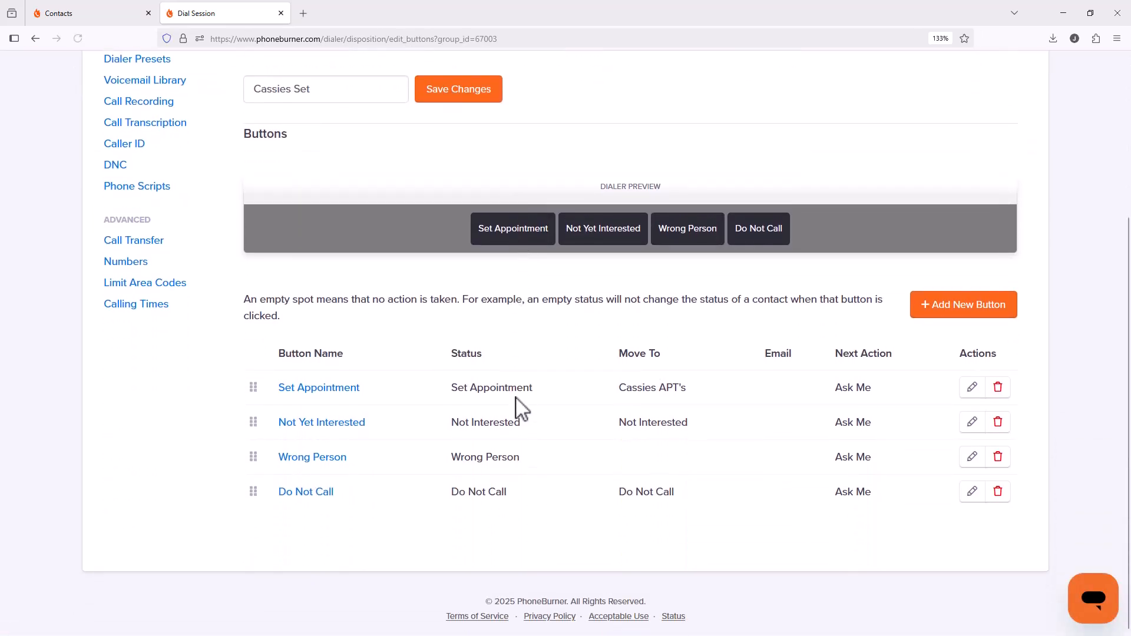
Step: Add a new button to the set with Follow Up as its label, call status and note
click(981, 312)
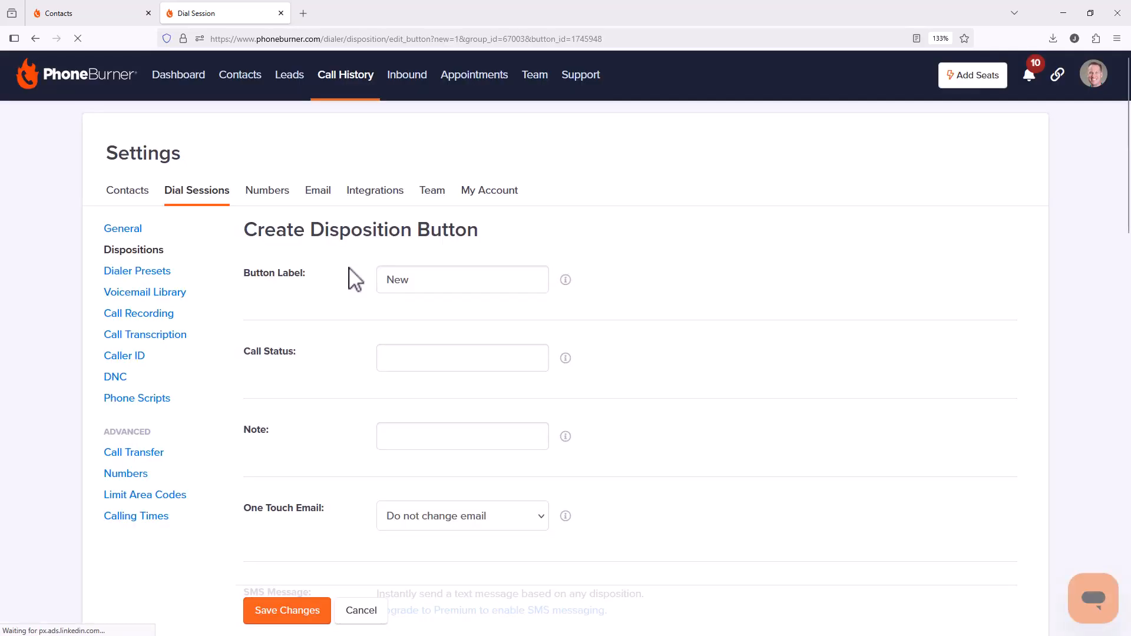
double_click(434, 288)
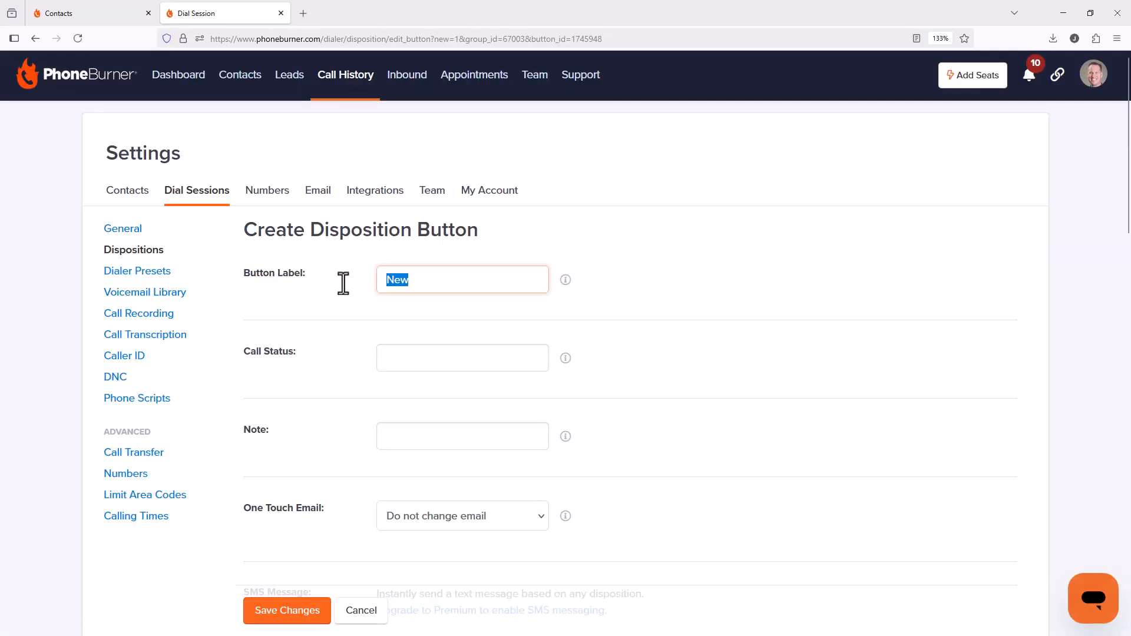
text(Foll)
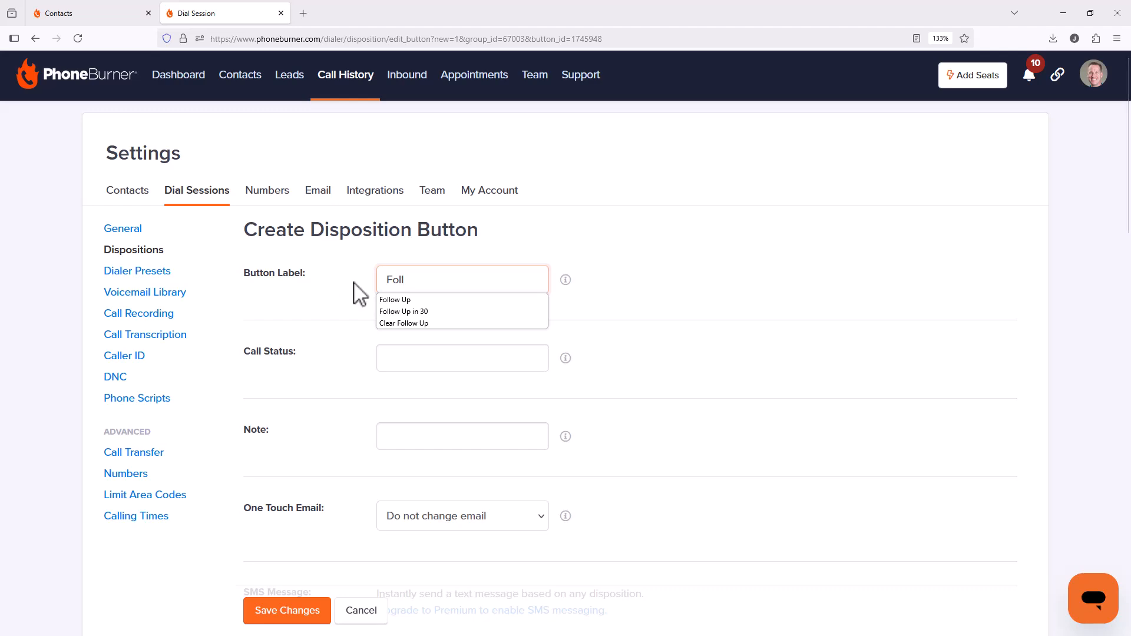
click(430, 301)
click(454, 356)
Step: Make the new button move contacts to the Follow Ups folder
scroll(530, 454, down, 5)
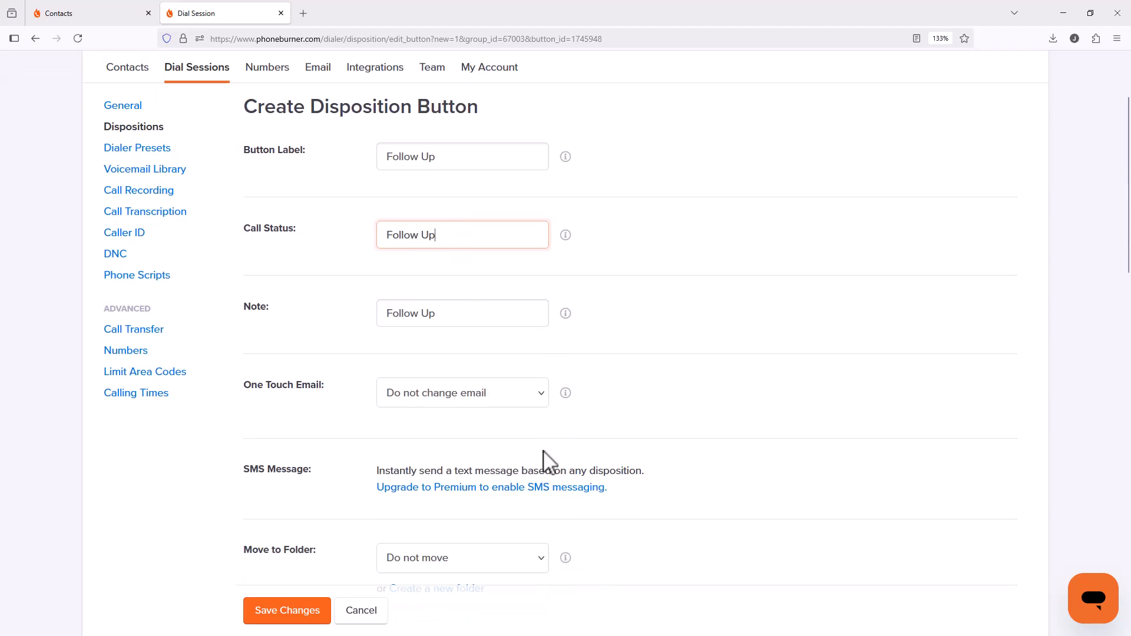
click(447, 345)
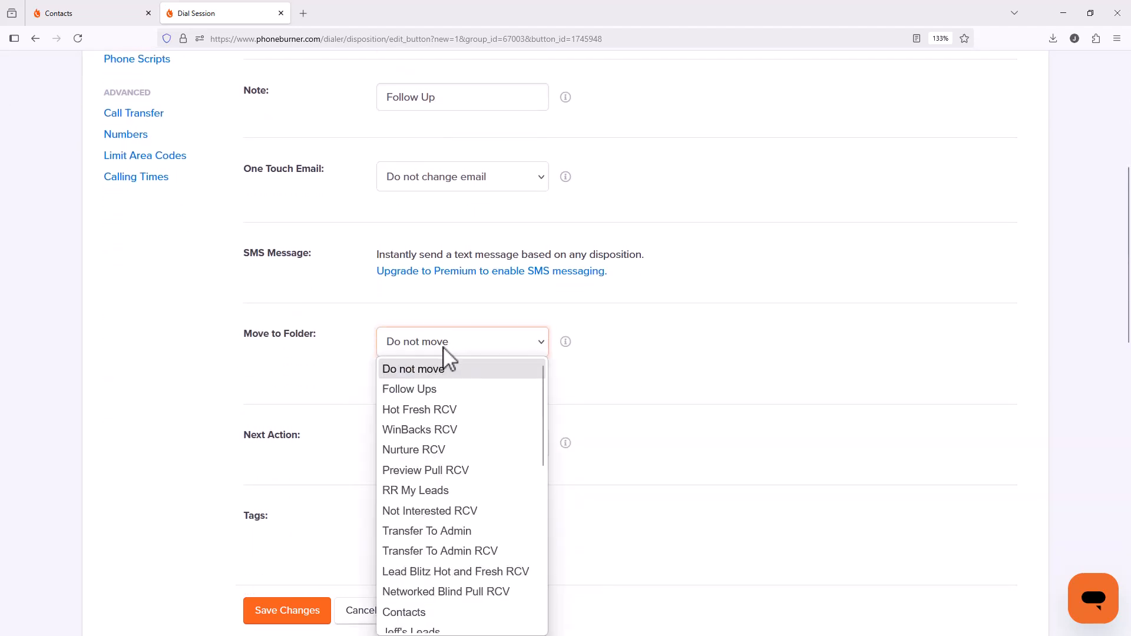
click(439, 391)
Step: Make the button remove the other two team members' name tags and add this set owner's name tag
scroll(454, 394, down, 3)
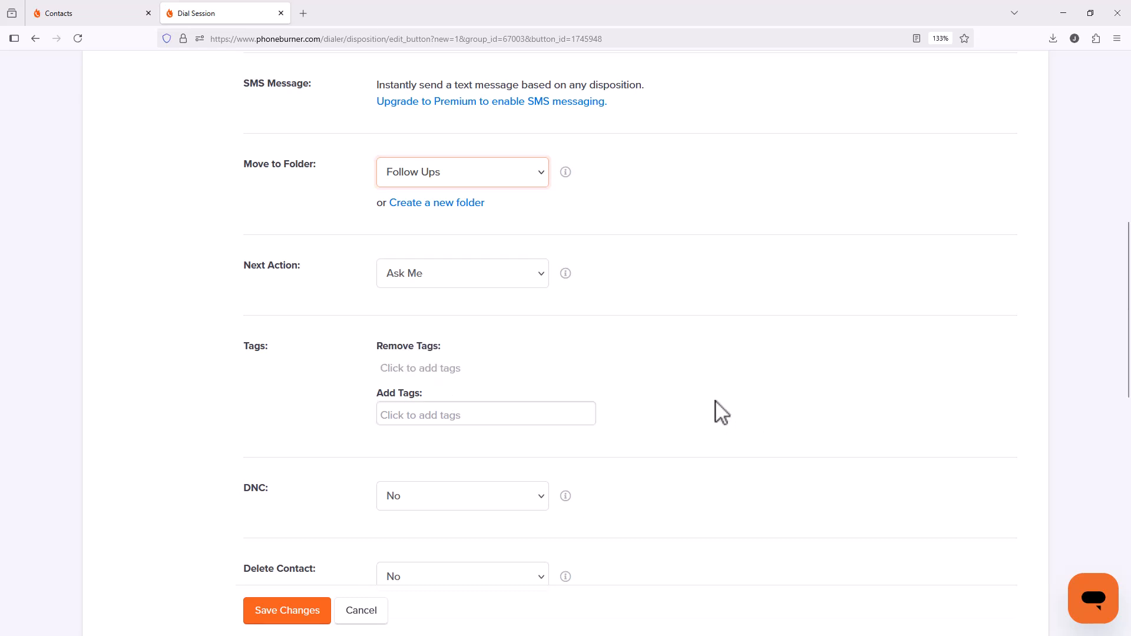
click(465, 368)
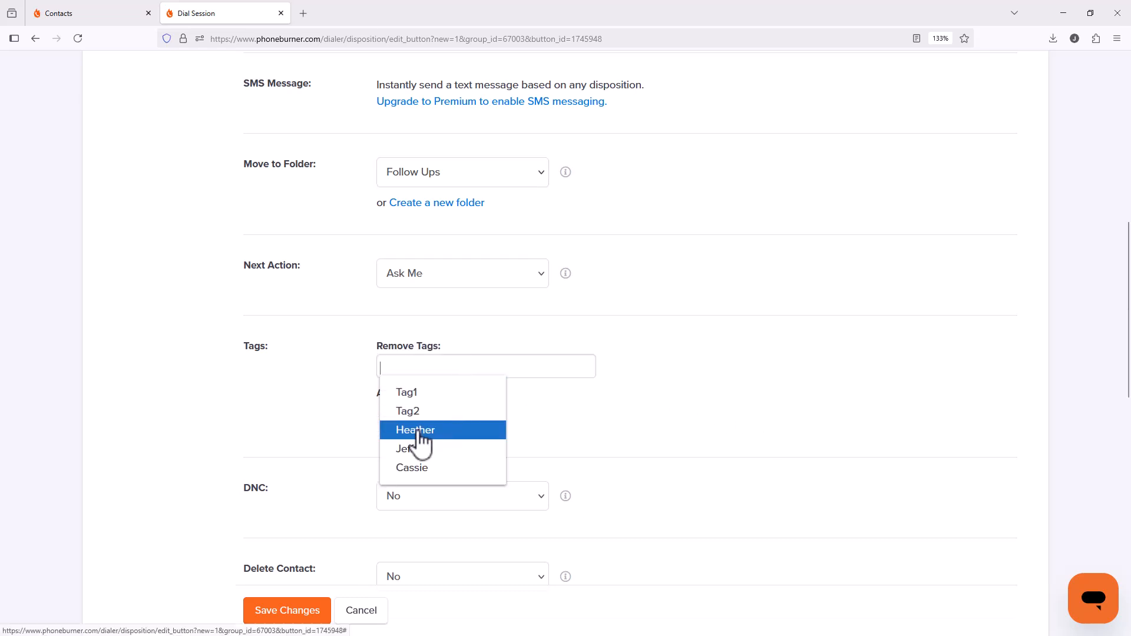
click(486, 433)
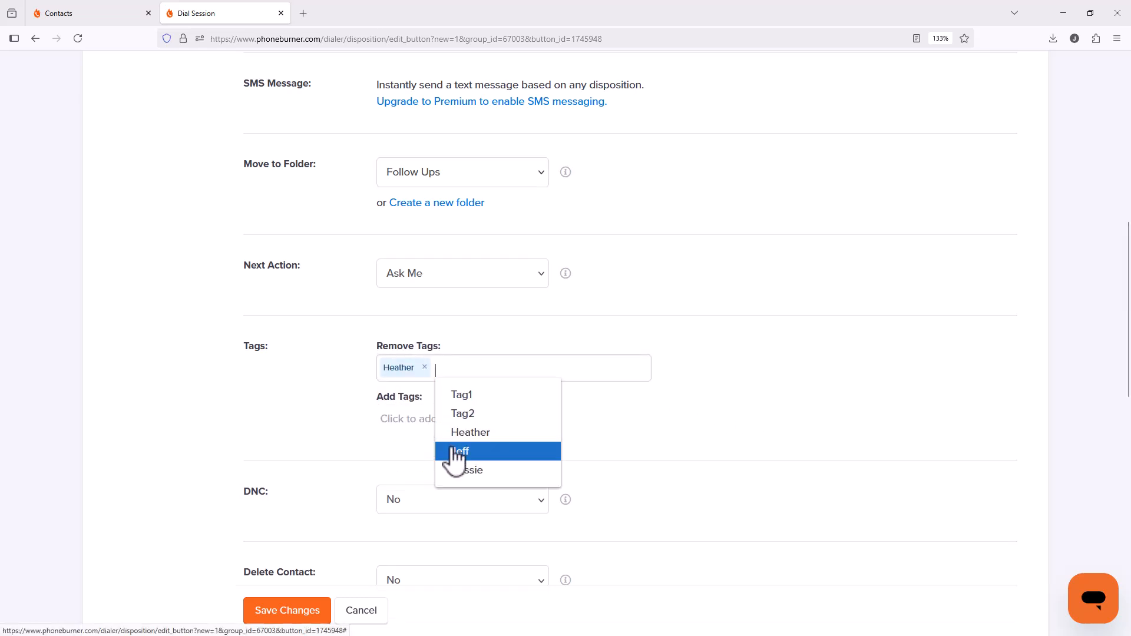
click(455, 451)
click(434, 416)
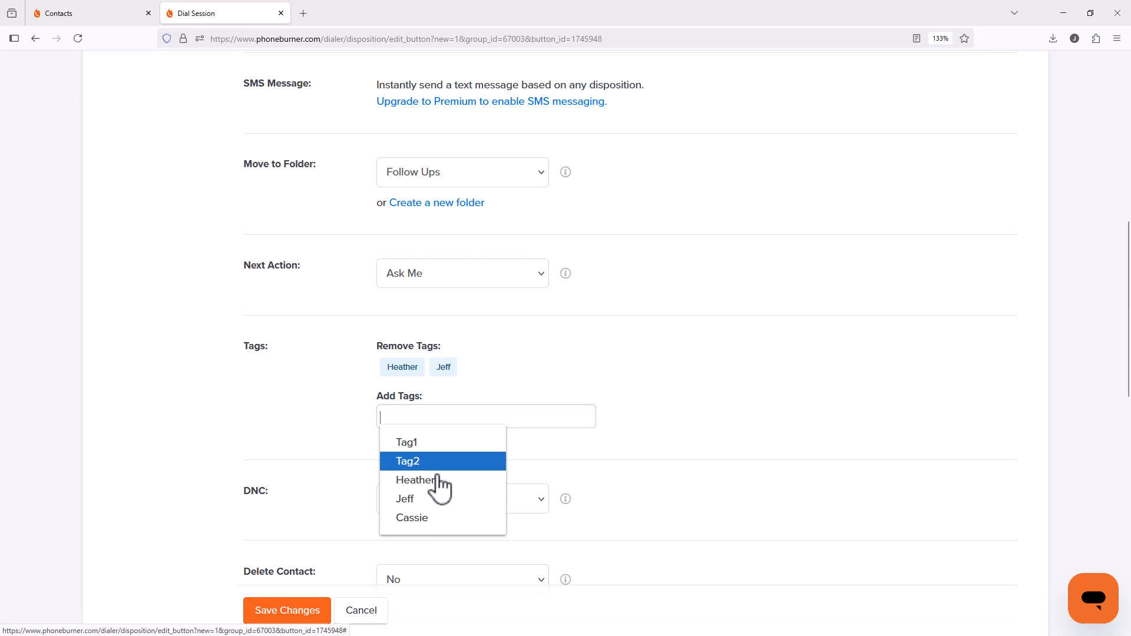
click(435, 521)
Step: Set the button's follow-up action to Set a Date and save the button
scroll(454, 481, down, 6)
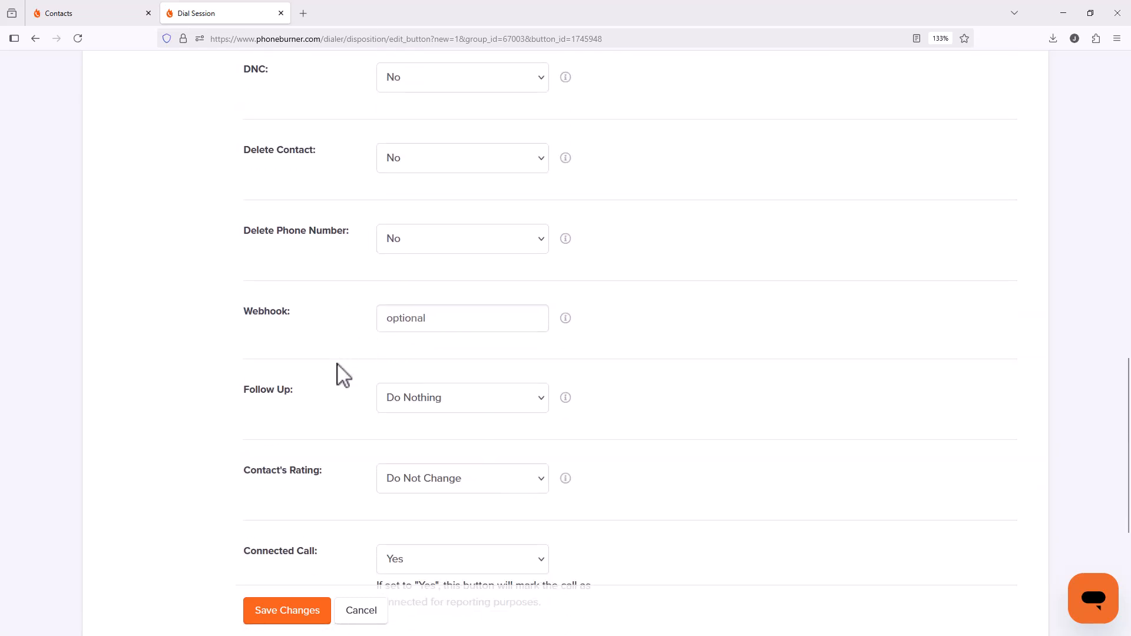
click(434, 408)
click(418, 445)
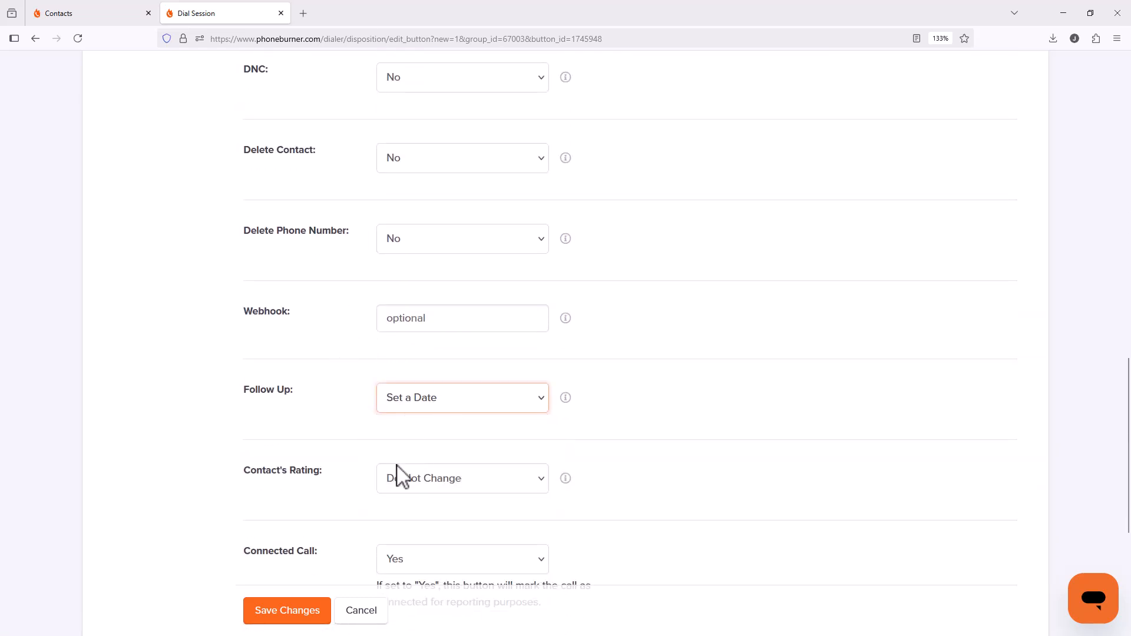
click(294, 612)
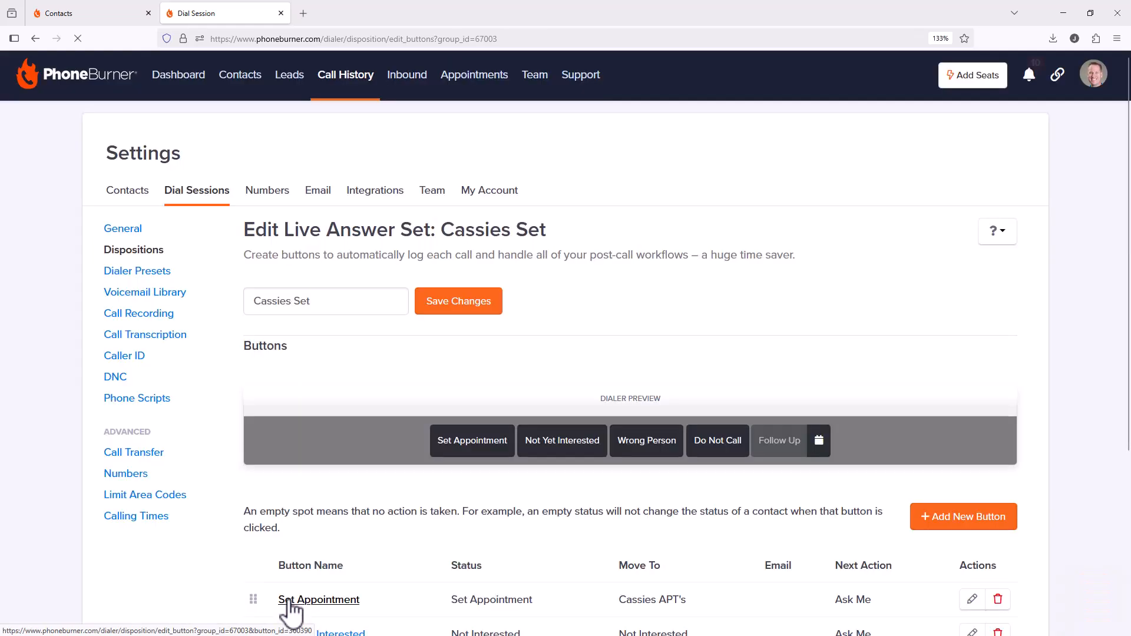
Step: Reorder the Follow Up button to sit directly below Set Appointment and return to the dispositions overview
scroll(325, 505, down, 5)
drag(250, 494, 253, 386)
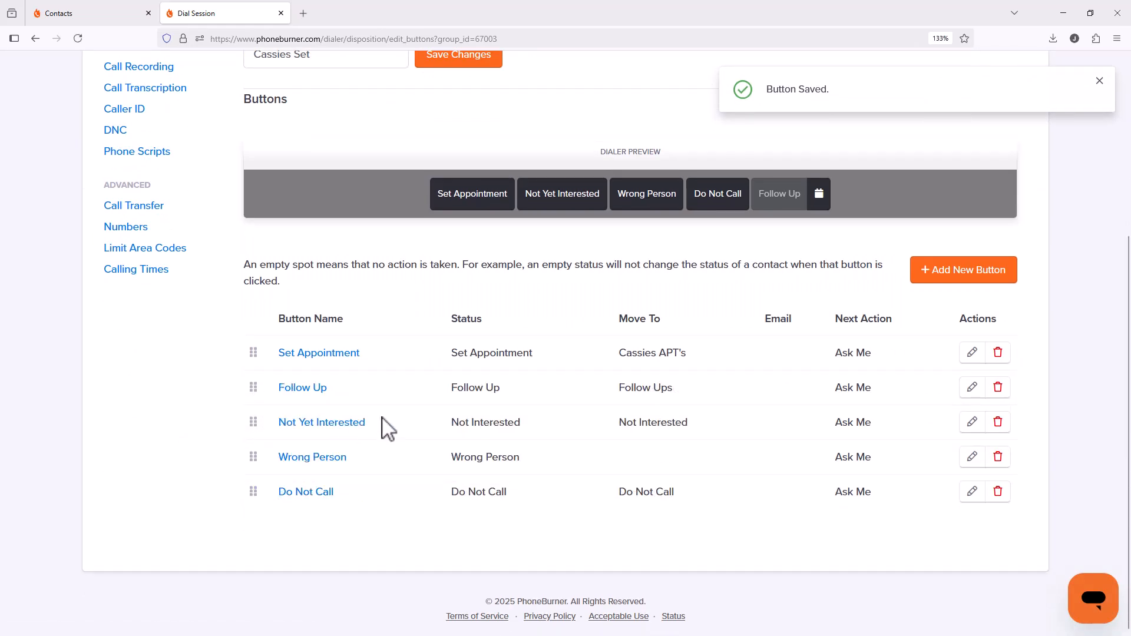
scroll(354, 401, up, 4)
click(136, 250)
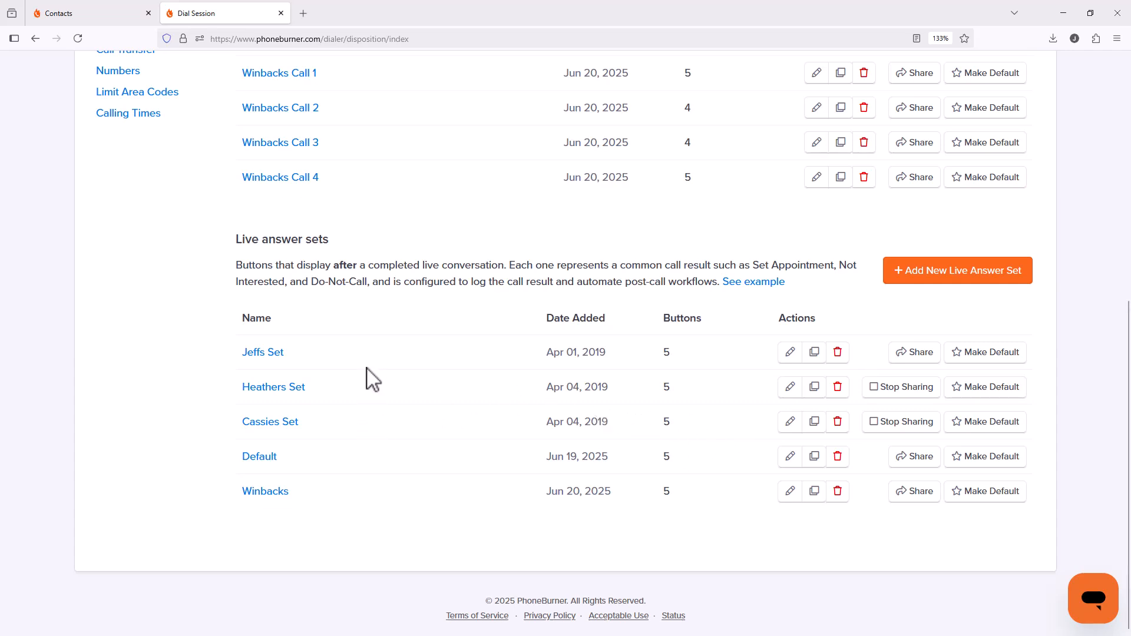
Step: Check the Default dialing set in the dispositions overview and open the Networked Preset dialer preset for editing
scroll(371, 383, up, 6)
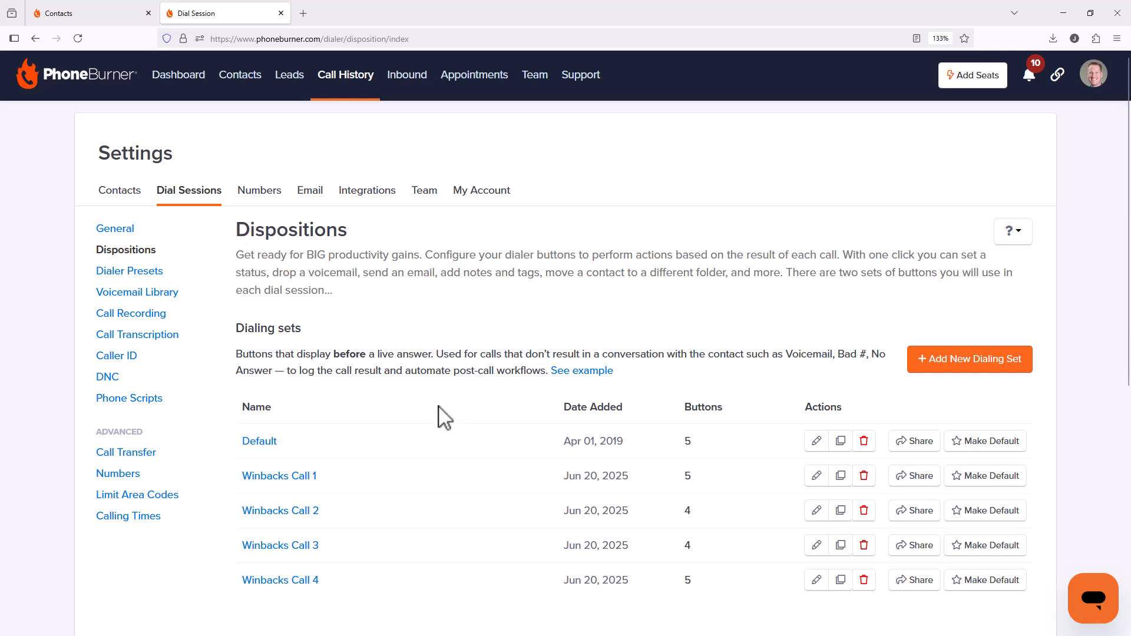
scroll(528, 411, down, 3)
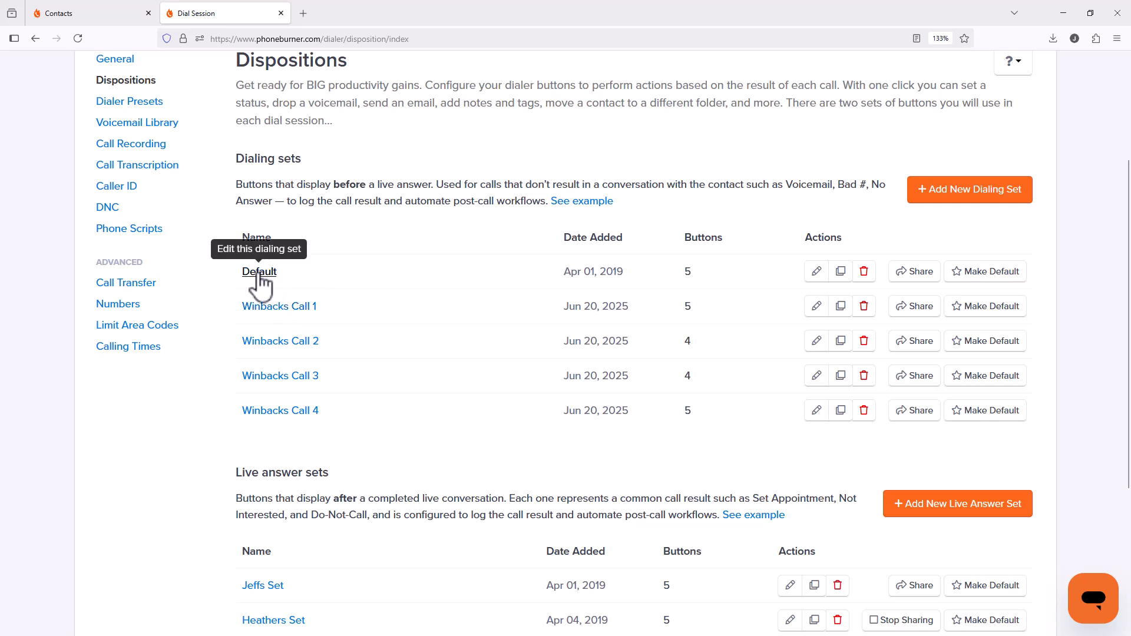
scroll(330, 377, up, 3)
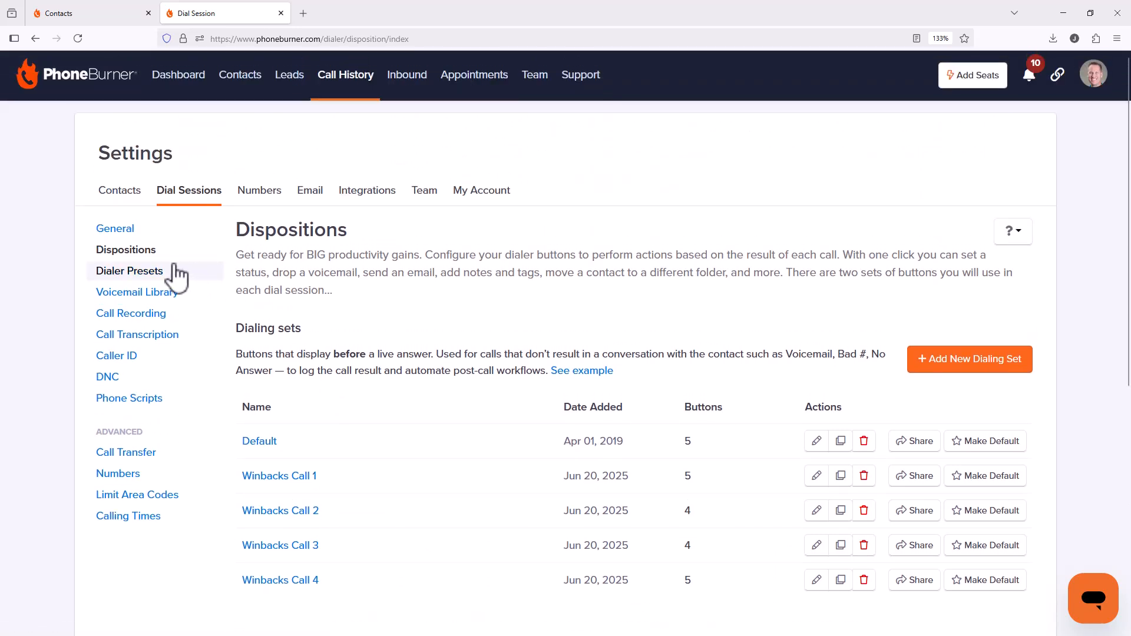
click(133, 273)
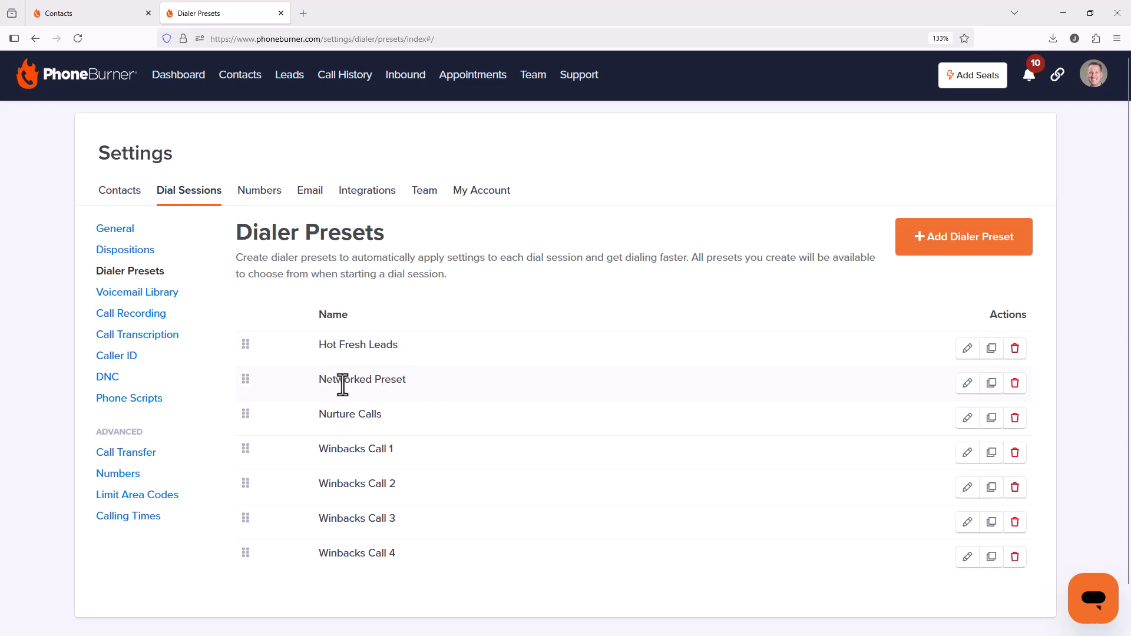
click(967, 383)
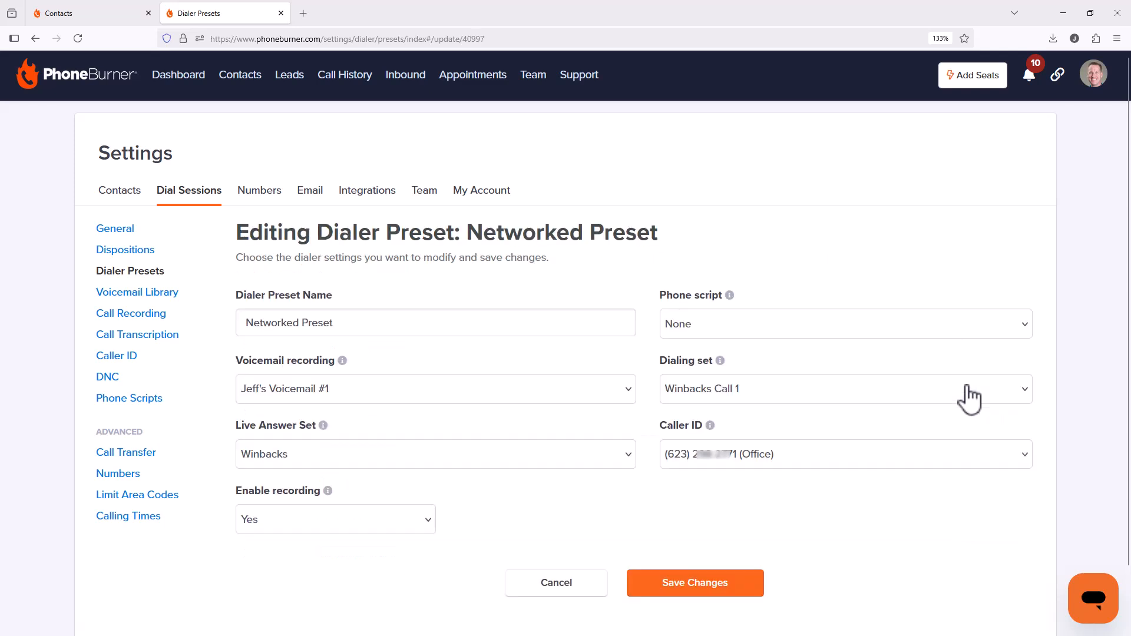
Step: Set both the dialing set and the live answer set of the Networked Preset to Default
click(714, 391)
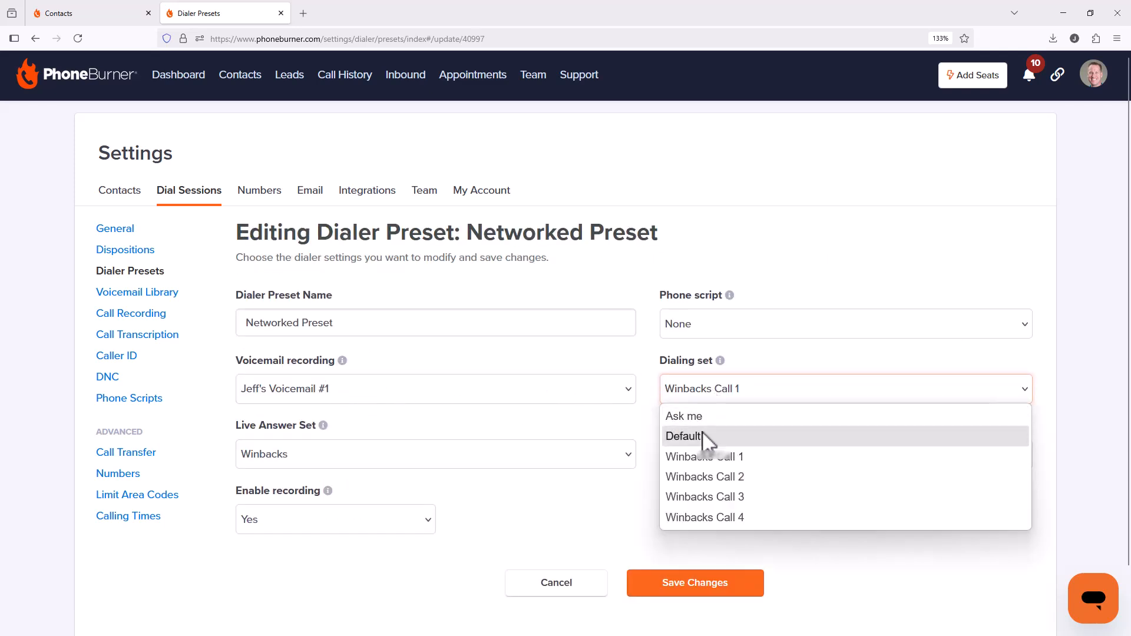
click(703, 433)
click(361, 457)
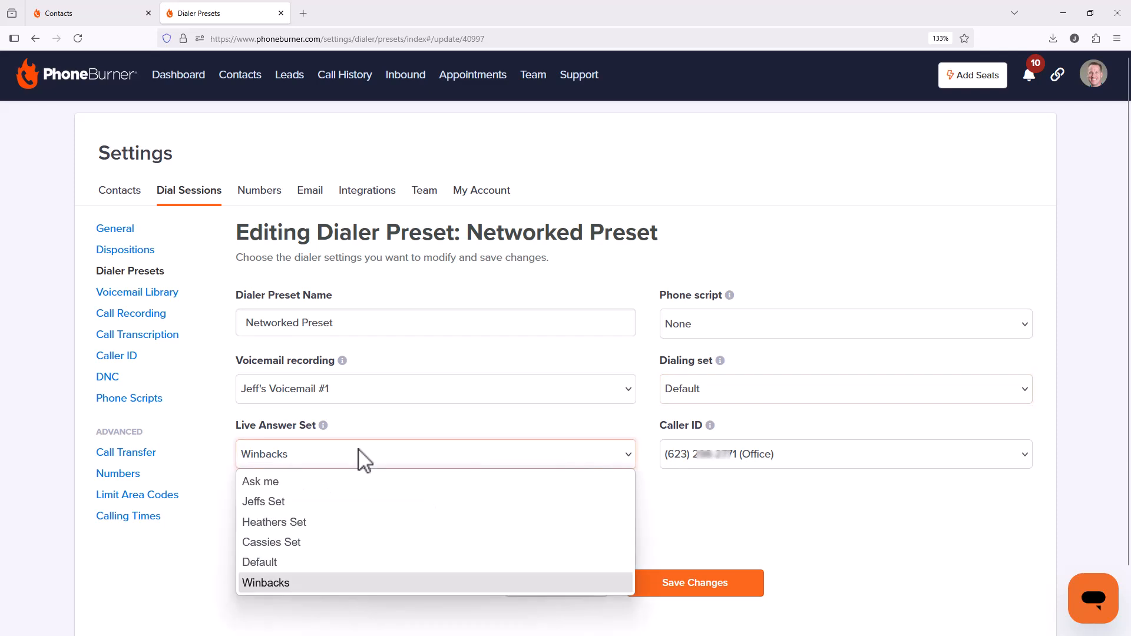
click(272, 567)
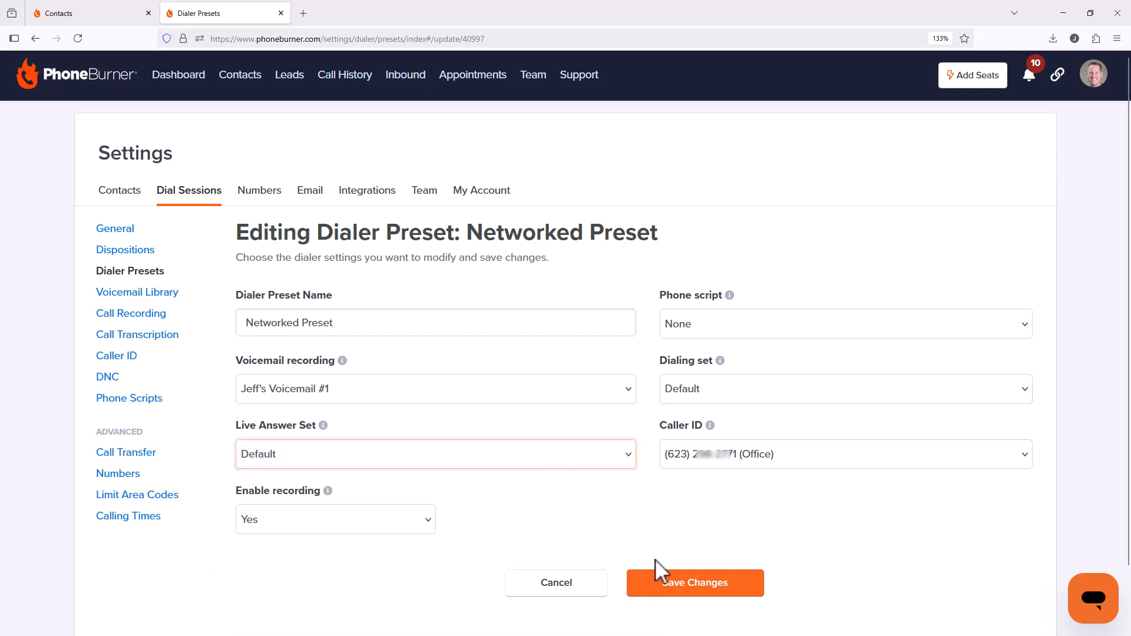
Step: Save the Networked Preset, duplicate it, and name the copy Networked Preset with the account owner's first name in parentheses
click(664, 584)
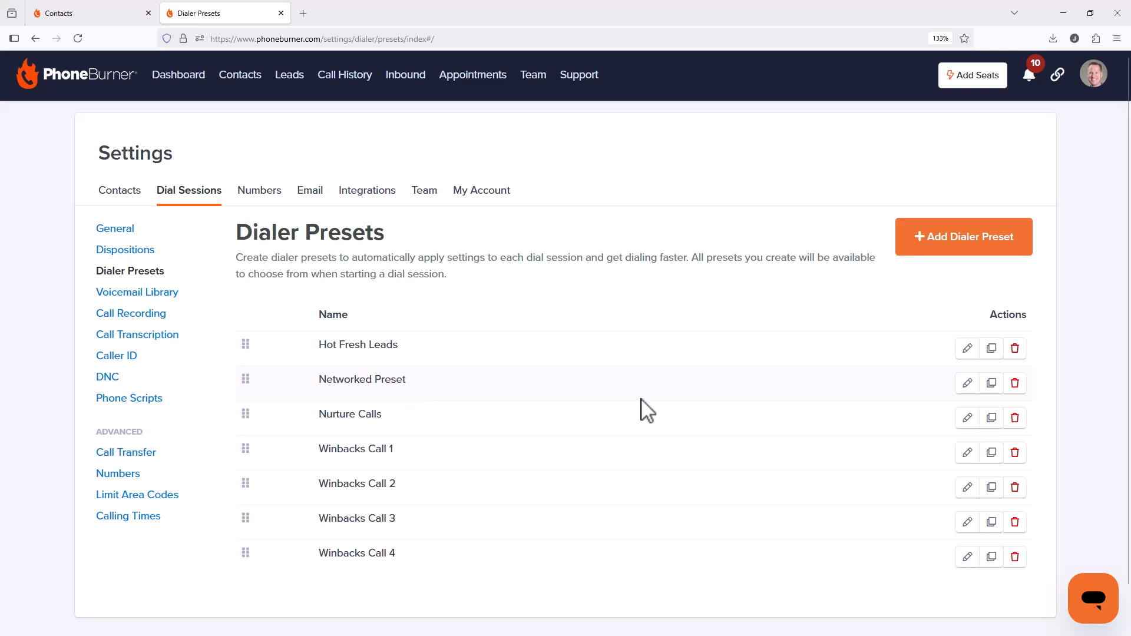
click(992, 384)
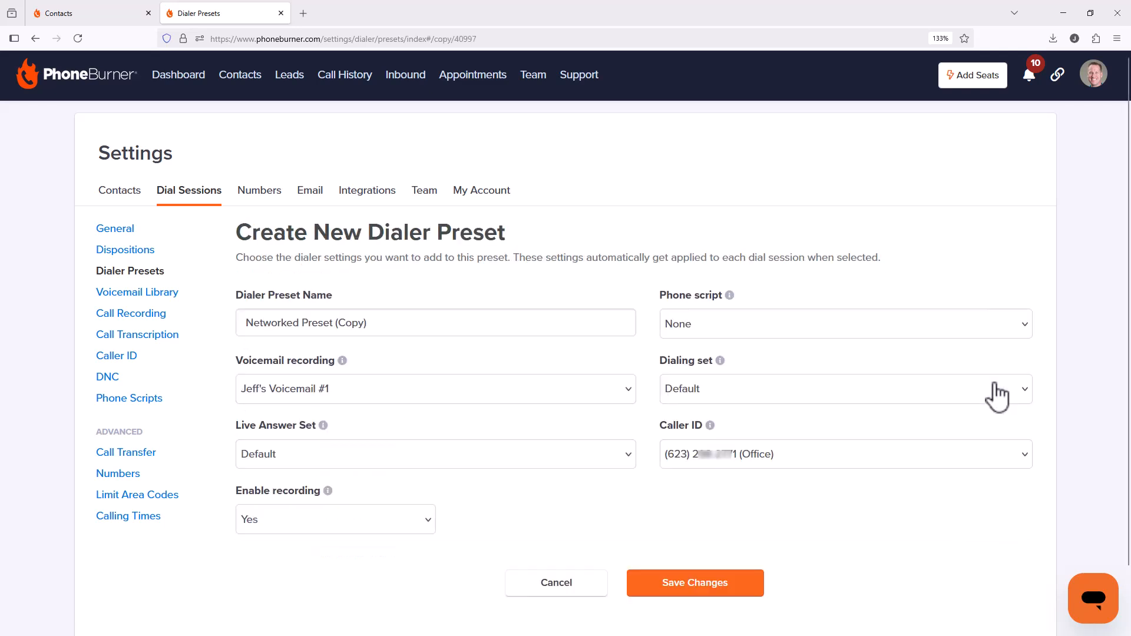
click(382, 324)
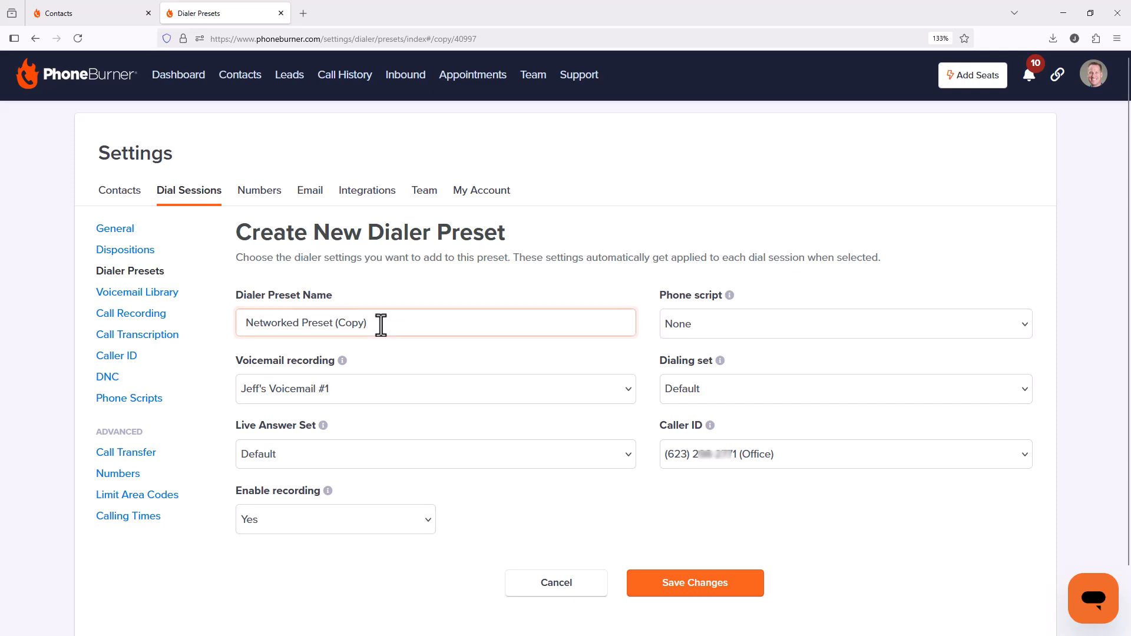
key(BackSpace)
key(BackSpace)
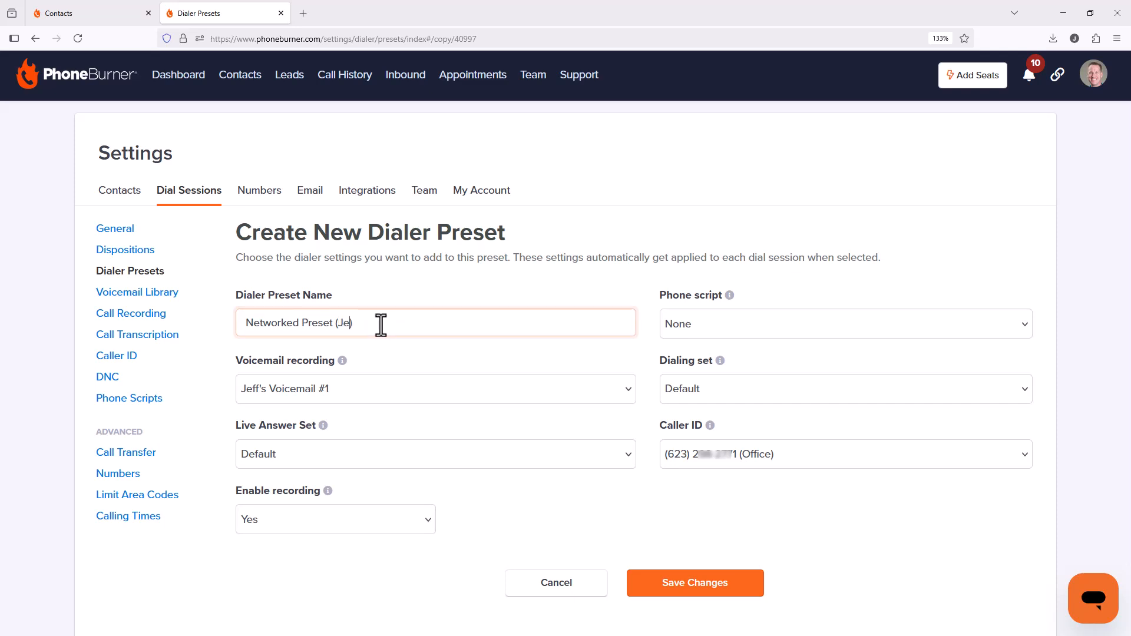
Step: Keep phone script None and dialing set Default, assign the account owner's own live answer set, and save the preset
click(765, 326)
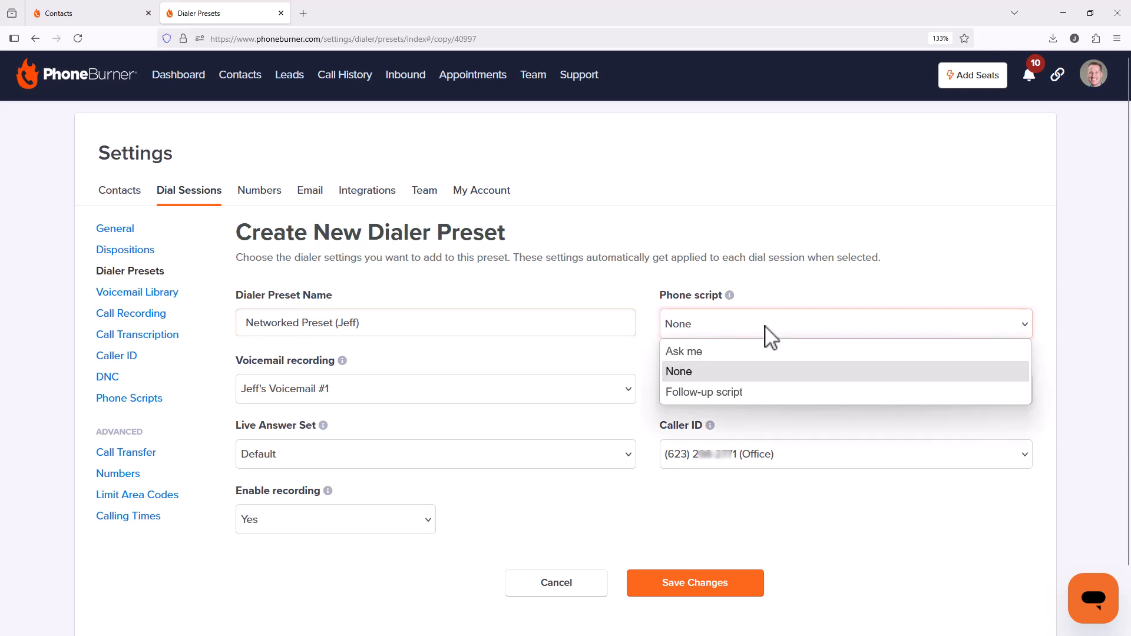
click(762, 334)
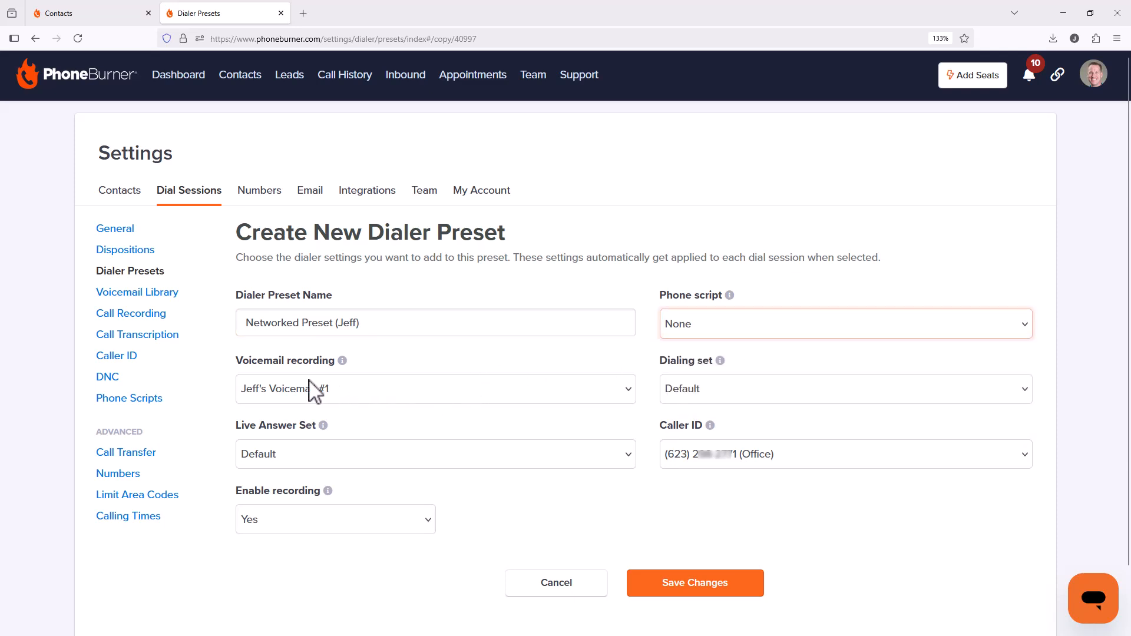
click(714, 393)
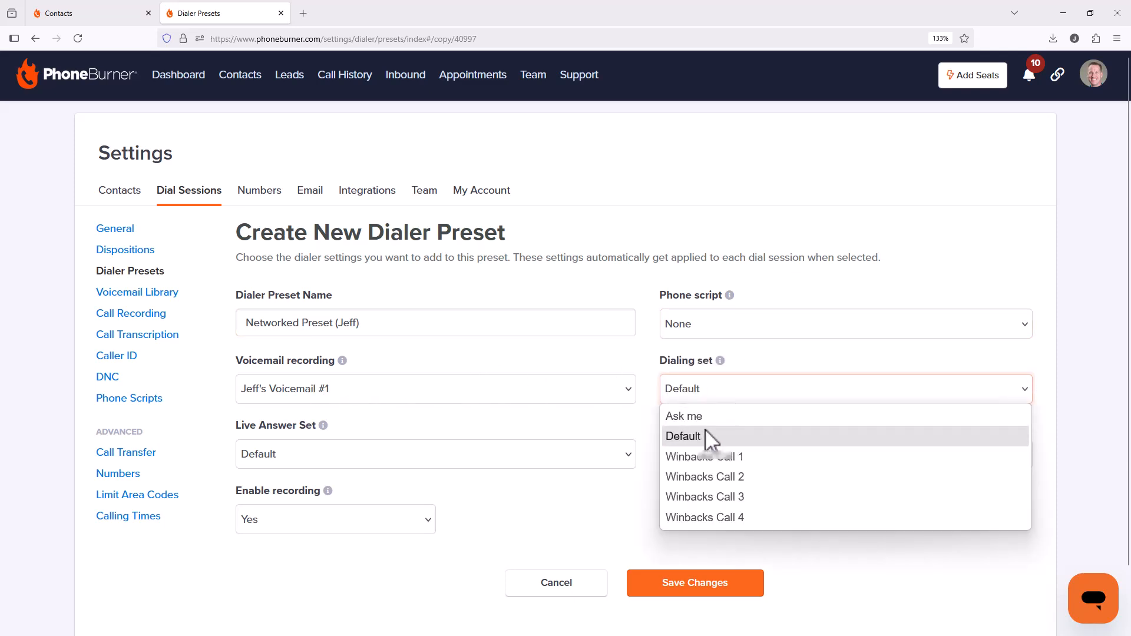
click(701, 437)
click(333, 466)
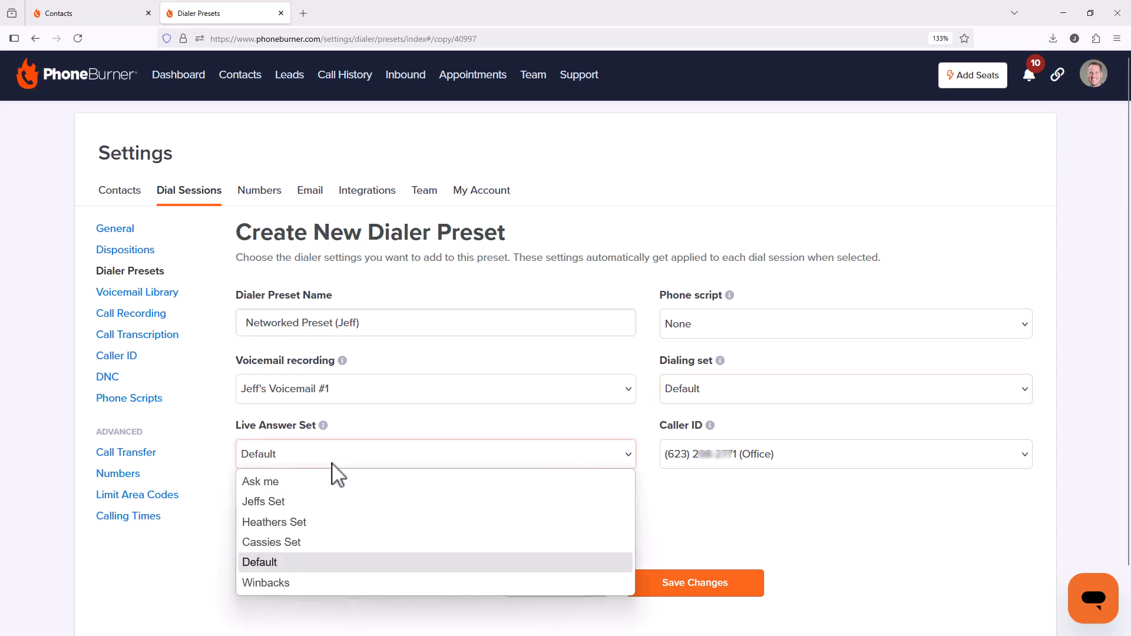
click(307, 505)
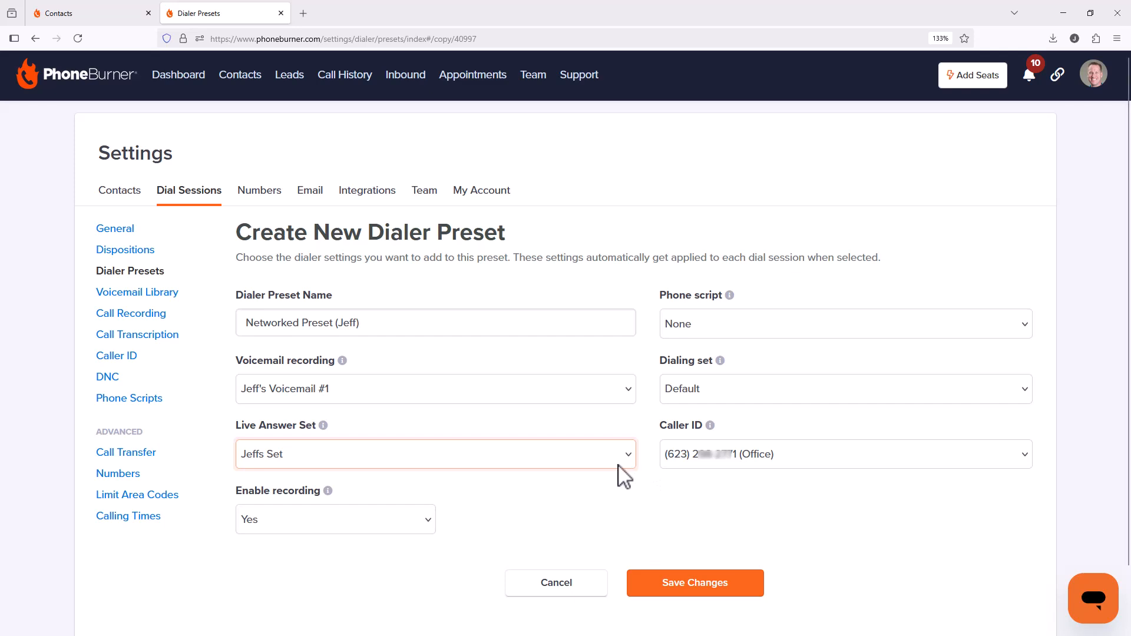
click(723, 596)
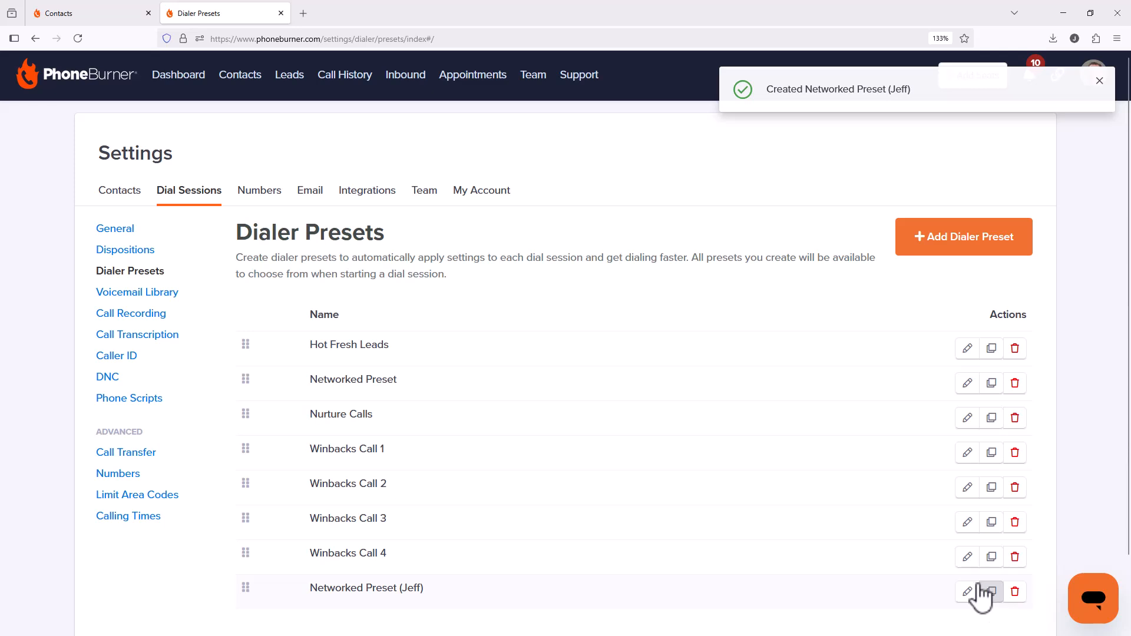
Step: Duplicate the original Networked Preset, put the first name of the third listed live answer set's agent in parentheses, and set voicemail recording to Ask me
click(992, 384)
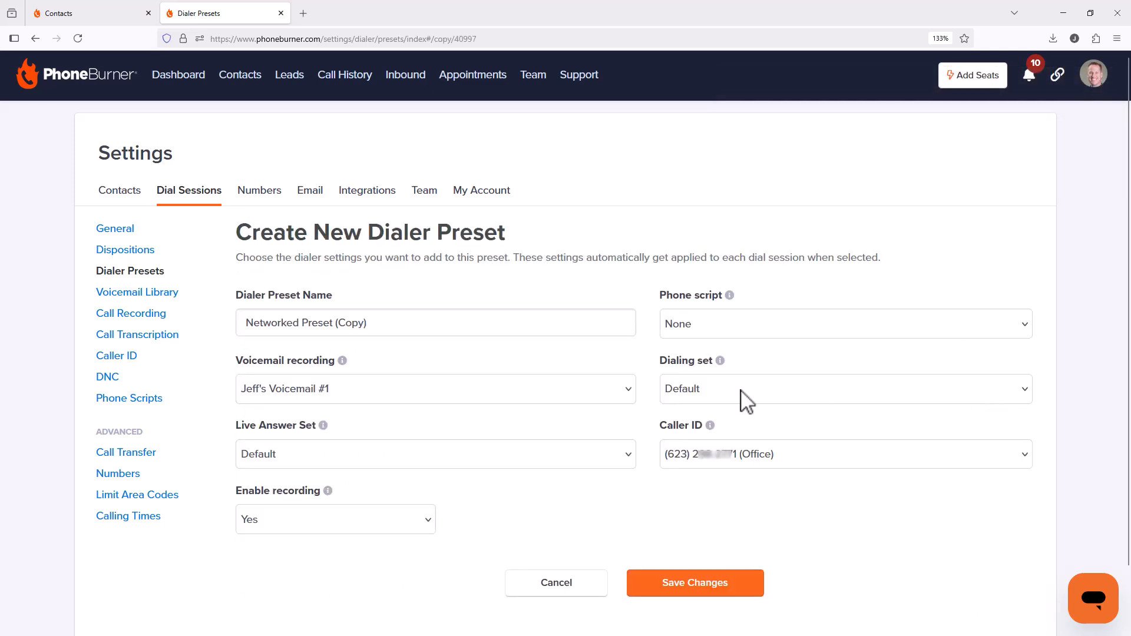
click(363, 324)
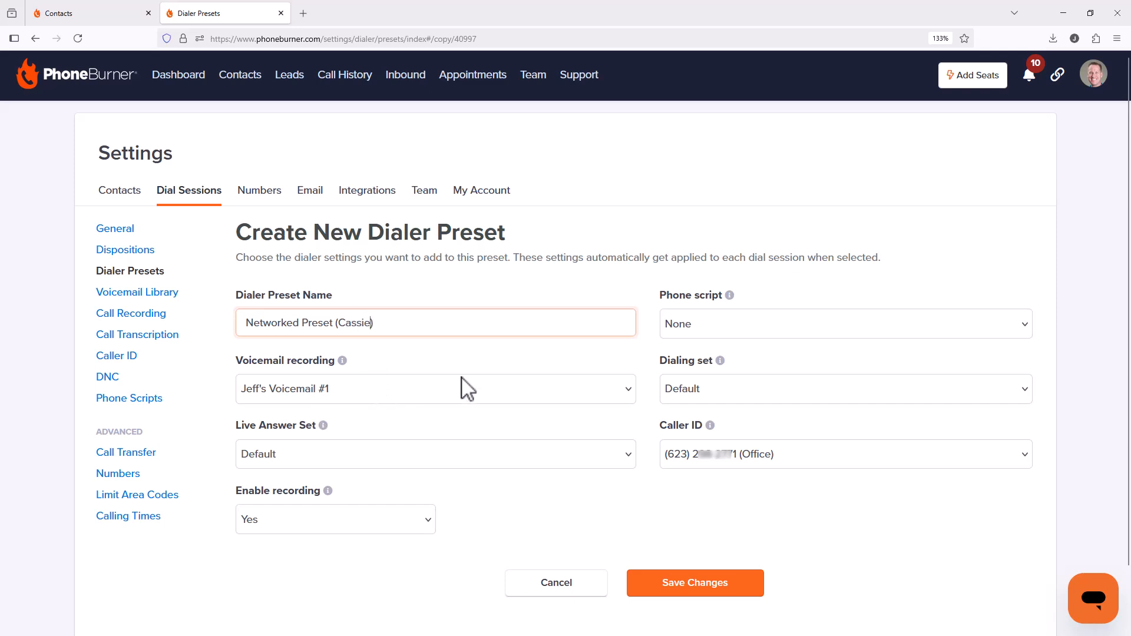
click(398, 395)
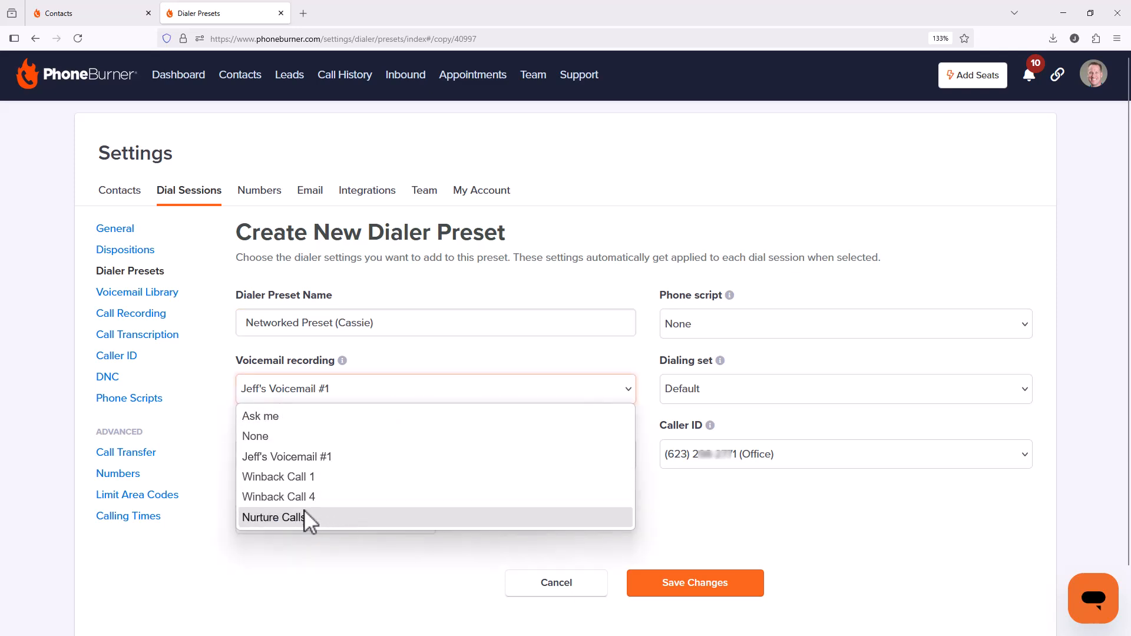
click(287, 523)
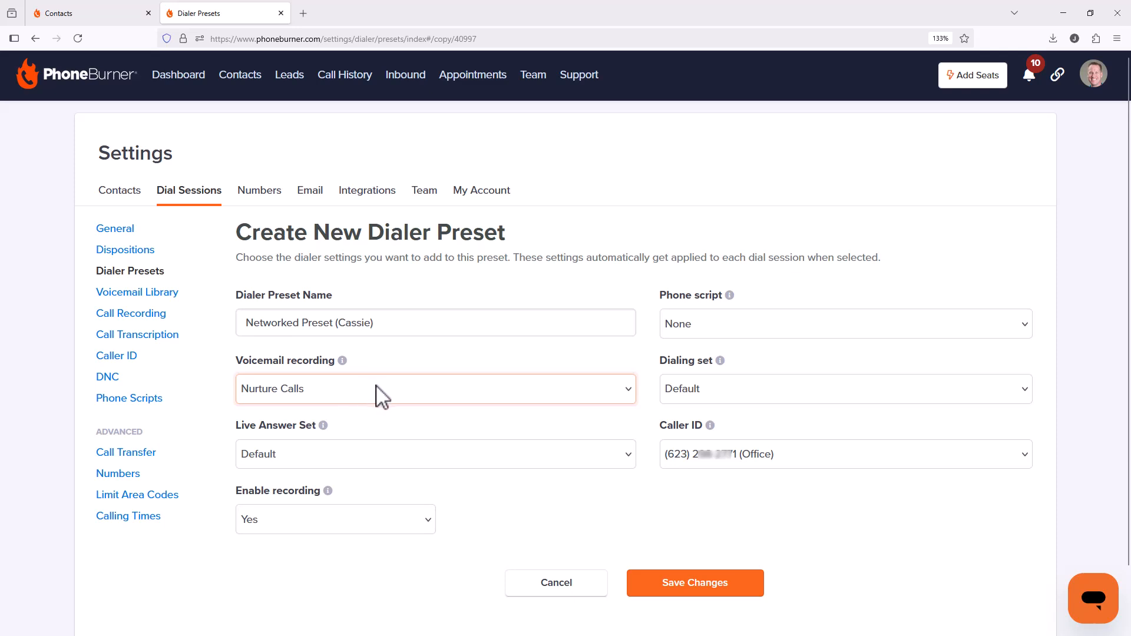
click(356, 391)
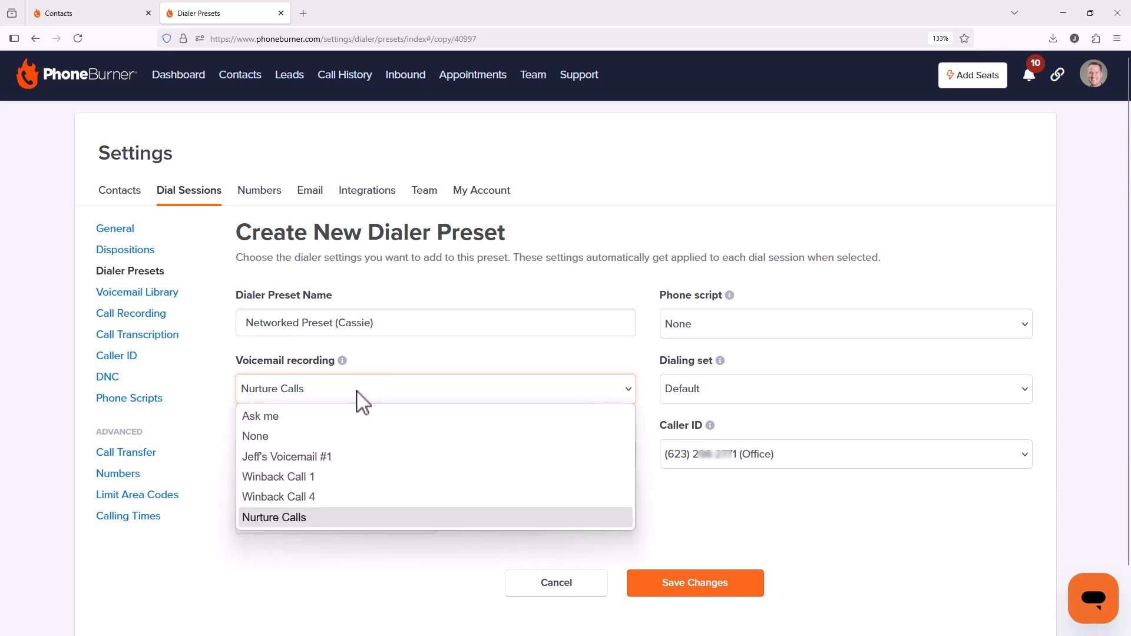
click(320, 422)
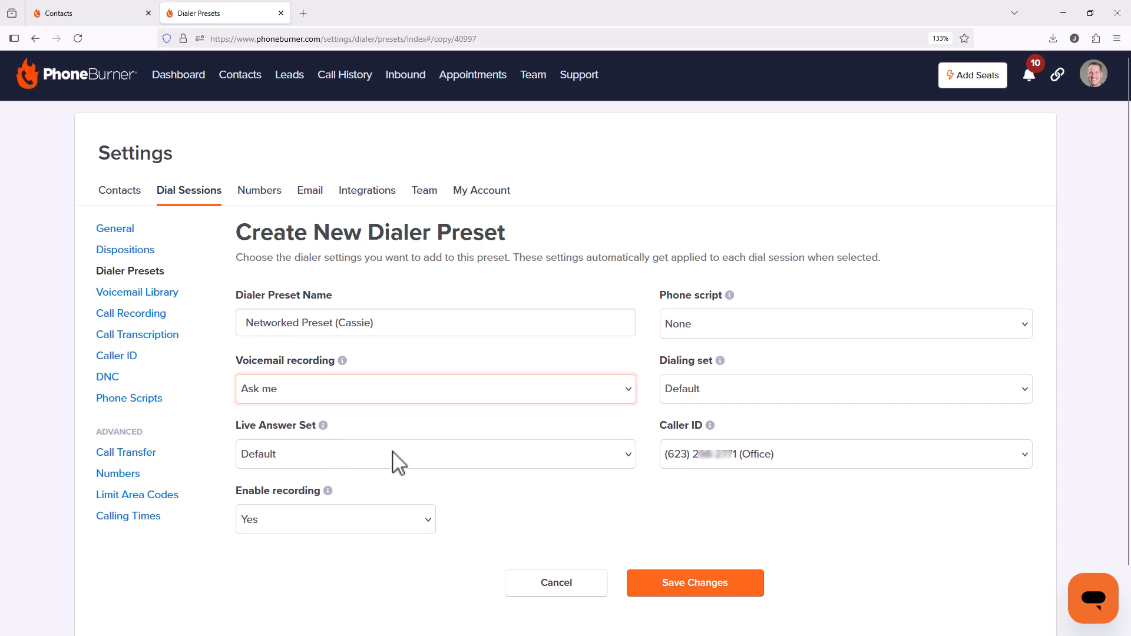
Step: Assign the third listed agent's own live answer set to this copy, keep the Office caller ID, and save the preset
click(362, 459)
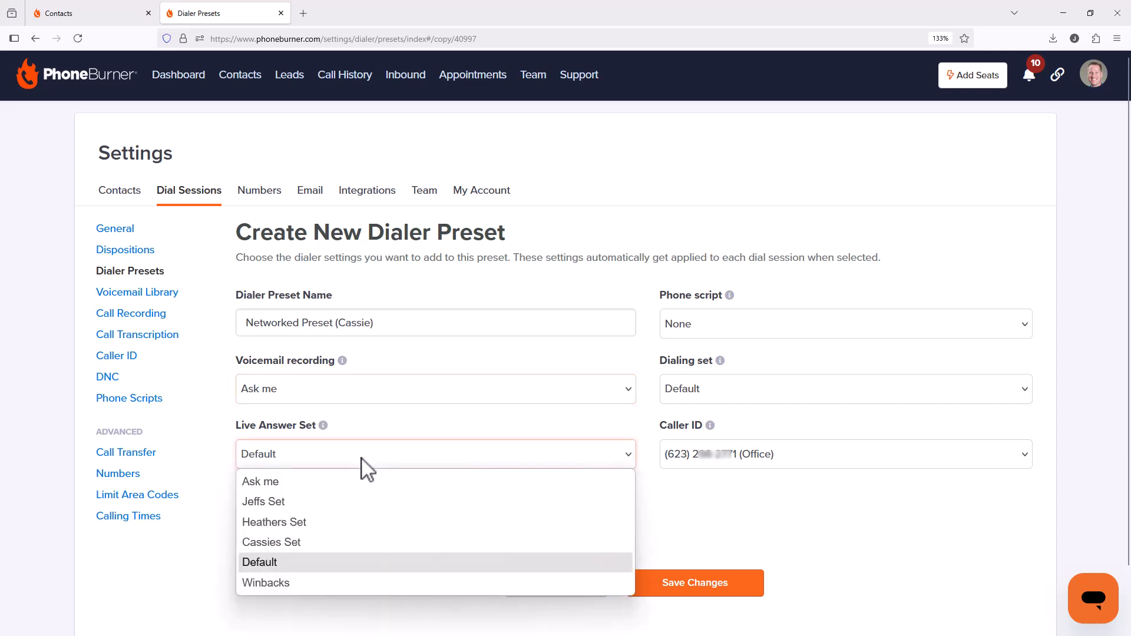
click(298, 543)
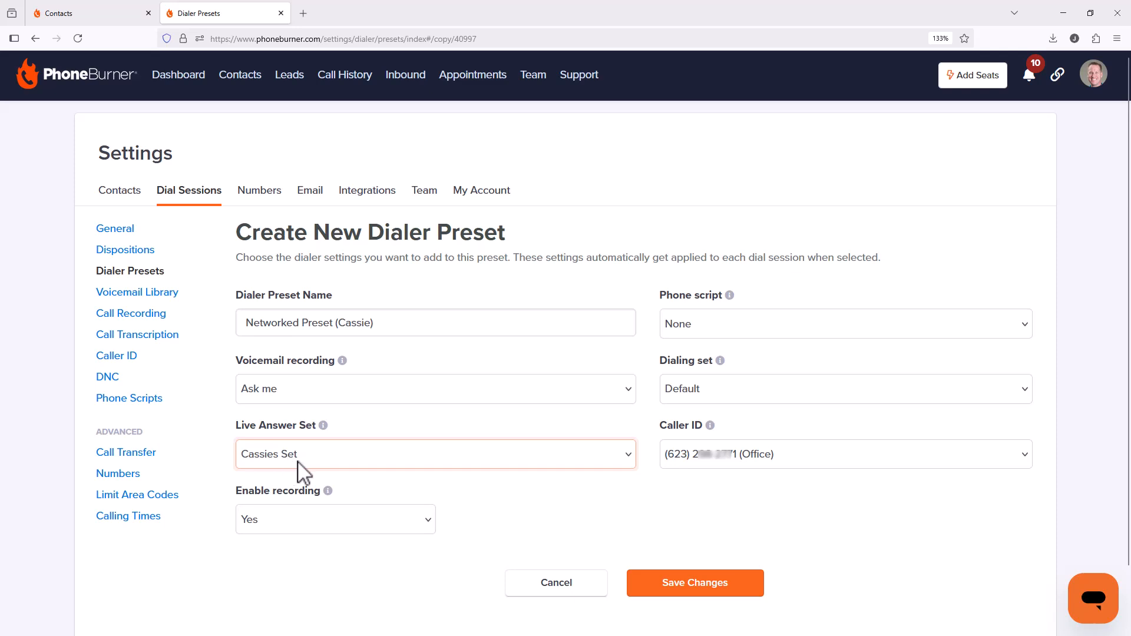
click(749, 463)
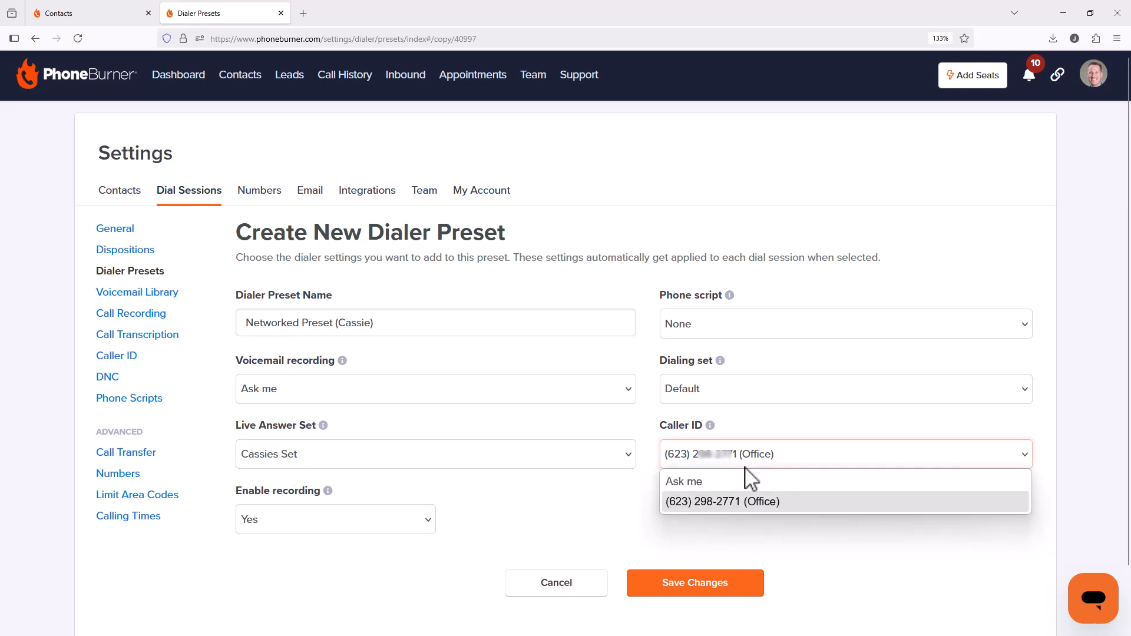
click(548, 521)
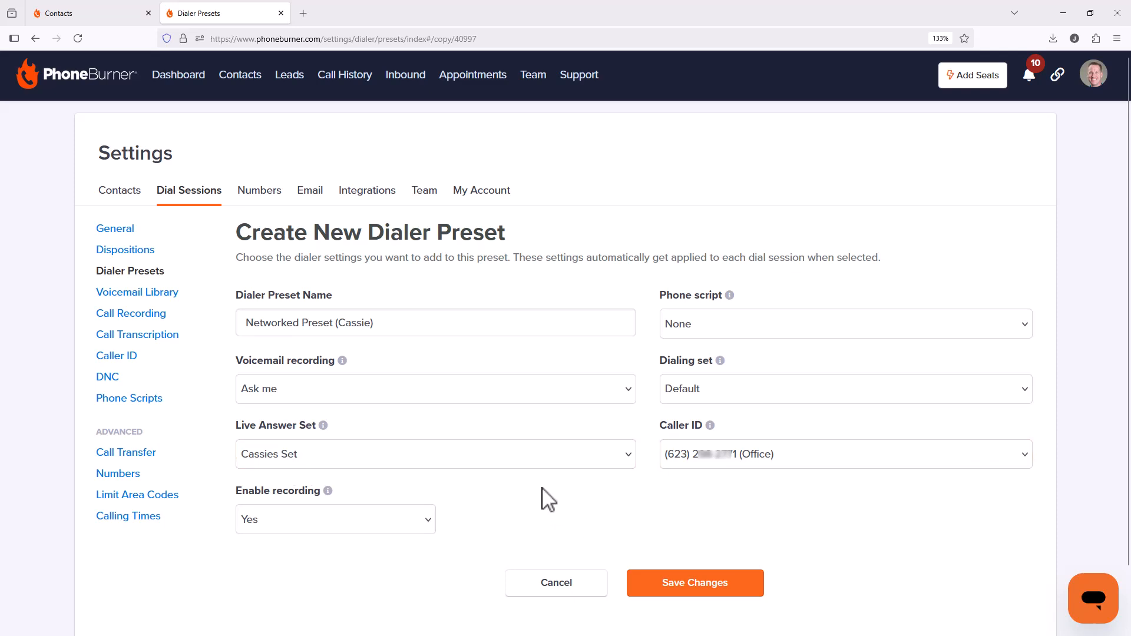
click(659, 586)
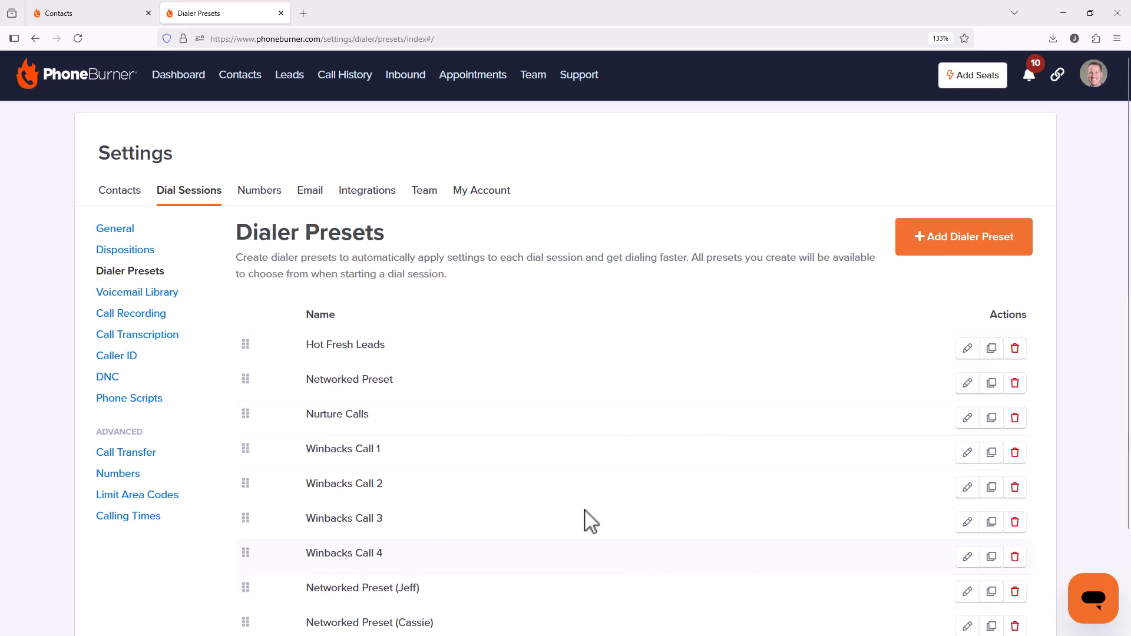
Step: Duplicate the original Networked Preset again, put the remaining agent's first name in parentheses, and set voicemail recording to None
scroll(419, 480, down, 3)
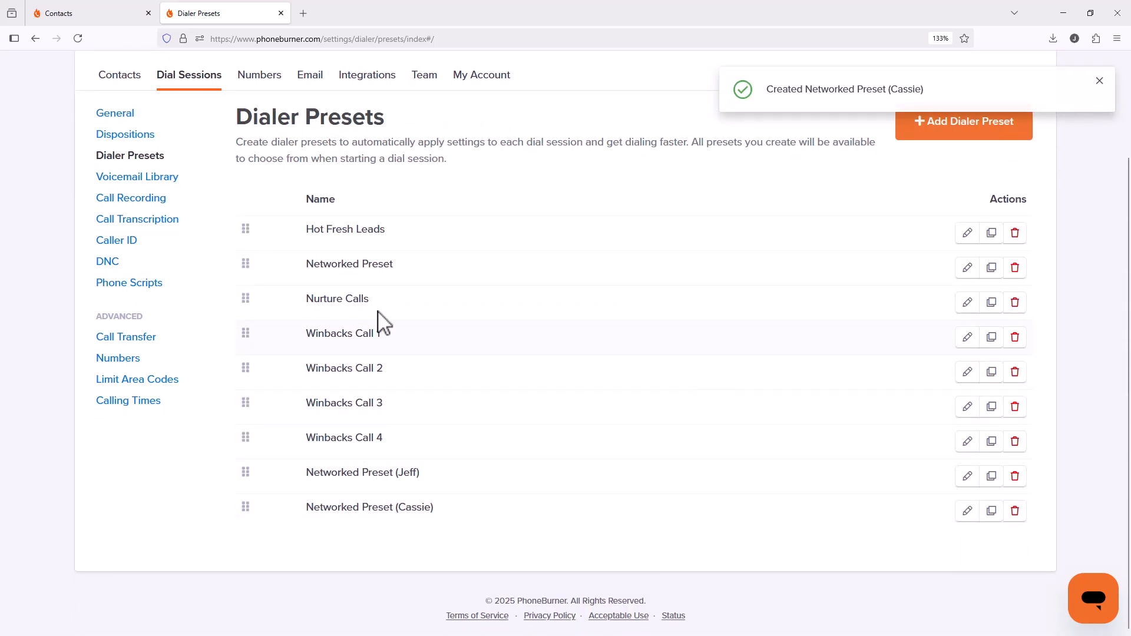
click(993, 269)
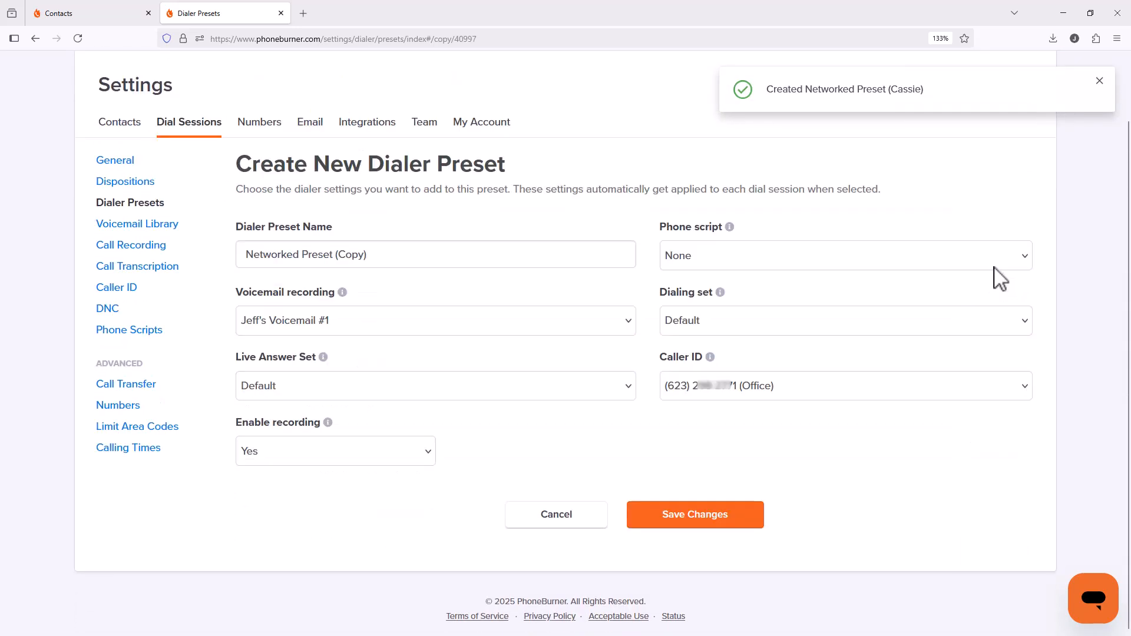
double_click(354, 254)
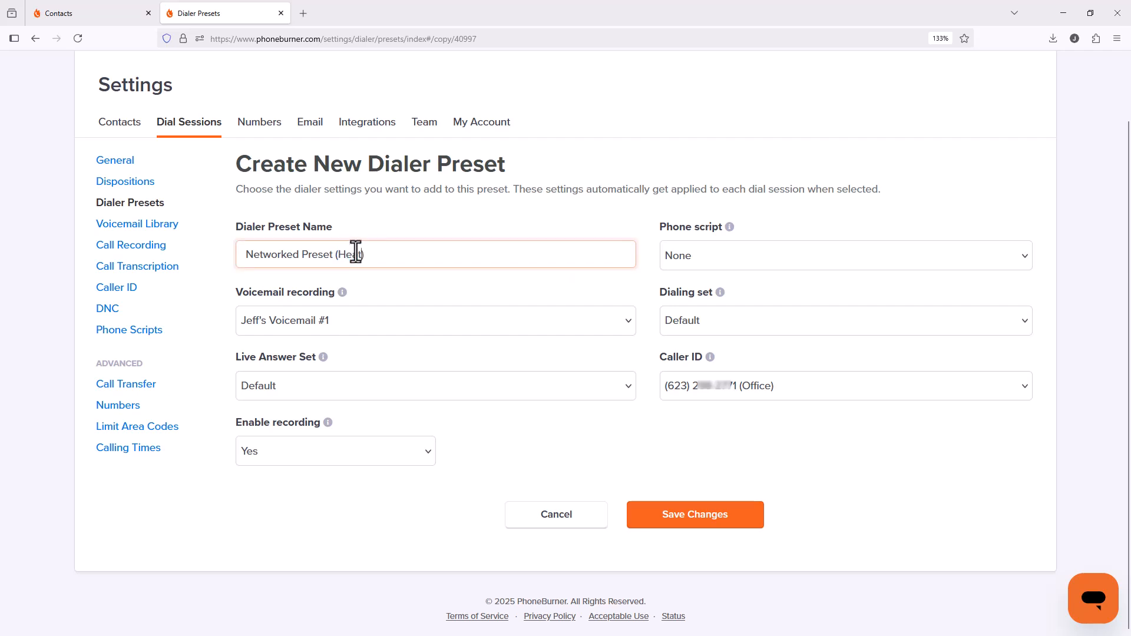
click(308, 329)
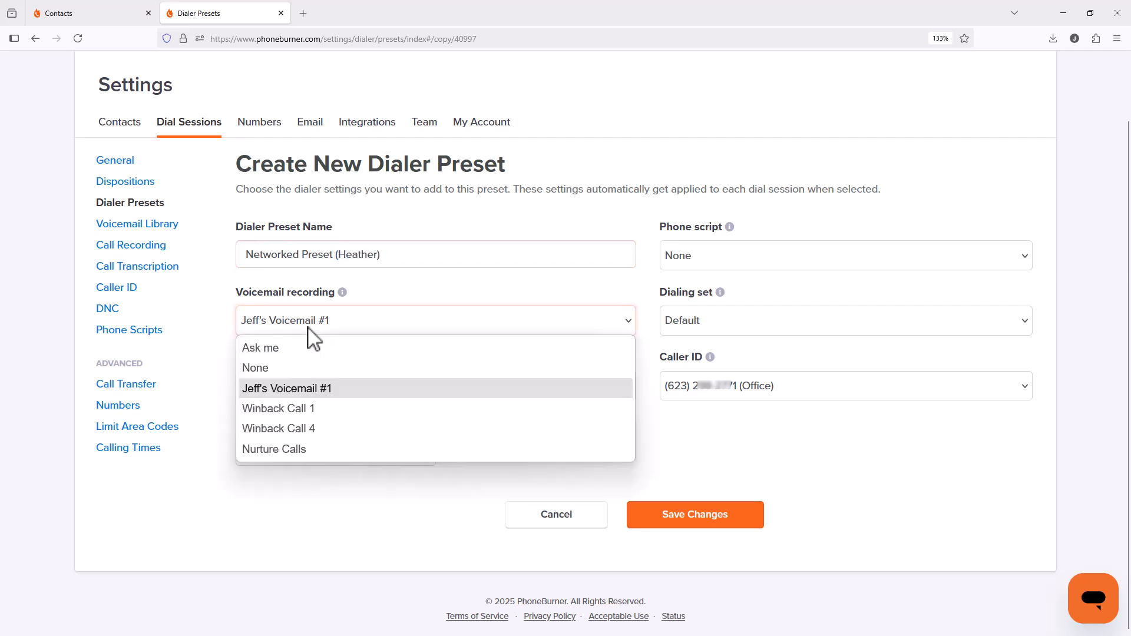
click(286, 367)
Step: Assign the remaining agent's own live answer set to this copy and save the preset
click(289, 392)
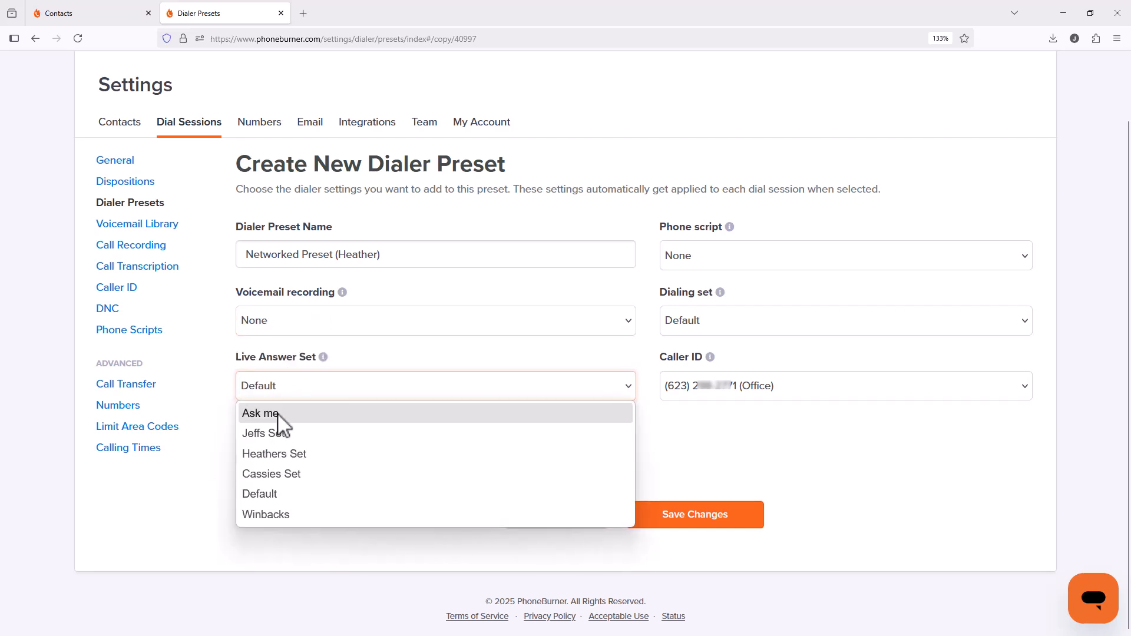
click(275, 457)
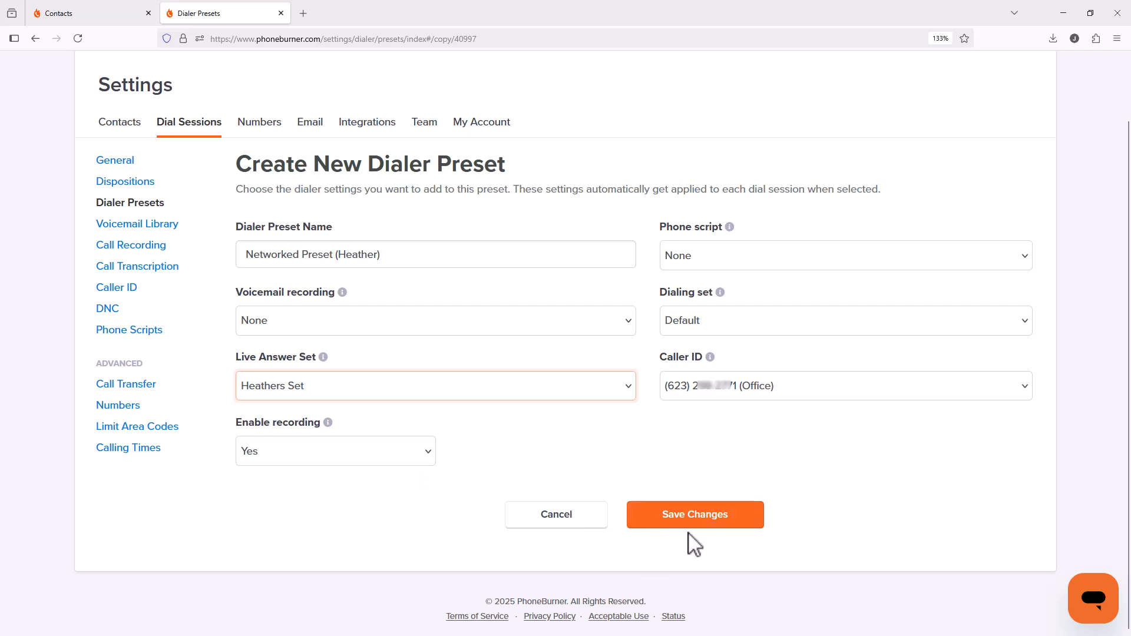
click(704, 534)
scroll(704, 534, down, 2)
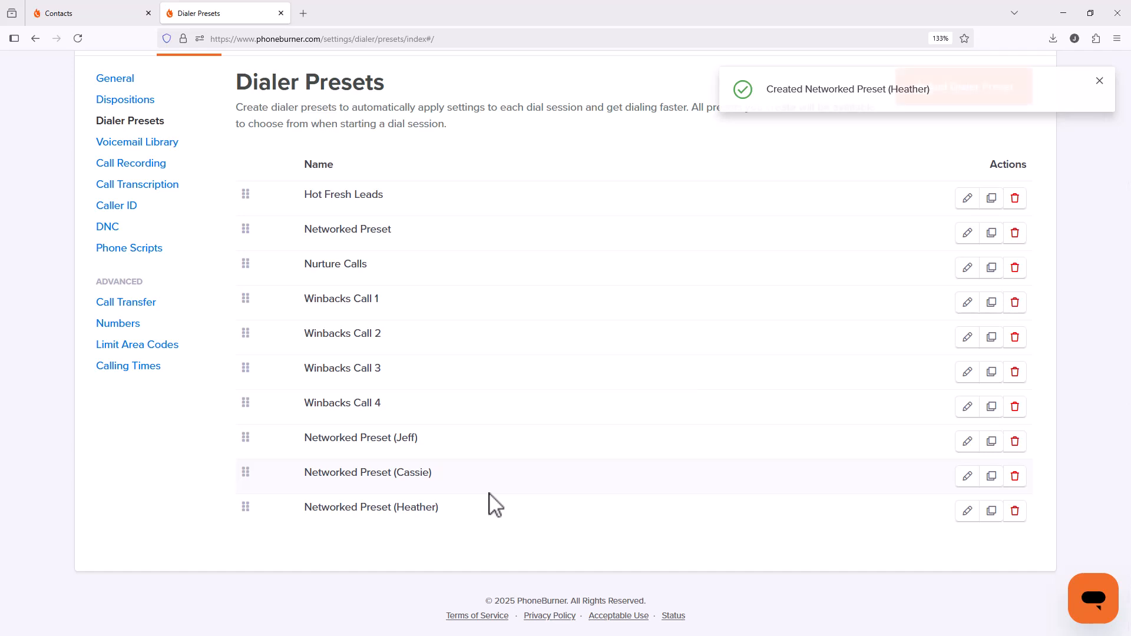
Step: Go to the LeadStream list and open recipient management for the Networked Blind Pull LeadStream at its Add New Recipient form
scroll(700, 310, up, 3)
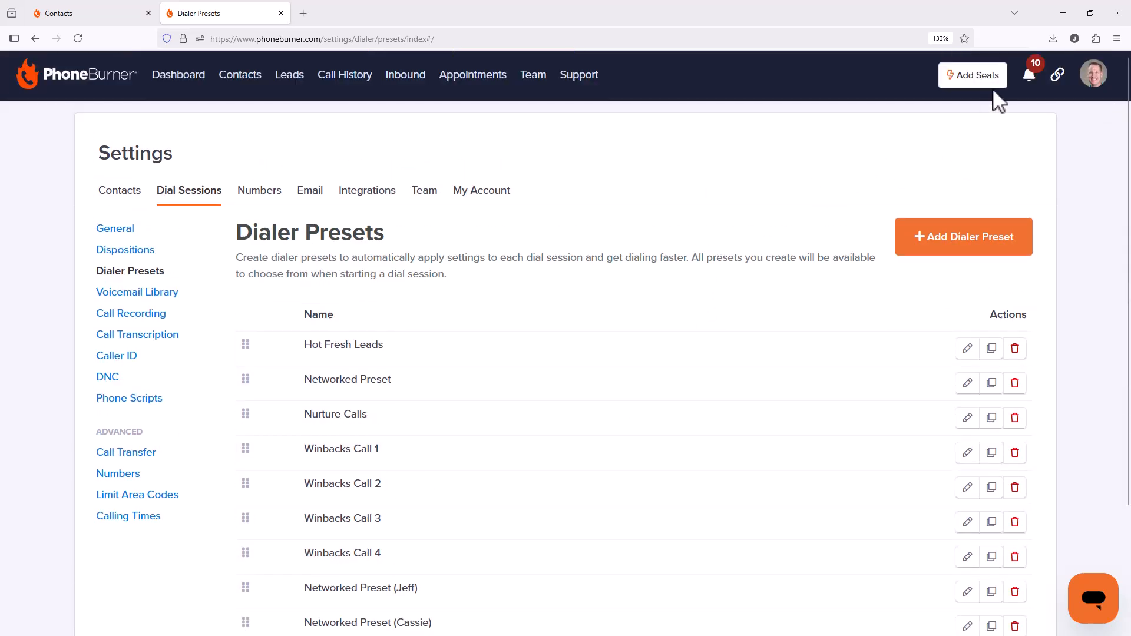
click(1066, 83)
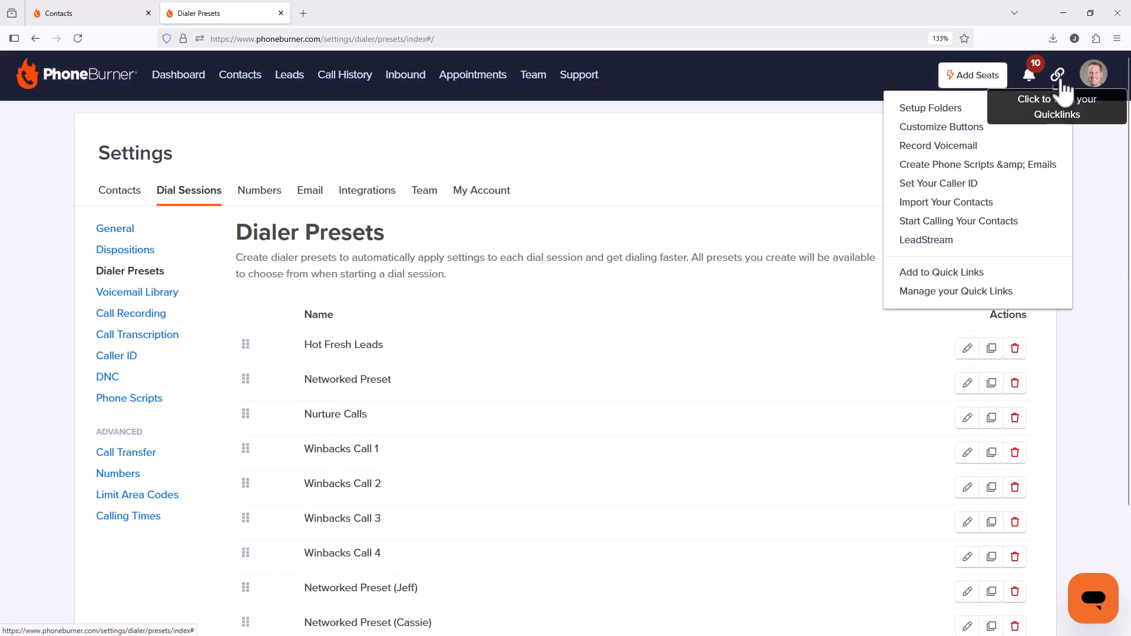
click(979, 242)
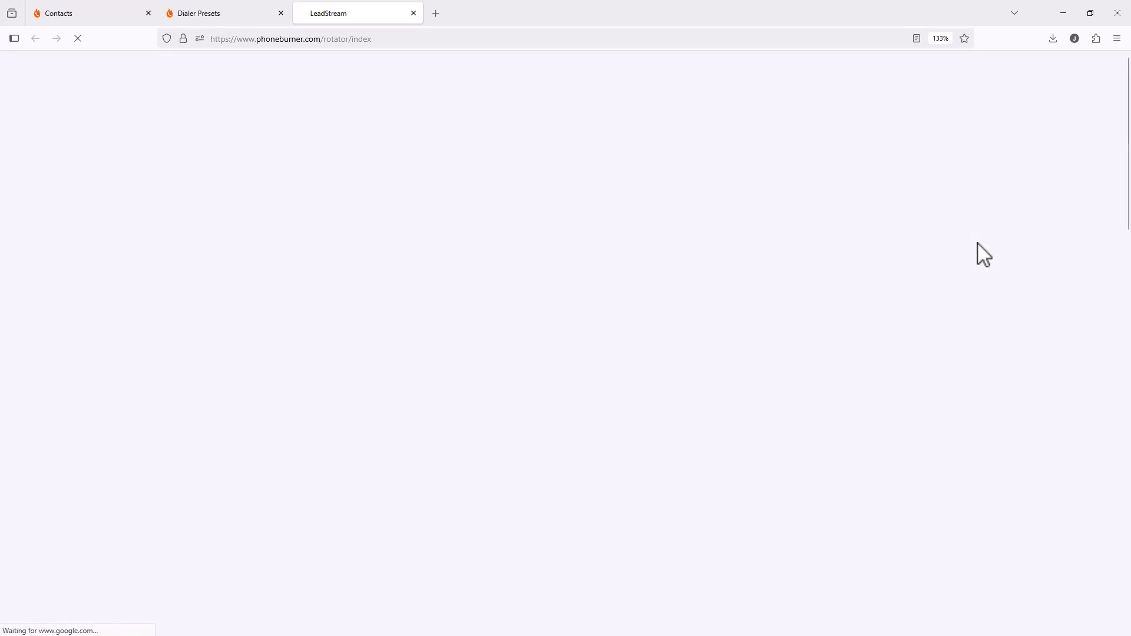
scroll(429, 430, down, 10)
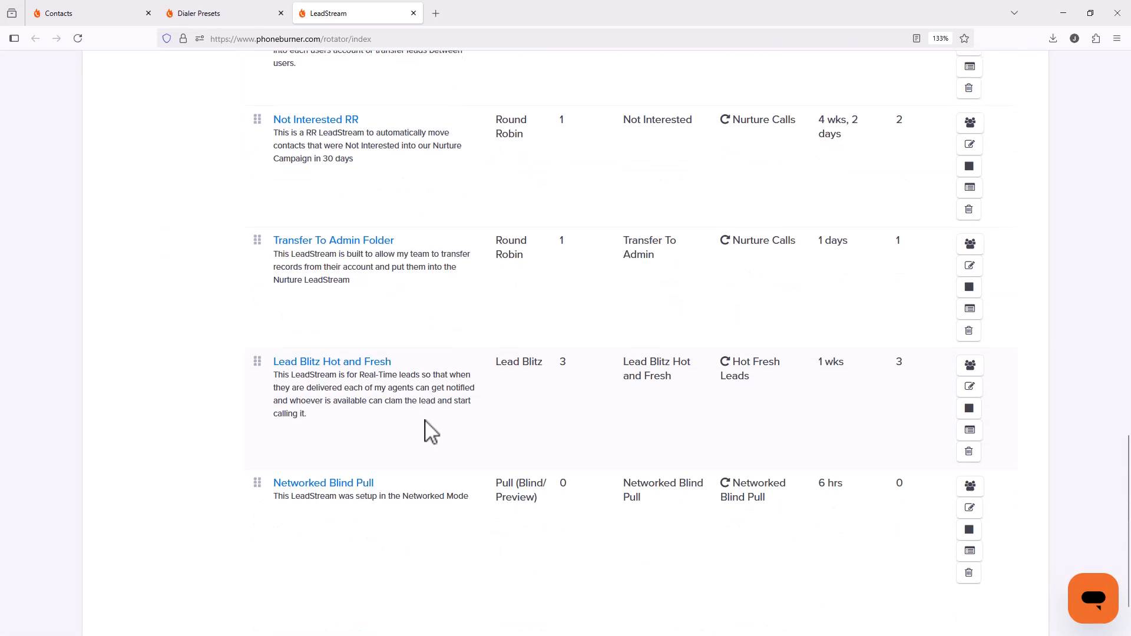
scroll(430, 433, down, 2)
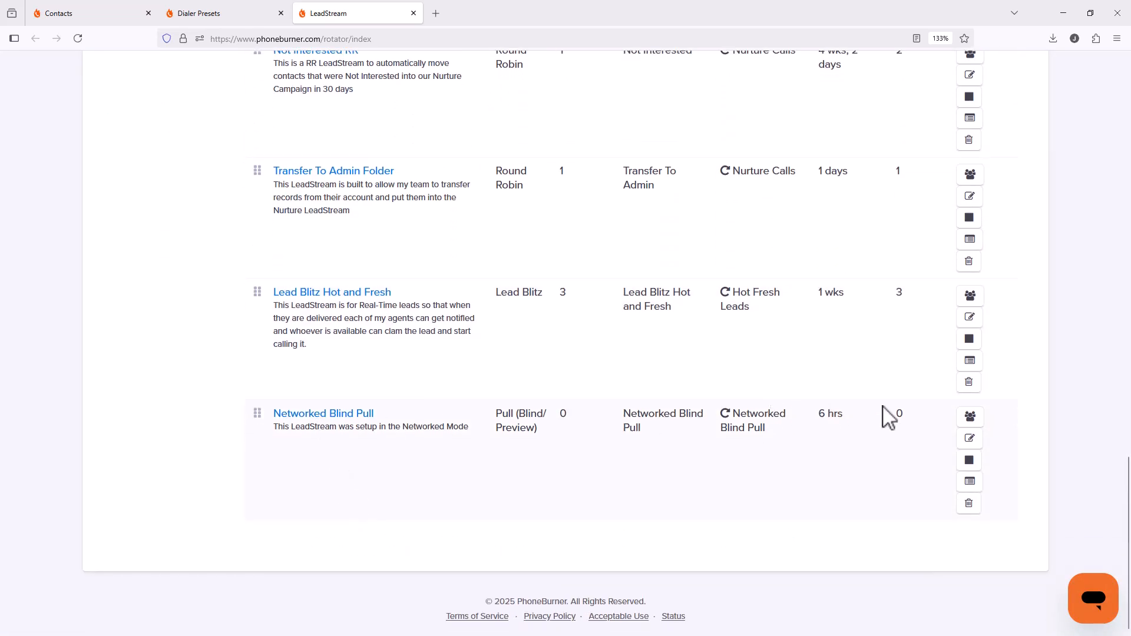
click(973, 421)
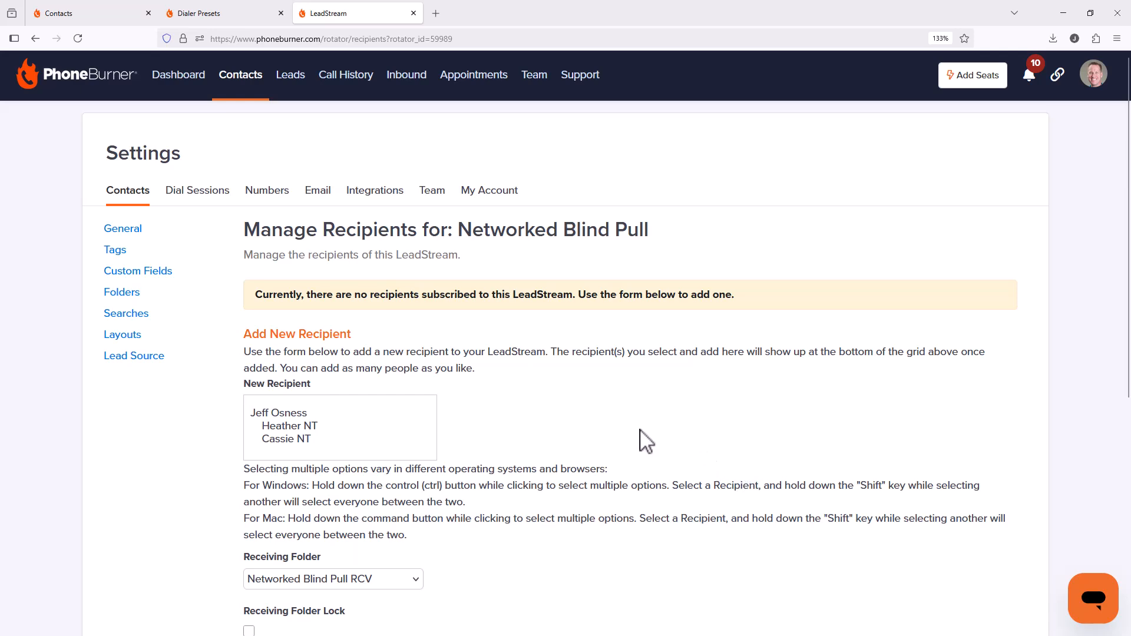
scroll(607, 442, down, 3)
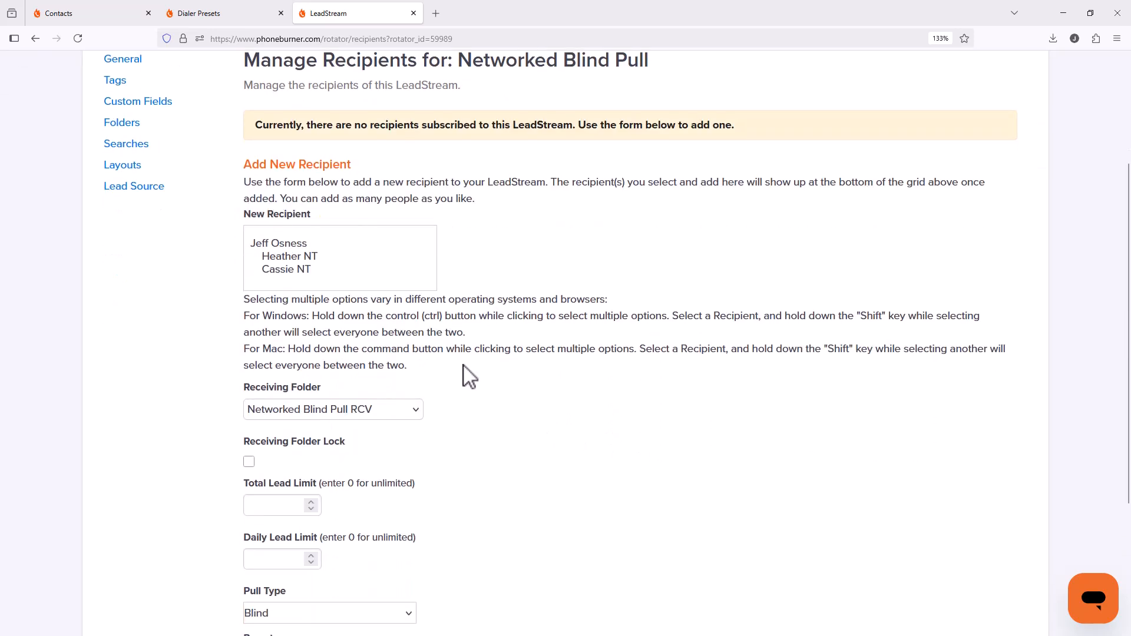
click(301, 248)
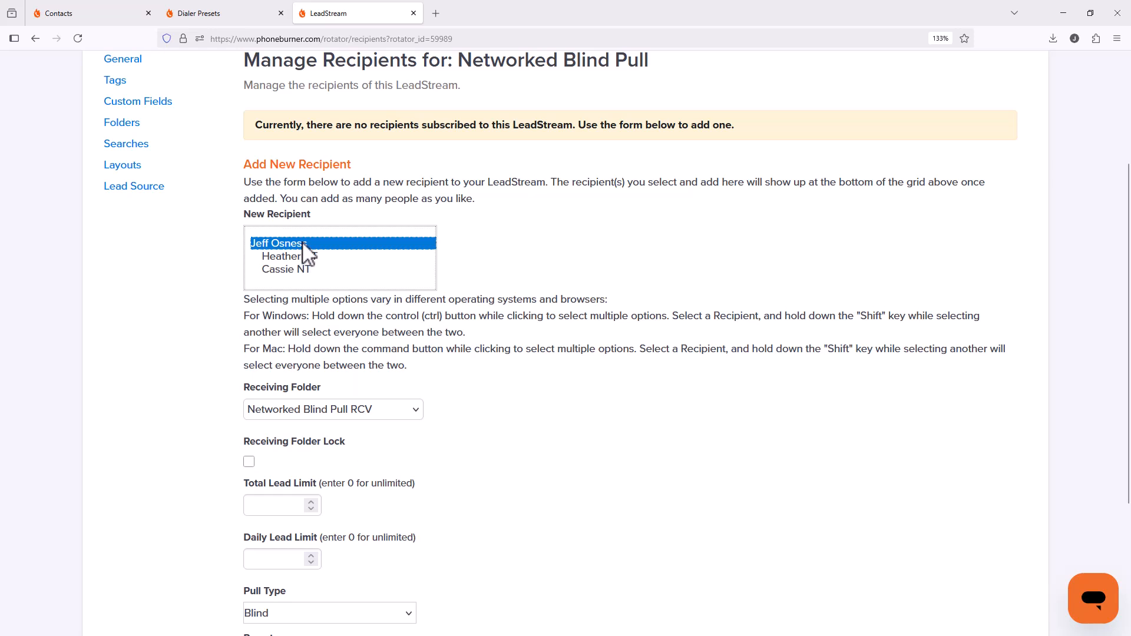
shift+click(303, 270)
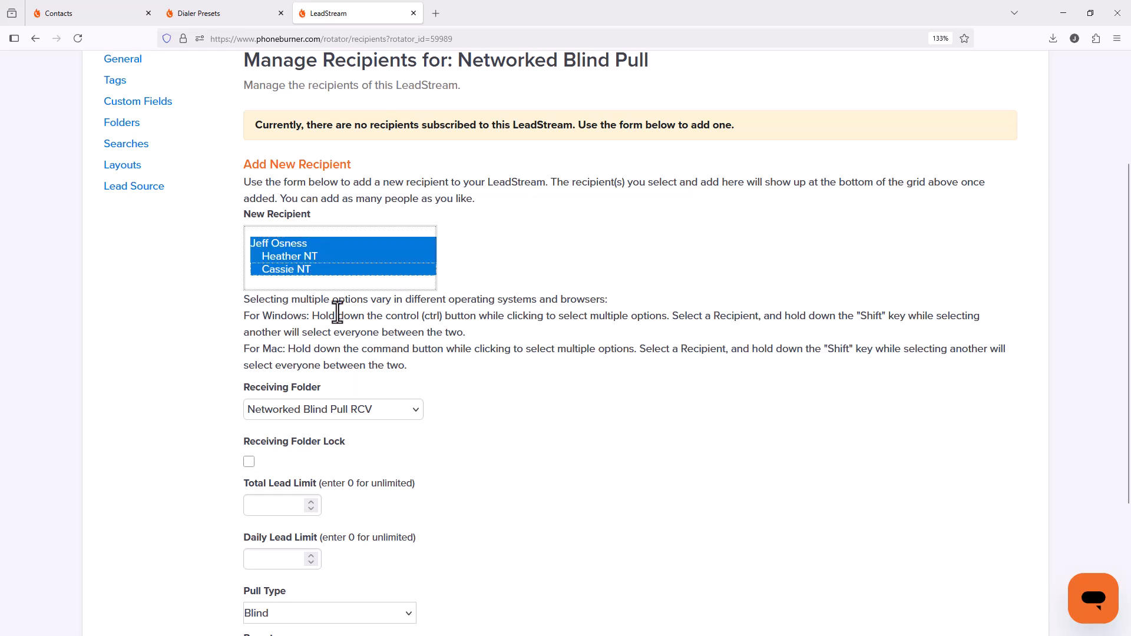
scroll(379, 345, down, 3)
click(334, 242)
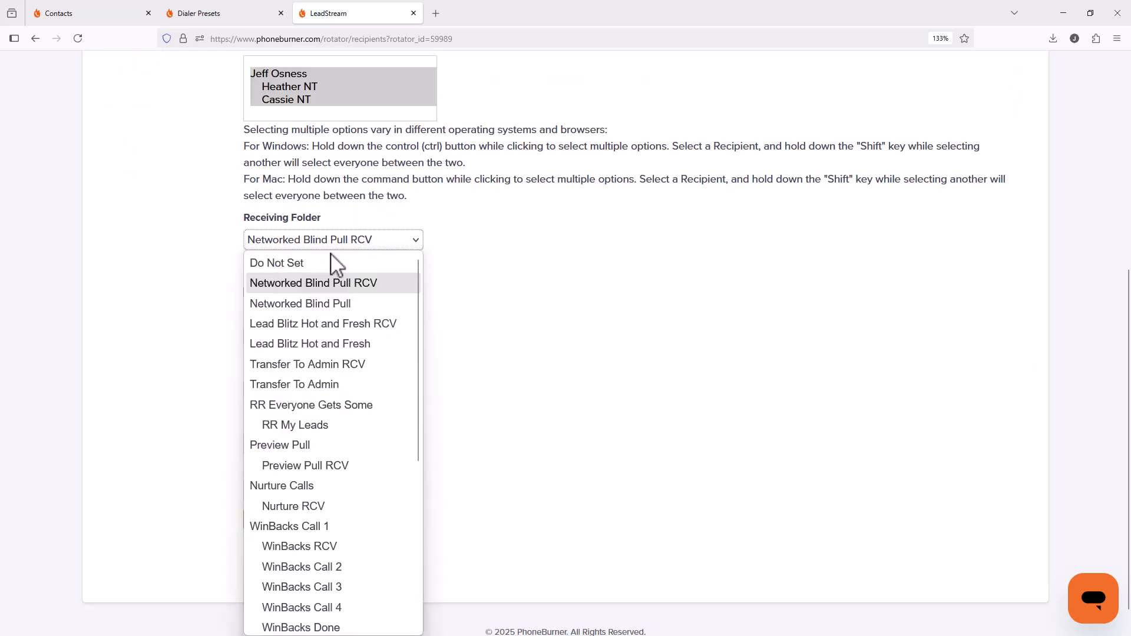
click(477, 231)
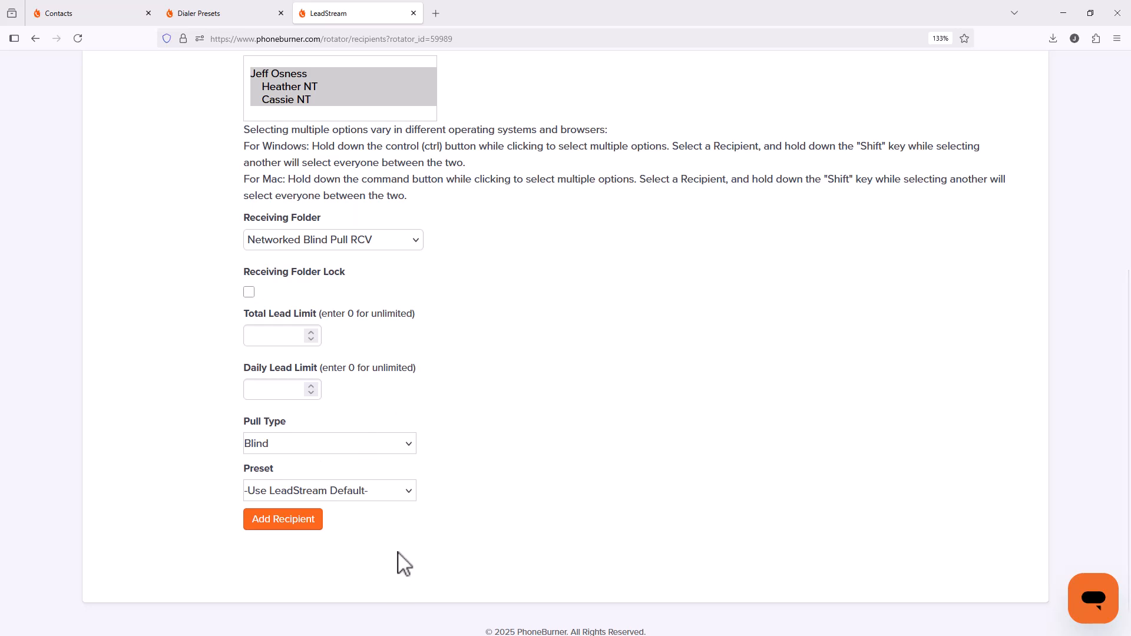
Step: Add the first listed agent alone as a recipient, with Blind pull, the Networked Blind Pull RCV folder and that agent's own Networked Preset
click(349, 77)
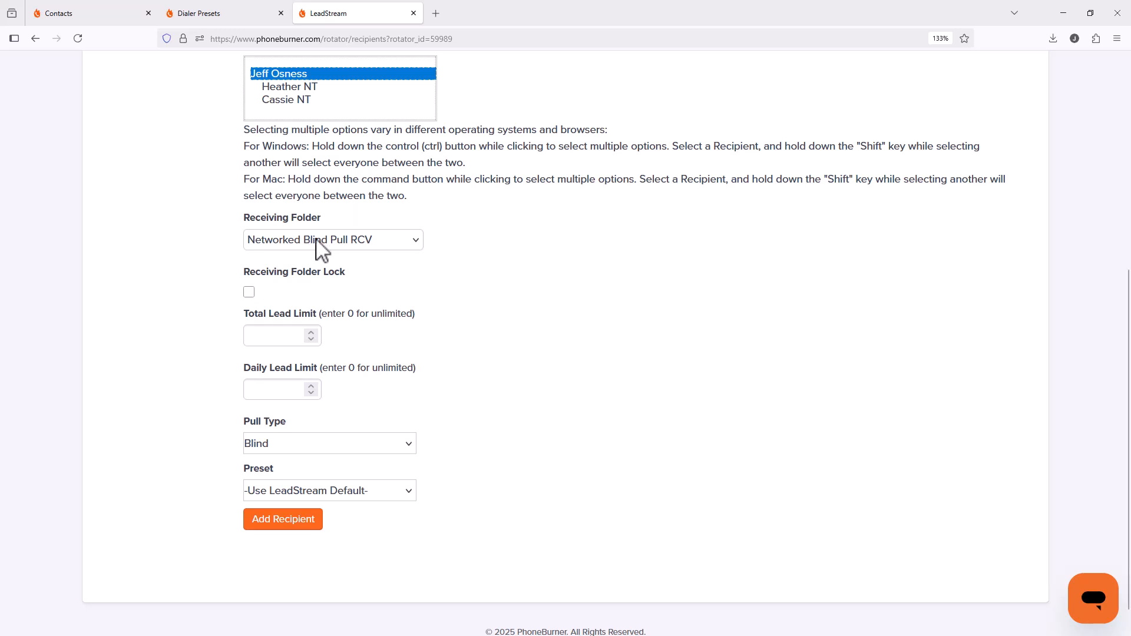
scroll(483, 311, down, 2)
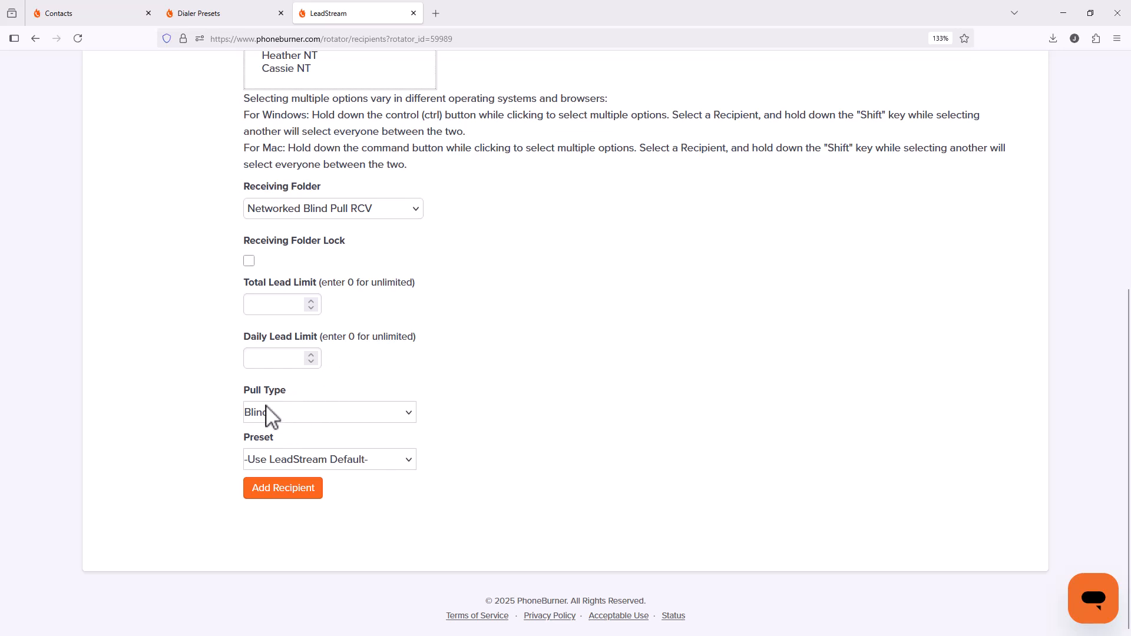
click(302, 458)
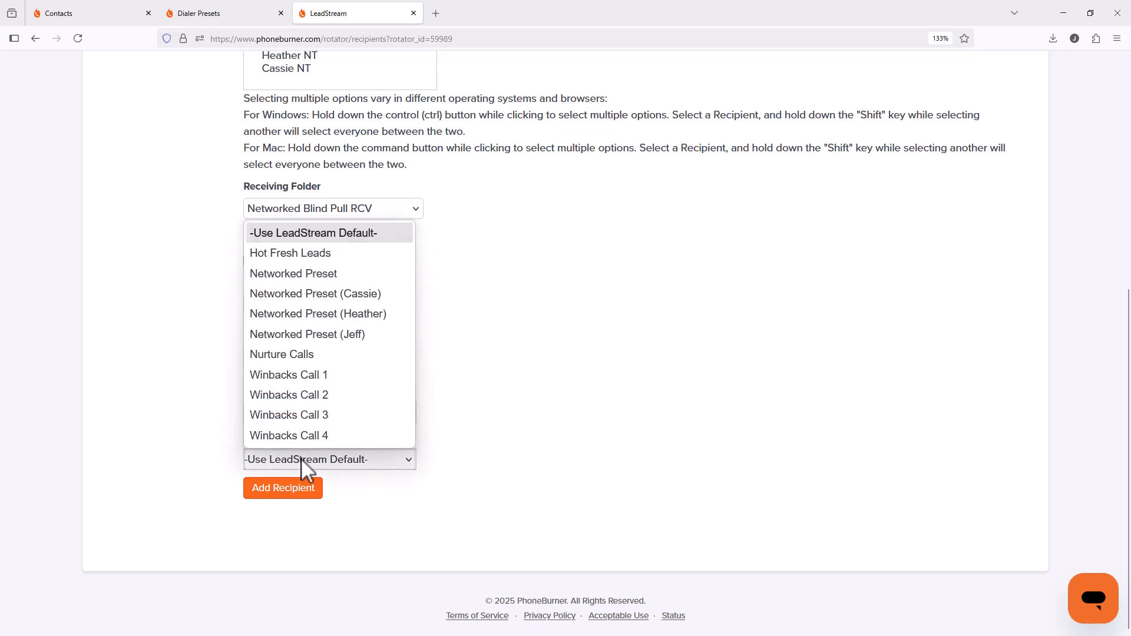
click(316, 341)
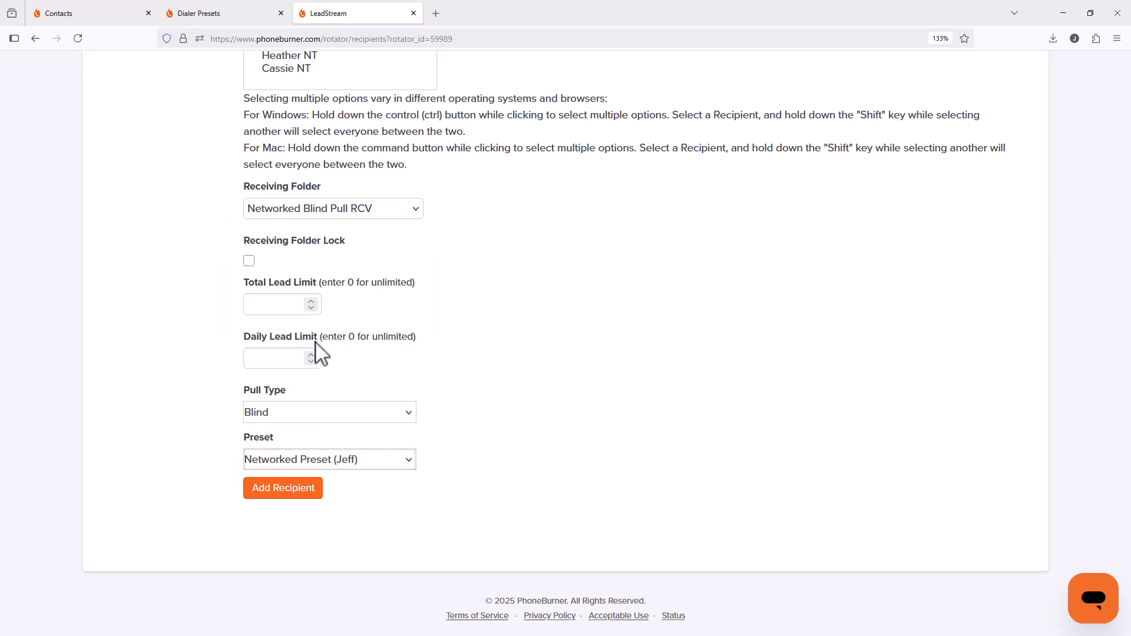
click(300, 498)
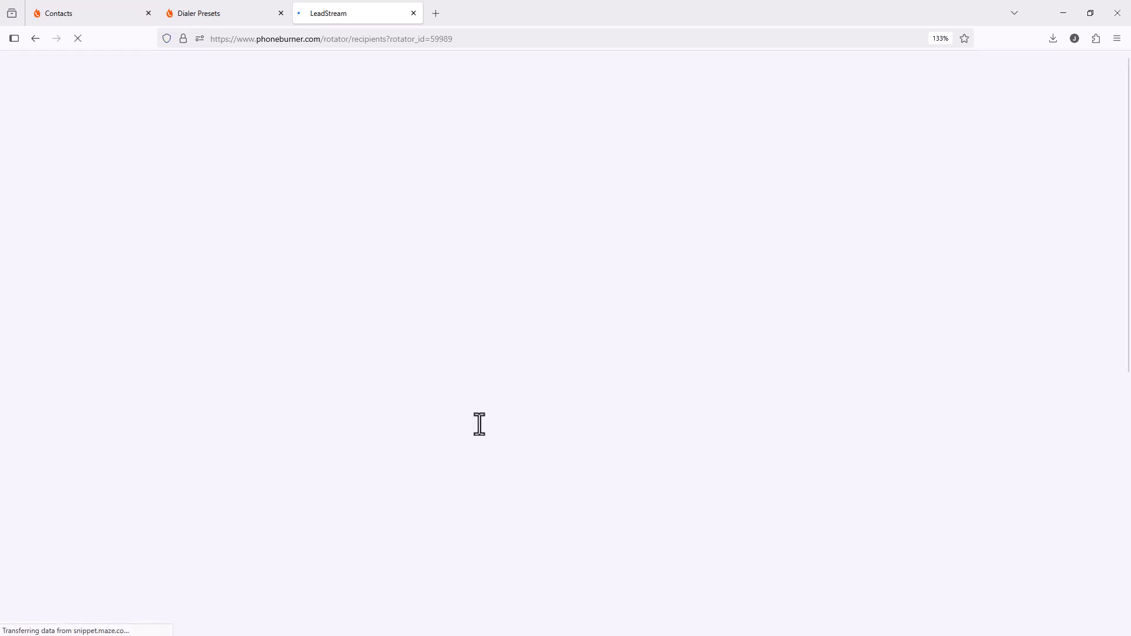
Step: Add the second listed agent as a recipient with Blind pull and that agent's own Networked Preset
scroll(477, 420, down, 5)
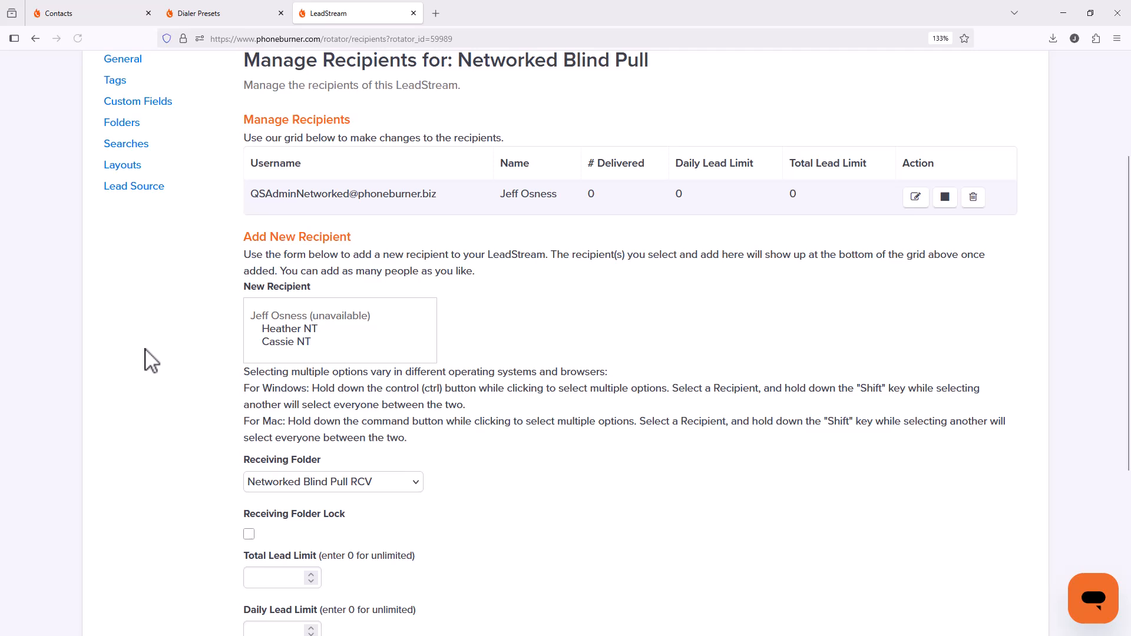
click(300, 326)
scroll(436, 425, down, 2)
scroll(436, 426, down, 3)
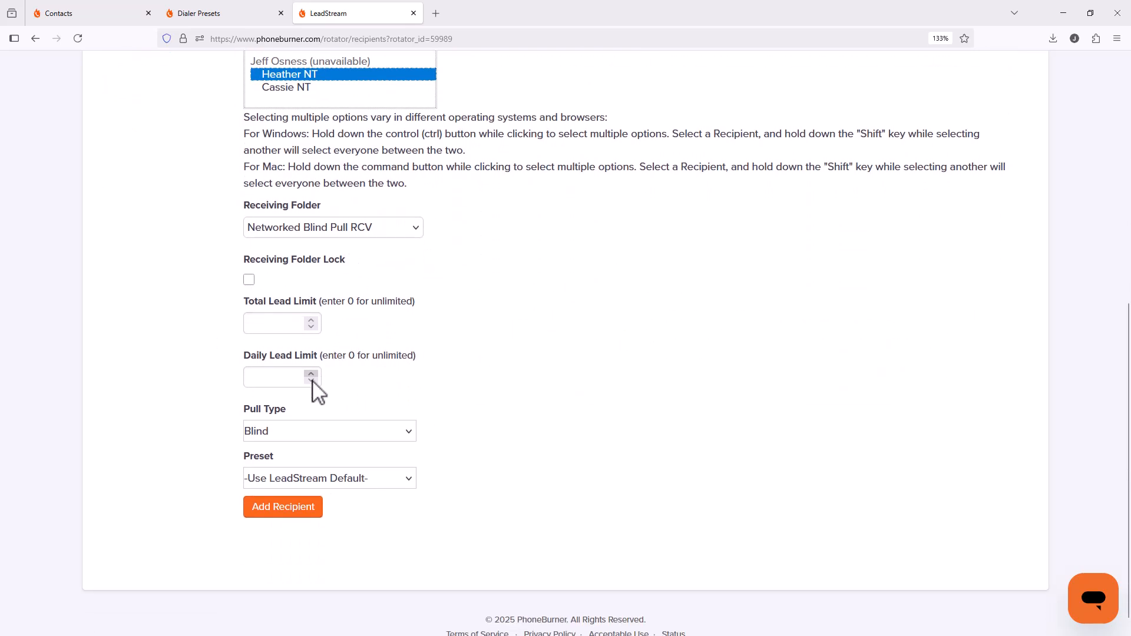
click(314, 478)
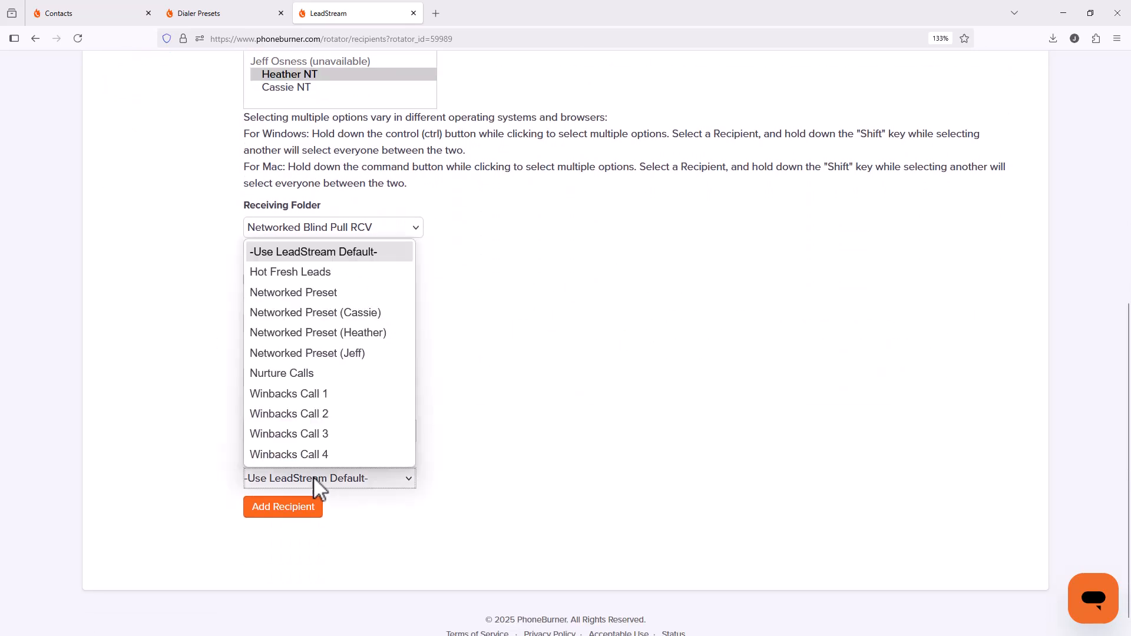
click(330, 331)
click(275, 512)
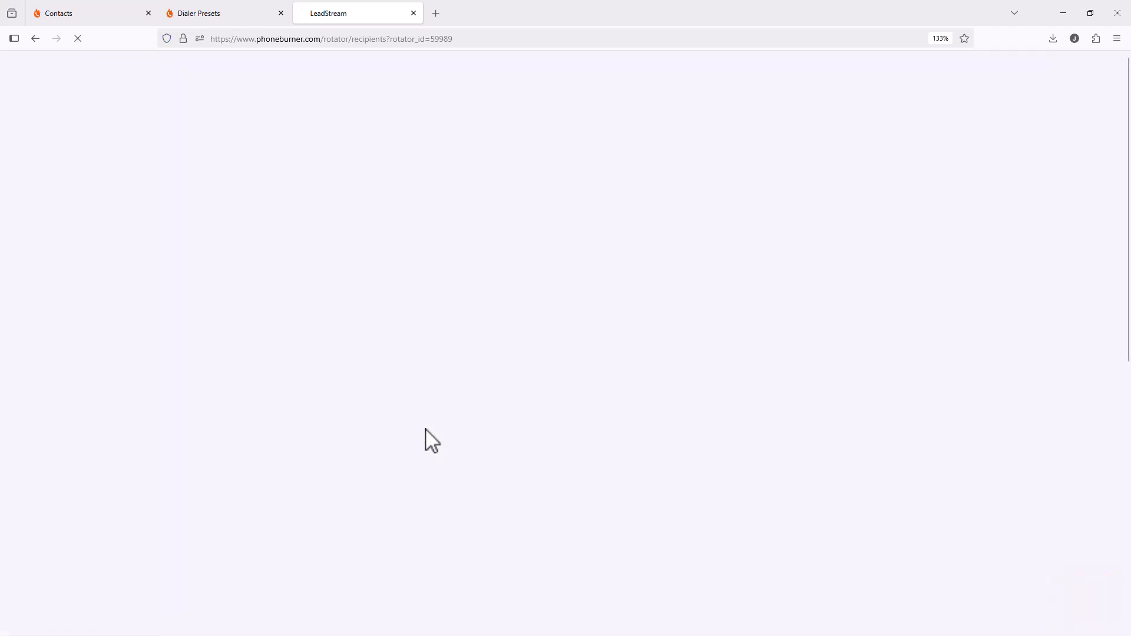
Step: Add the last remaining agent as a recipient with Blind pull and that agent's own Networked Preset
scroll(353, 421, down, 3)
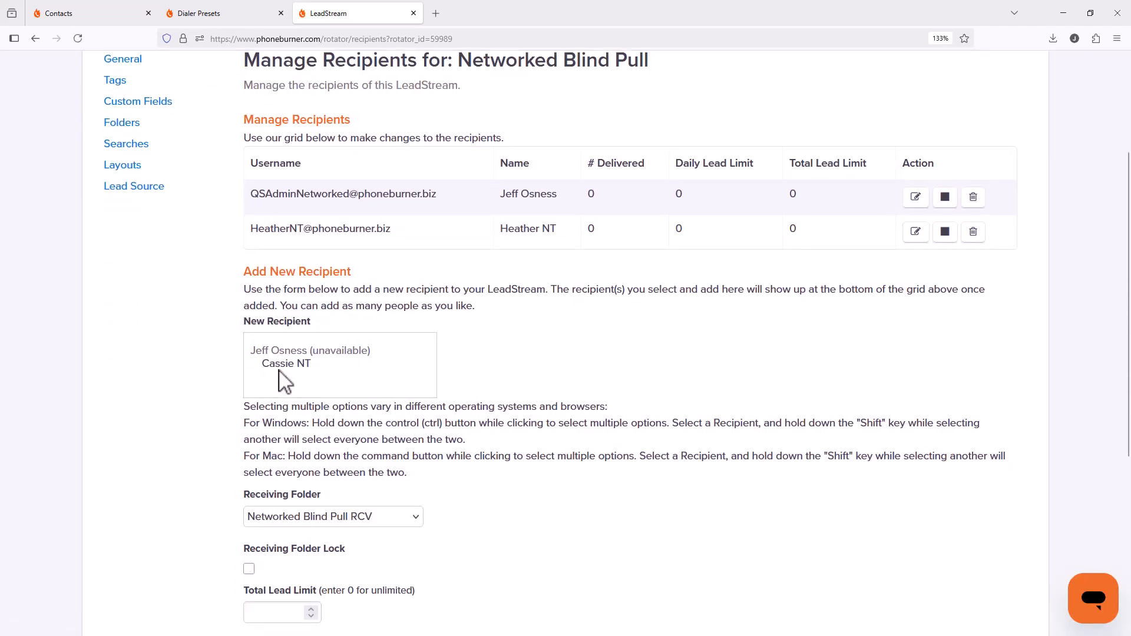
click(279, 370)
scroll(429, 448, down, 6)
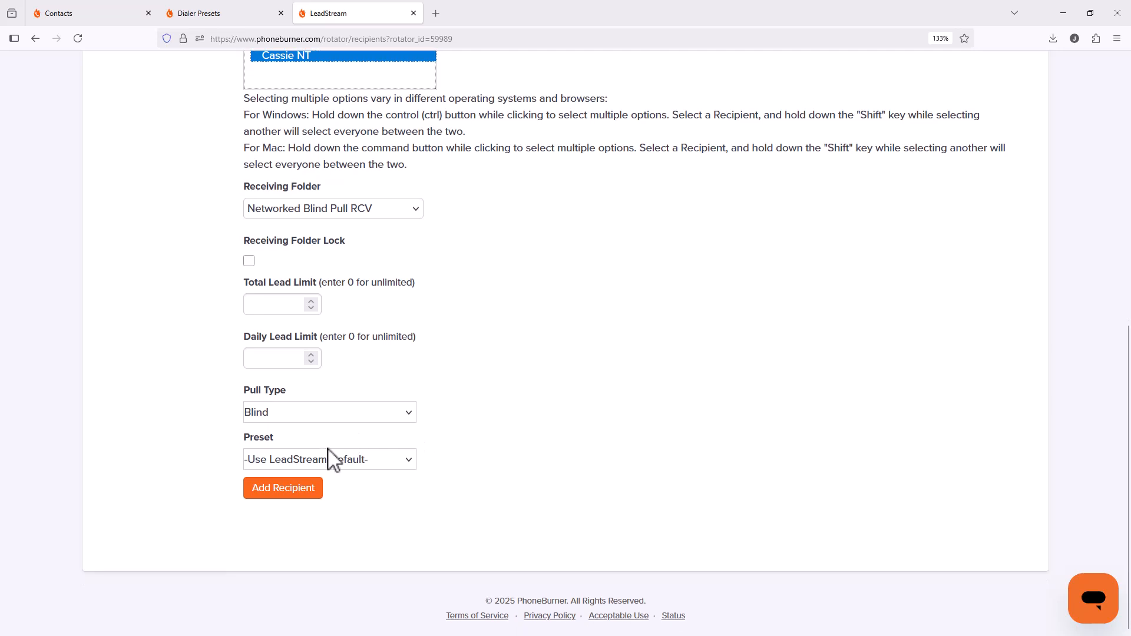
click(321, 466)
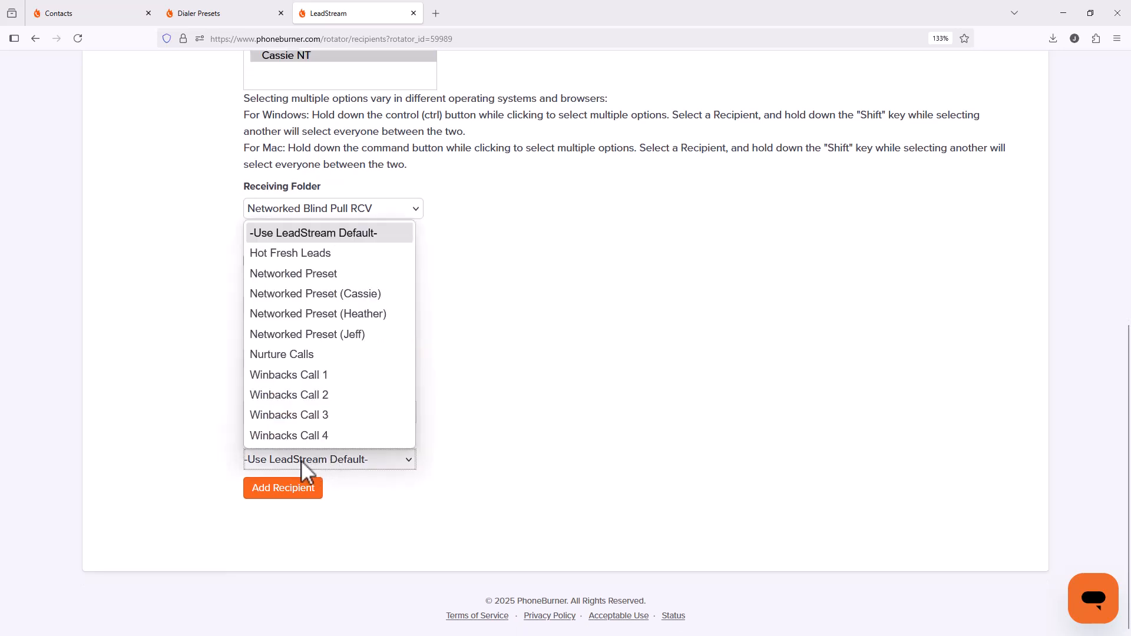
click(329, 298)
click(277, 486)
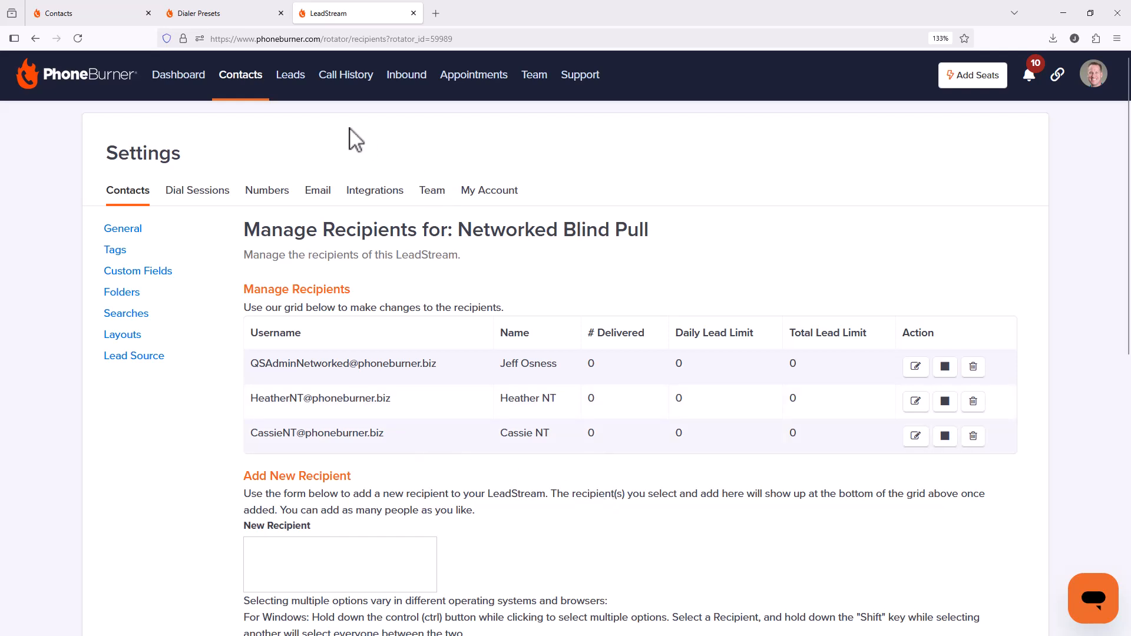
Step: Check the available leads of the Networked Blind Pull LeadStream on the Leads page
click(291, 74)
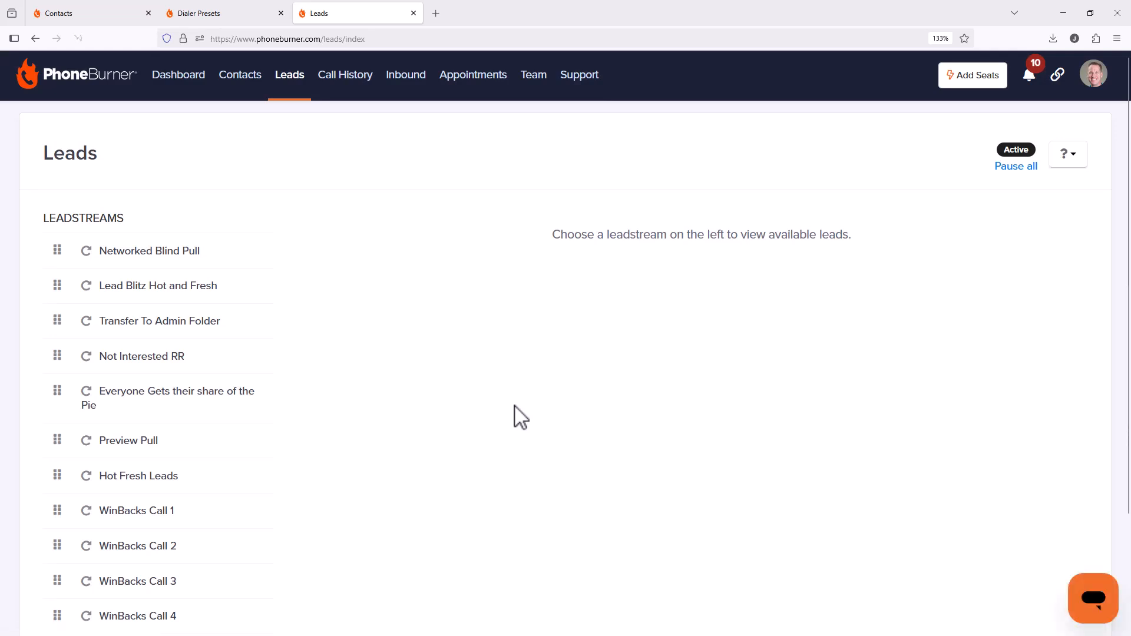
click(148, 252)
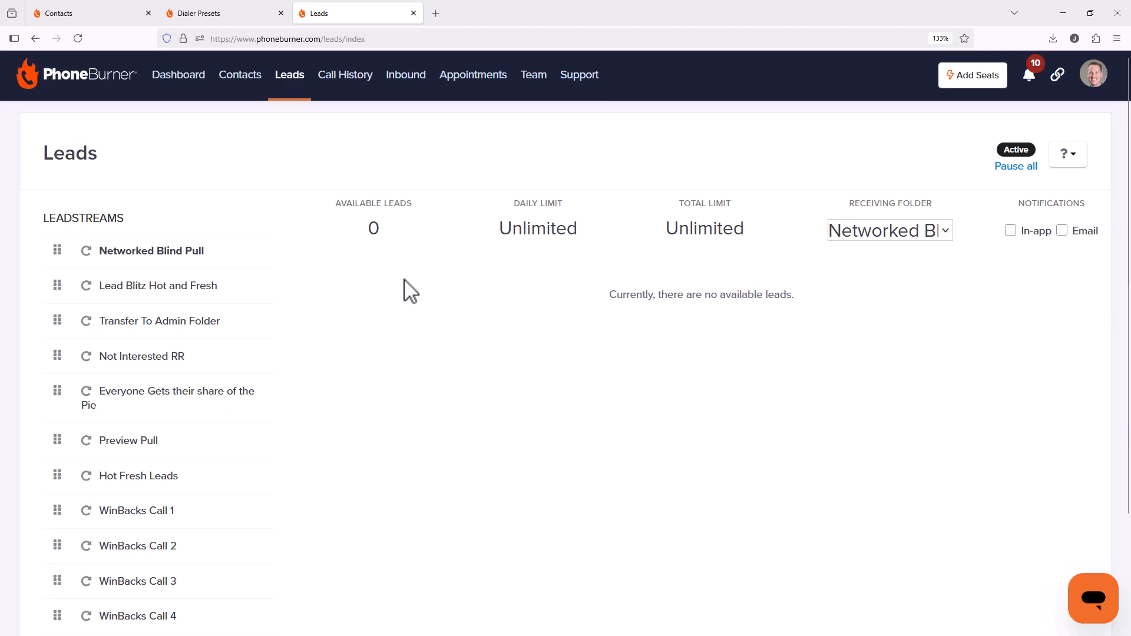
Step: Start a contact import and upload the file 1000 Demo Contacts.csv
click(240, 75)
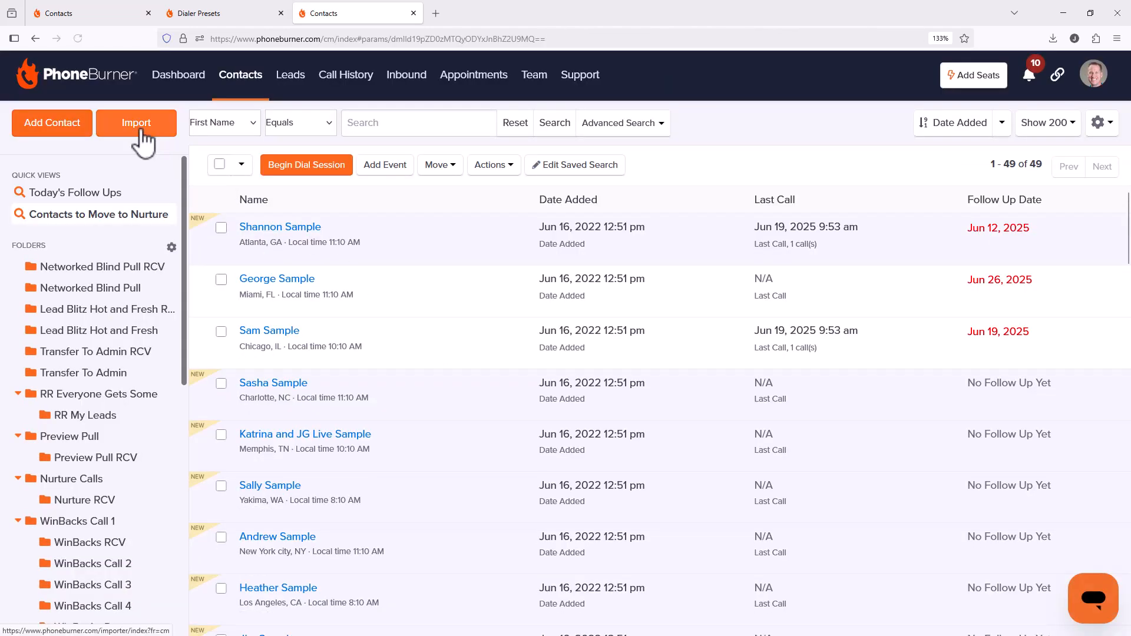
click(142, 132)
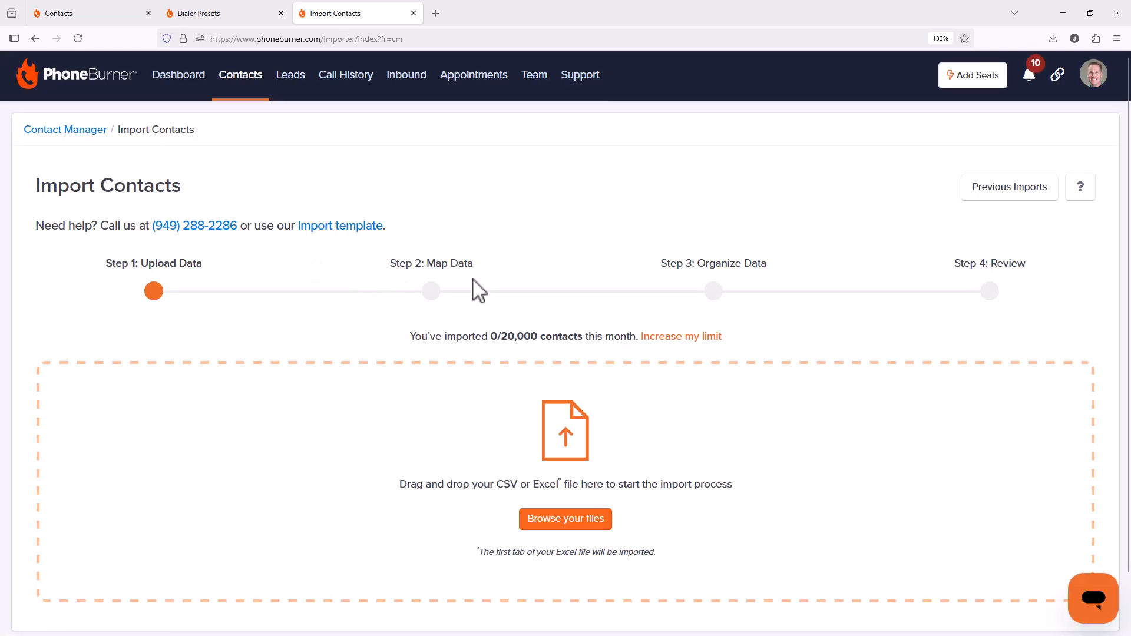
click(539, 529)
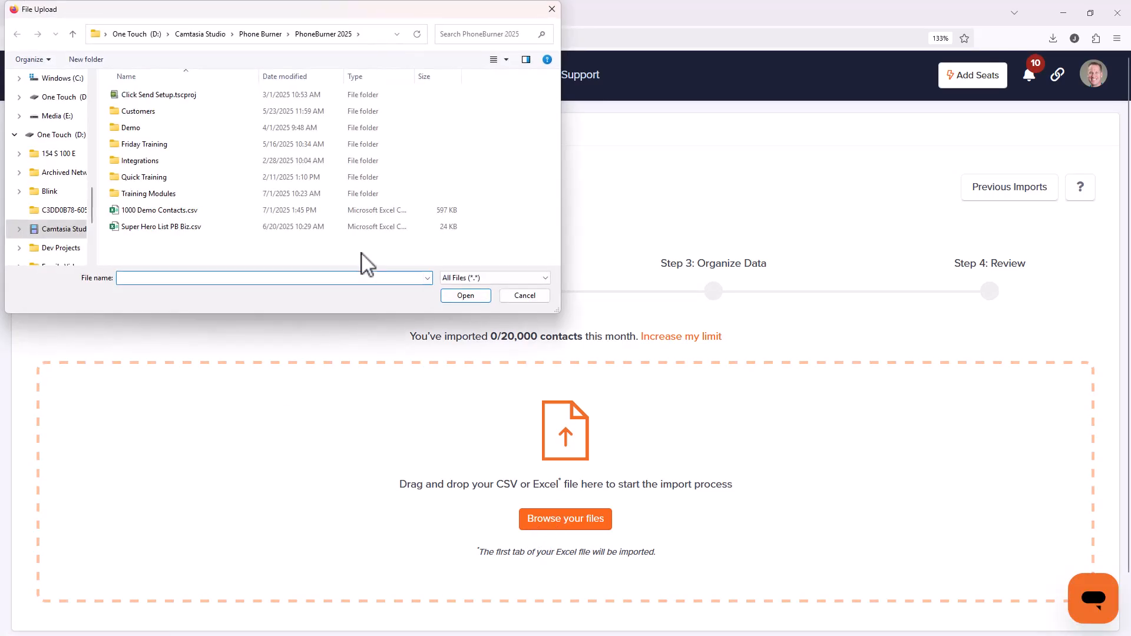
double_click(181, 211)
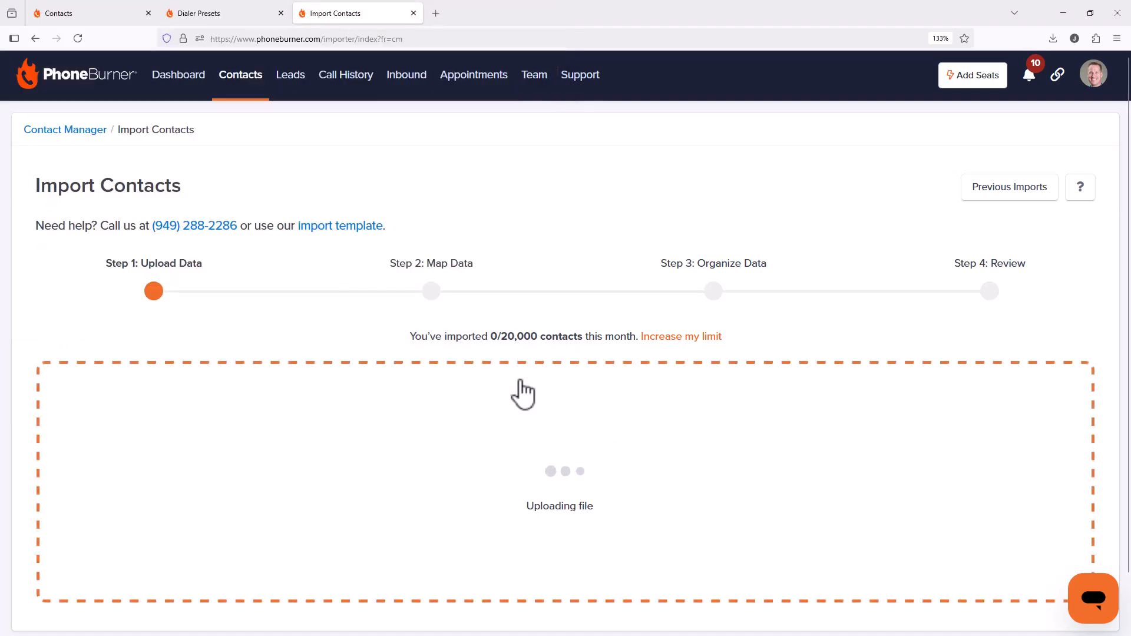
Step: Review the import's column mapping, keep the preselected fields, and continue to organizing the data
scroll(504, 310, down, 3)
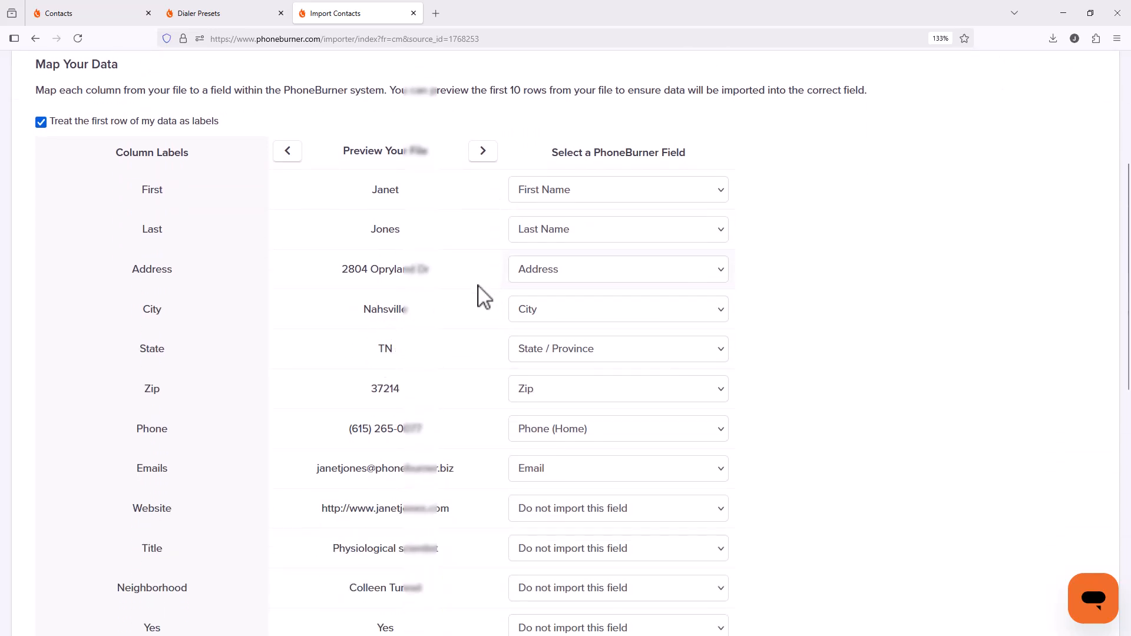
scroll(495, 336, down, 2)
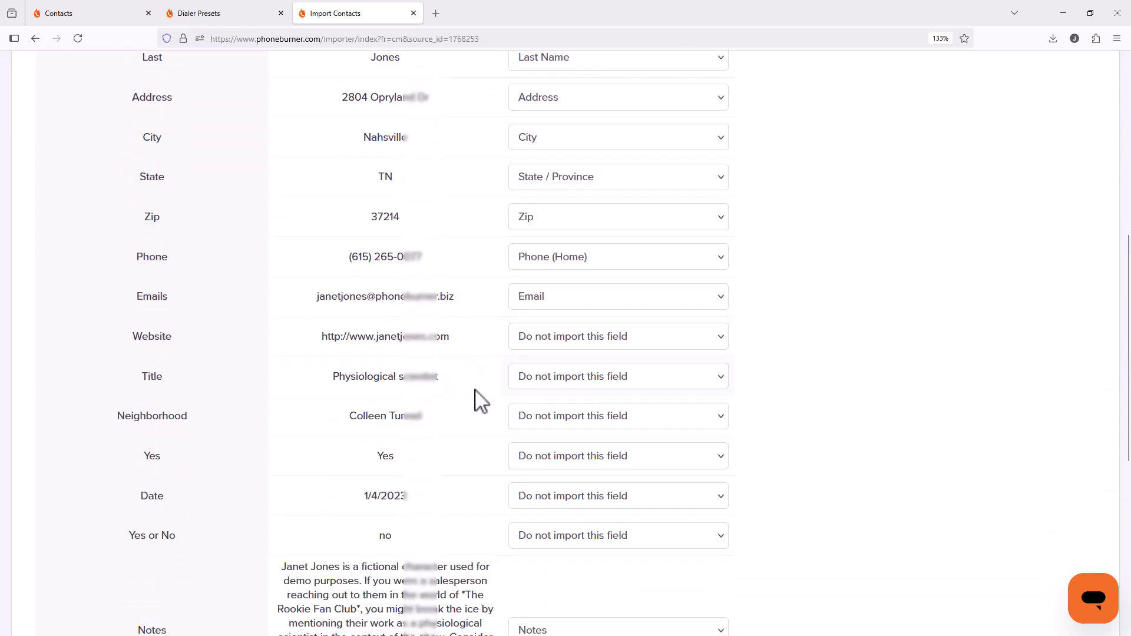
scroll(471, 400, down, 4)
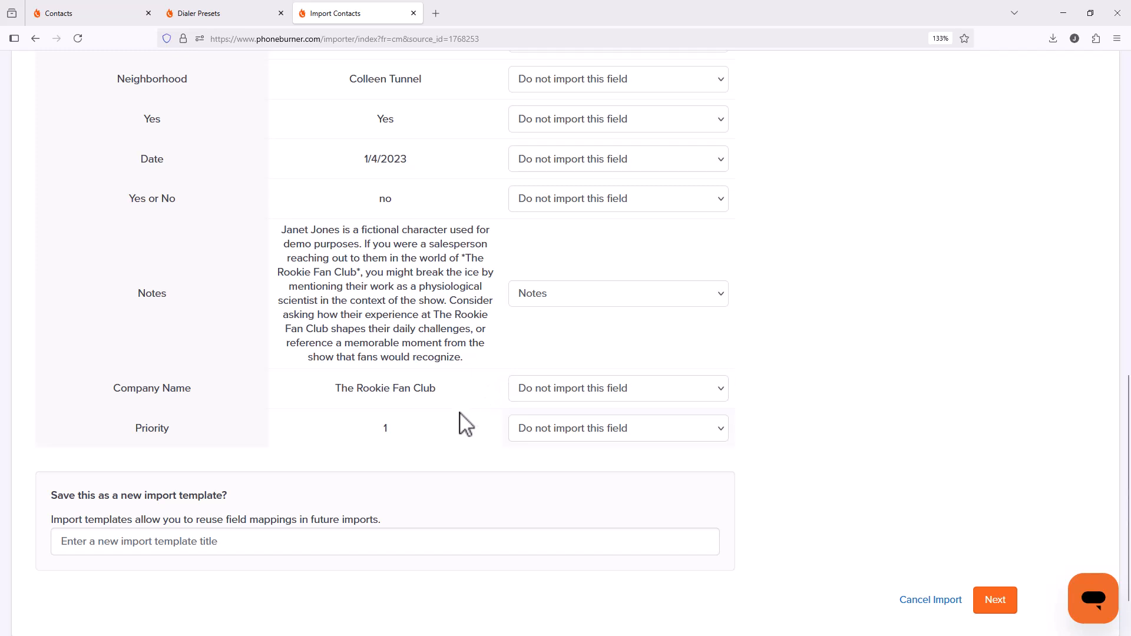
scroll(465, 424, down, 1)
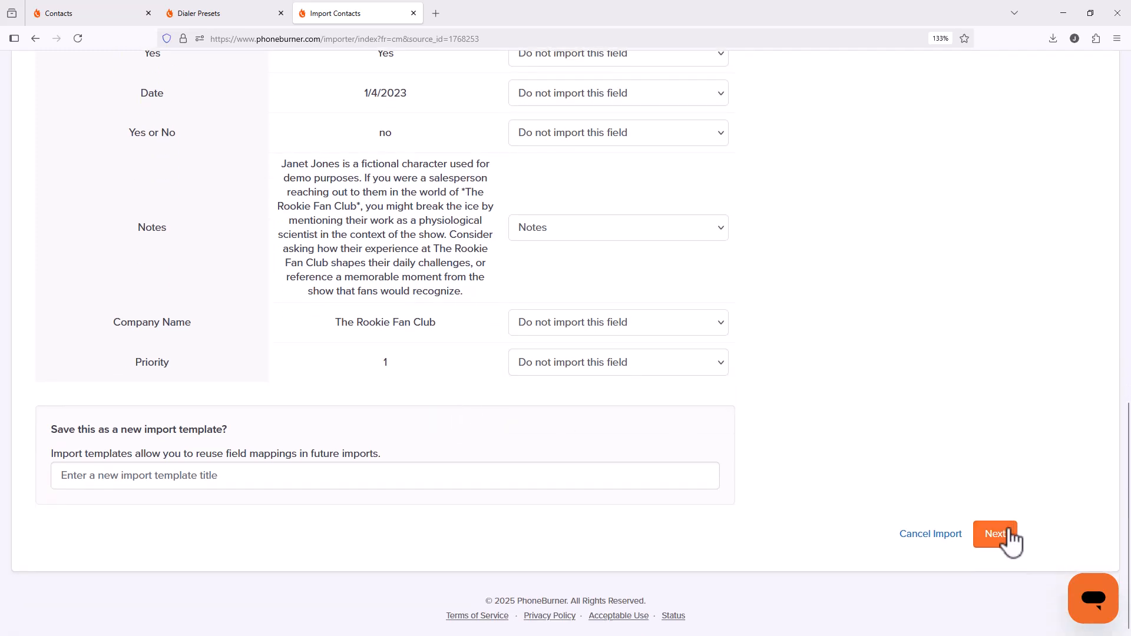
click(999, 542)
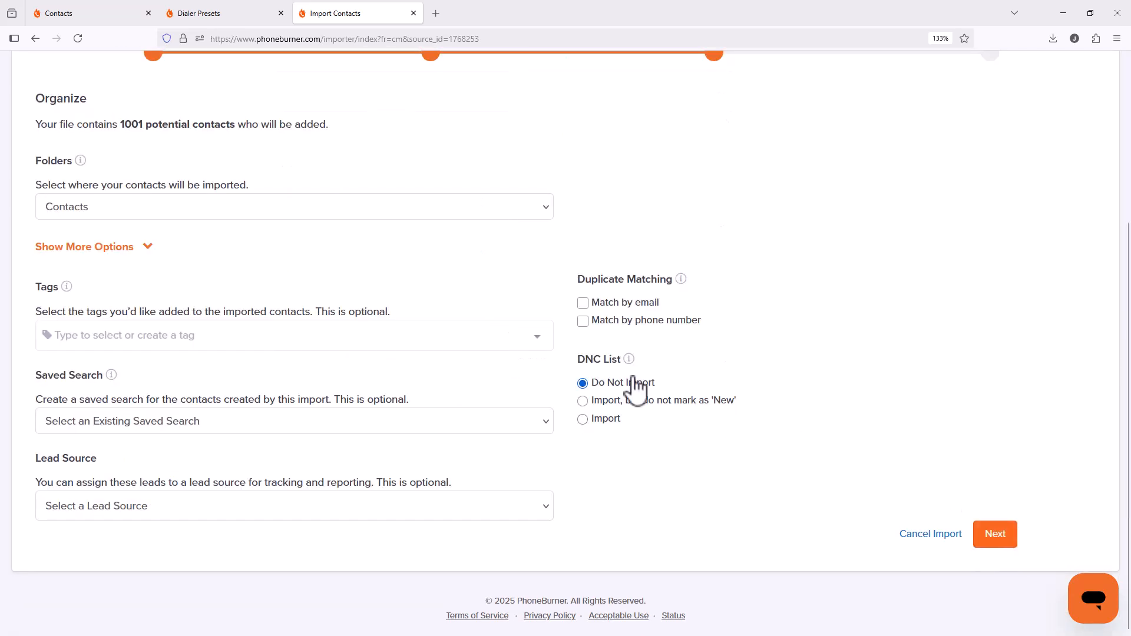
Step: Set Networked Blind Pull as the destination folder for the imported contacts
click(258, 212)
scroll(243, 389, down, 3)
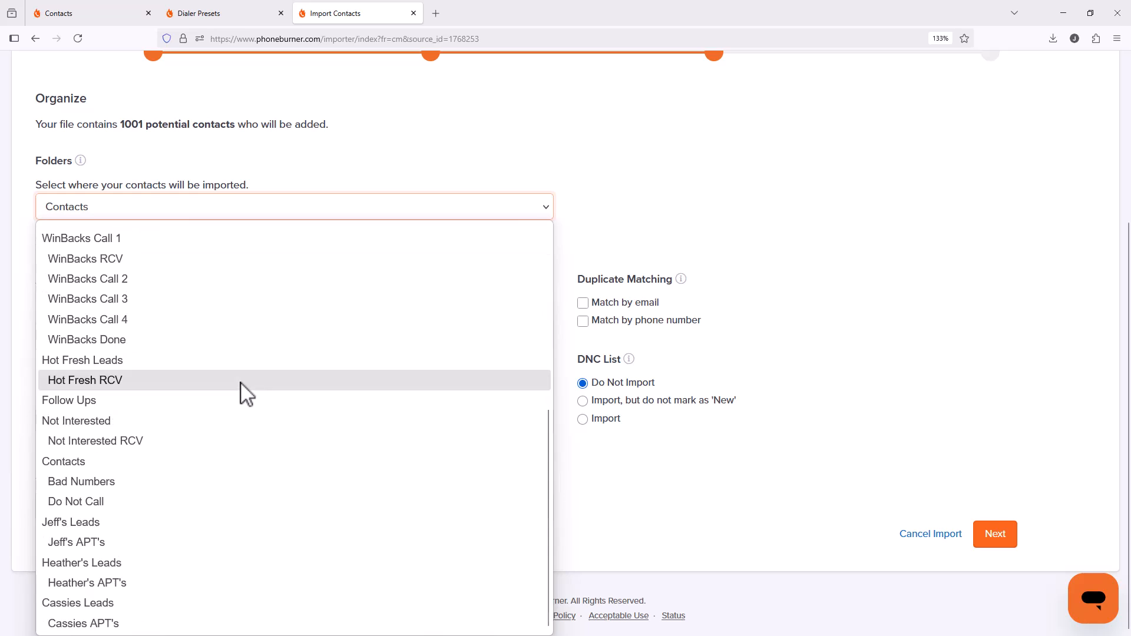
scroll(243, 392, up, 5)
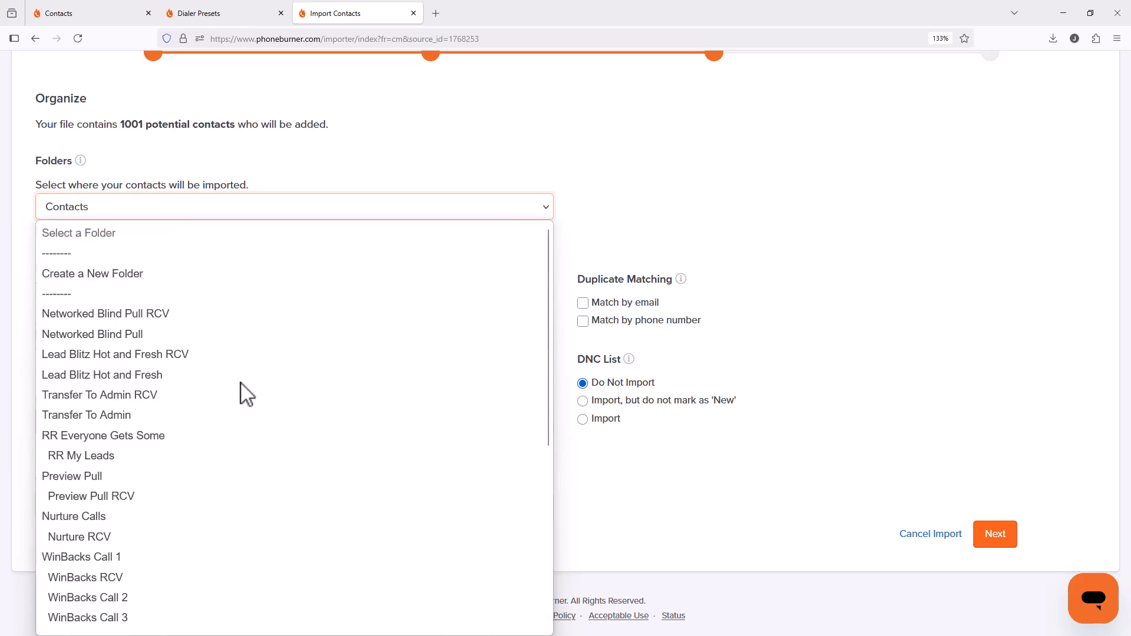
click(112, 334)
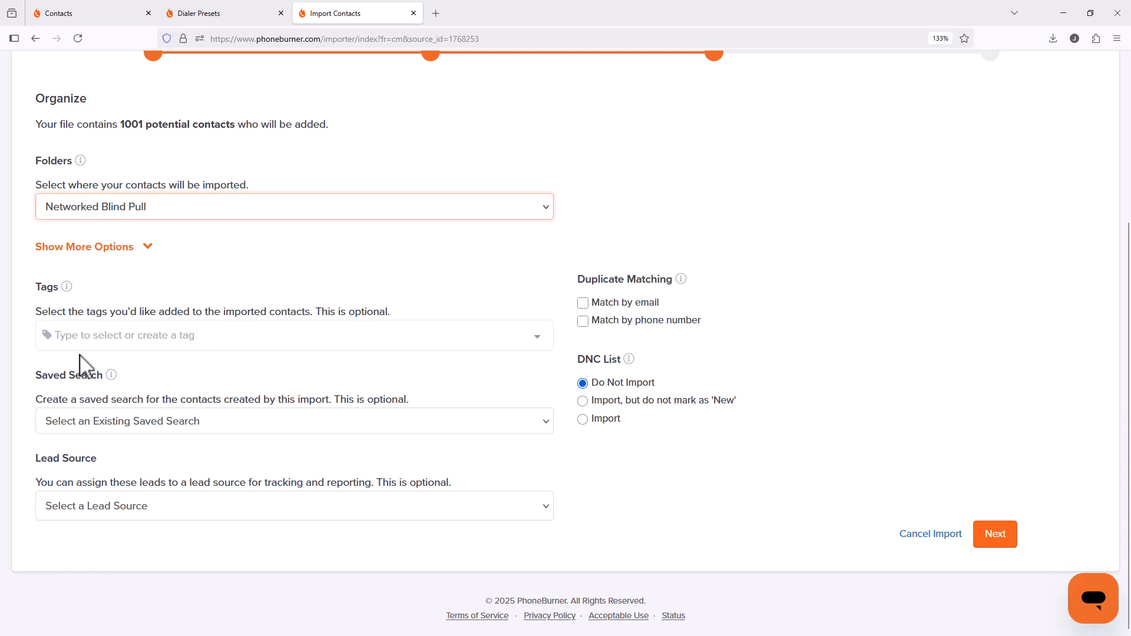
scroll(150, 374, up, 1)
scroll(151, 374, down, 1)
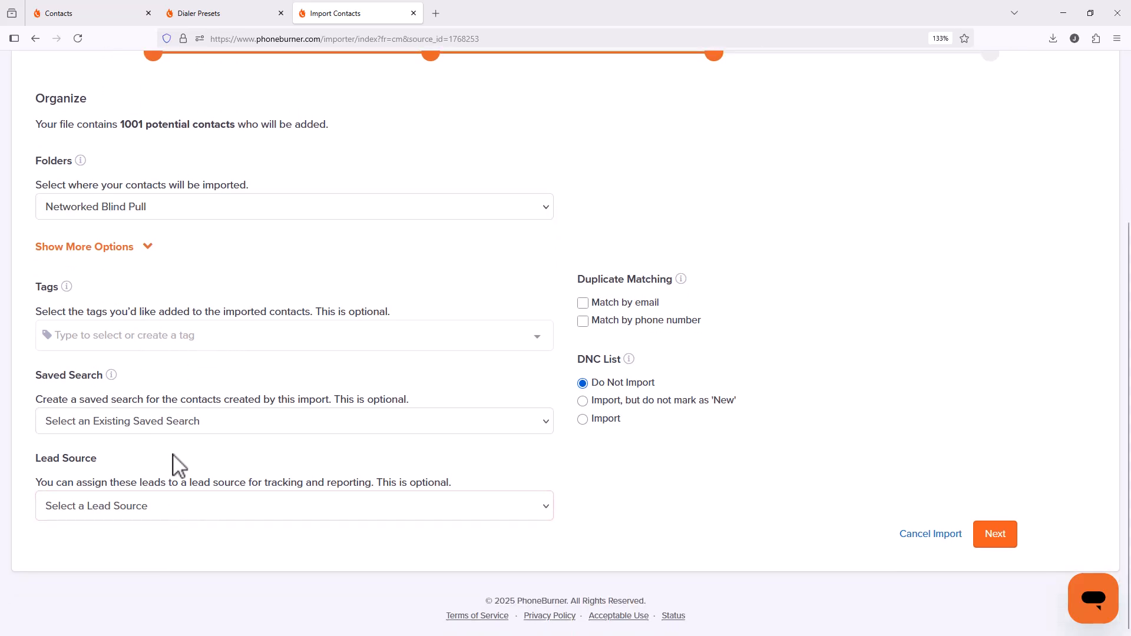
Step: Assign the imported contacts to a new lead source named Networked Blind Pull
click(164, 514)
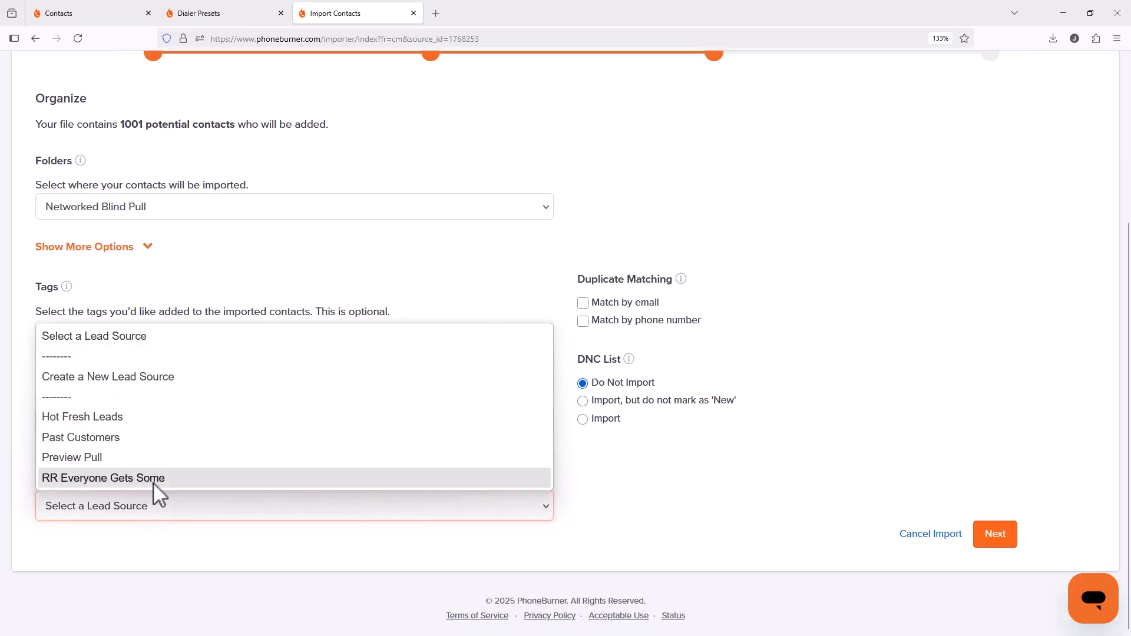
click(126, 377)
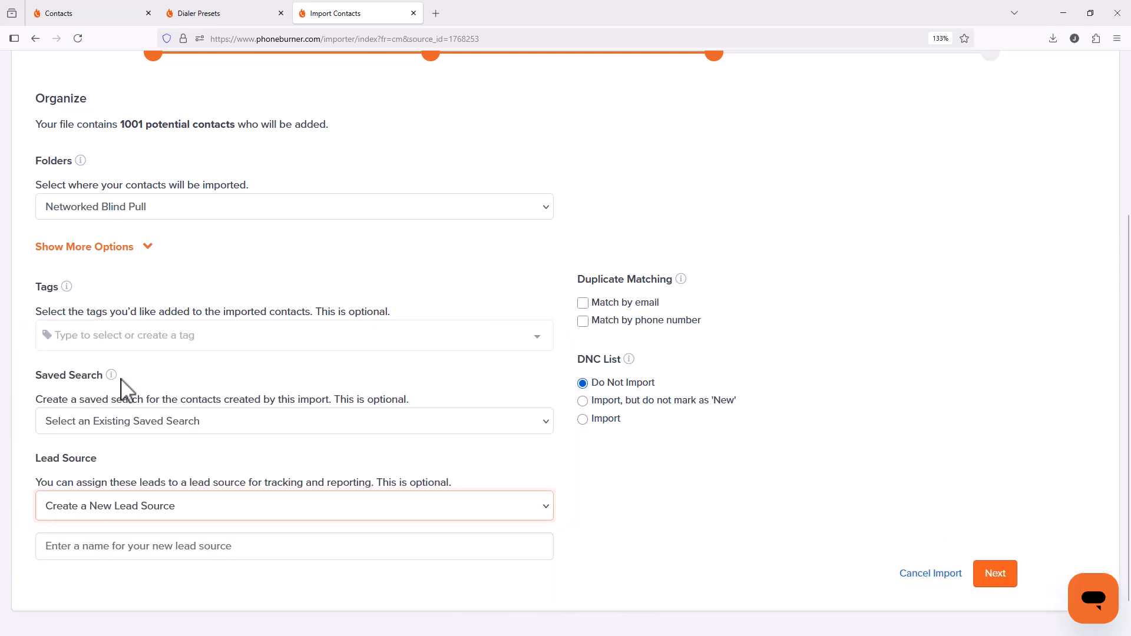
click(110, 545)
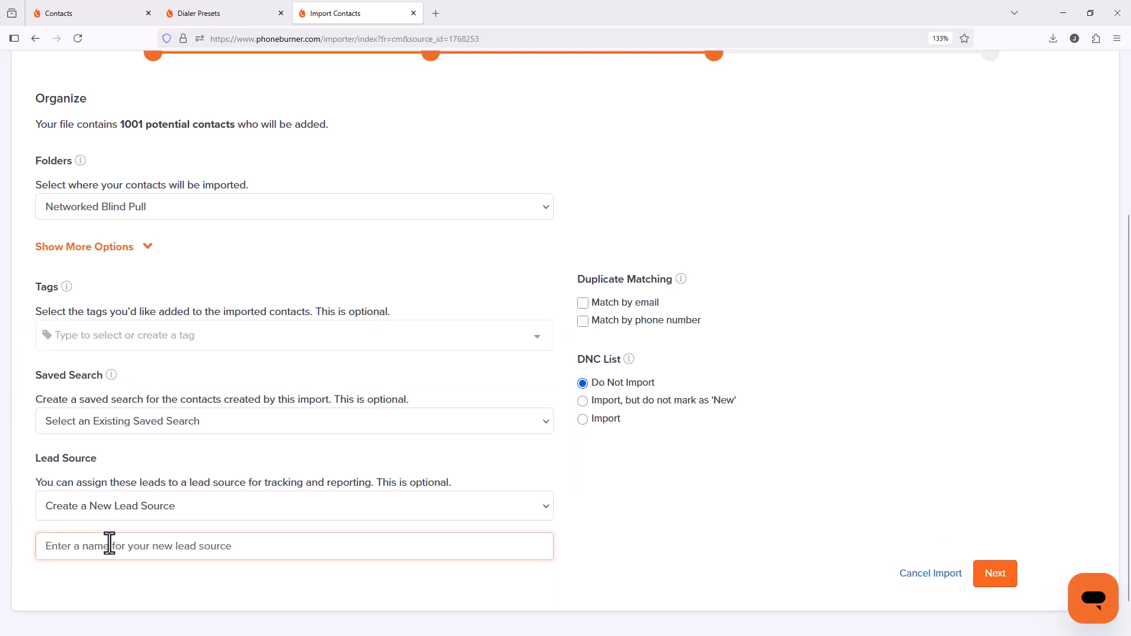
text(Networked Blind Pull)
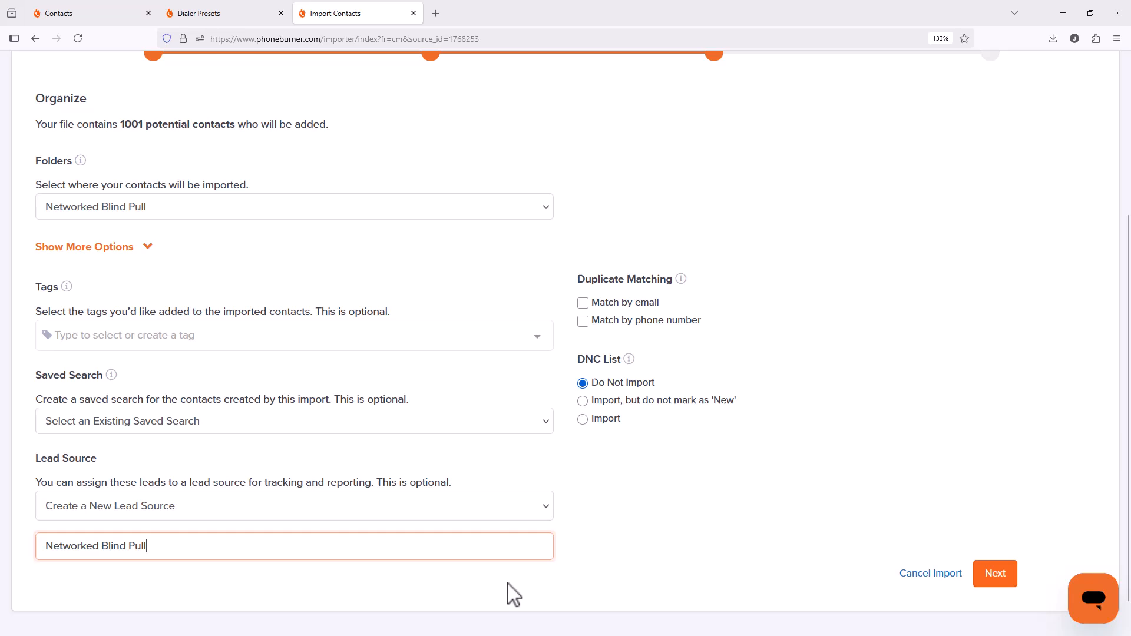
click(613, 557)
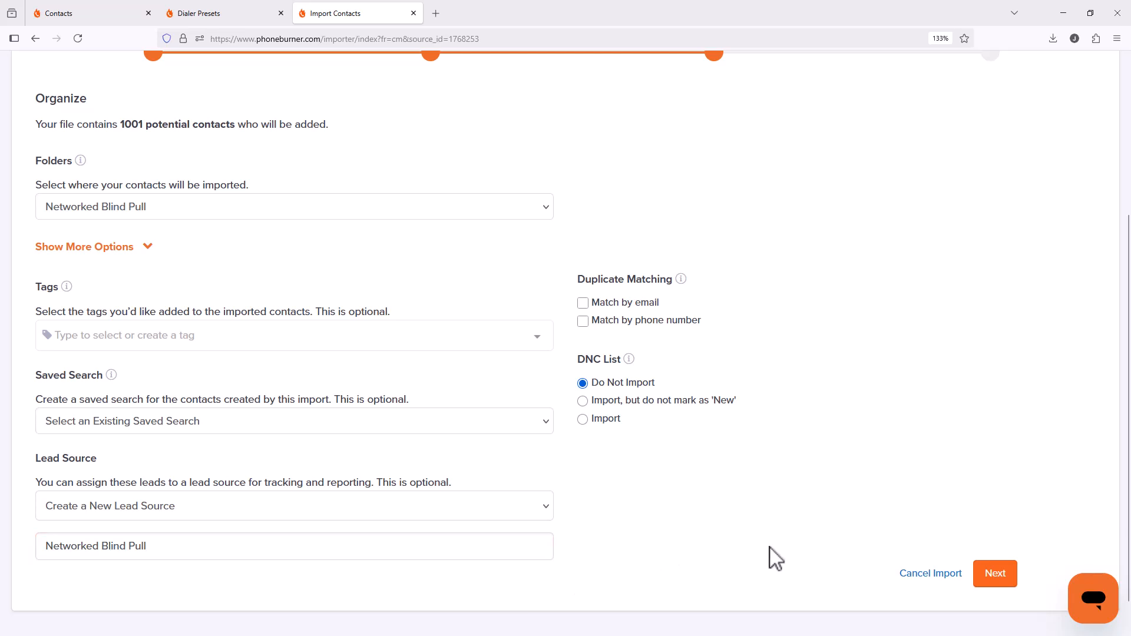
Step: Continue to the contact review and finalize the import
click(1000, 577)
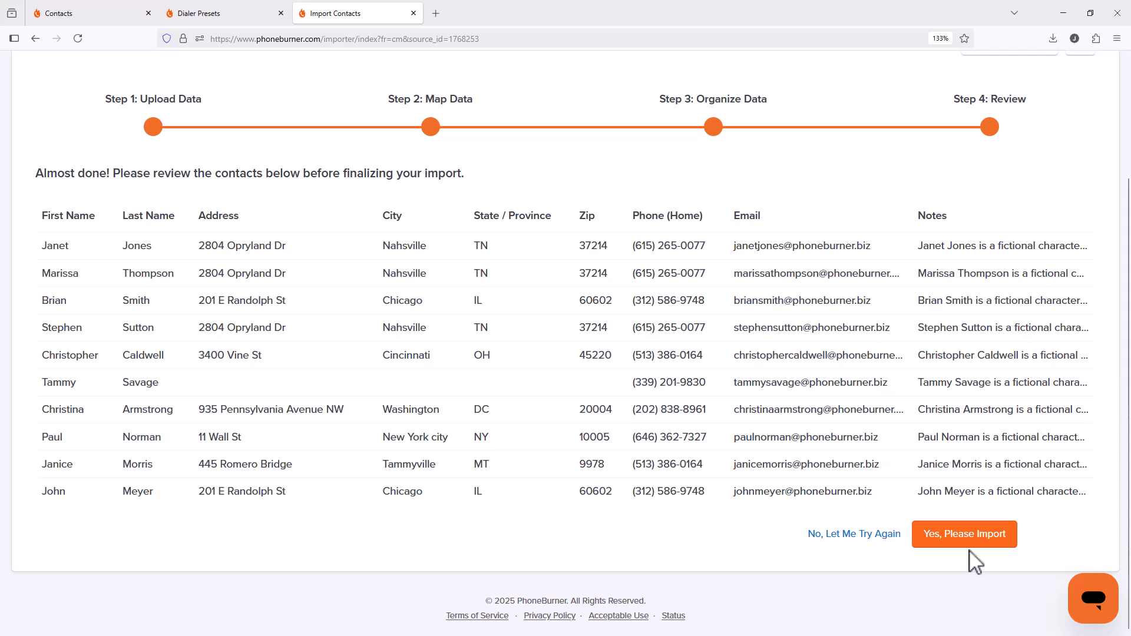
click(973, 547)
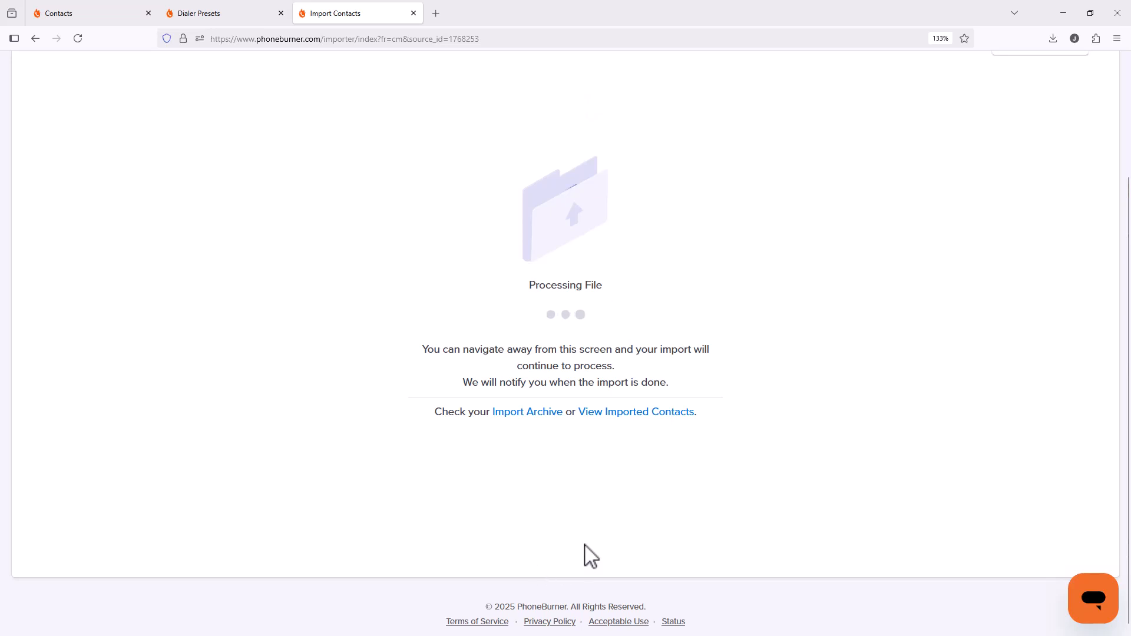
scroll(586, 542, up, 2)
scroll(590, 551, up, 1)
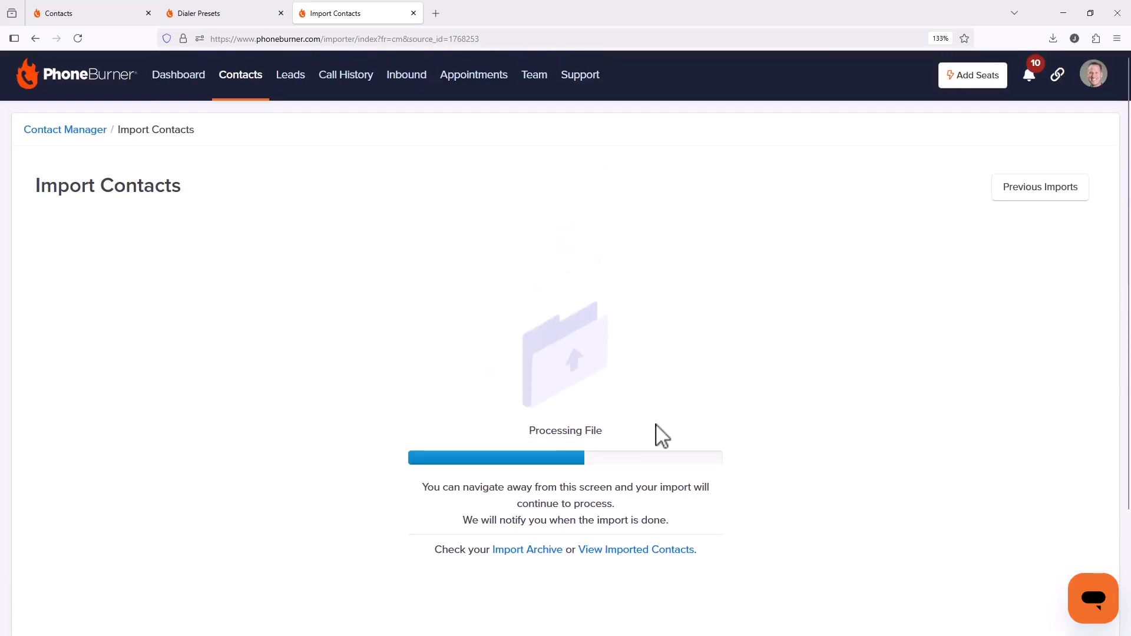
Step: Begin a dial session from the Networked Blind Pull LeadStream on the Leads page
click(287, 82)
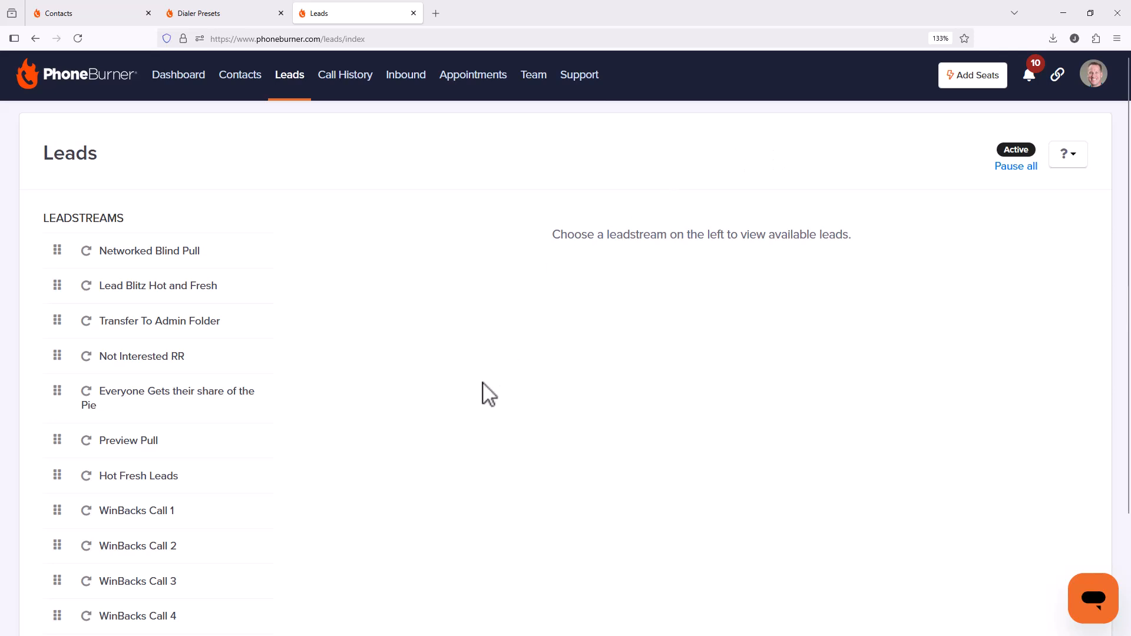
click(154, 251)
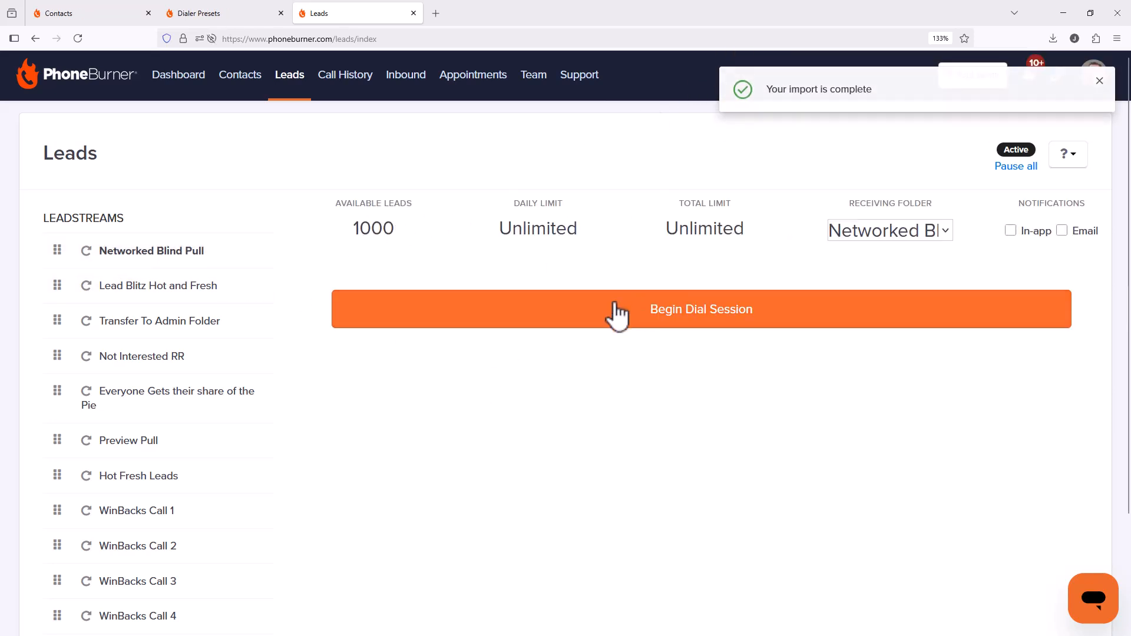
click(651, 323)
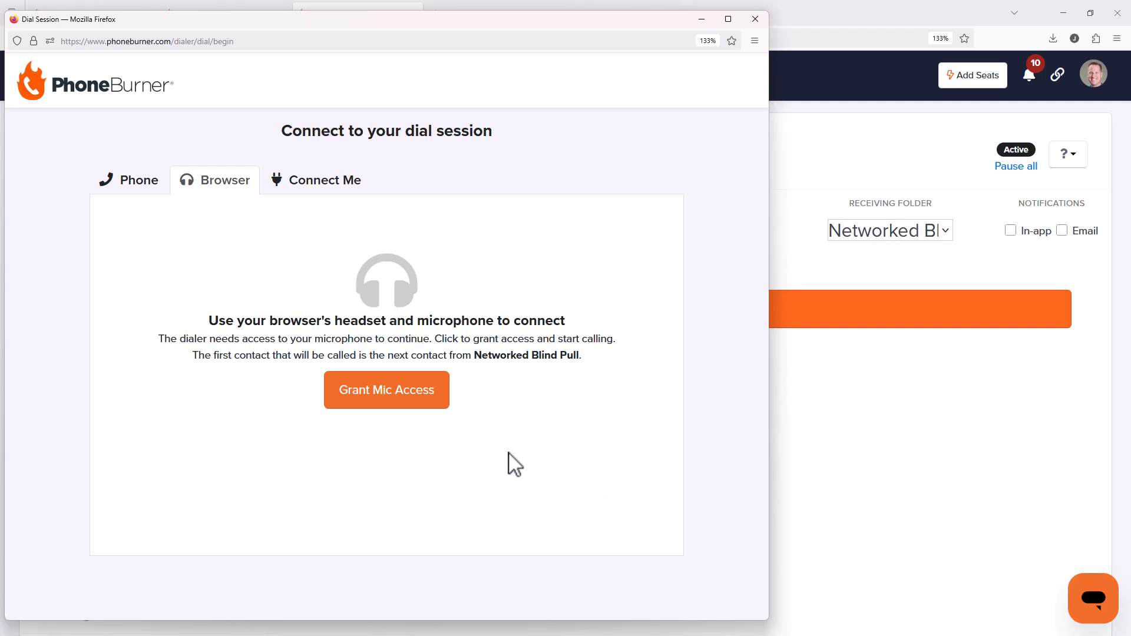
Step: Allow the dial session to use the browser's microphone and start dialing
click(416, 401)
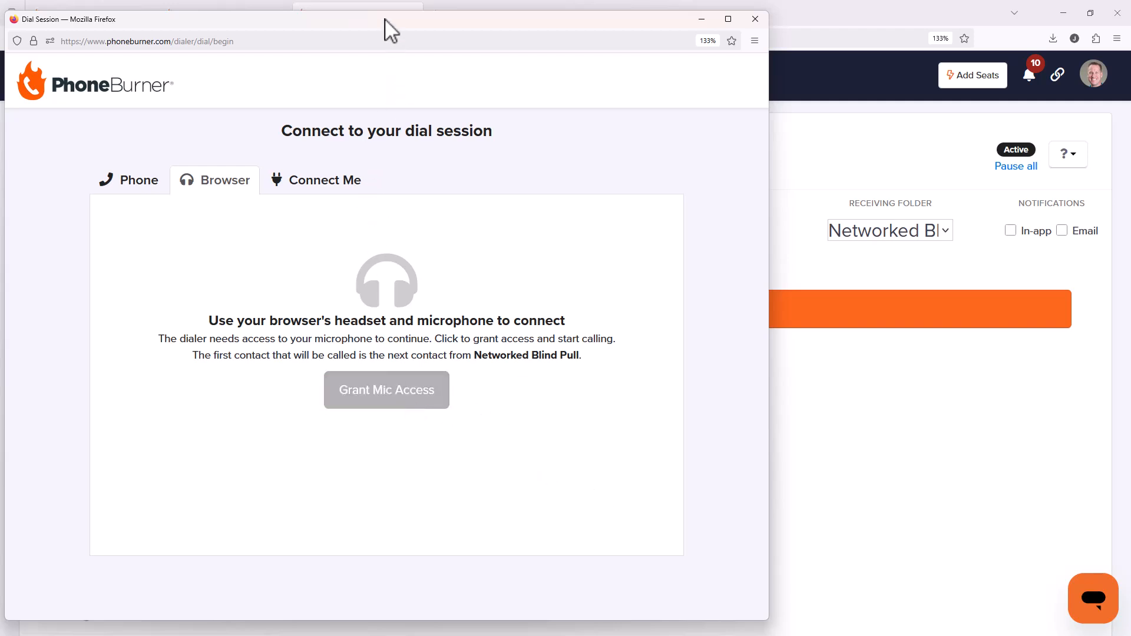
drag(385, 19, 557, 23)
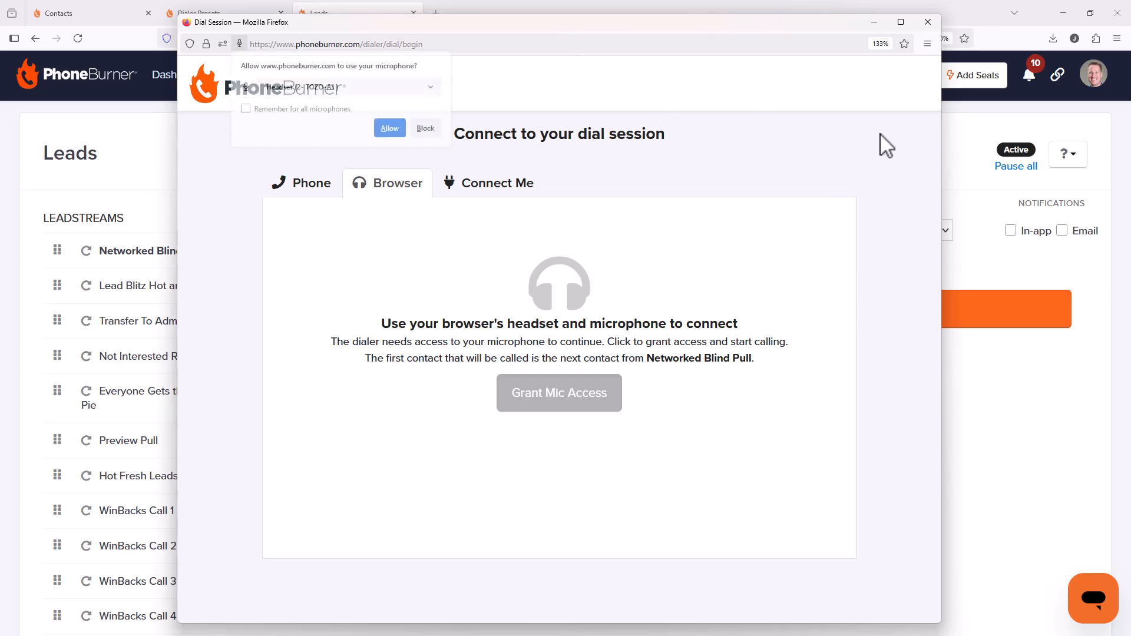
click(391, 130)
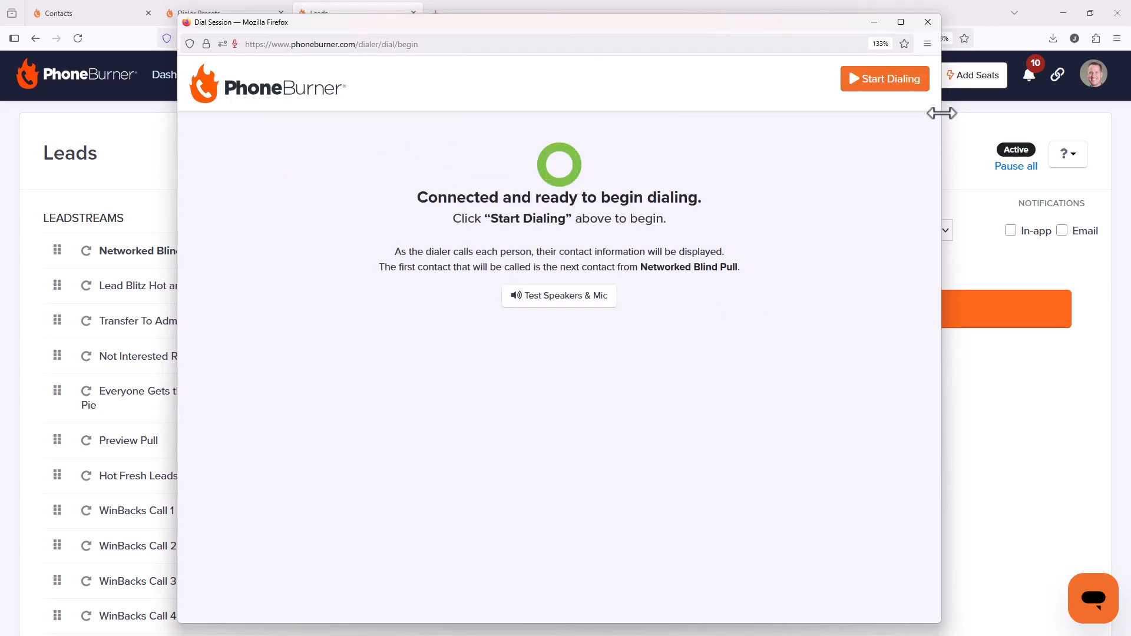
click(902, 78)
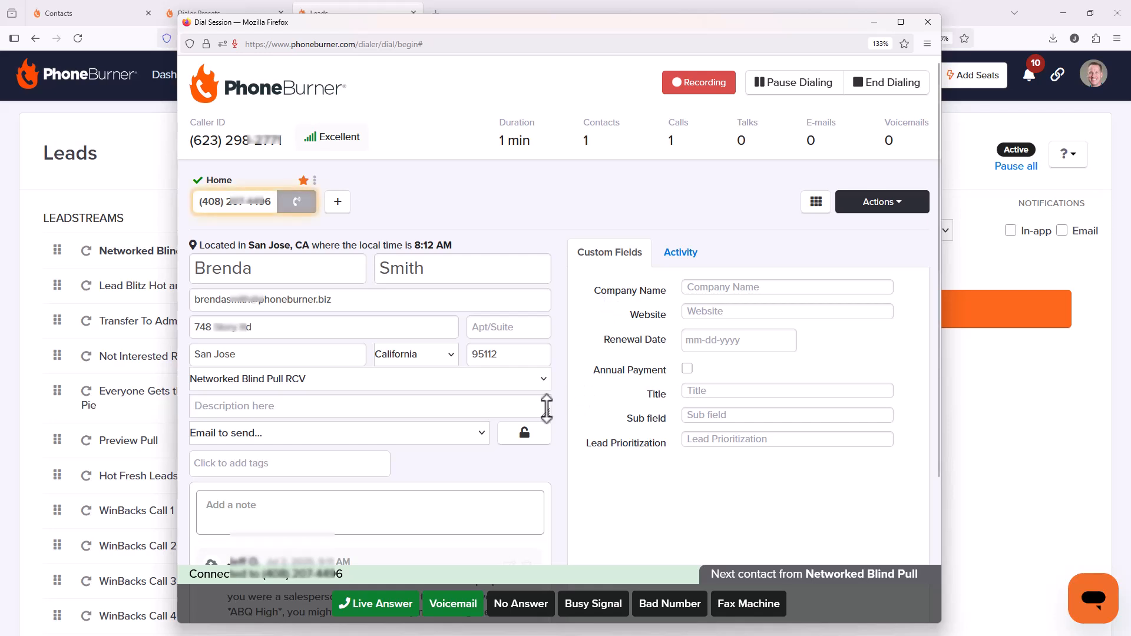
Step: Log the first call as Voicemail, and the second as a Live Answer, ended with the Set Appointment disposition
click(451, 607)
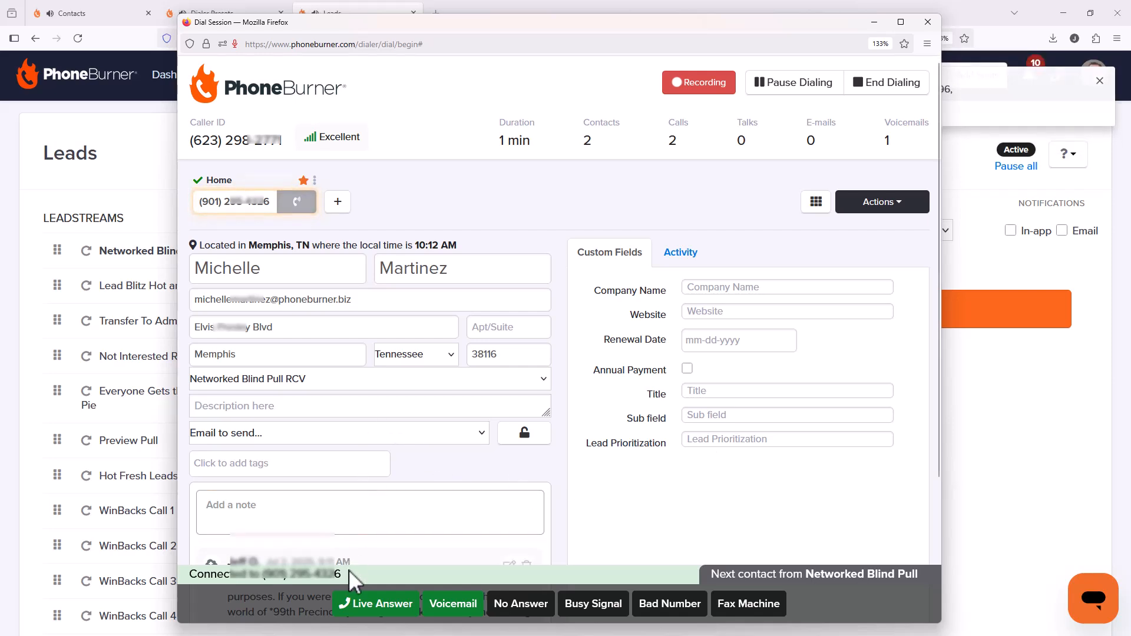
click(354, 605)
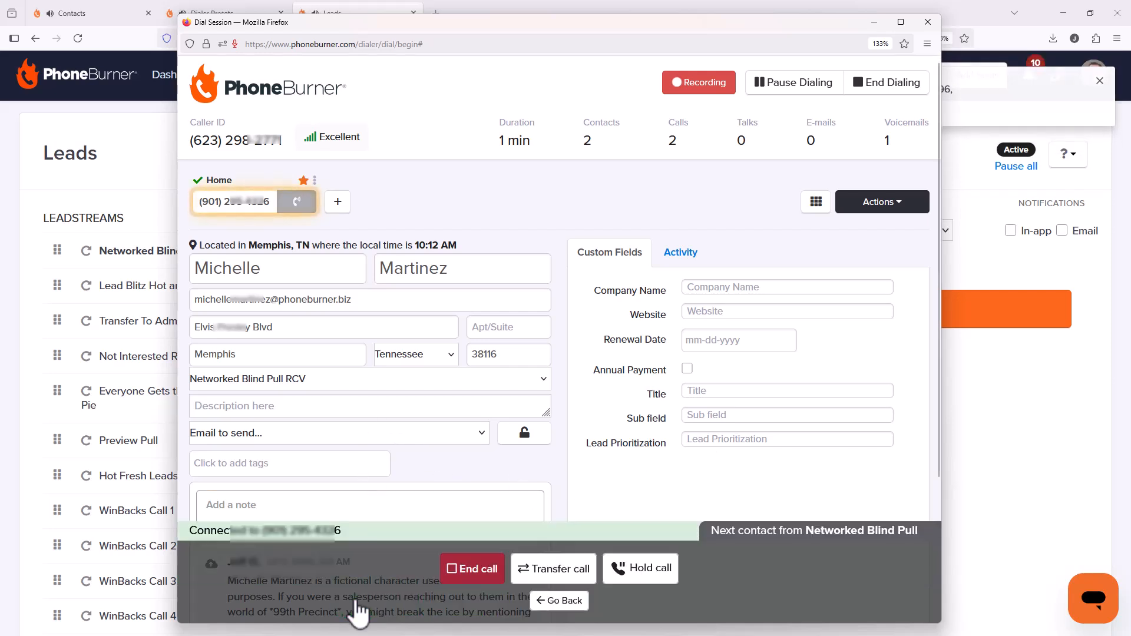
click(477, 574)
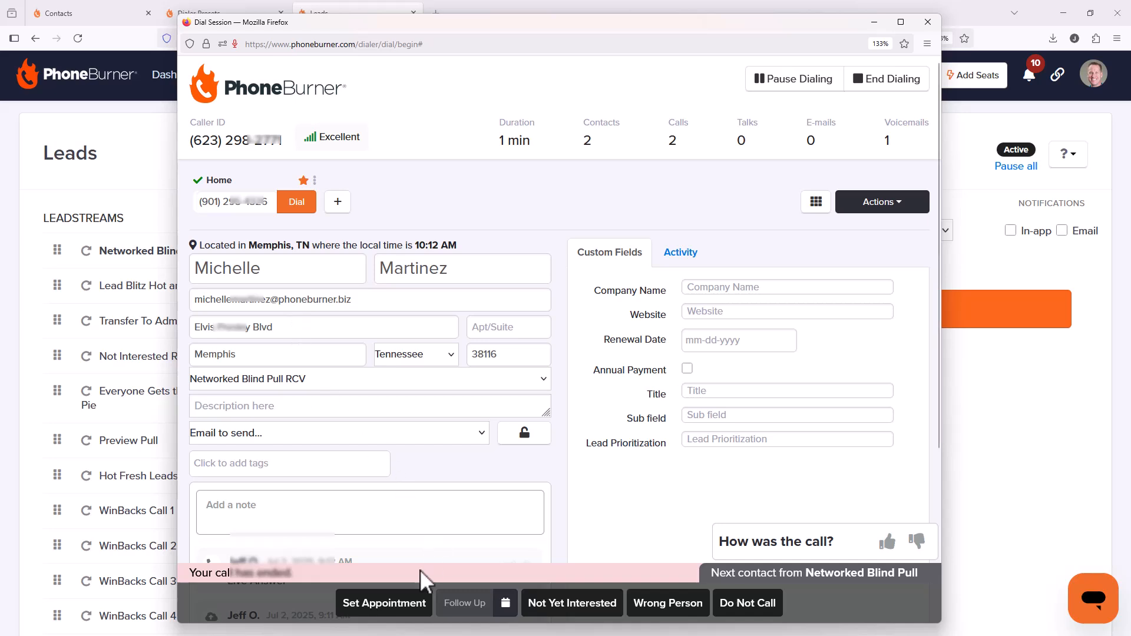
click(373, 607)
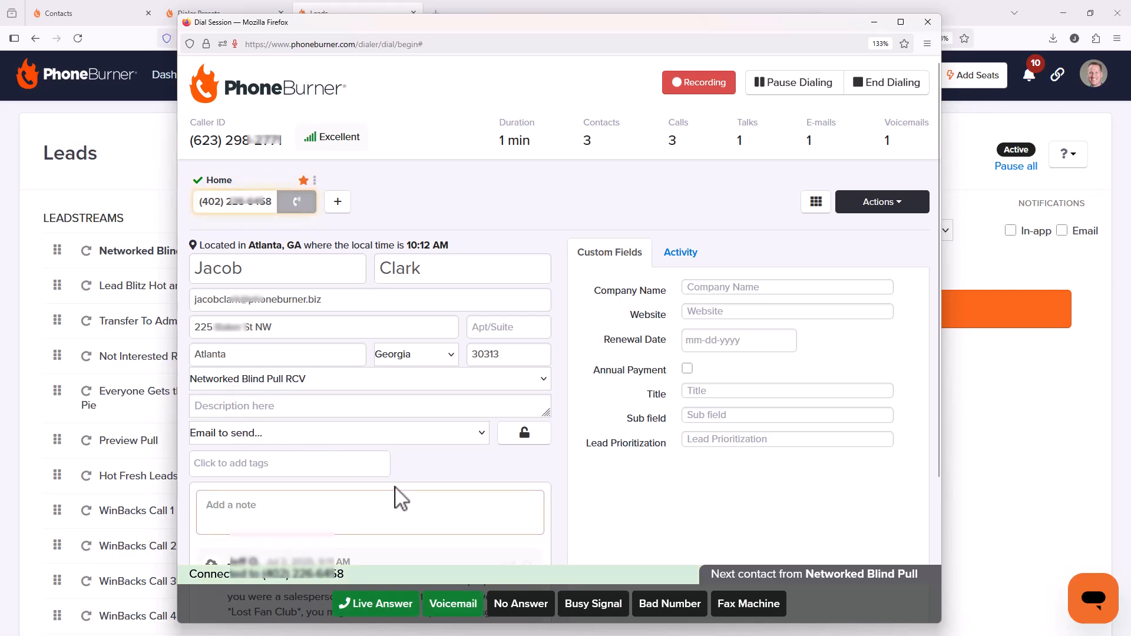
Step: Log the third call as a Live Answer, end it, and disposition it as Follow Up dated July 16, 2025
click(378, 604)
click(485, 569)
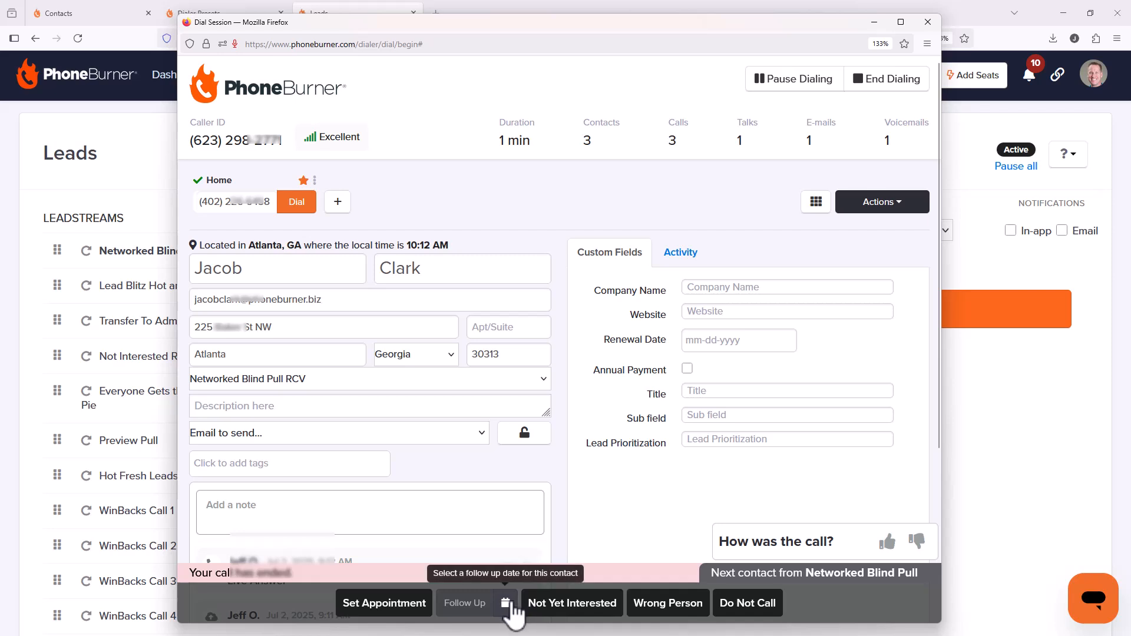
click(508, 603)
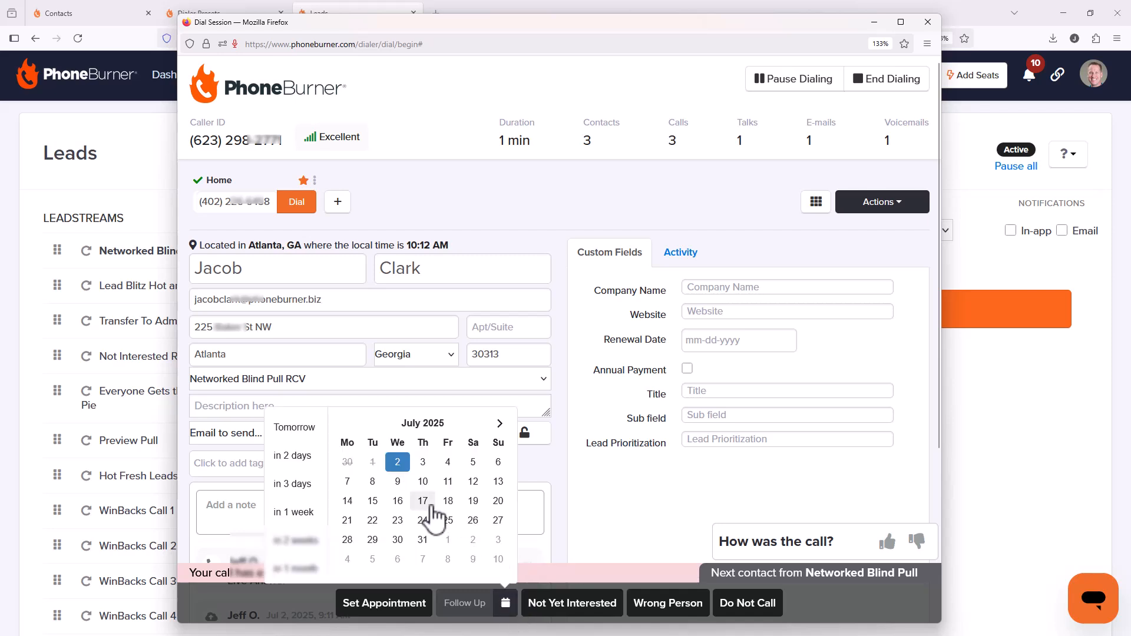
click(400, 506)
click(399, 506)
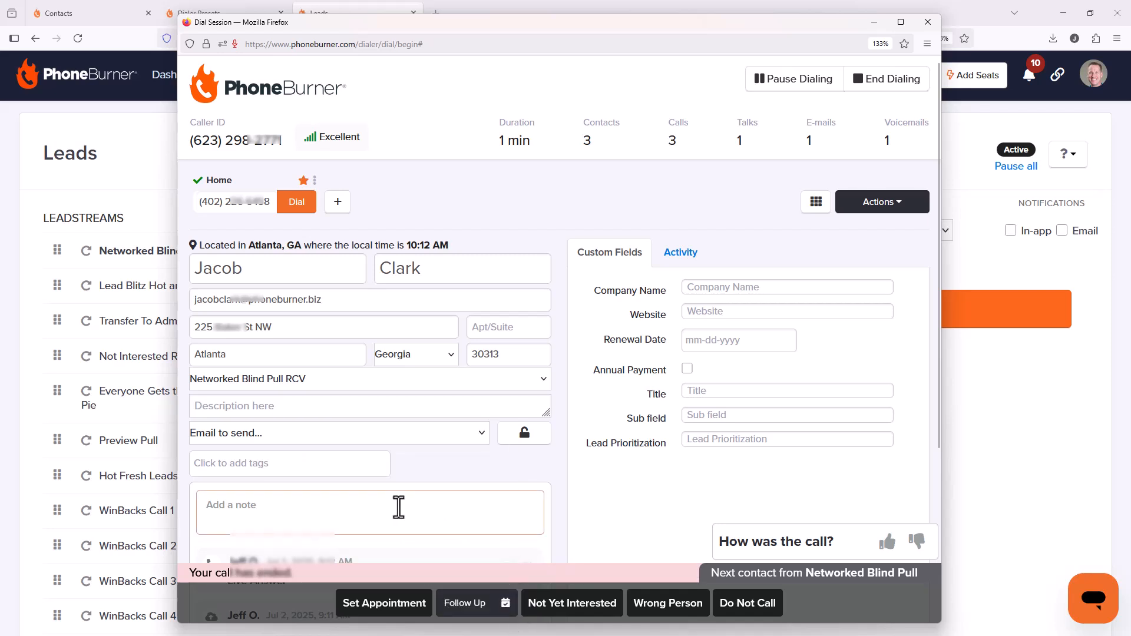
click(474, 607)
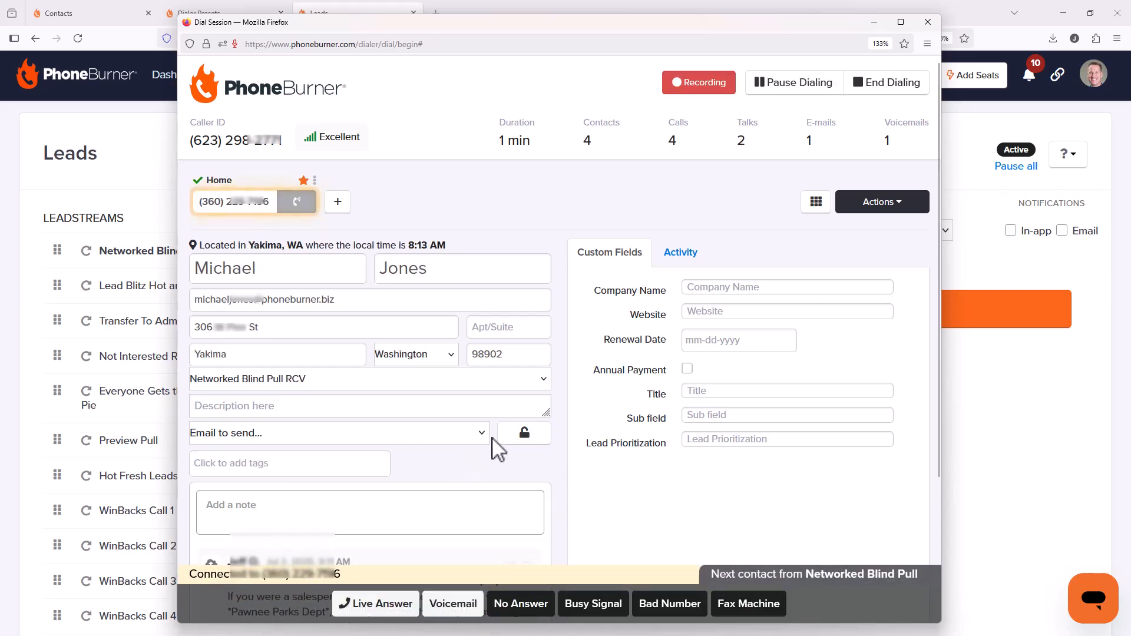
Step: Log the fourth call as a Live Answer, end it, and disposition it as Follow Up dated July 2, 2025
click(375, 604)
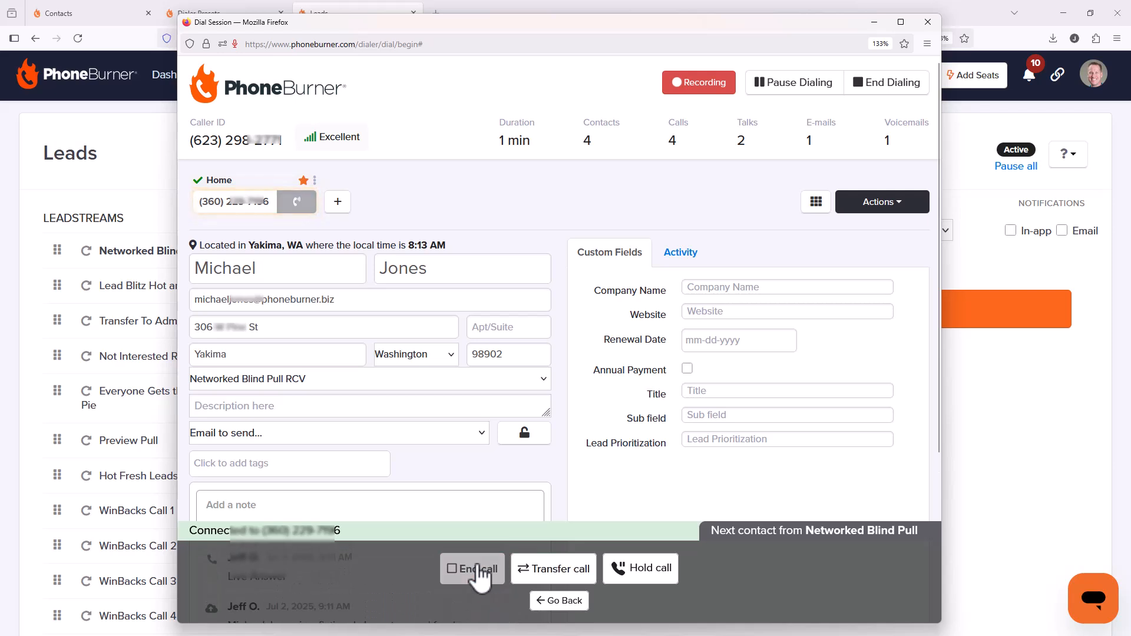
click(477, 569)
click(506, 602)
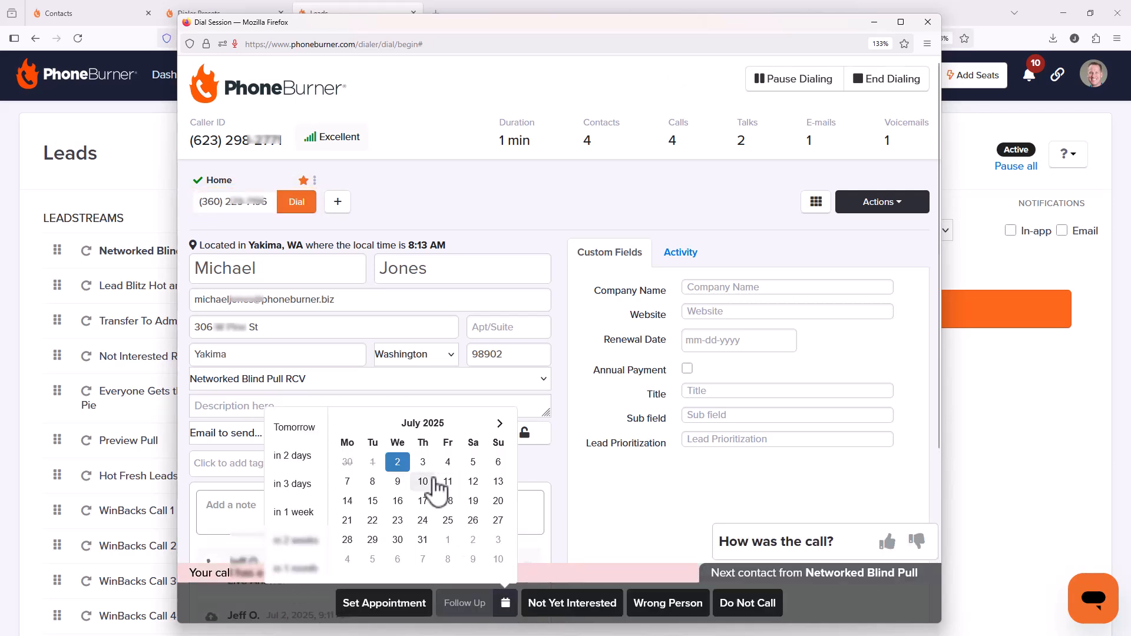
click(399, 463)
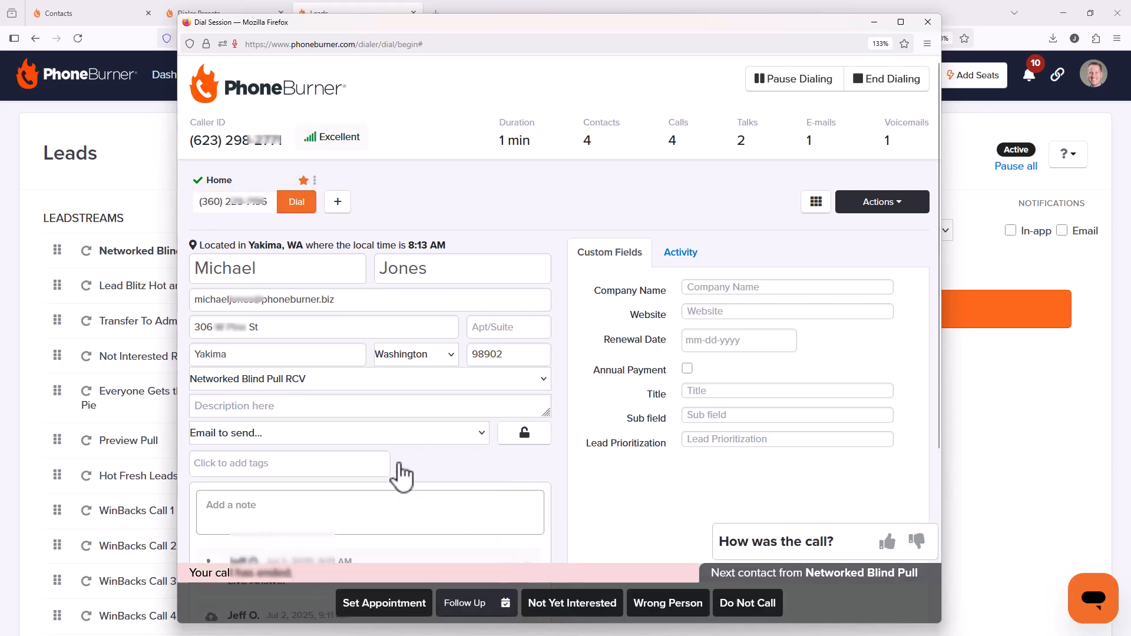
click(455, 603)
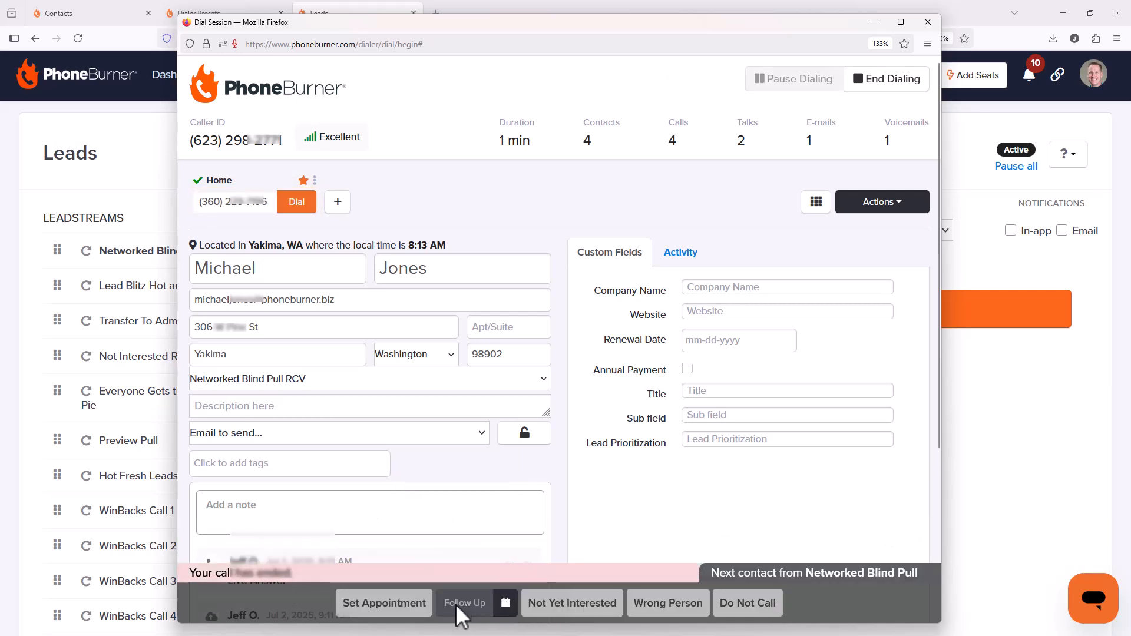
Step: End the dial session and close its window
click(891, 75)
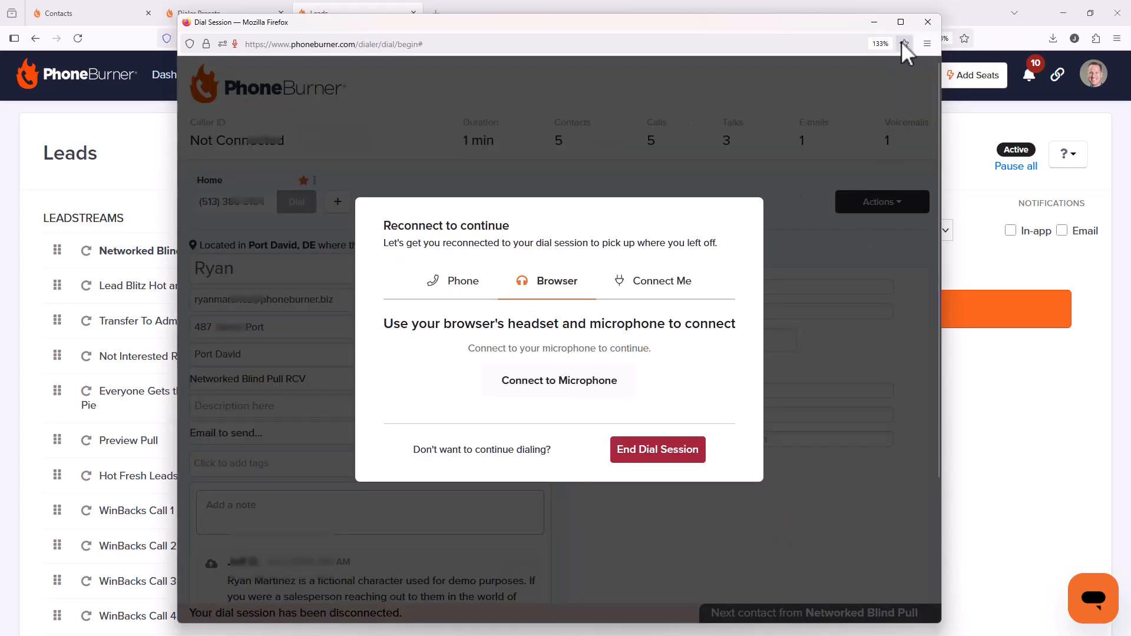
click(927, 22)
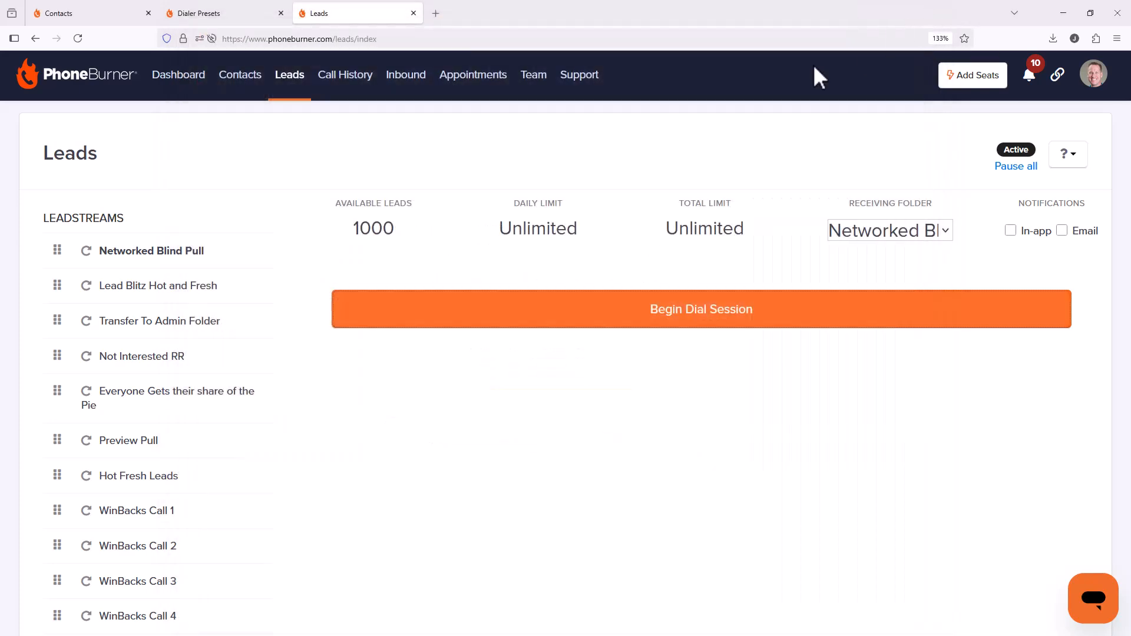
Step: On the Contacts page, check the first agent's APT's folder for the contact given the Set Appointment disposition
click(252, 83)
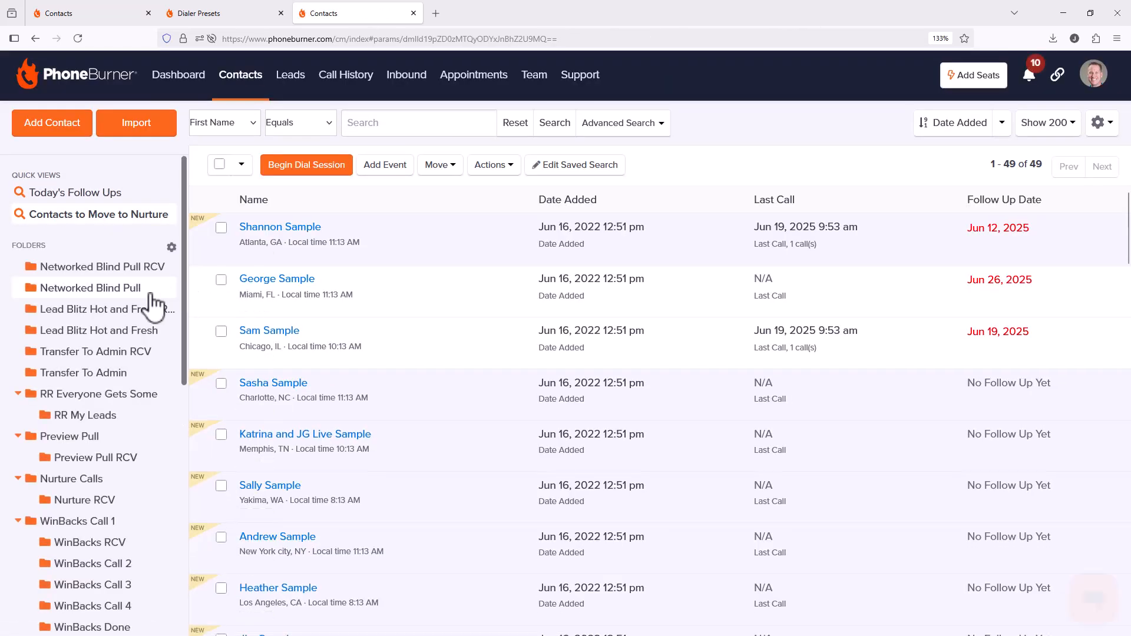
scroll(151, 306, down, 5)
scroll(152, 318, down, 3)
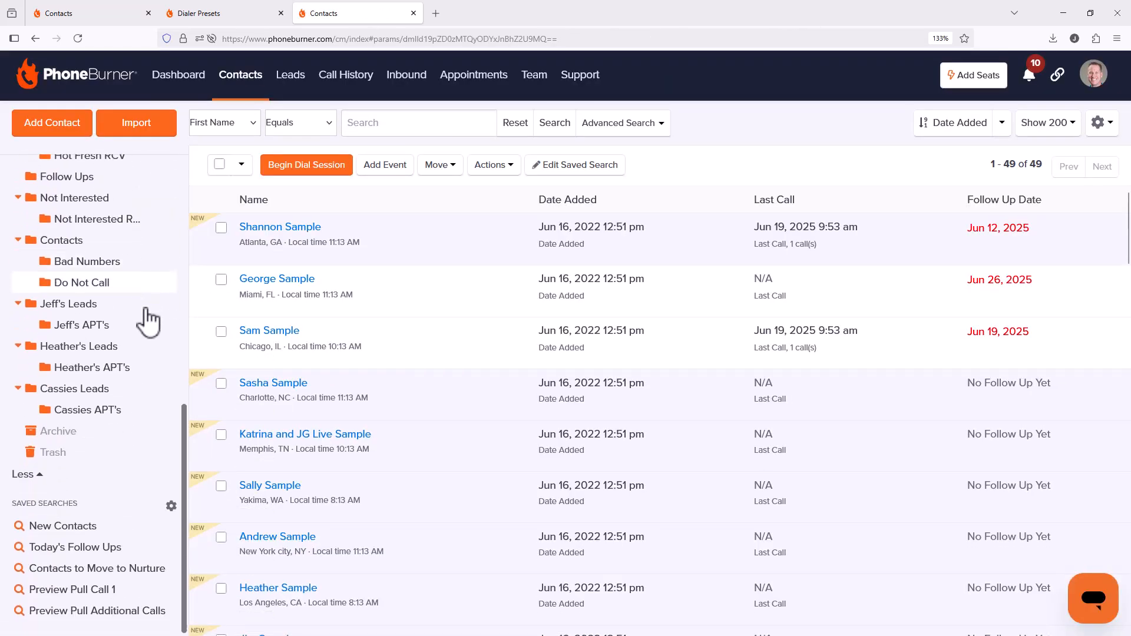
click(87, 326)
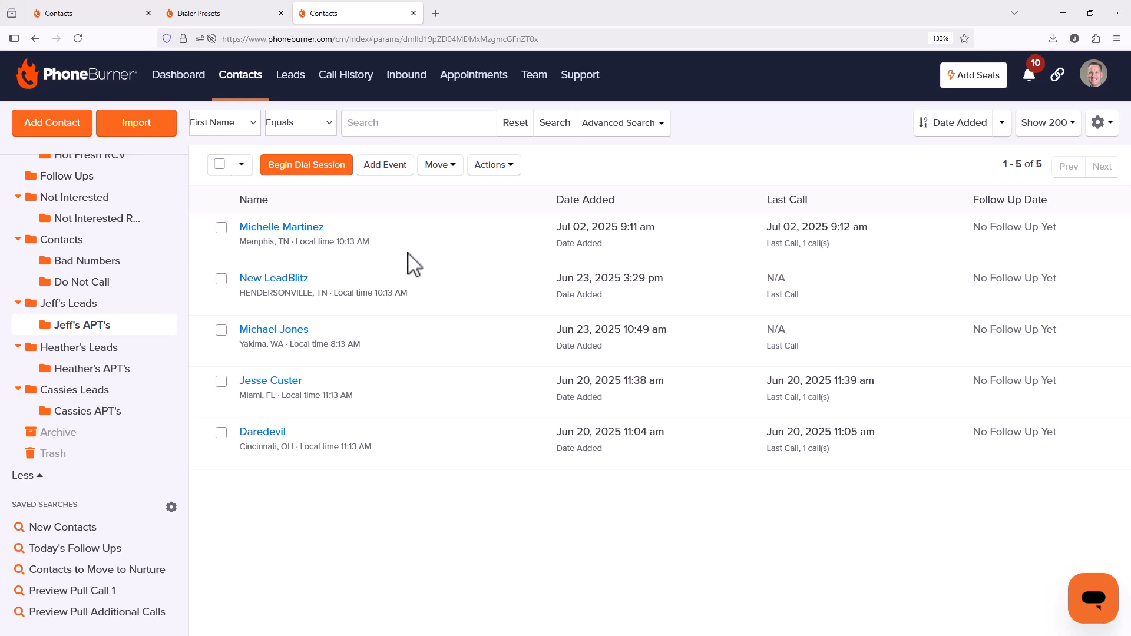
Step: Open the Follow Ups folder and check that it holds the contacts dispositioned as Follow Up by the first agent
scroll(179, 366, up, 5)
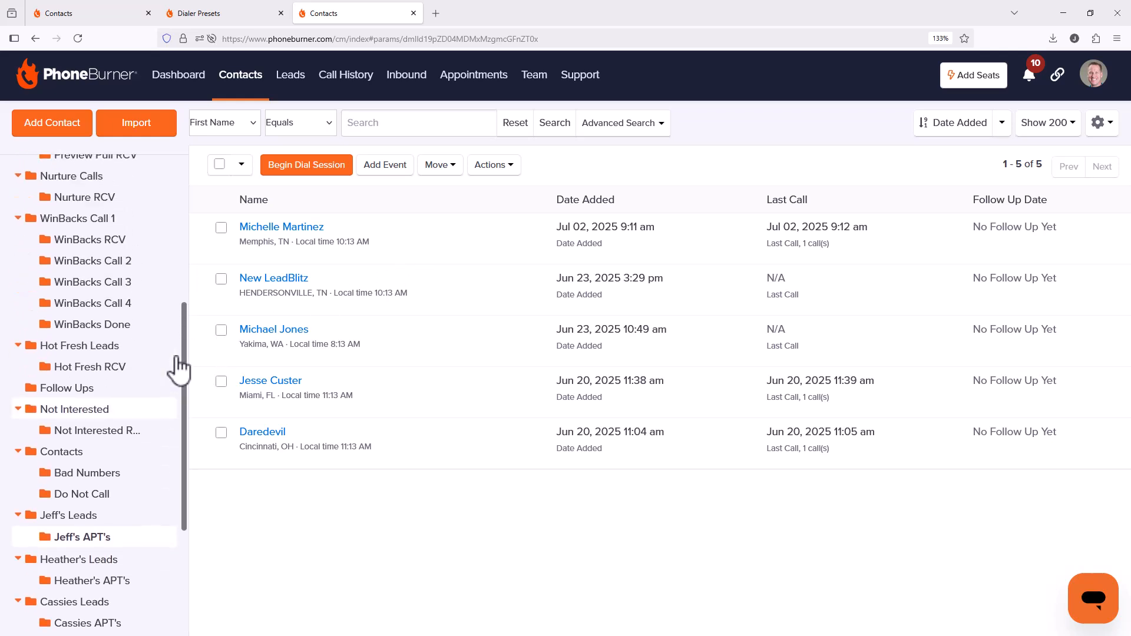
scroll(179, 366, up, 5)
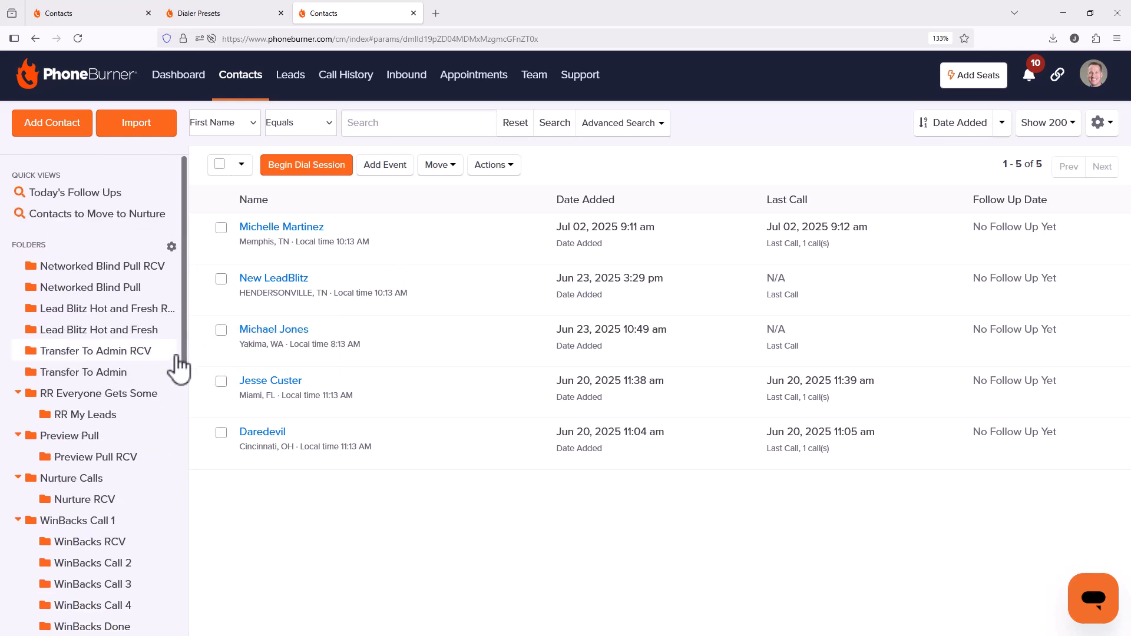
scroll(178, 364, down, 8)
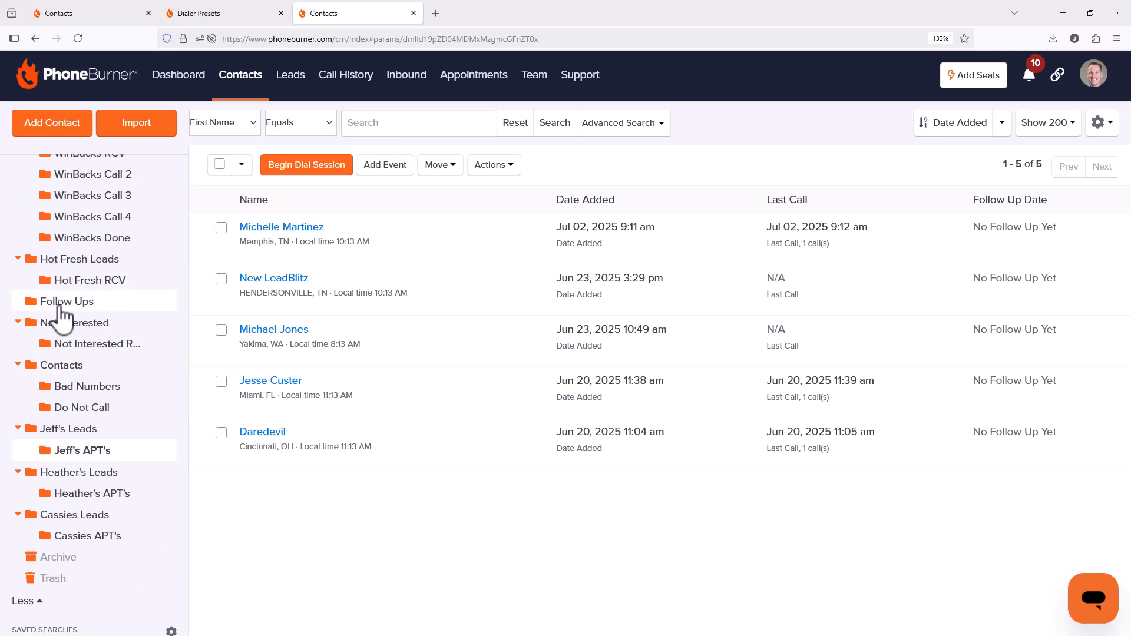
click(61, 304)
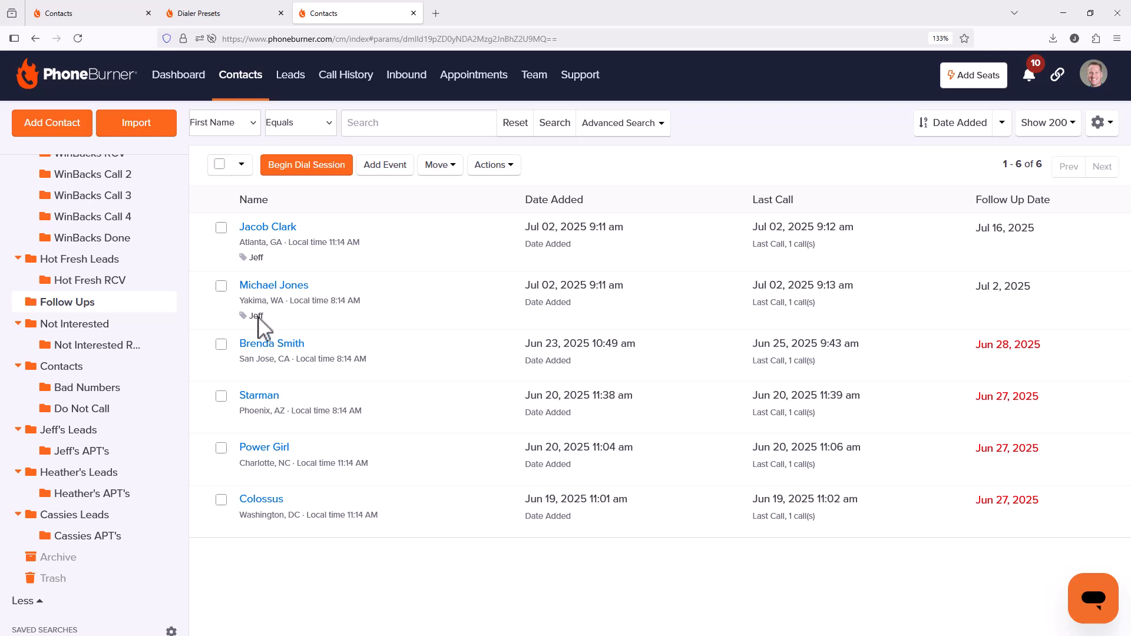
Step: From the team's Live Calls list, log in to the second agent's account
click(535, 79)
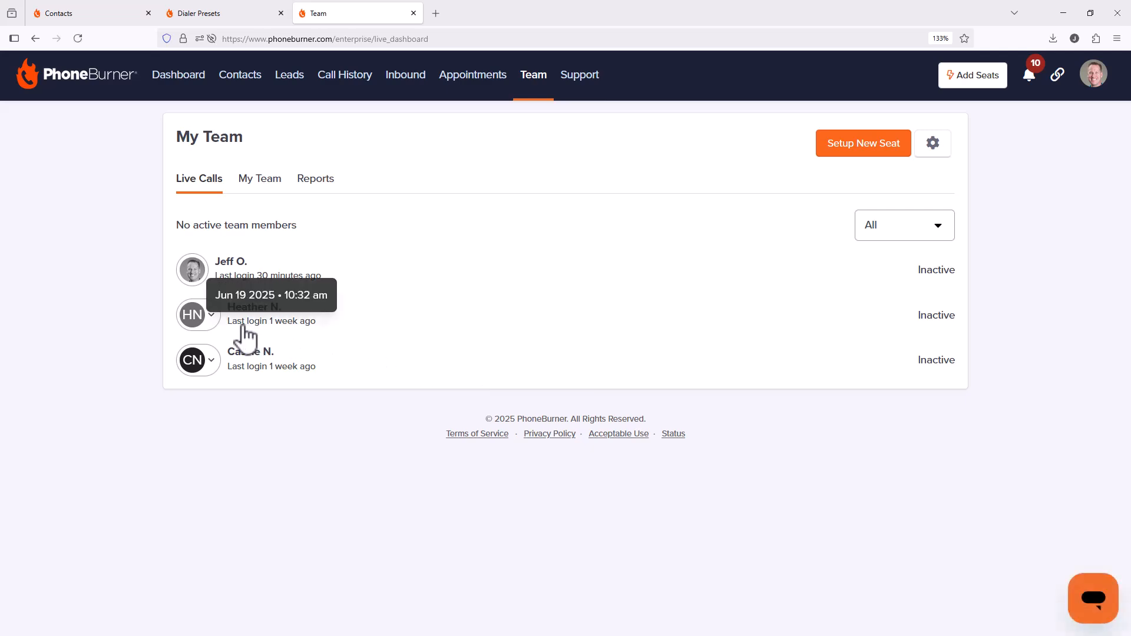
click(211, 326)
click(200, 355)
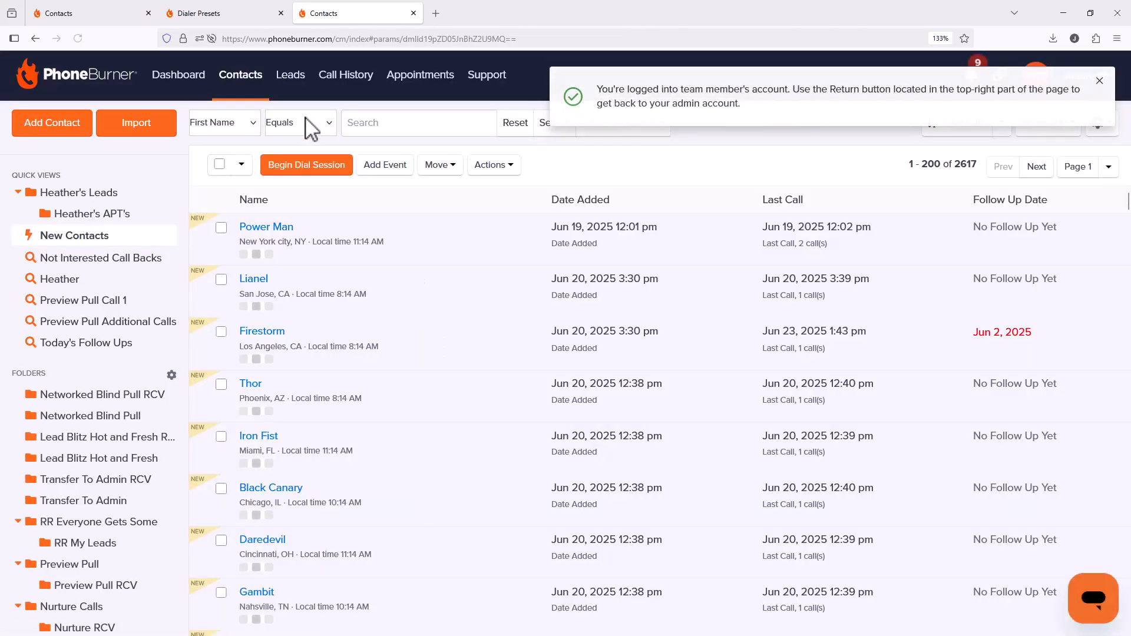
Step: Begin a dial session from the second agent's Networked Blind Pull LeadStream and move its window clear of the LeadStreams list
click(290, 75)
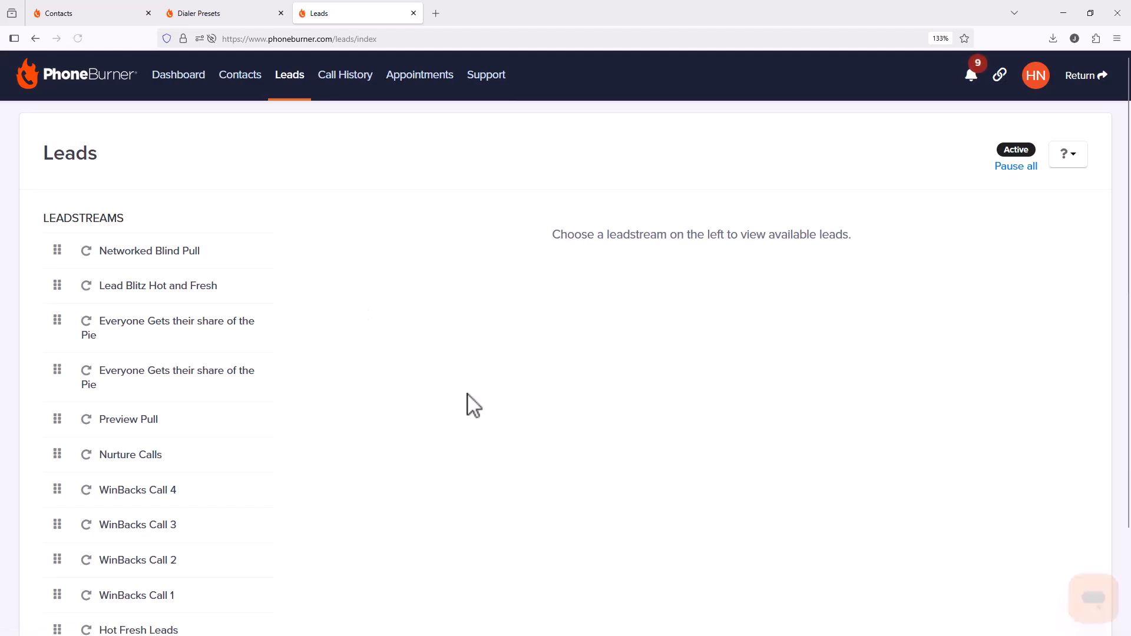
click(186, 253)
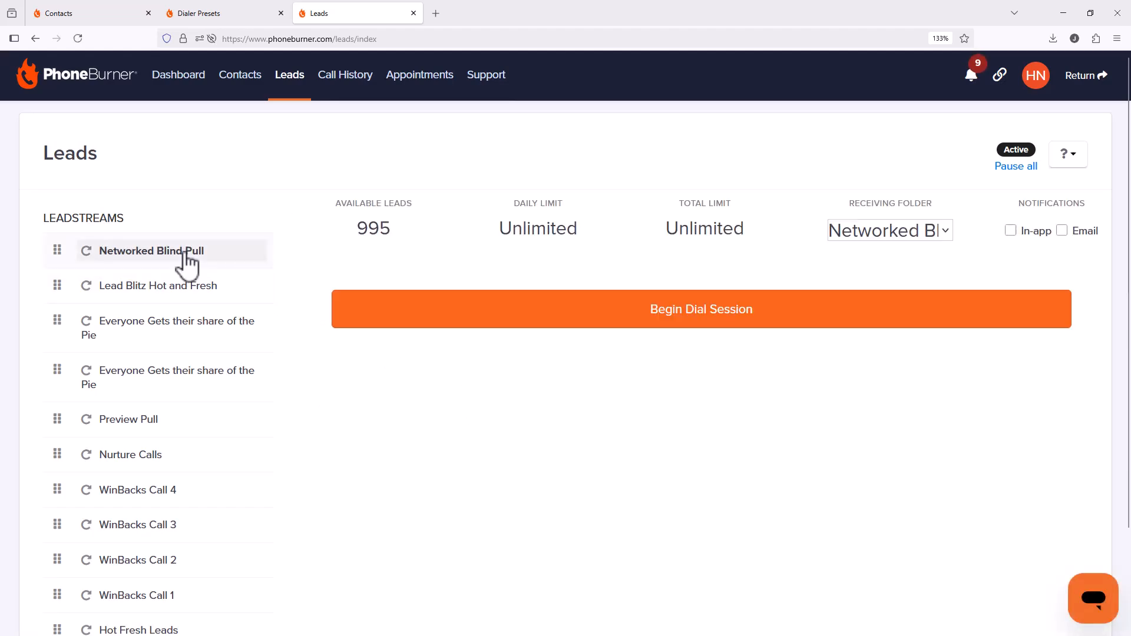
click(627, 319)
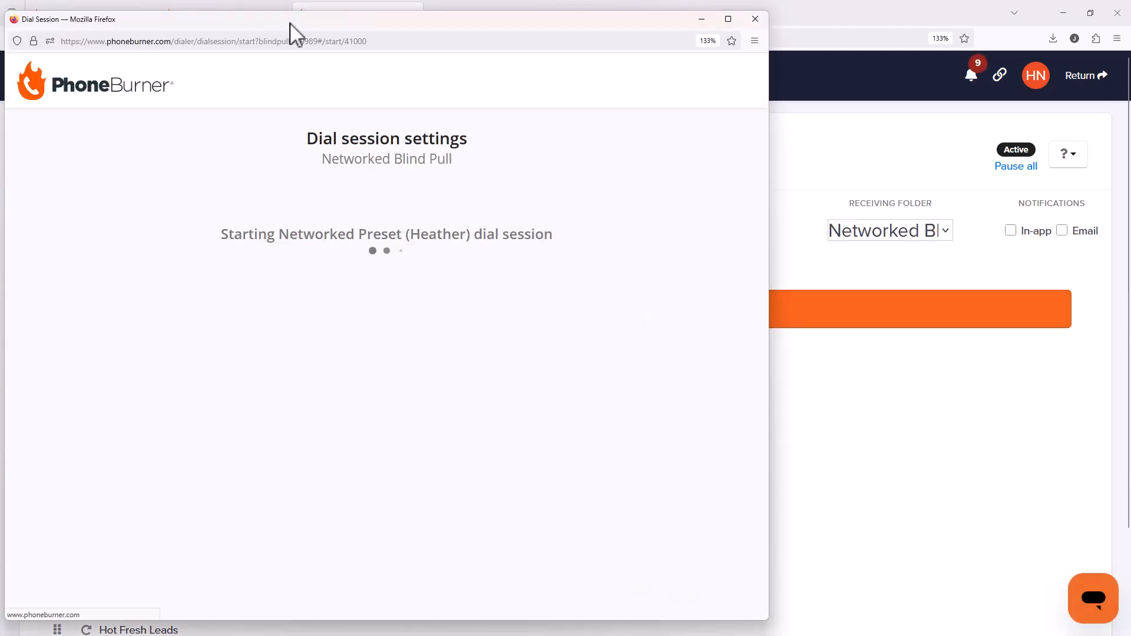
drag(291, 19, 470, 14)
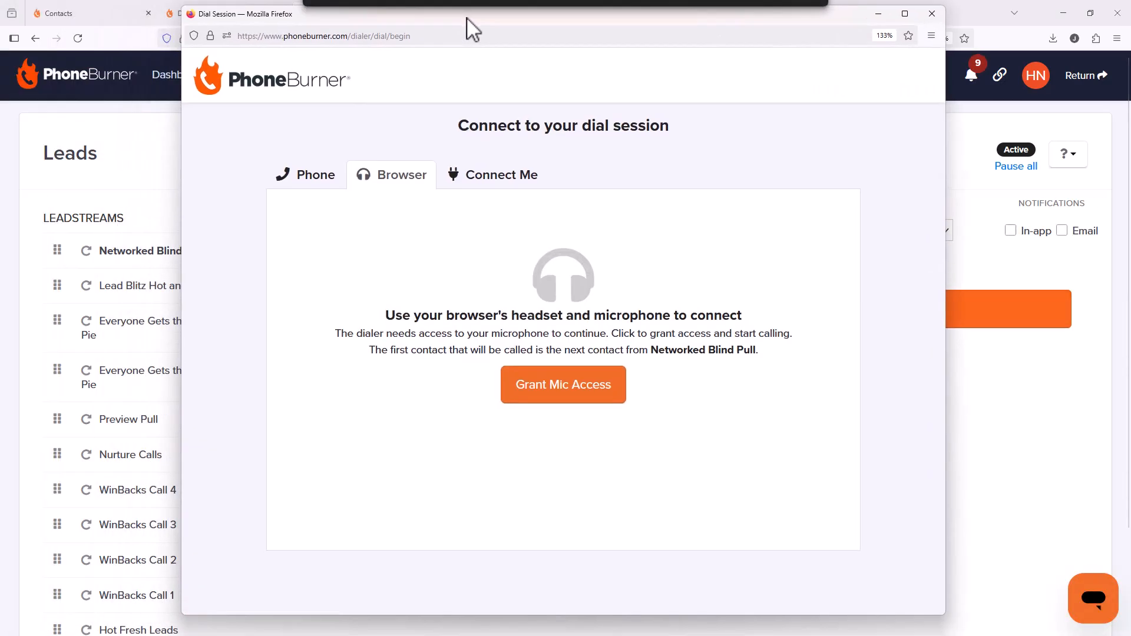
Step: Connect to the dial session through the browser by allowing microphone access, and start dialing
click(536, 392)
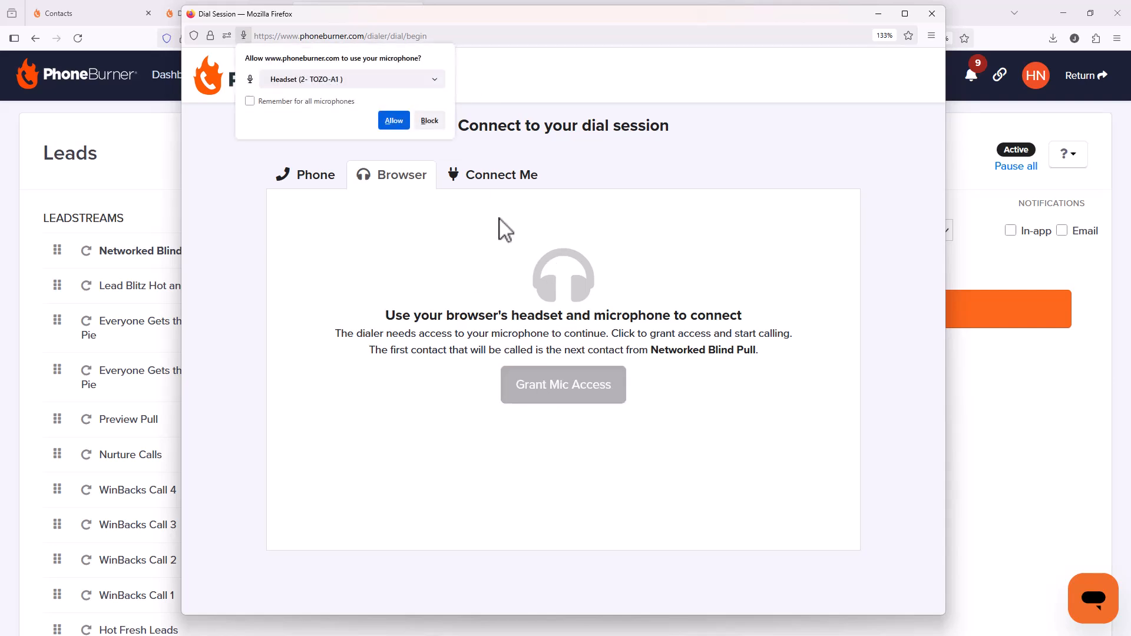
click(394, 120)
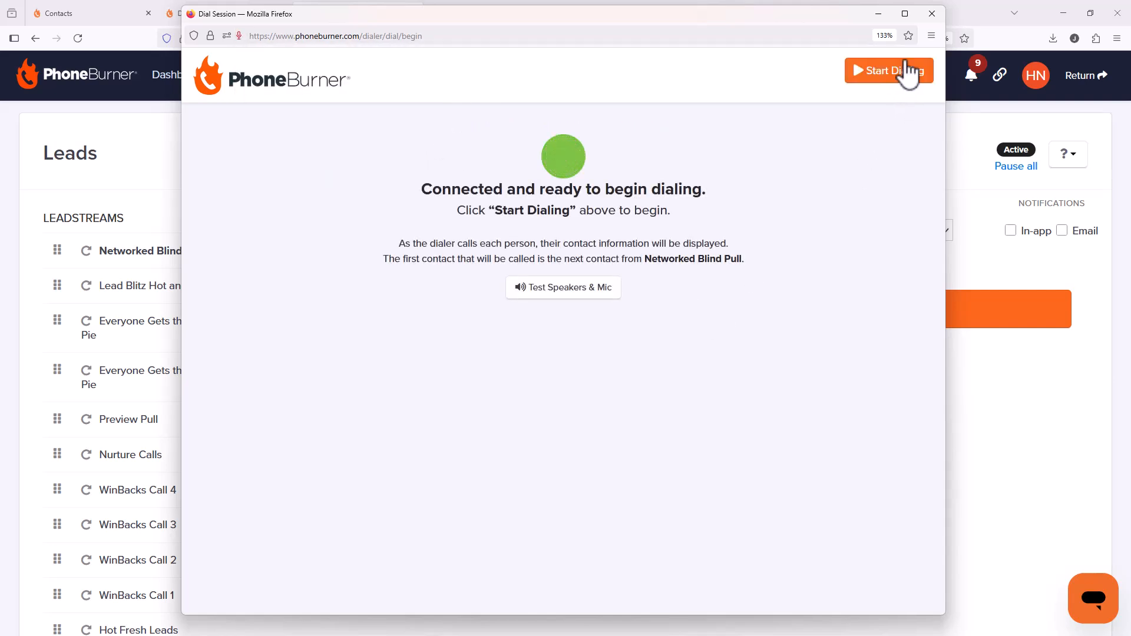
click(905, 69)
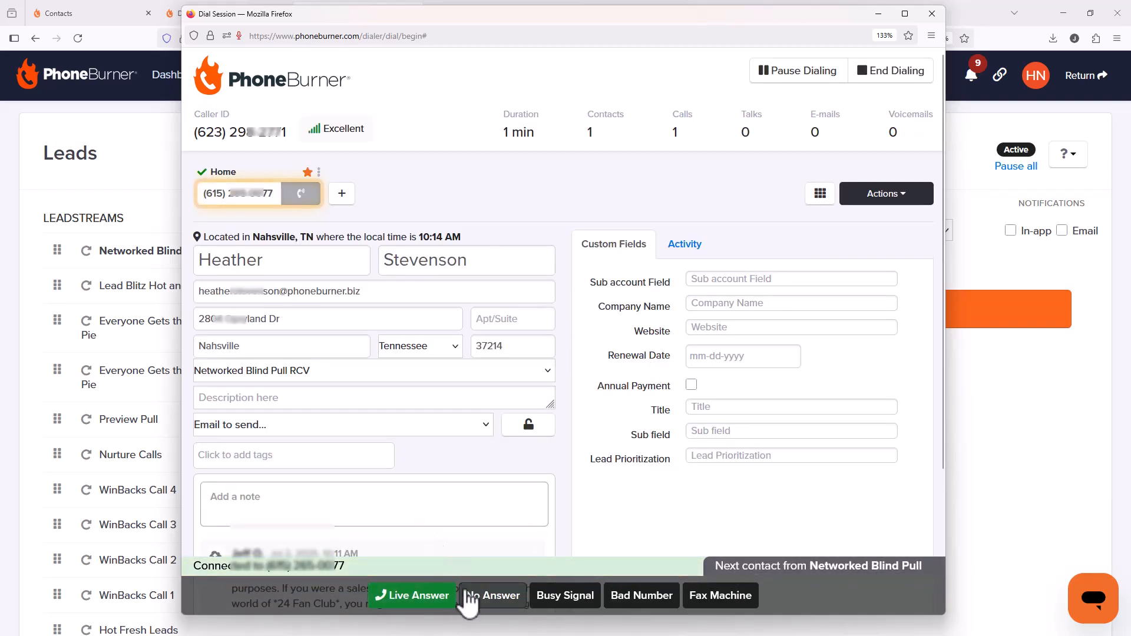
Step: Log the first call as No Answer, and the second as a Live Answer dispositioned as Set Appointment
click(503, 602)
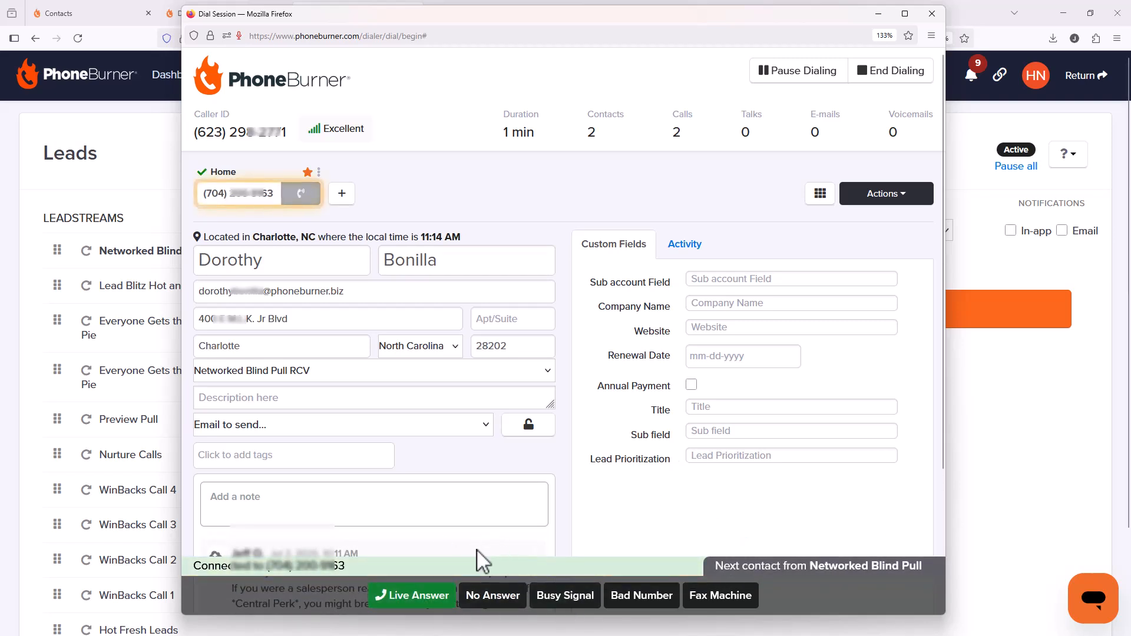
click(410, 595)
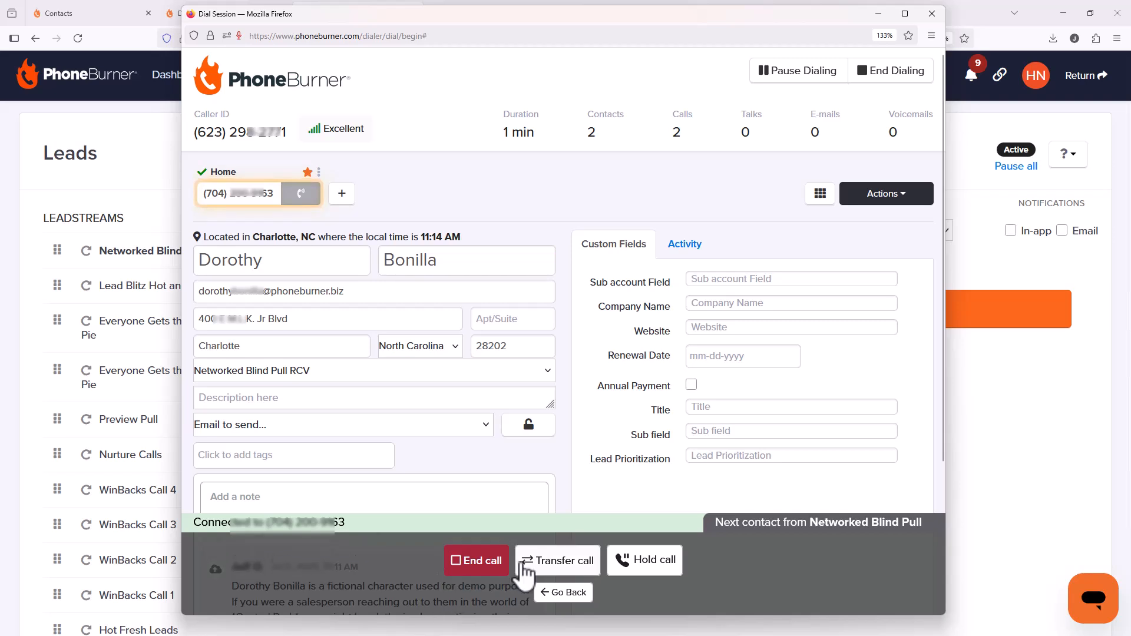
click(473, 560)
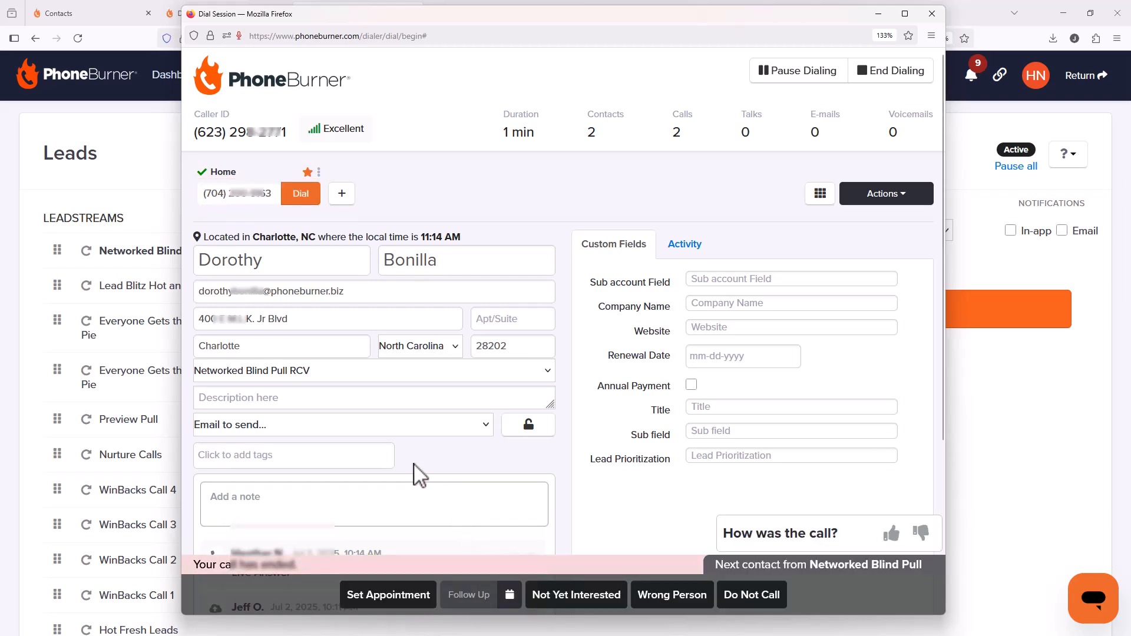
click(381, 597)
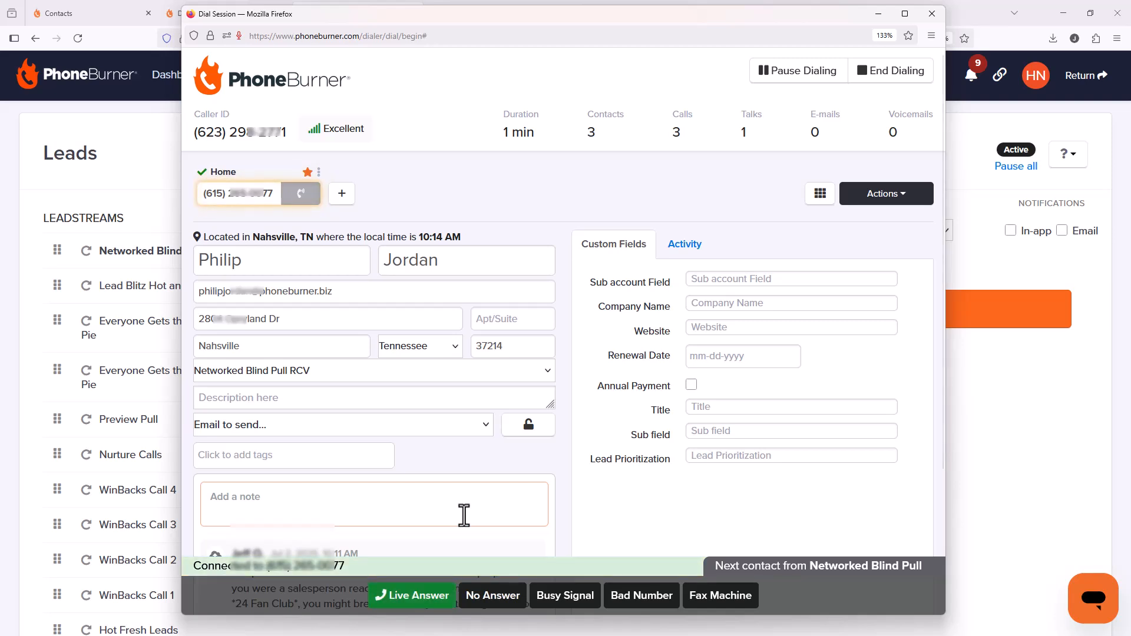
Step: Log the third call as a Live Answer, end it, and disposition it as Follow Up dated July 18, 2025
click(407, 596)
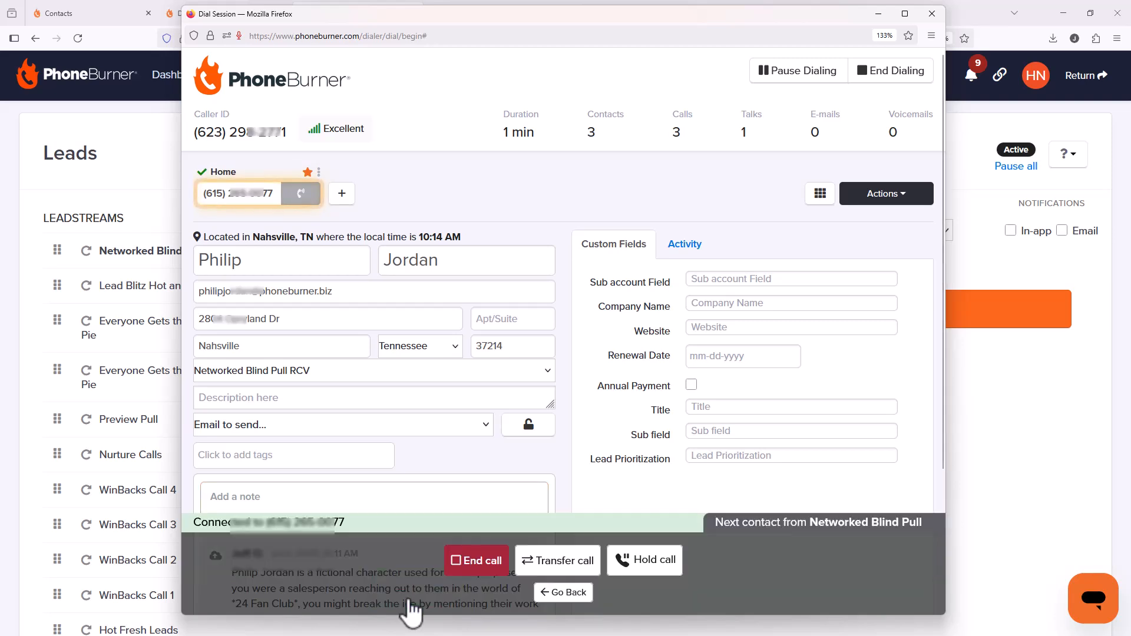
click(465, 565)
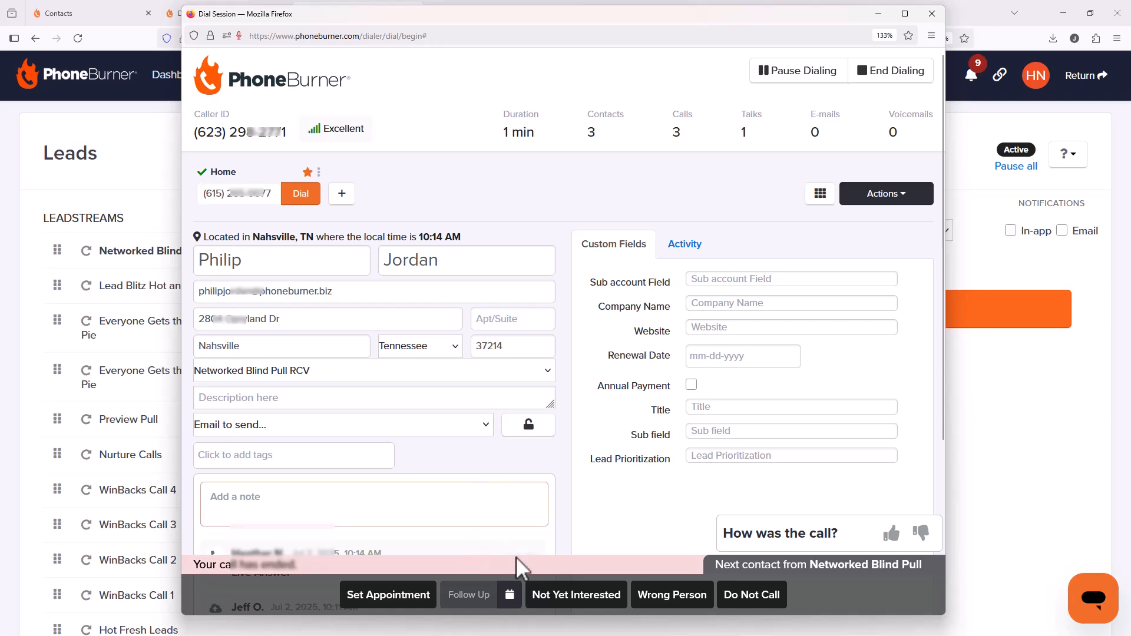
click(510, 595)
click(460, 501)
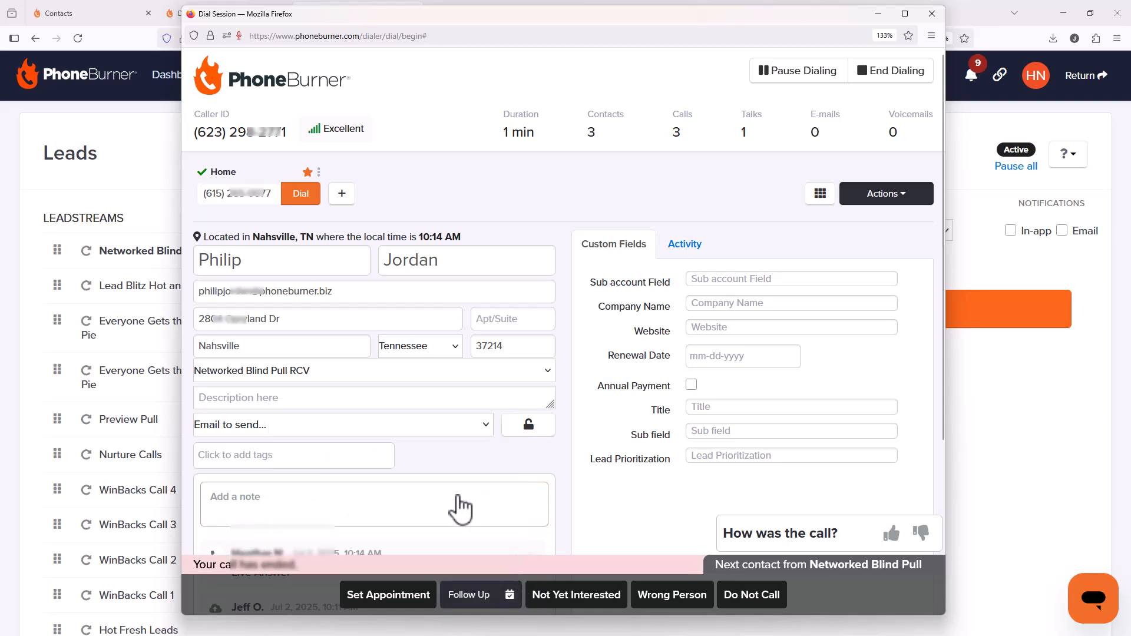
click(469, 595)
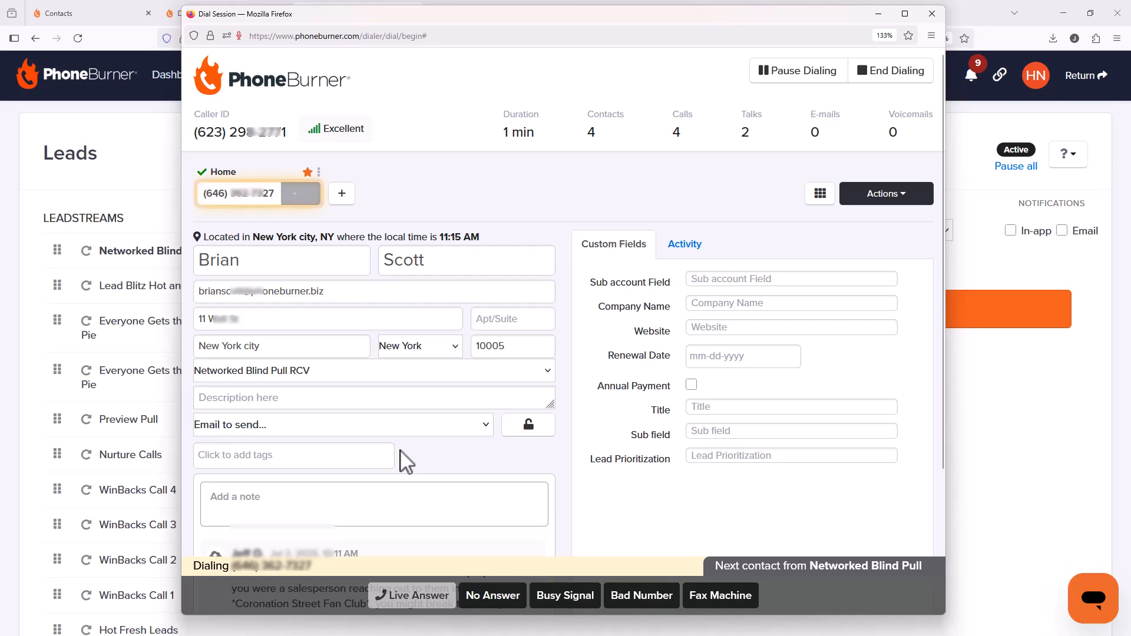
Step: Log the fourth call as a Live Answer, end it, and disposition it as Follow Up dated July 2, 2025
click(407, 595)
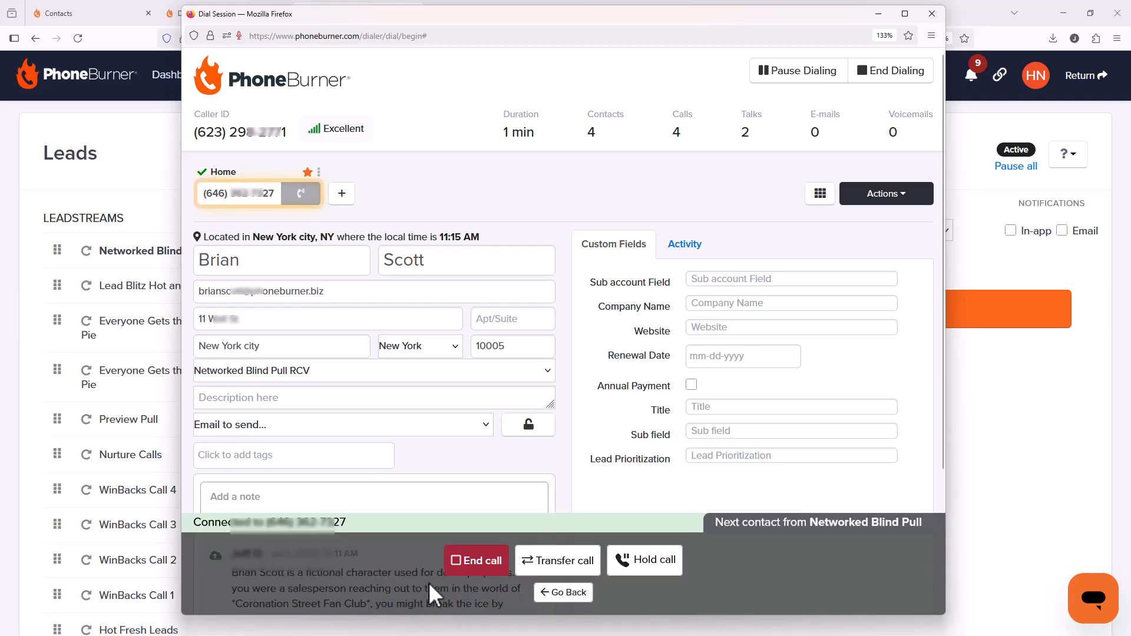
click(483, 561)
click(509, 596)
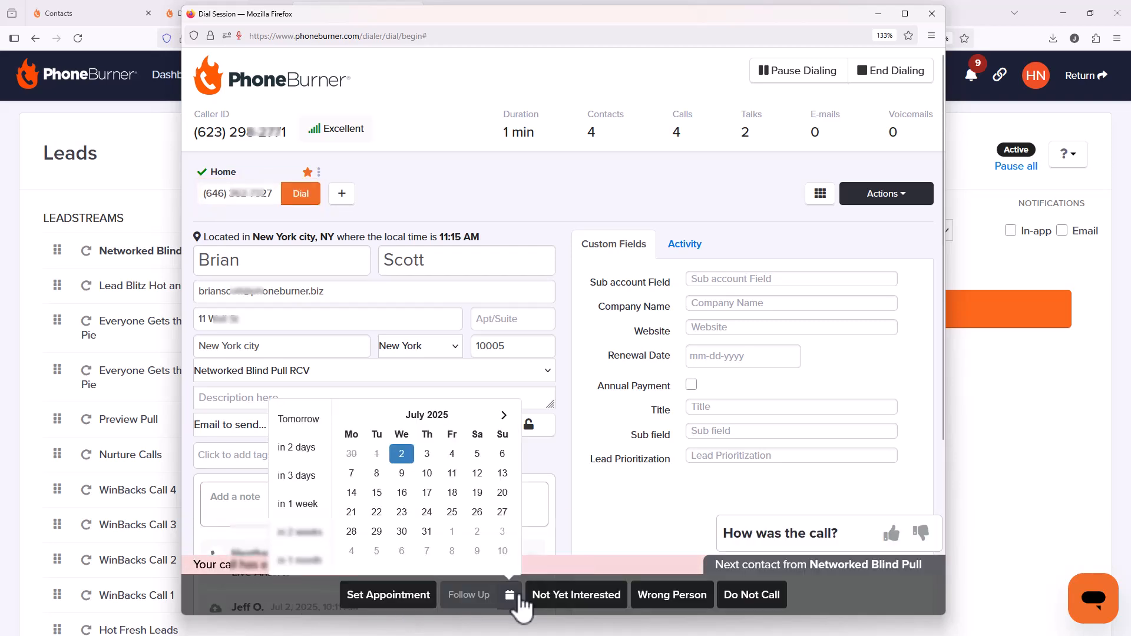
click(401, 453)
click(468, 595)
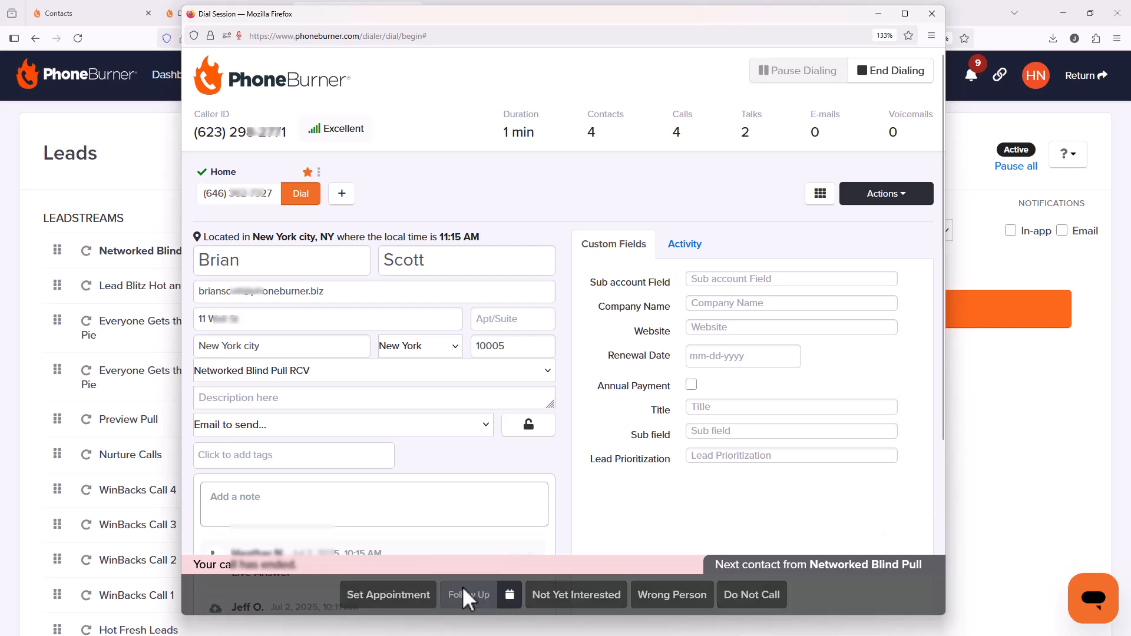
Step: End the second agent's dial session and close its window
click(903, 77)
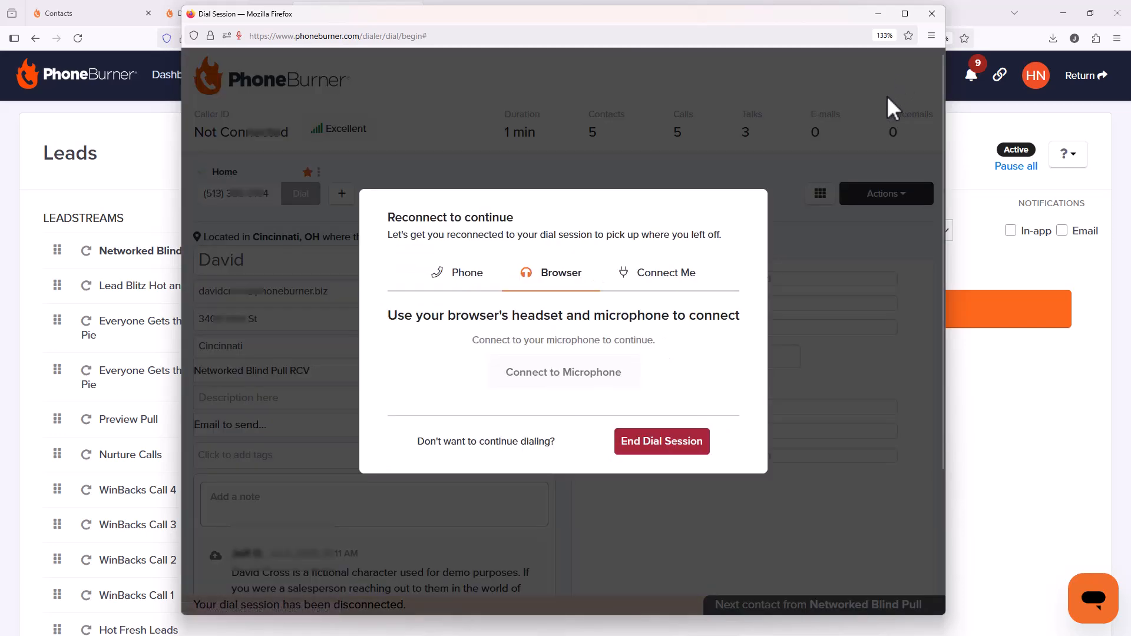
click(931, 13)
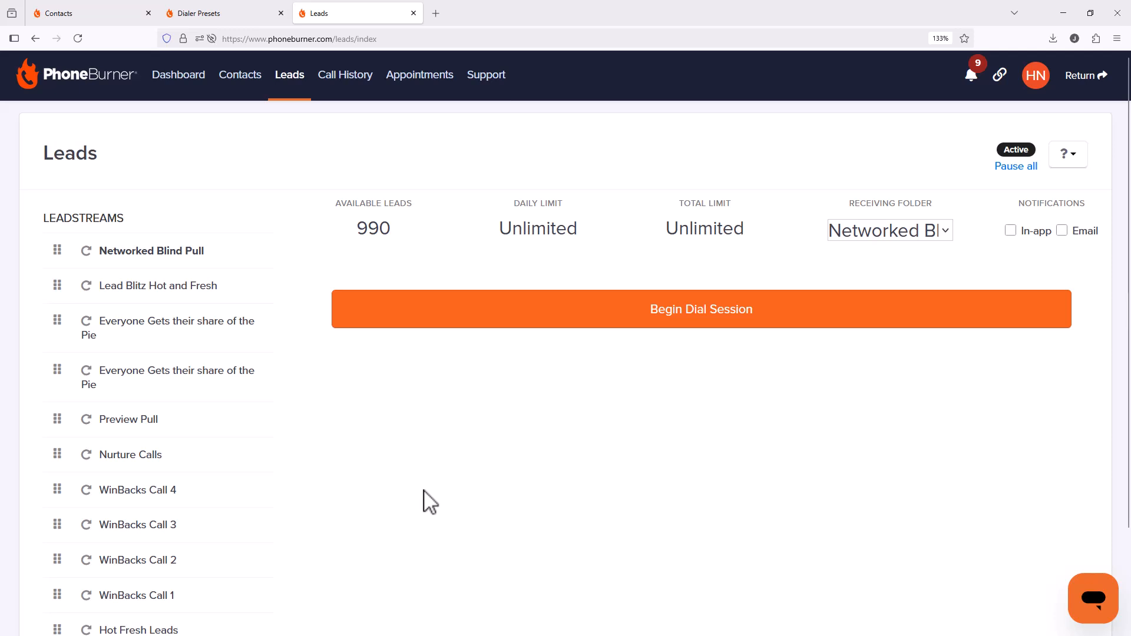
Step: On the second agent's Contacts page, check the shared Follow Ups folder for both agents' follow-up contacts and their tags
click(241, 87)
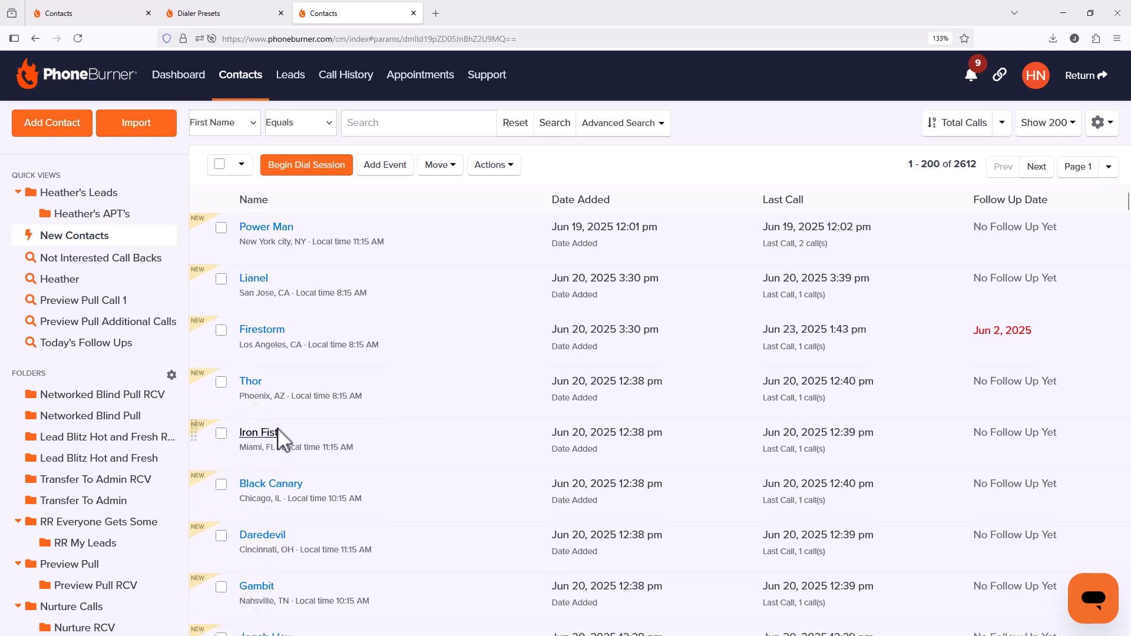
scroll(151, 430, down, 4)
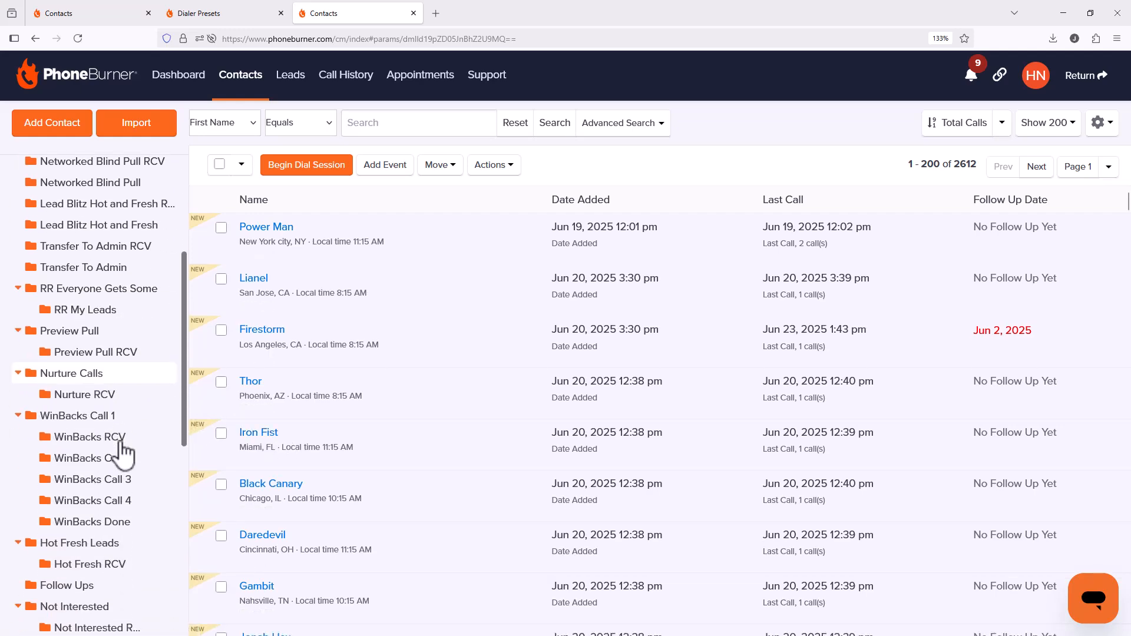
click(86, 586)
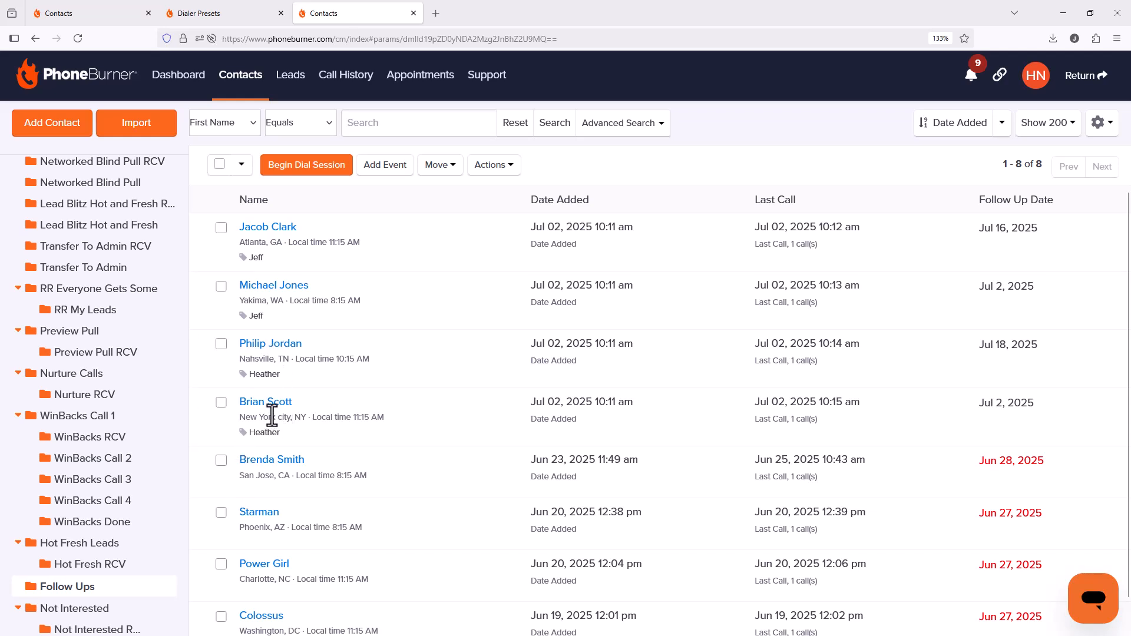
Step: Open the Today's Follow Ups saved search and check which agents' contacts it includes
scroll(137, 552, down, 2)
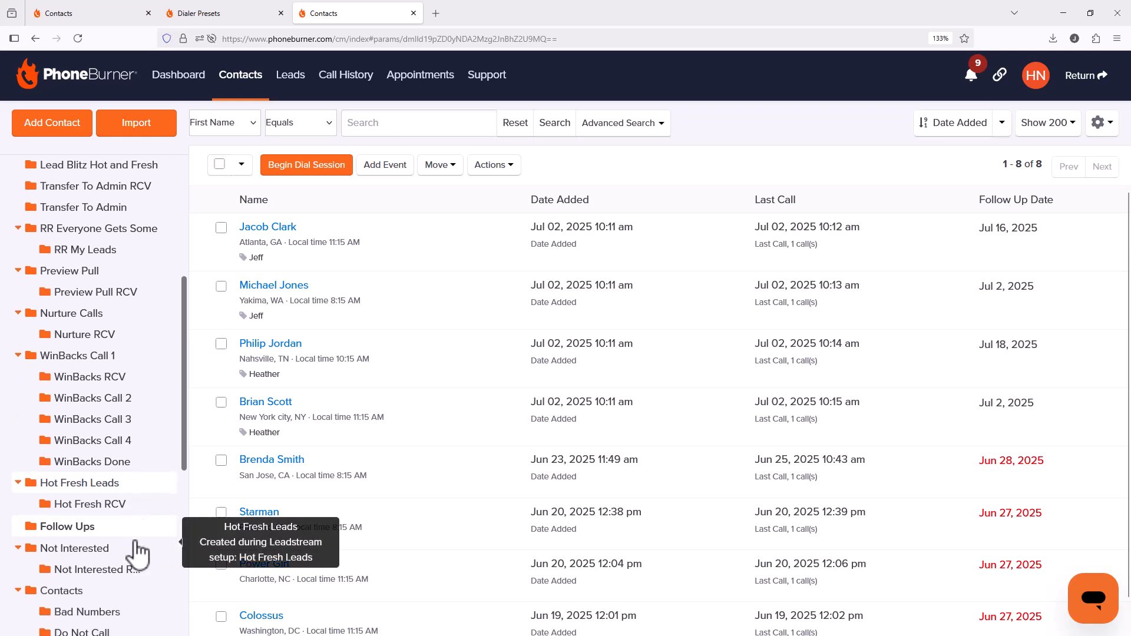
scroll(139, 551, up, 10)
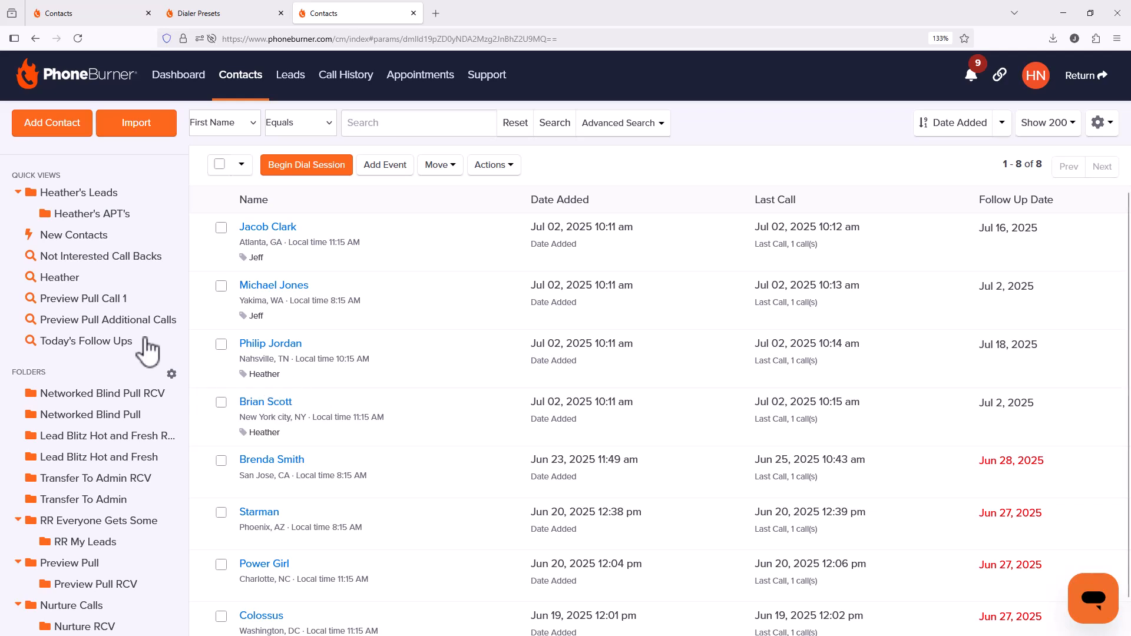
click(106, 347)
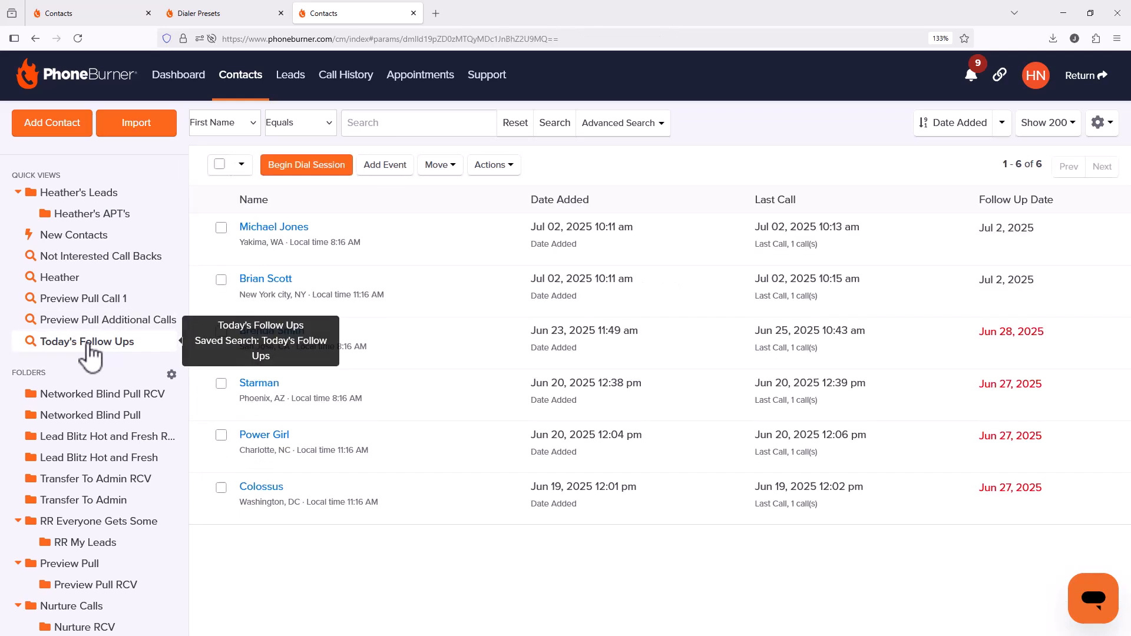
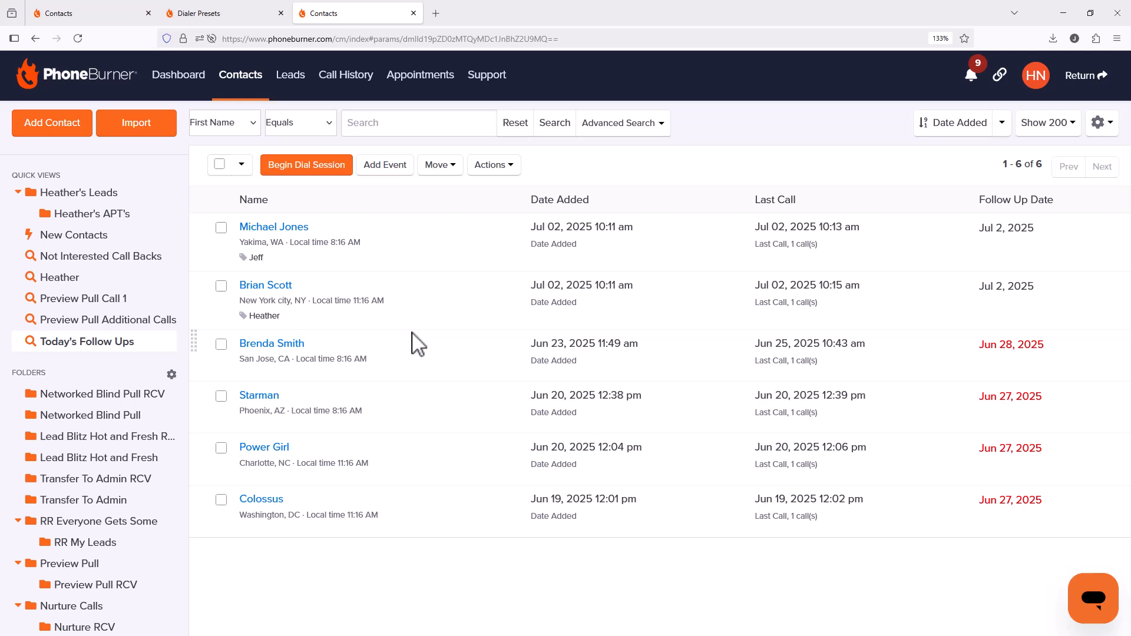
Step: Start an advanced contact search and require the tag bearing the second agent's name
click(625, 132)
click(342, 154)
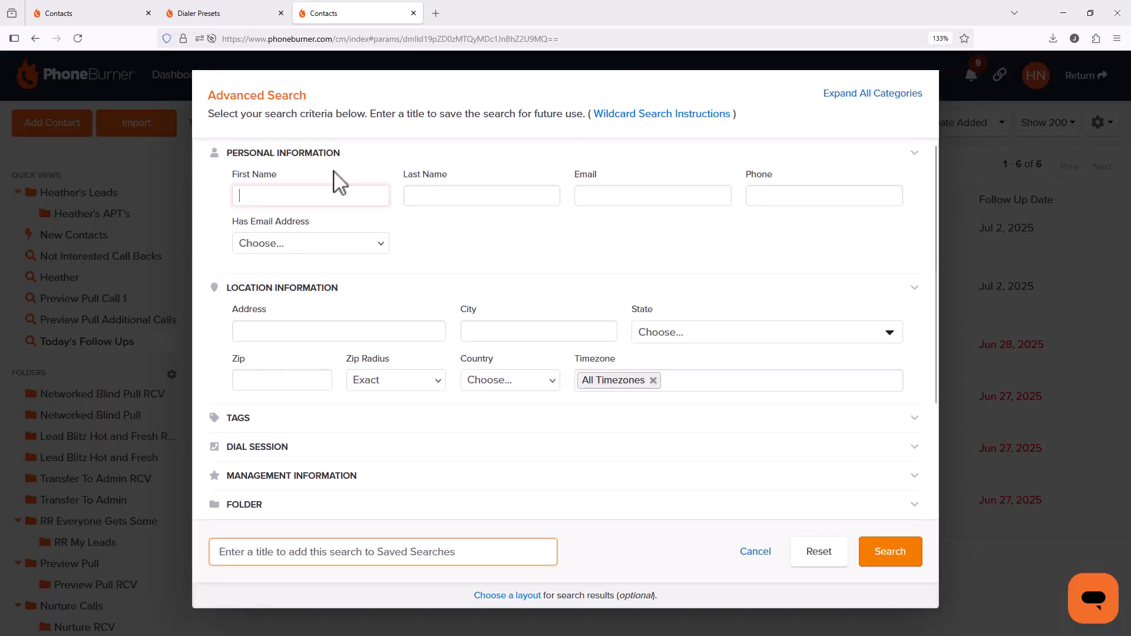
click(317, 154)
click(306, 184)
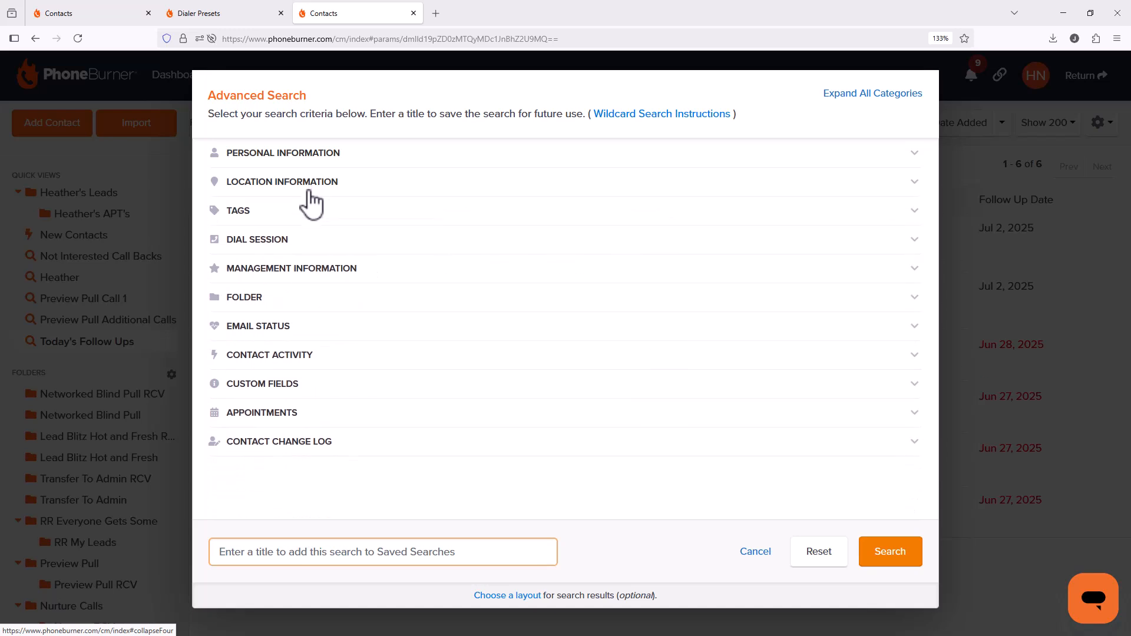
click(307, 217)
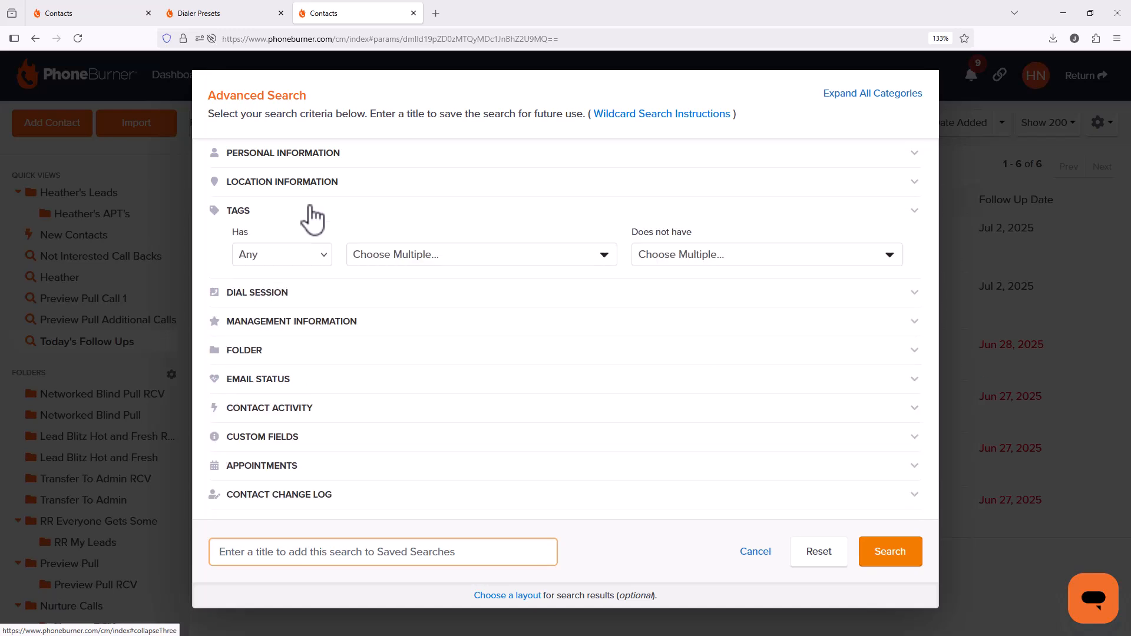
click(394, 259)
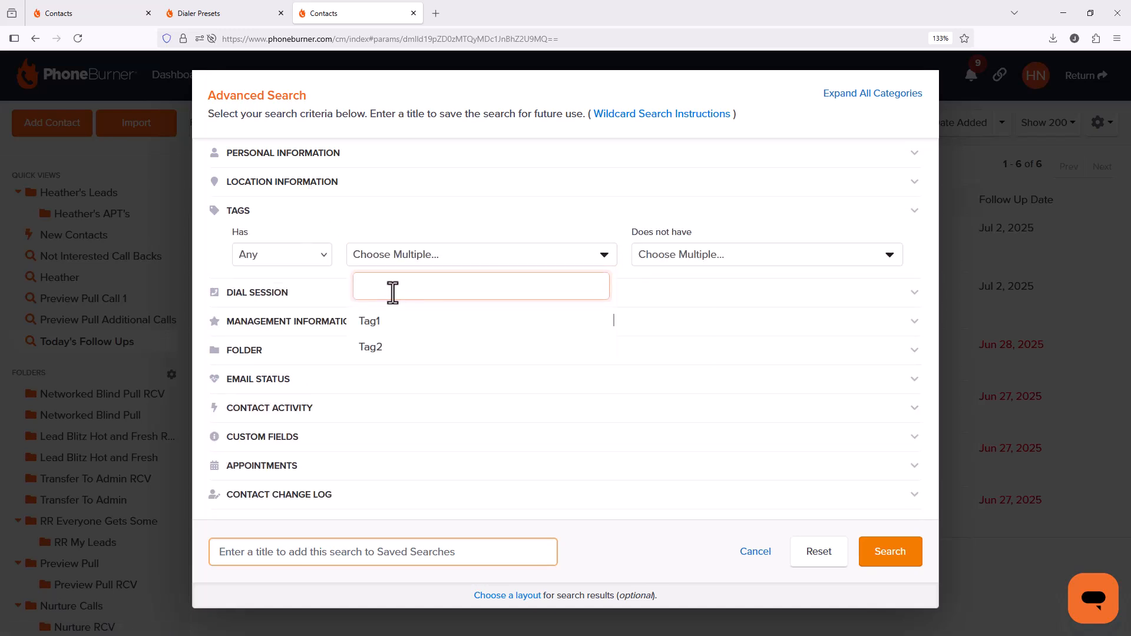
click(419, 330)
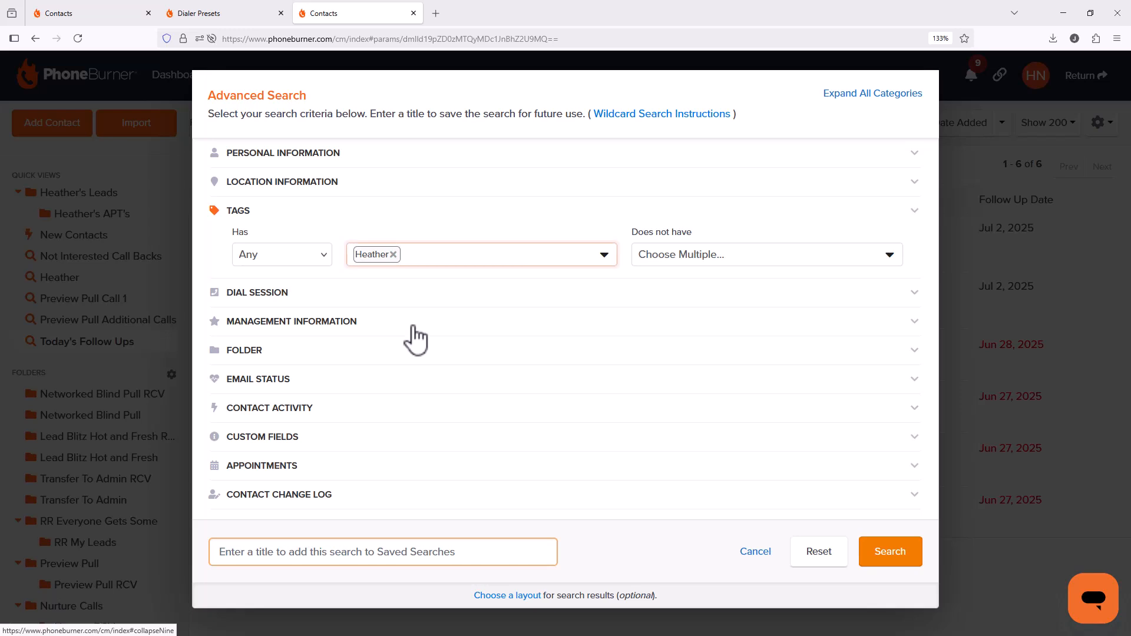
Step: Limit the search's included folders to Follow Ups
click(269, 352)
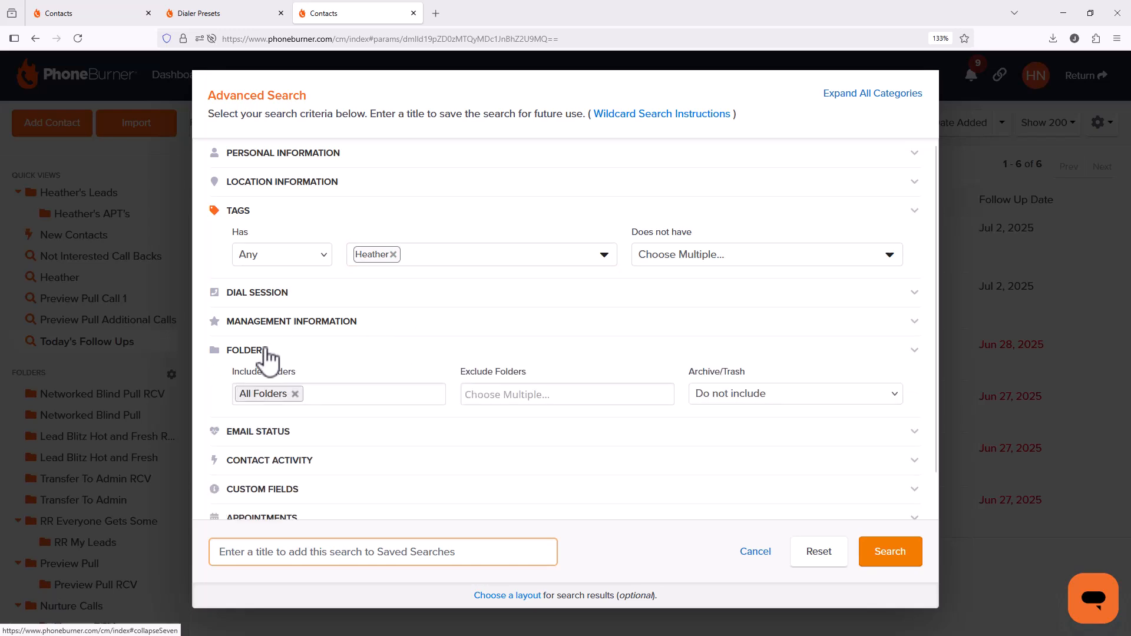
click(312, 394)
scroll(331, 441, down, 3)
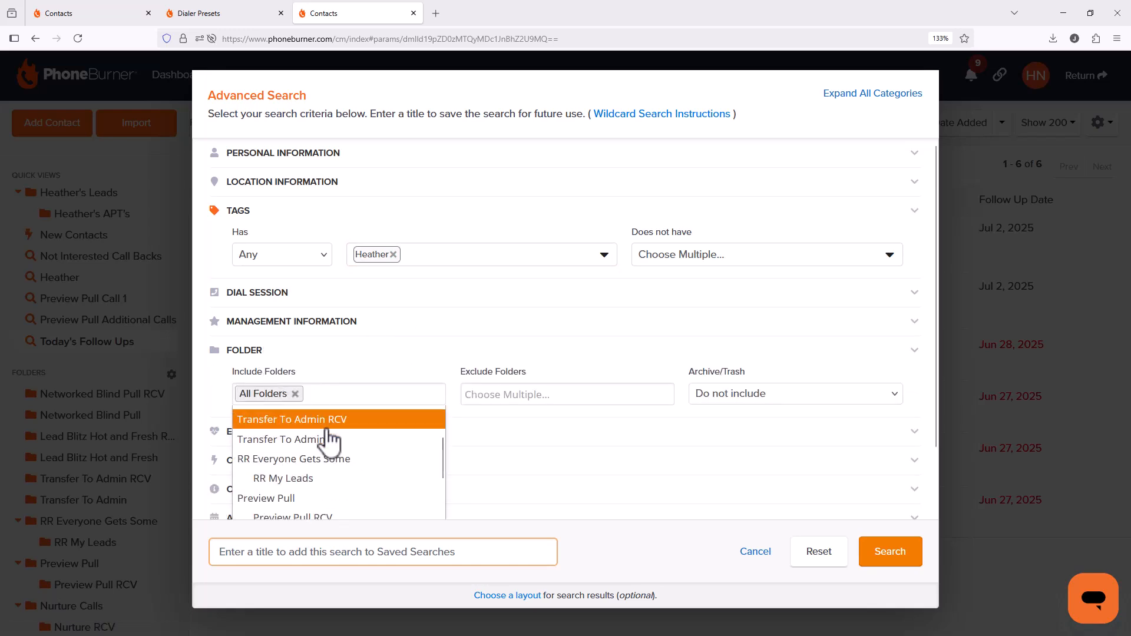
scroll(332, 441, down, 5)
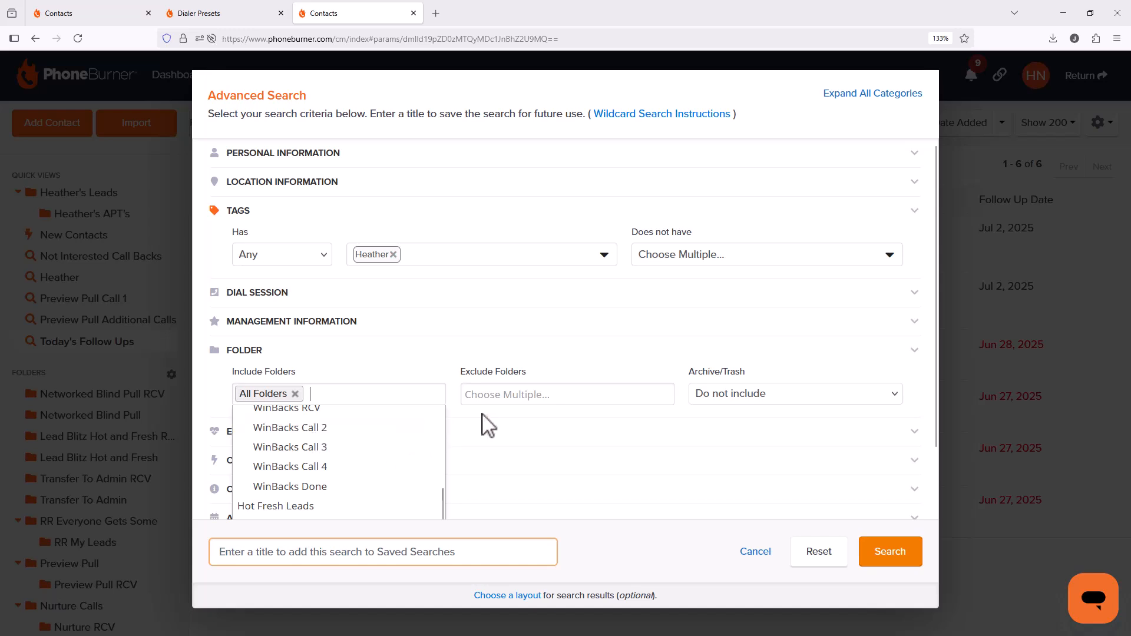
scroll(489, 429, down, 2)
click(331, 472)
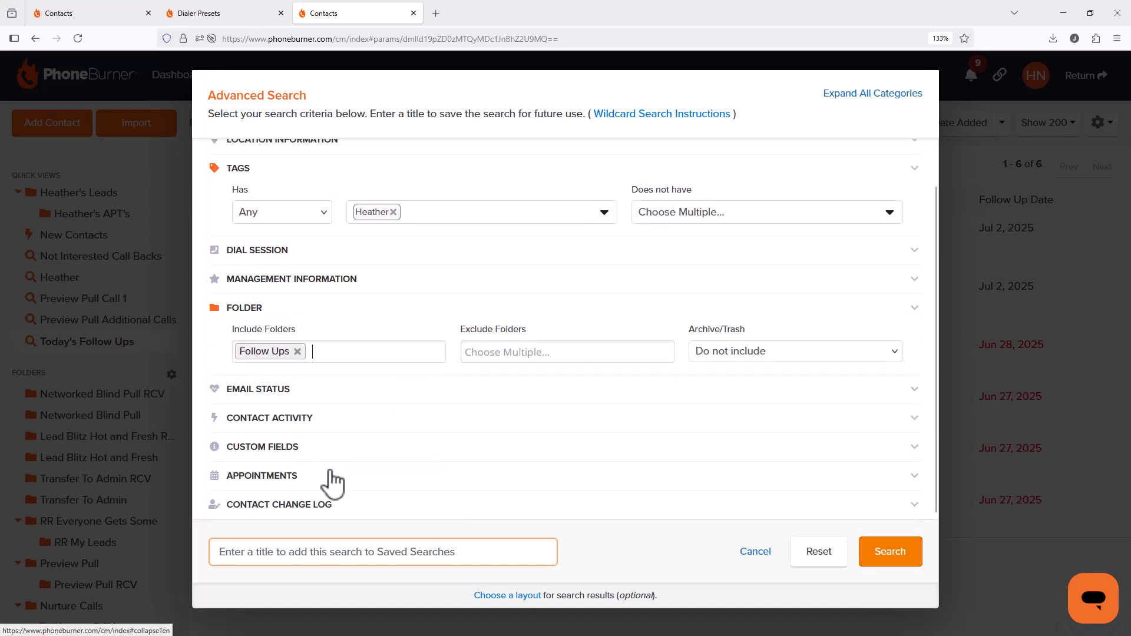
Step: In the management information criteria, set the Follow Up Date filter to Today & Before
click(298, 281)
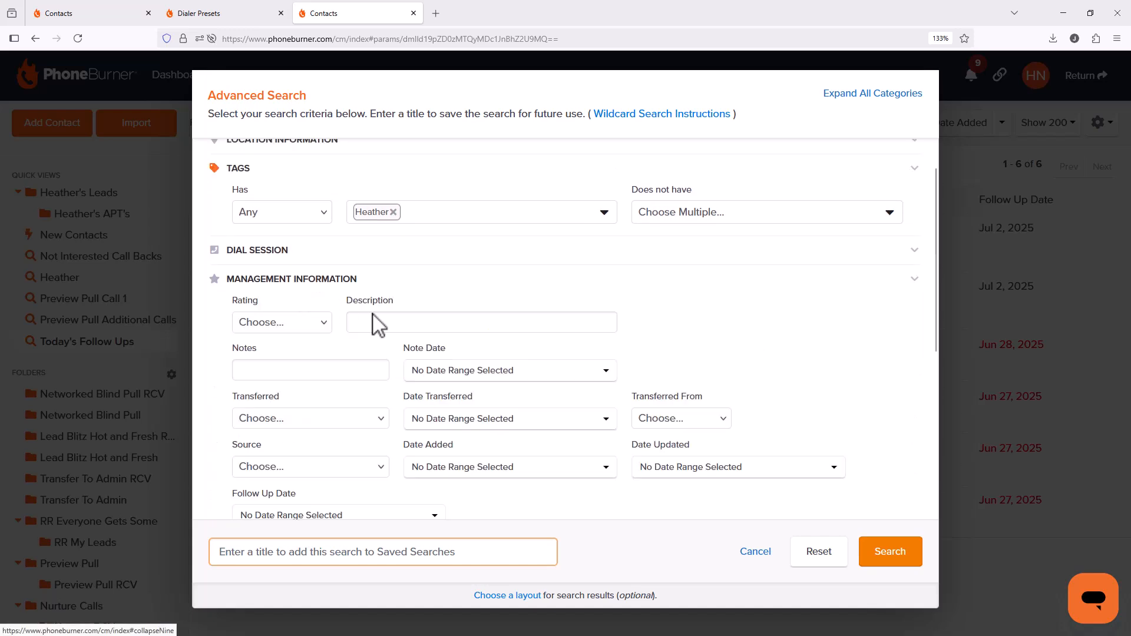
scroll(509, 374, down, 3)
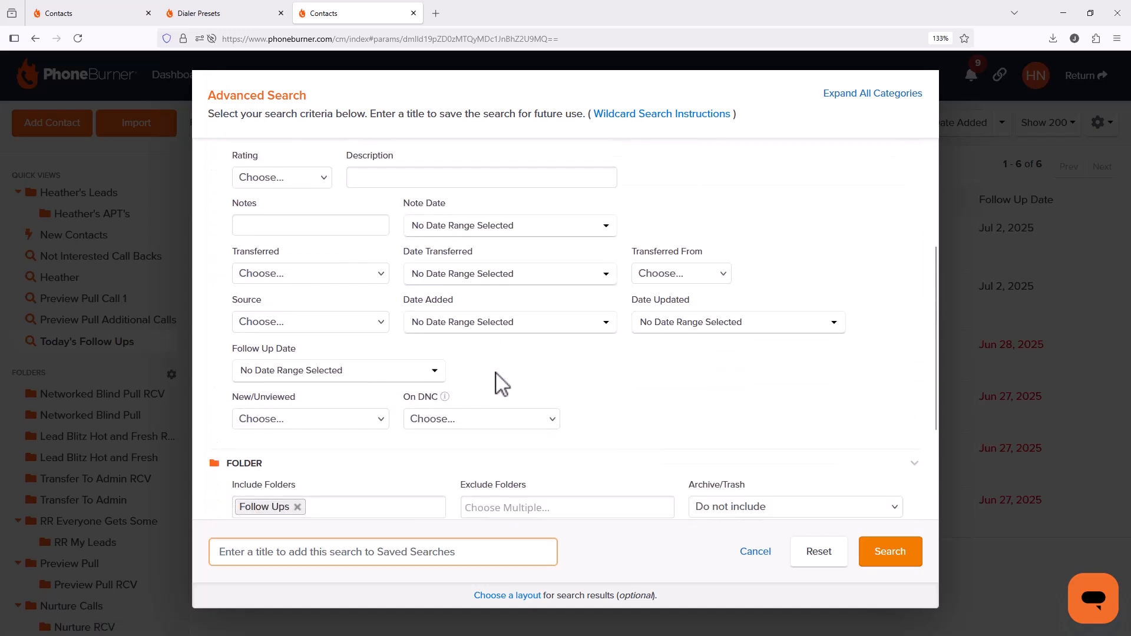
click(333, 365)
click(338, 390)
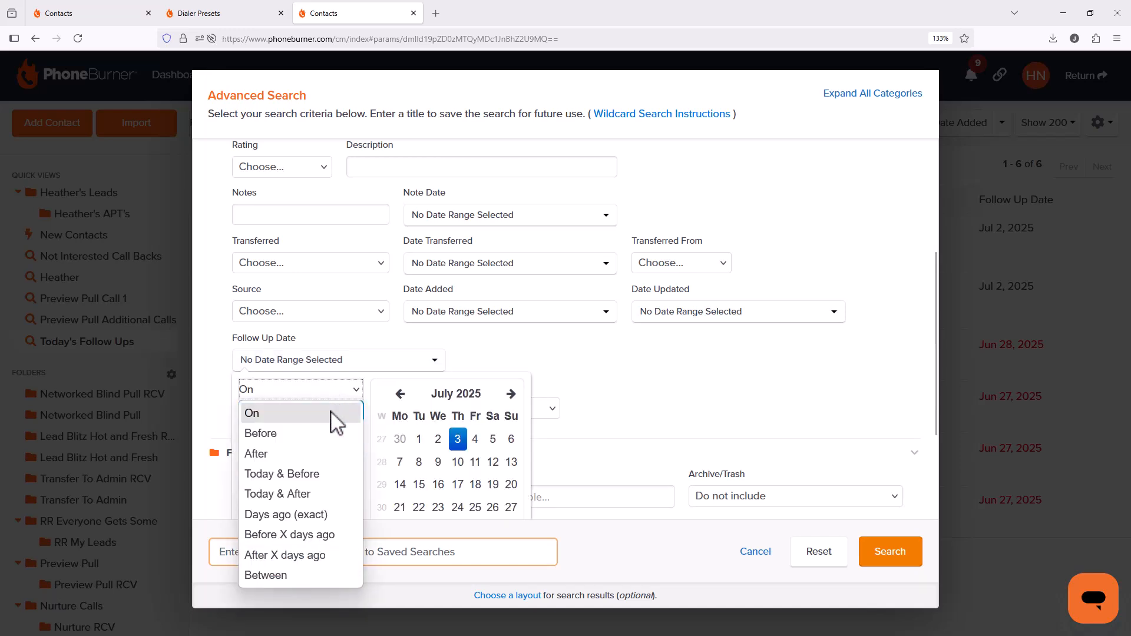
click(305, 479)
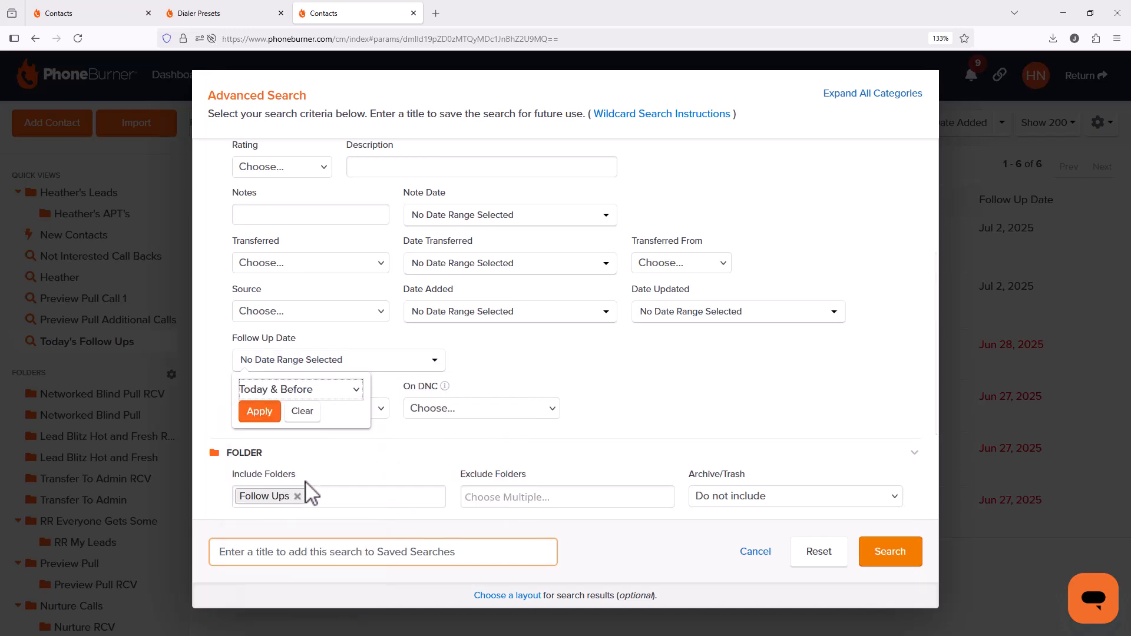
click(259, 412)
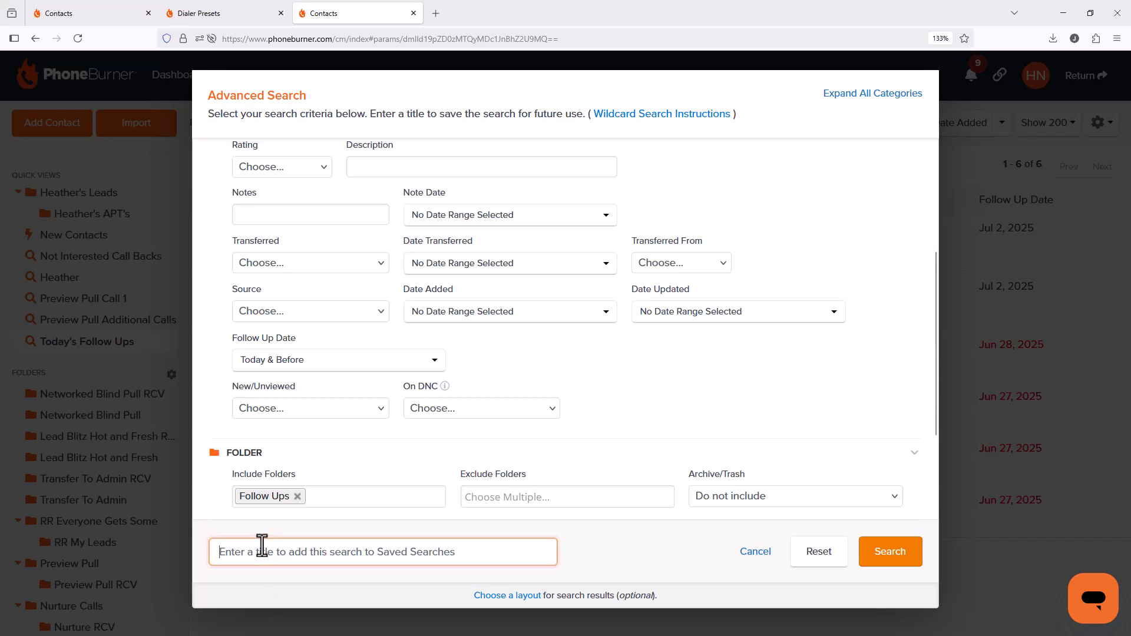
Step: Title the search "Follow Ups" to add it to the saved searches, and run it
text(Follow Ups)
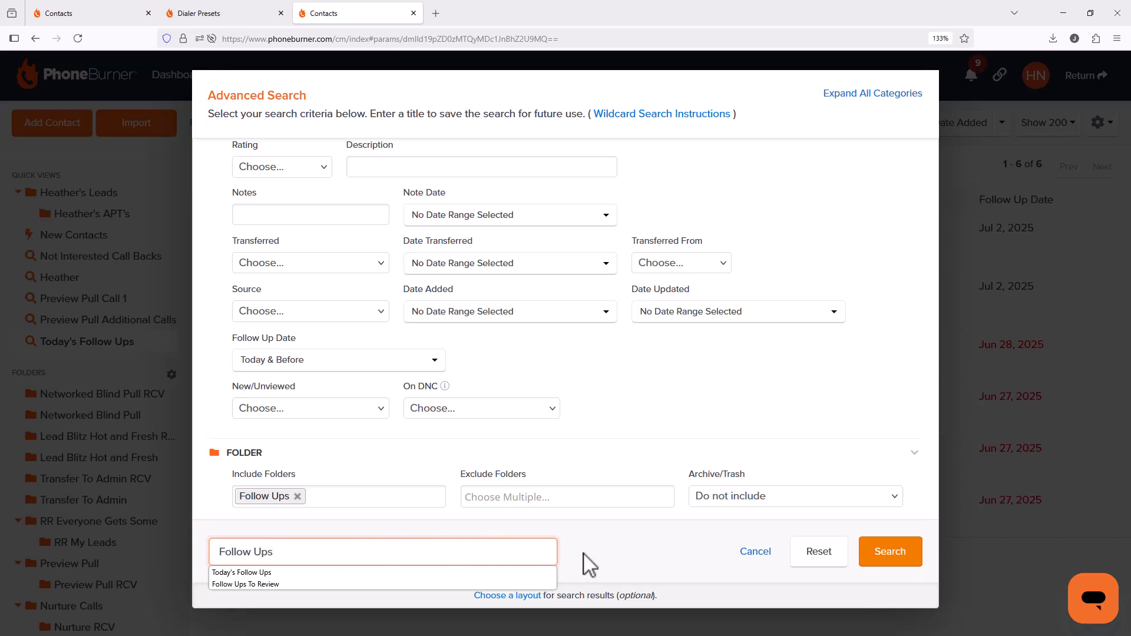
click(584, 555)
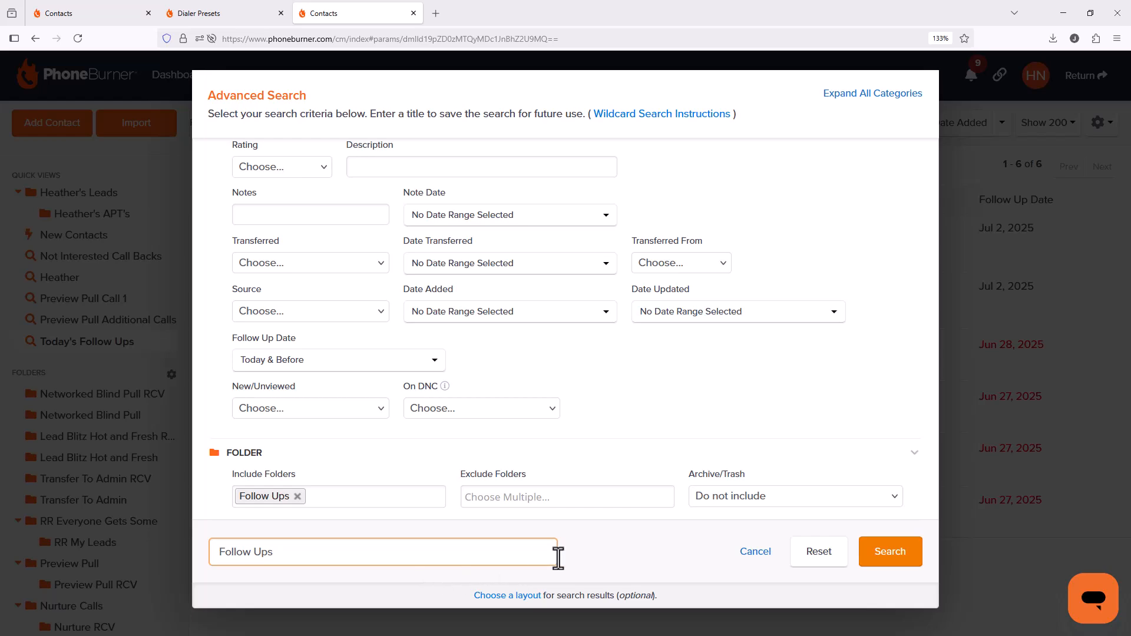
click(901, 556)
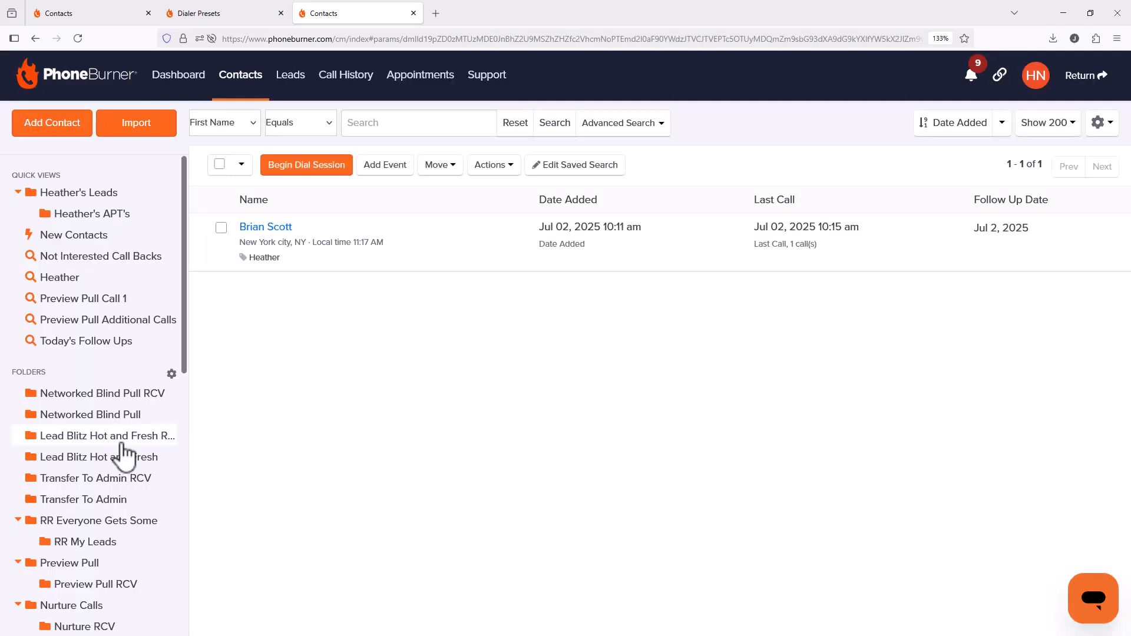
Step: In the saved searches settings, pin the Follow Ups search to the quick views
scroll(121, 457, down, 10)
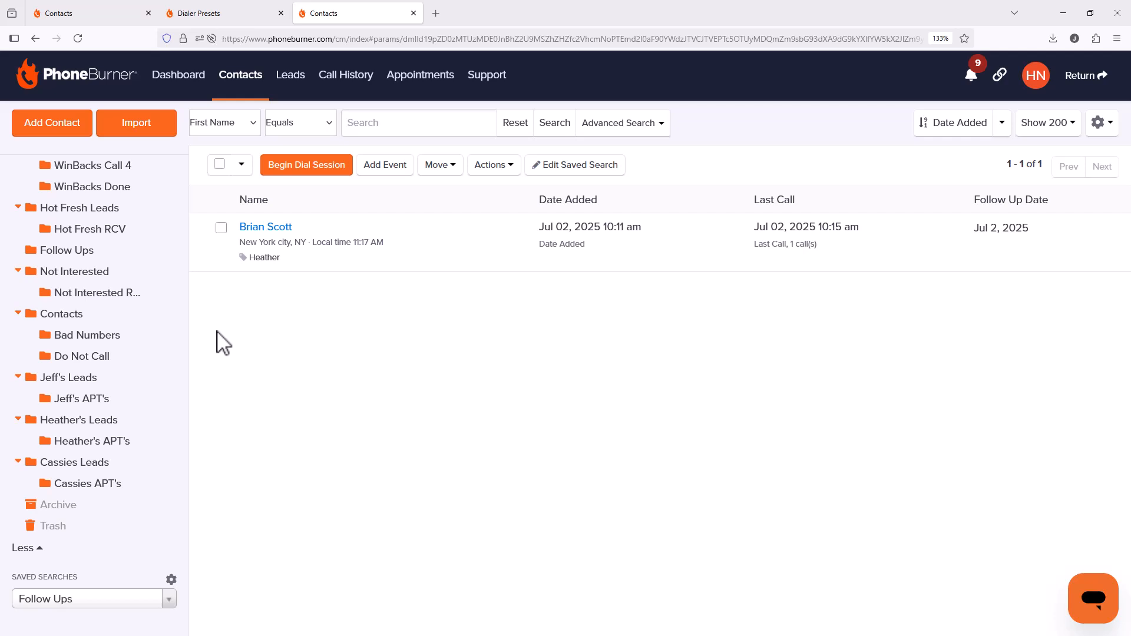
click(171, 580)
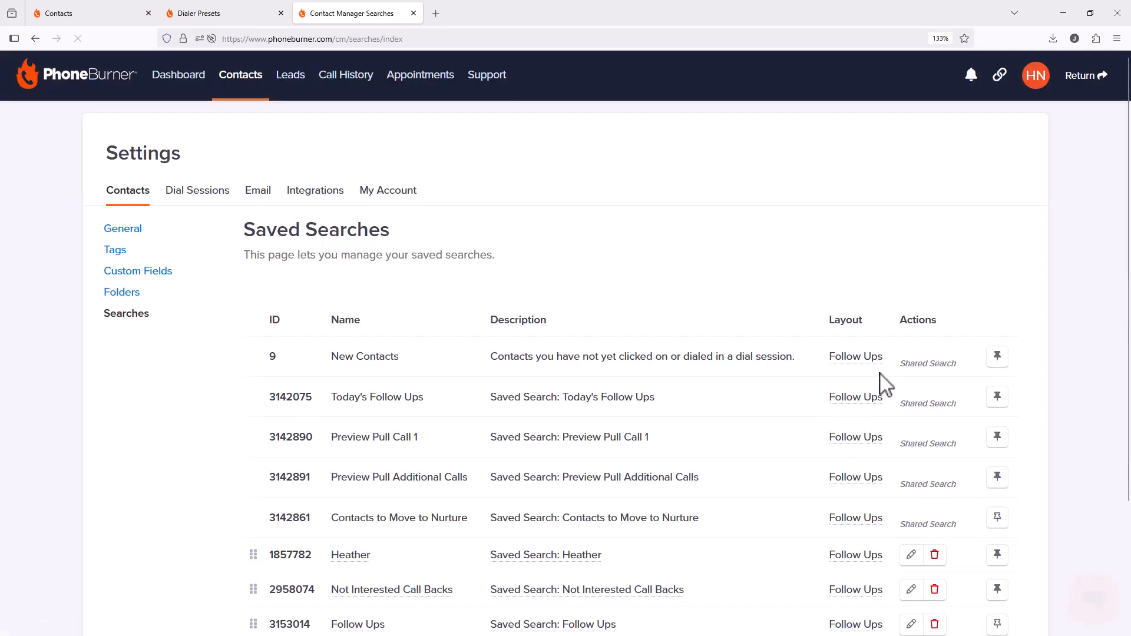
scroll(884, 406, down, 3)
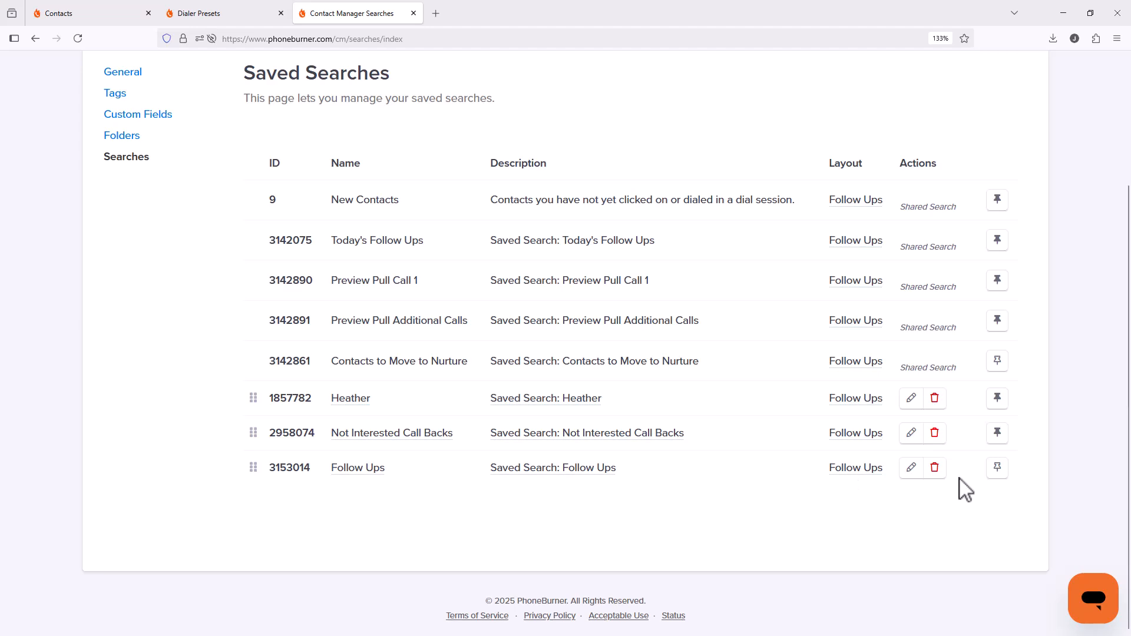
click(997, 468)
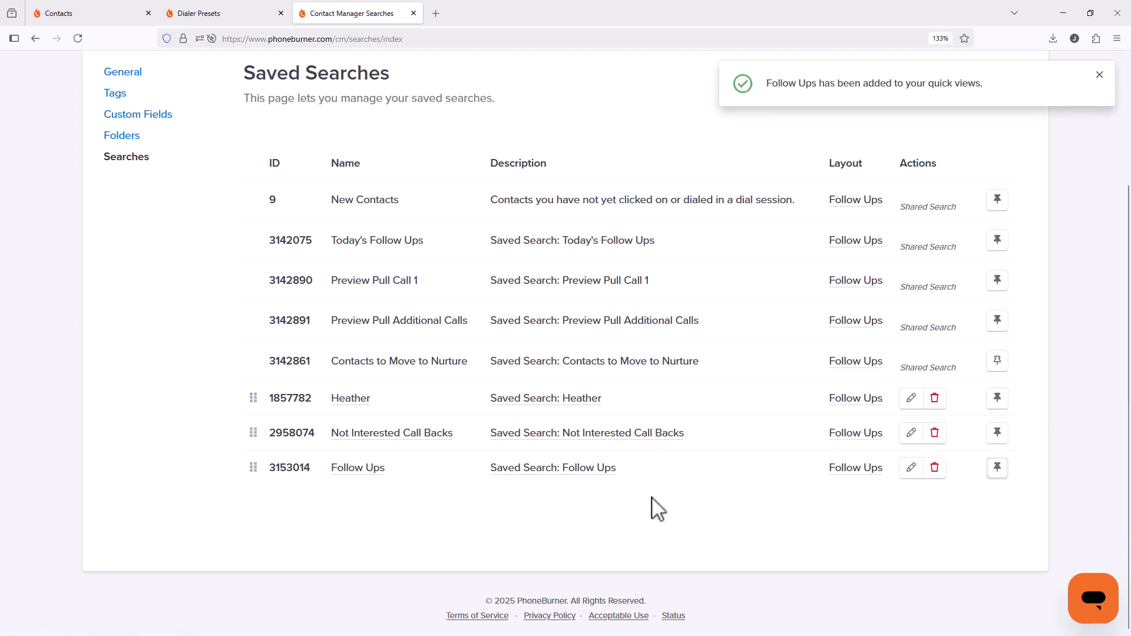
Step: Return to the Contacts page and view the Today's Follow Ups quick view alongside the pinned Follow Ups search
scroll(501, 341, up, 3)
click(242, 75)
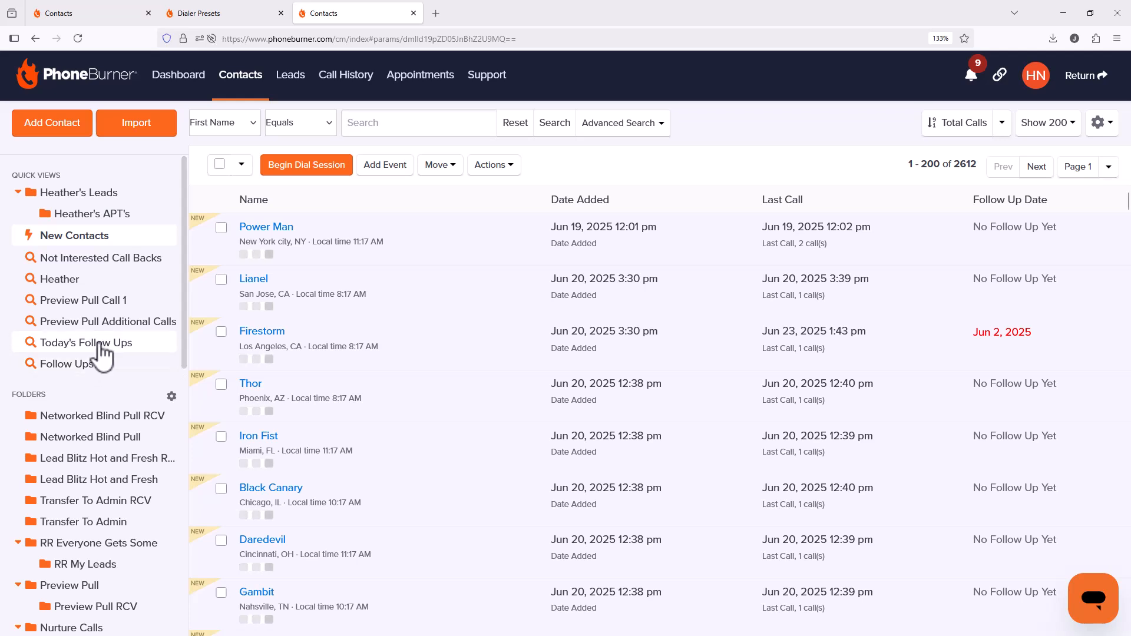
click(101, 345)
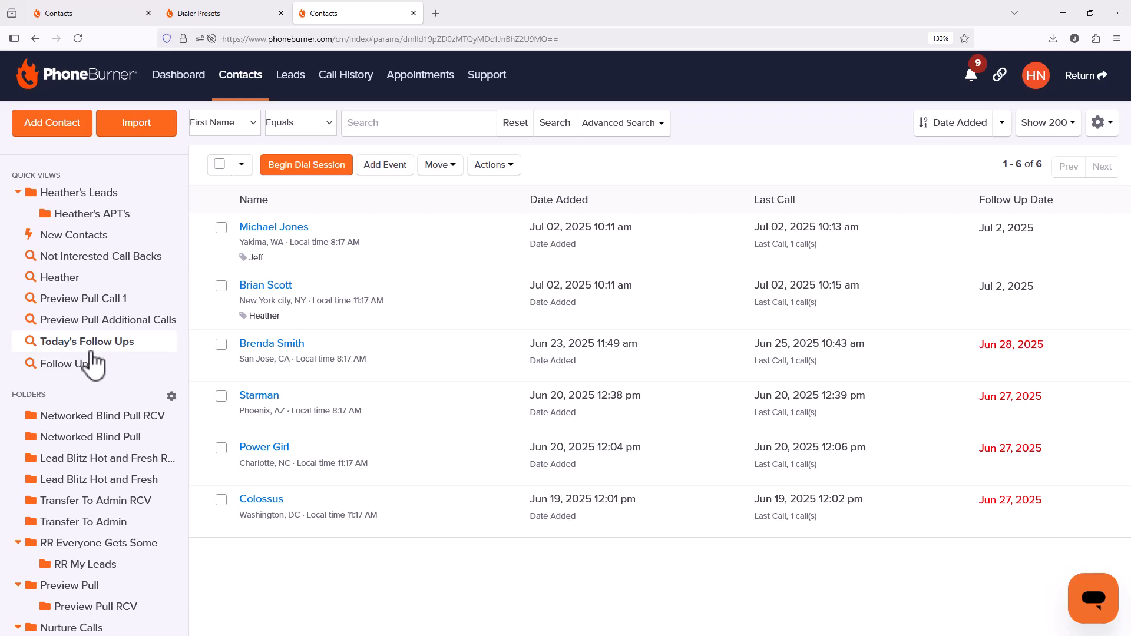
Step: Return to the admin account and check which saved searches are listed on its Contacts page
click(1090, 76)
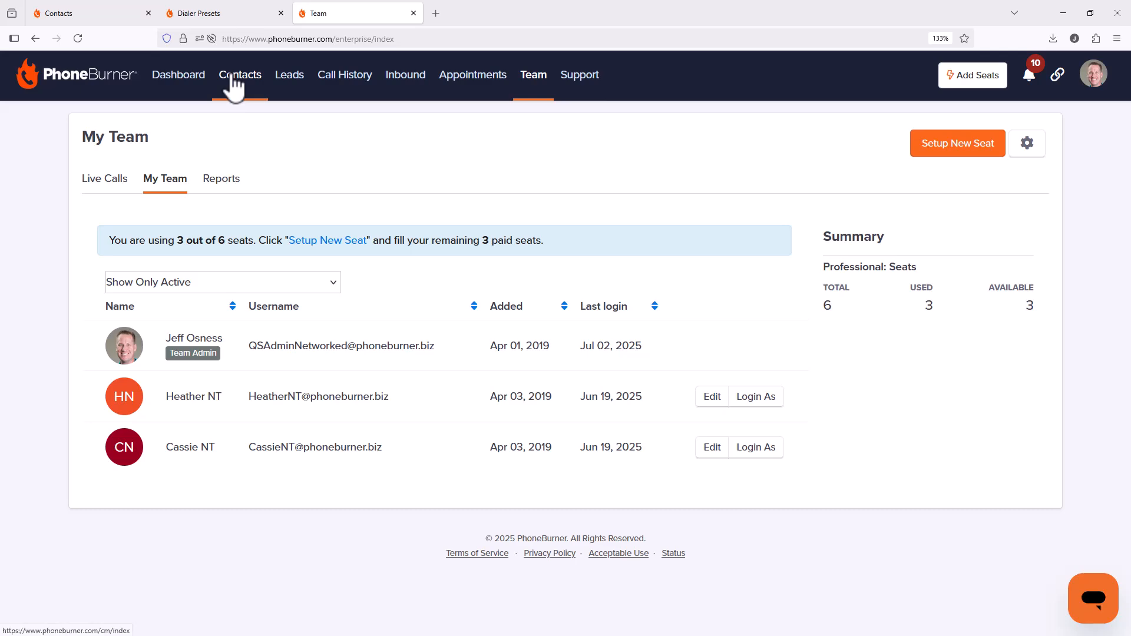
click(235, 83)
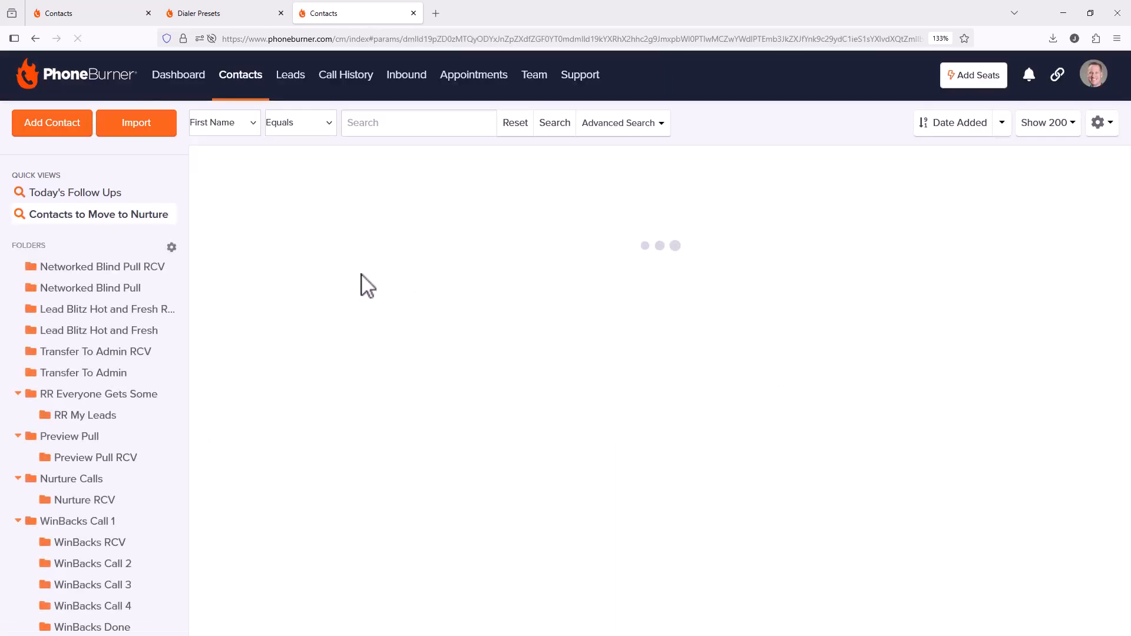
scroll(79, 321, down, 3)
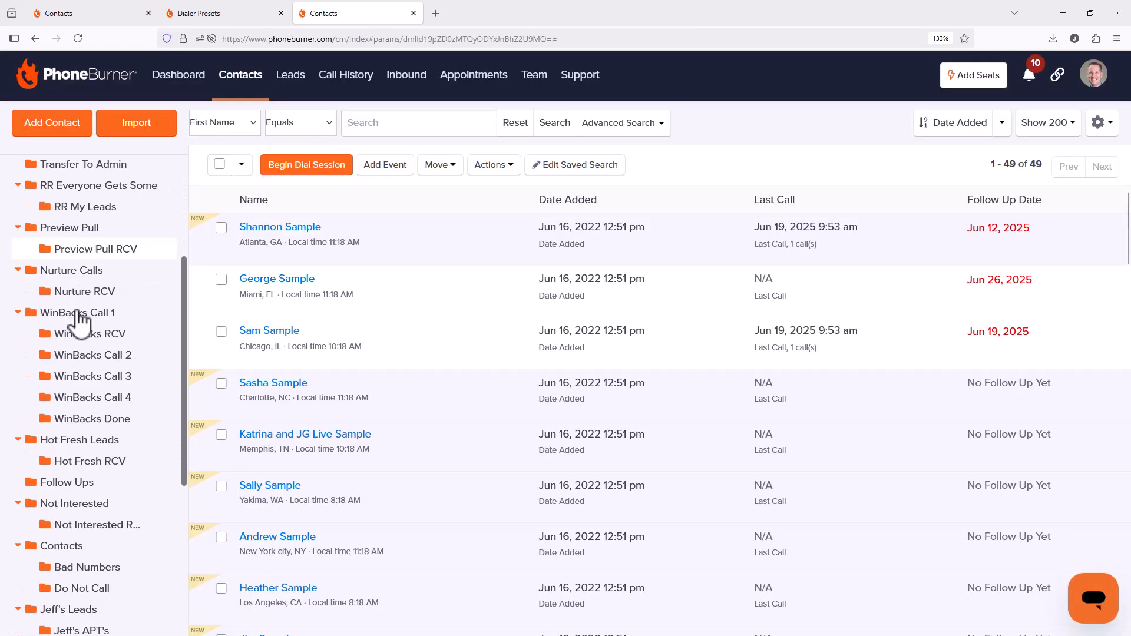
scroll(79, 321, down, 5)
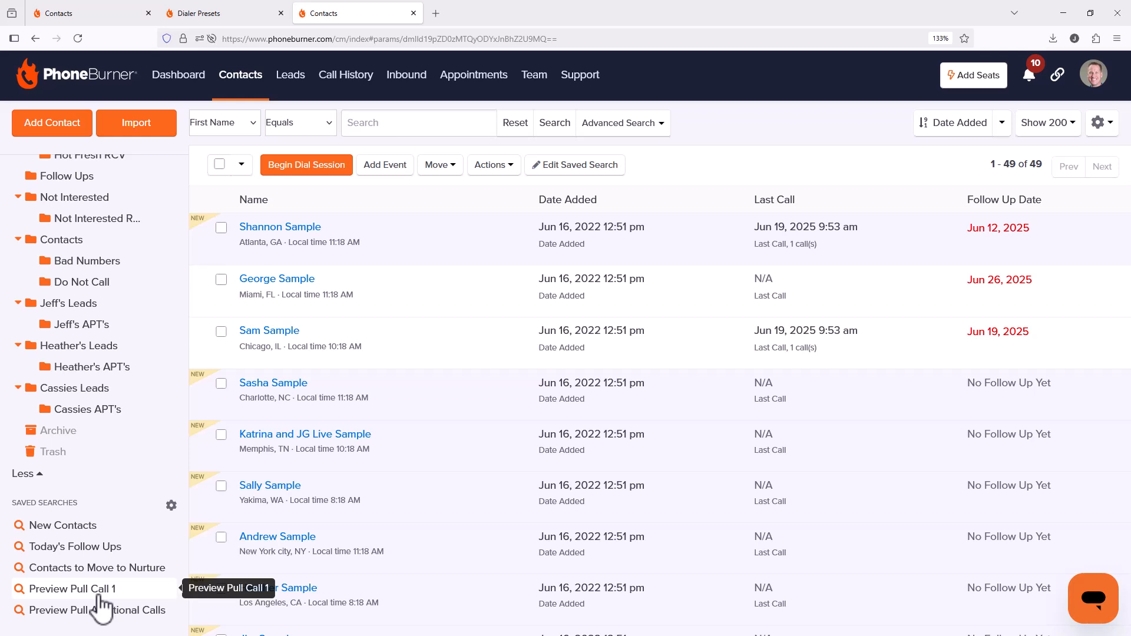
Step: Log in as the third team member from the team's live calls list
click(535, 81)
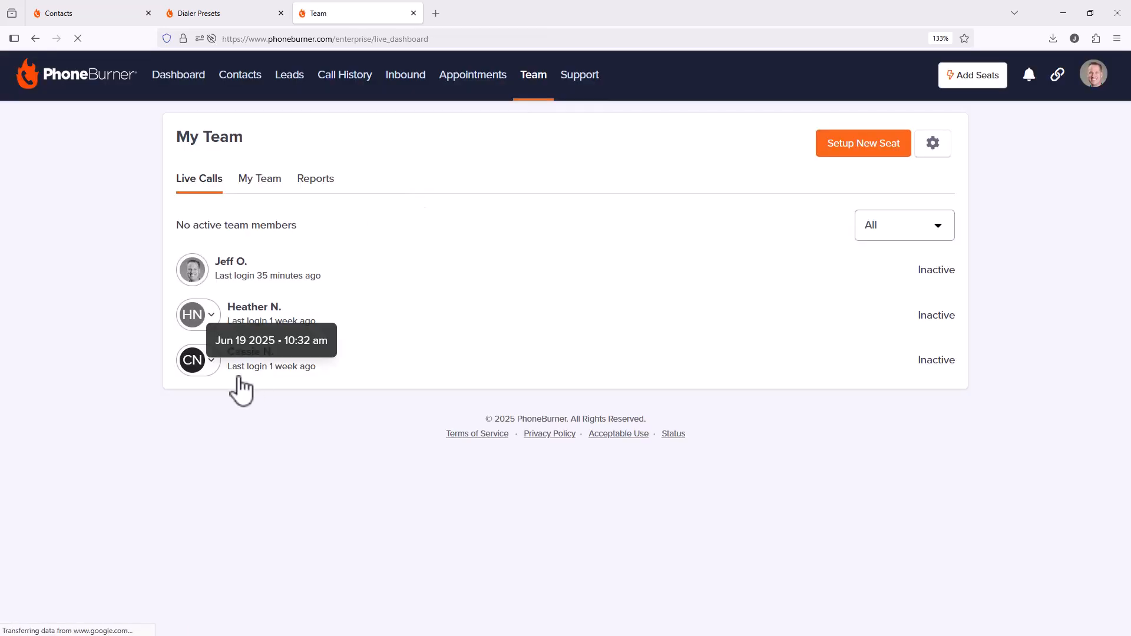
click(217, 371)
click(200, 398)
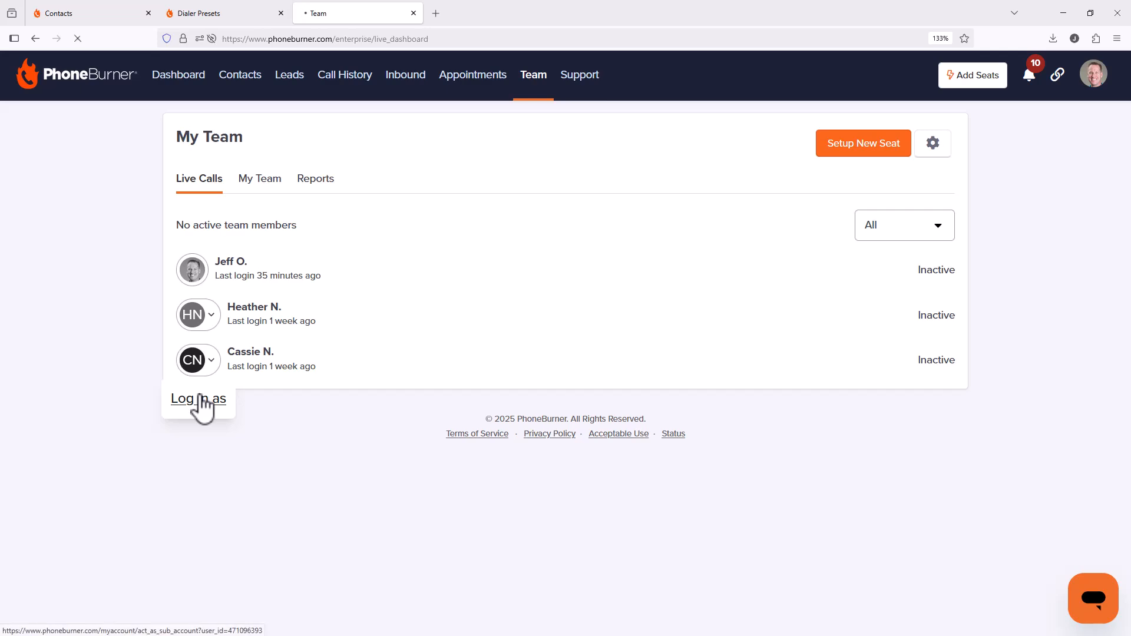
Step: Check which saved searches are available on the third agent's Contacts page, and return to the admin account
scroll(145, 383, down, 10)
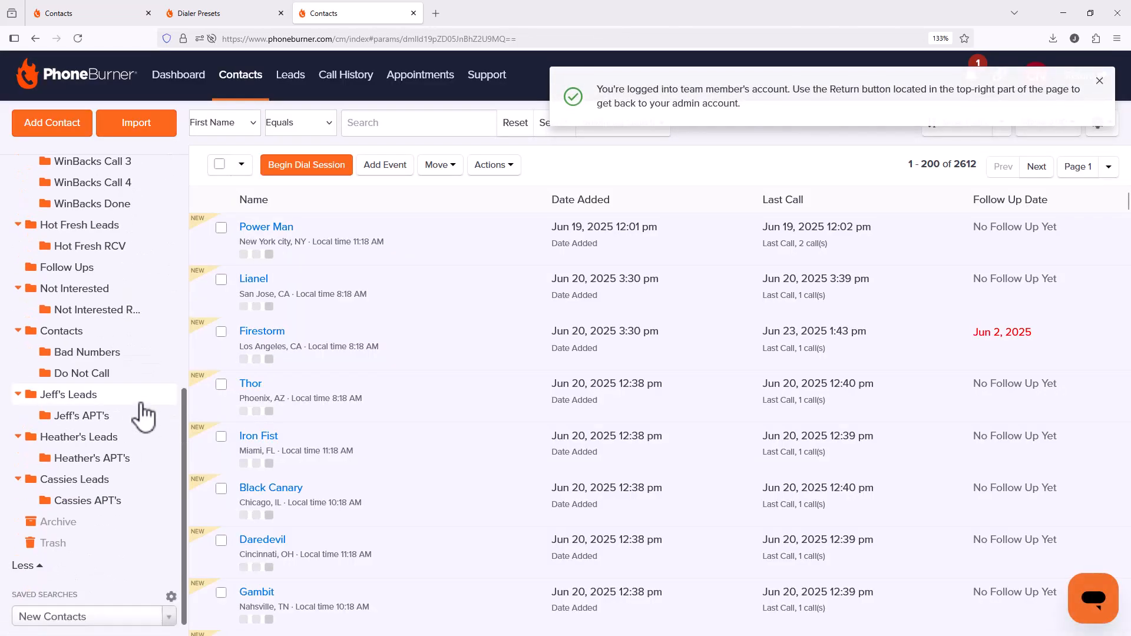
click(121, 599)
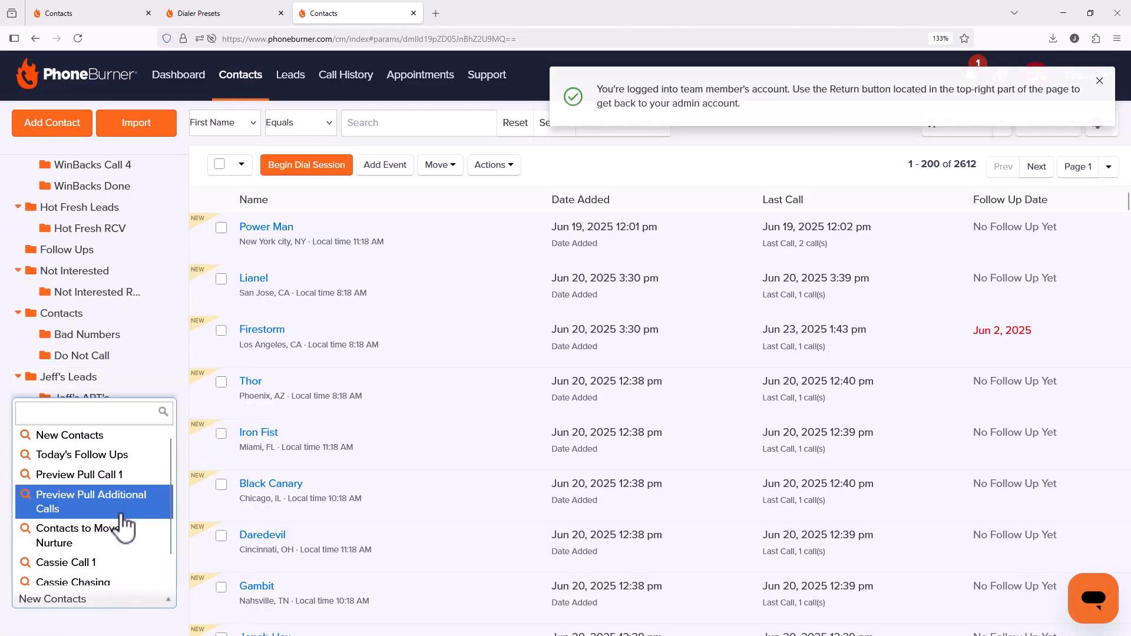
scroll(124, 526, down, 1)
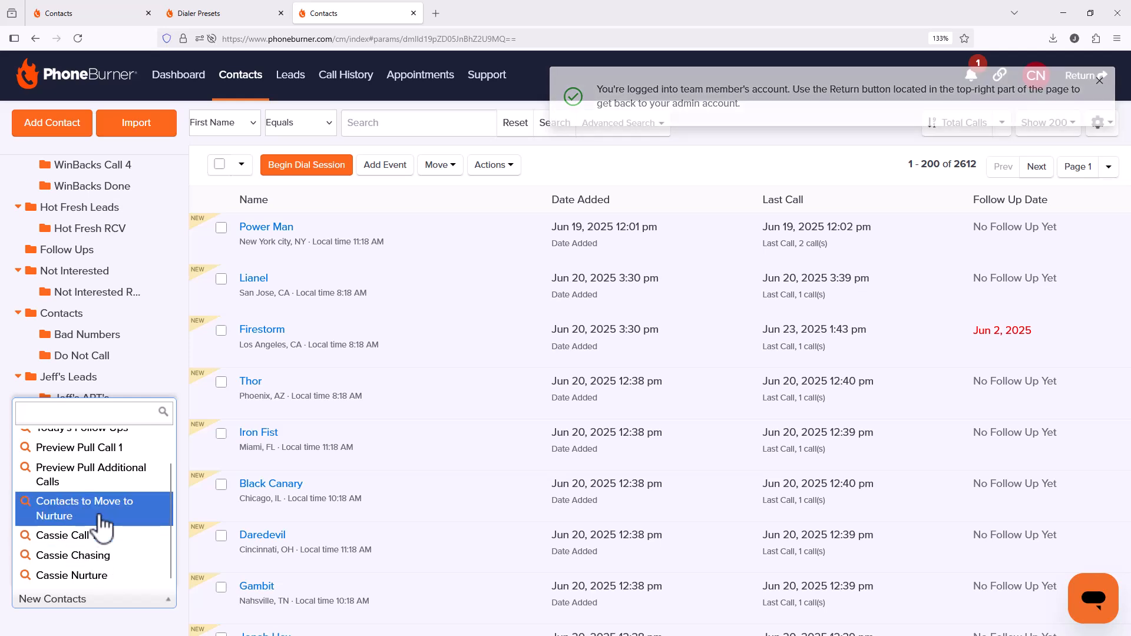
scroll(120, 463, up, 1)
click(91, 625)
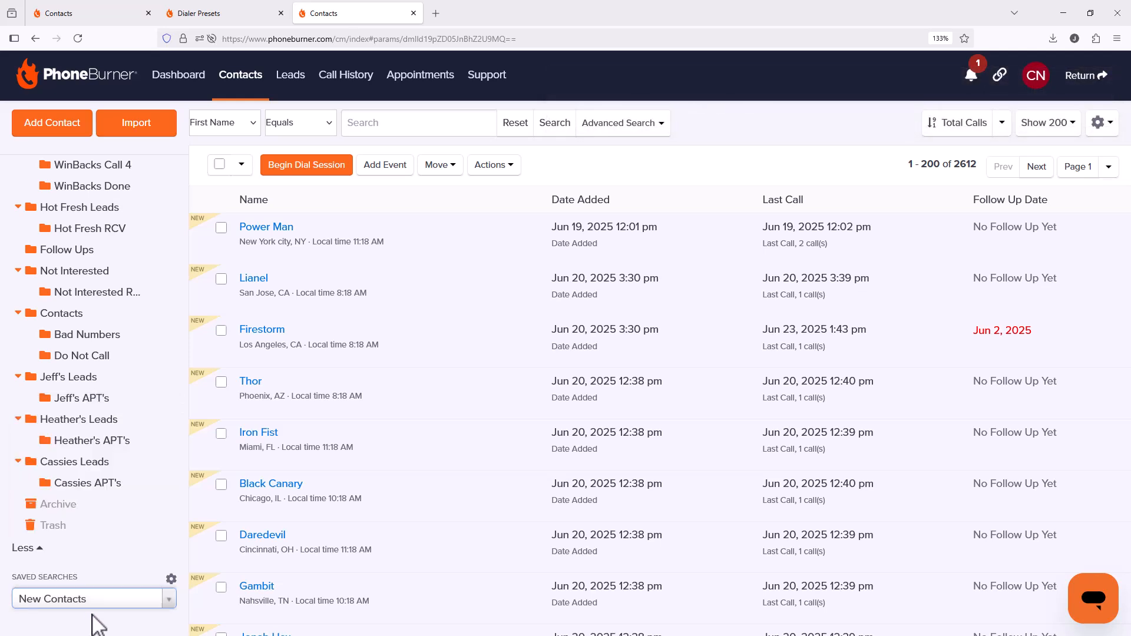
scroll(151, 525, up, 6)
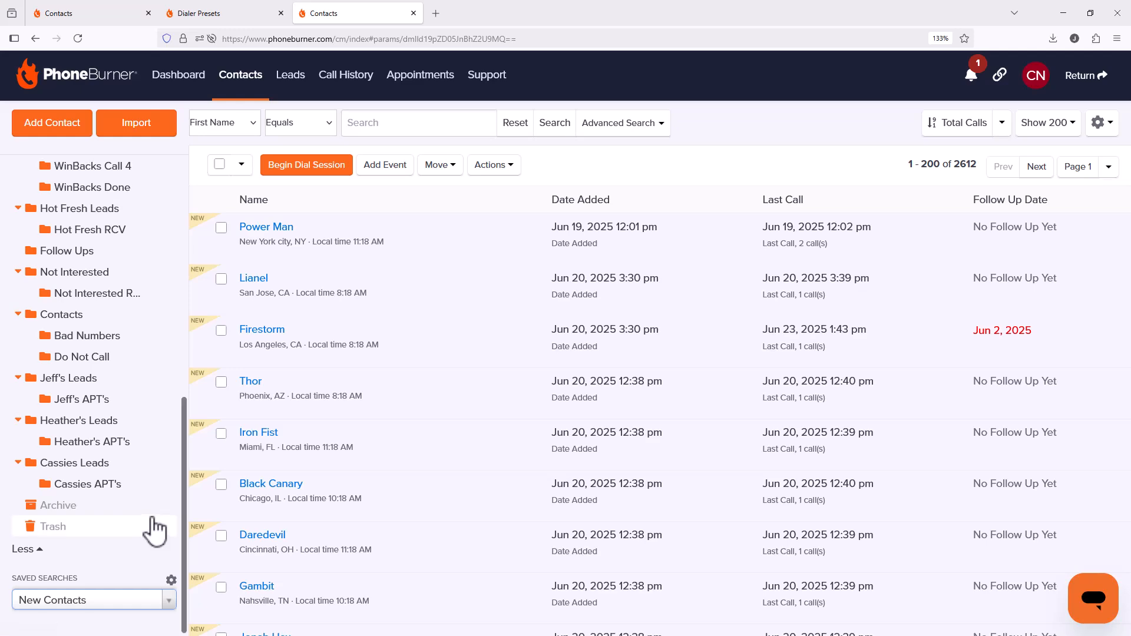
click(1109, 85)
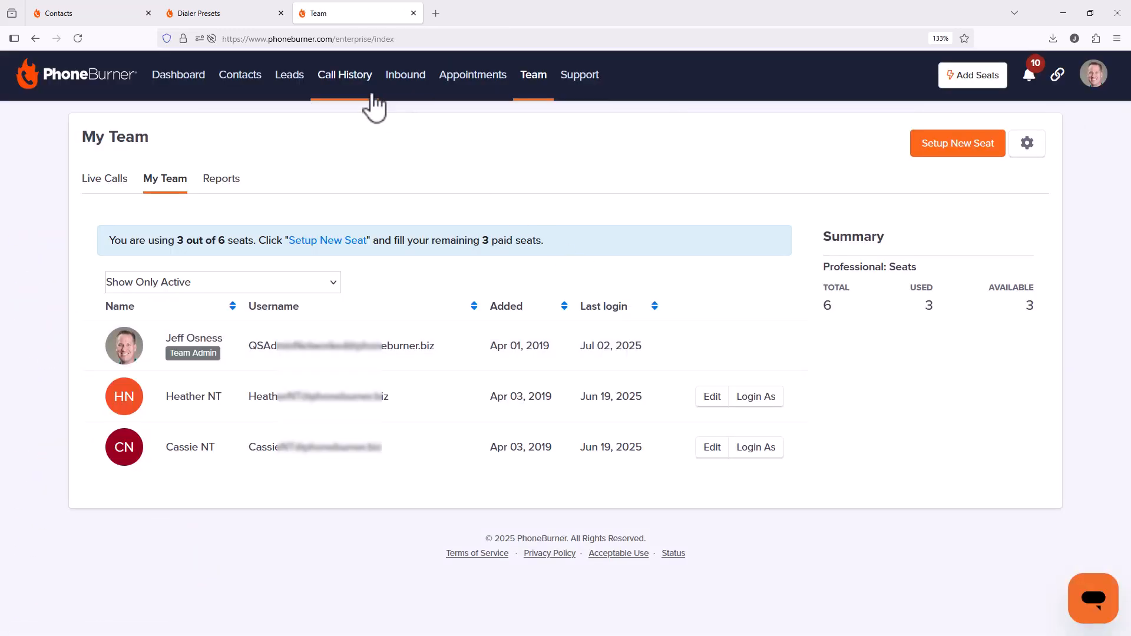
Step: Start an advanced search on the Contacts page and filter it to contacts that have the admin's first-name tag
click(249, 82)
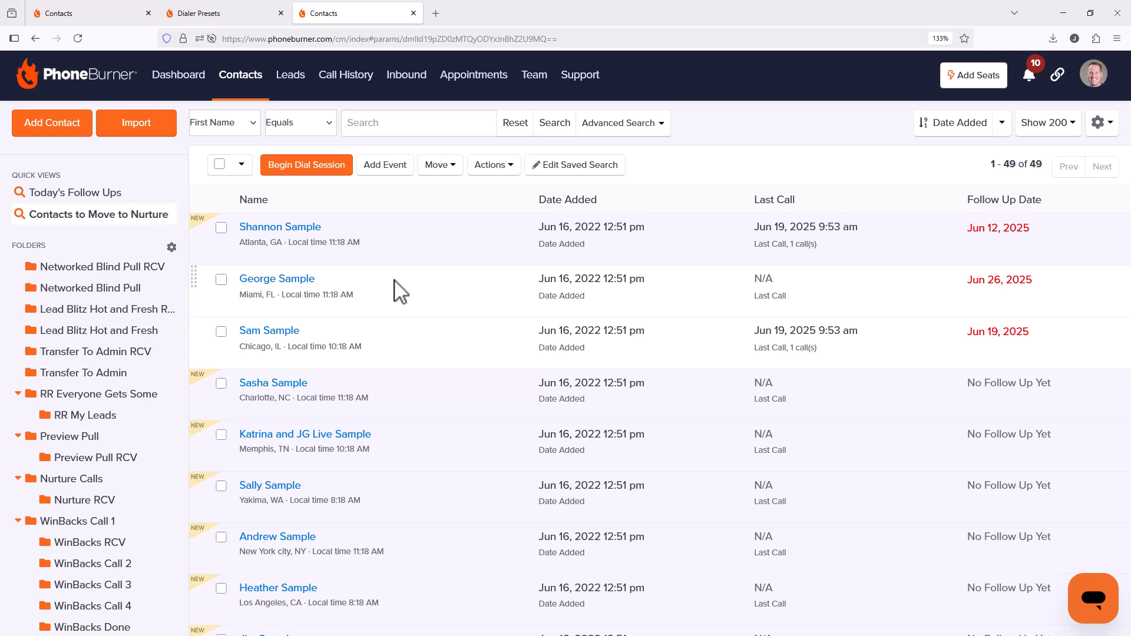
click(614, 136)
click(280, 158)
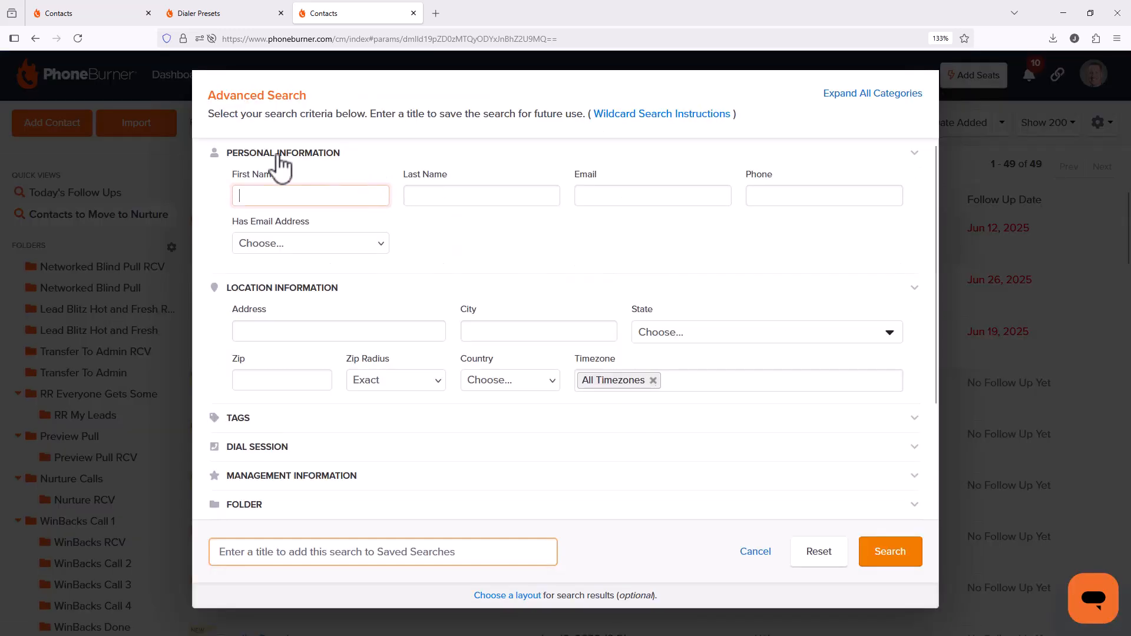
click(281, 158)
click(285, 183)
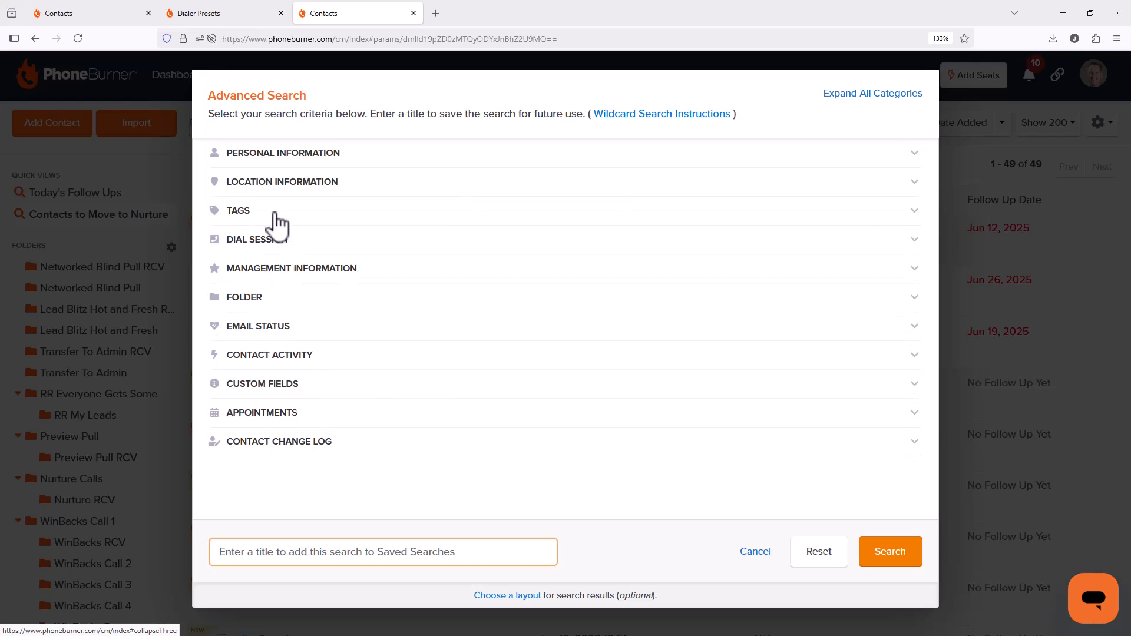
click(272, 213)
click(406, 256)
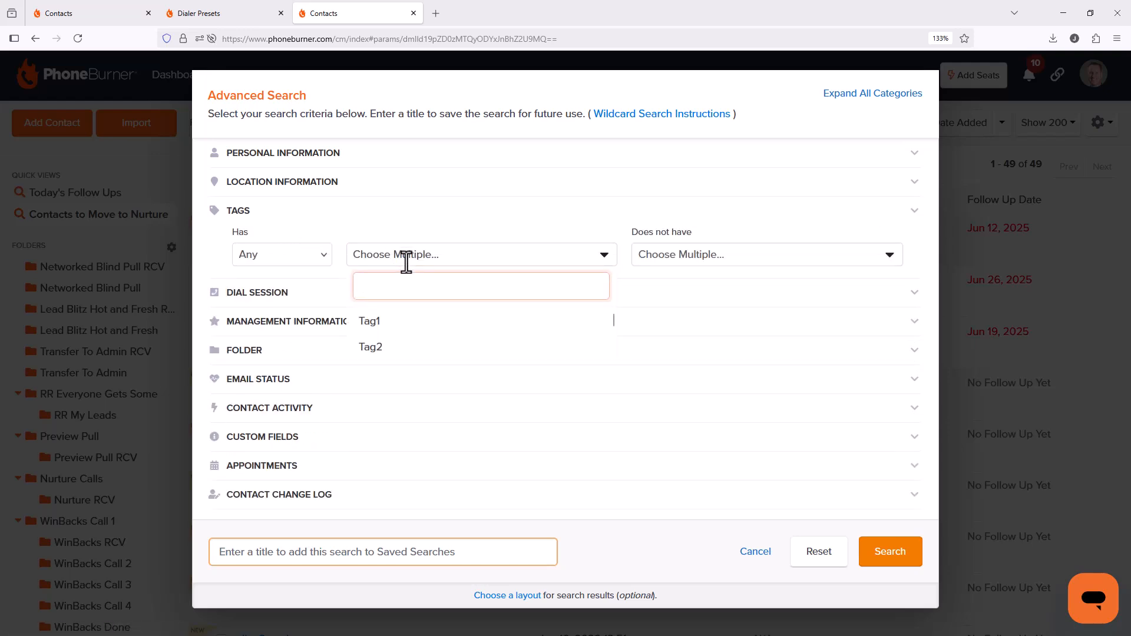
scroll(511, 321, down, 1)
click(487, 322)
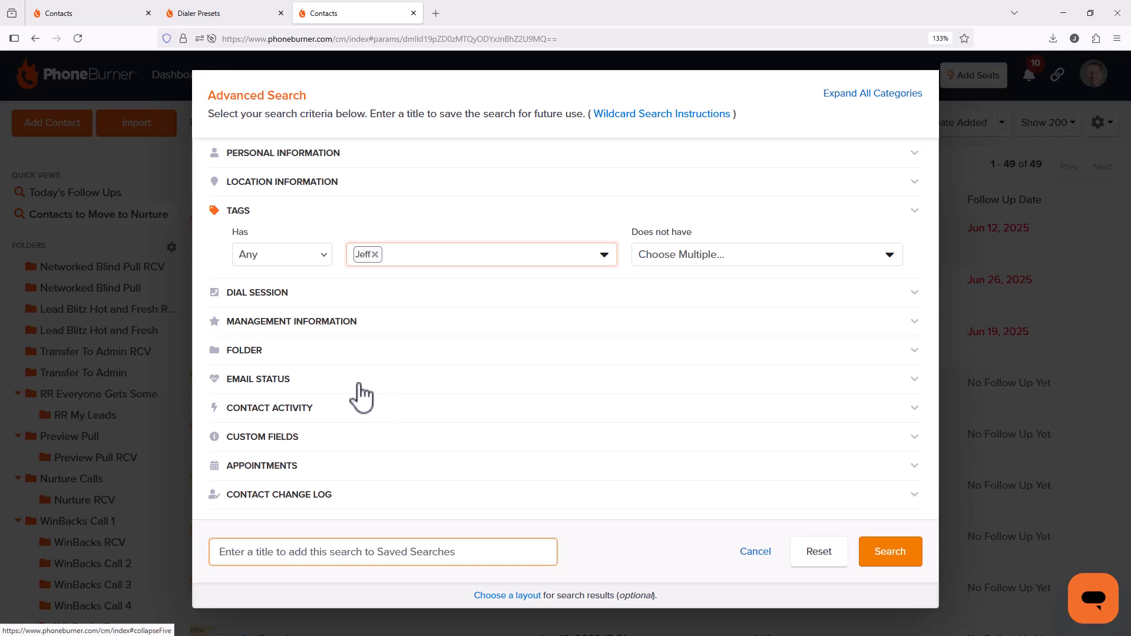
Step: Limit the advanced search's included folders to Follow Ups
click(260, 354)
click(325, 397)
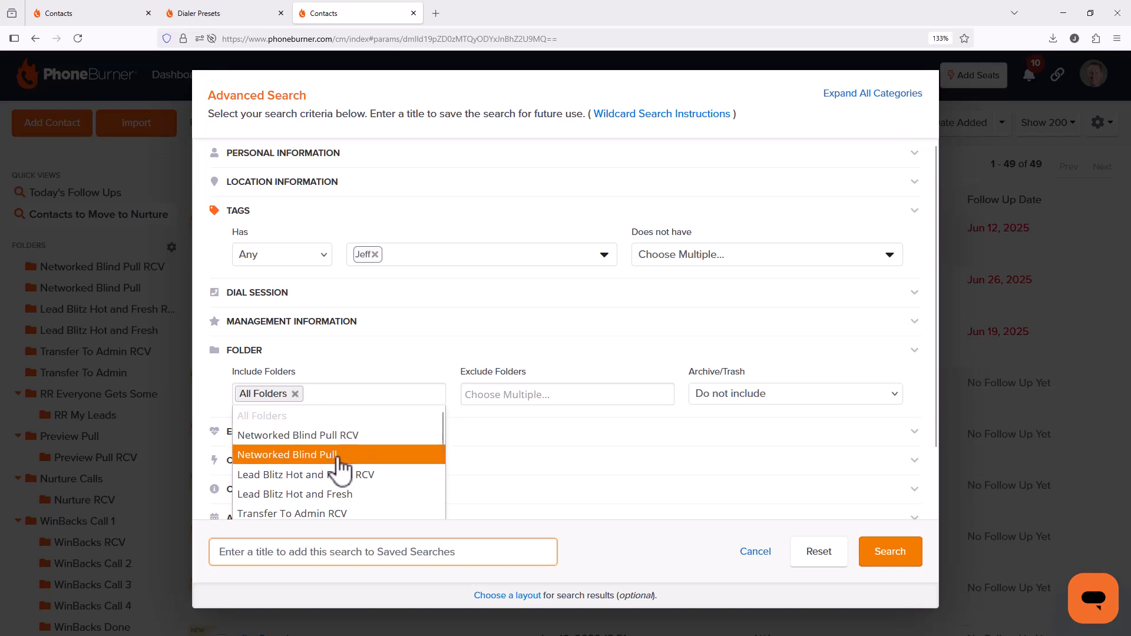
scroll(341, 468, down, 6)
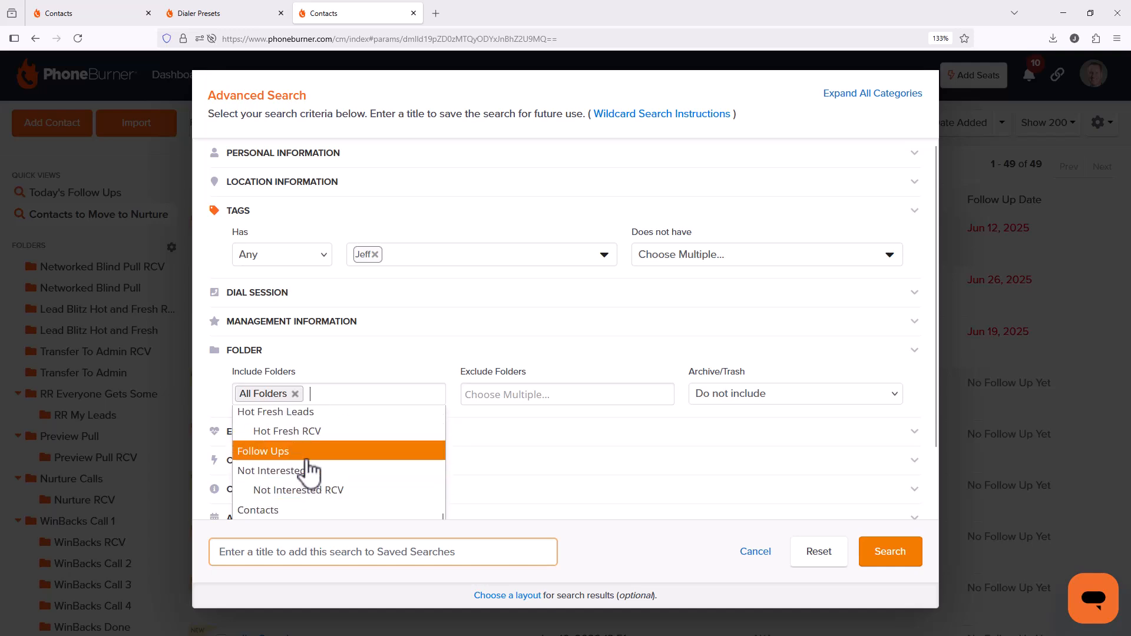
click(306, 459)
Step: Try to restrict the search's Follow Up Date to Today & Before
click(306, 323)
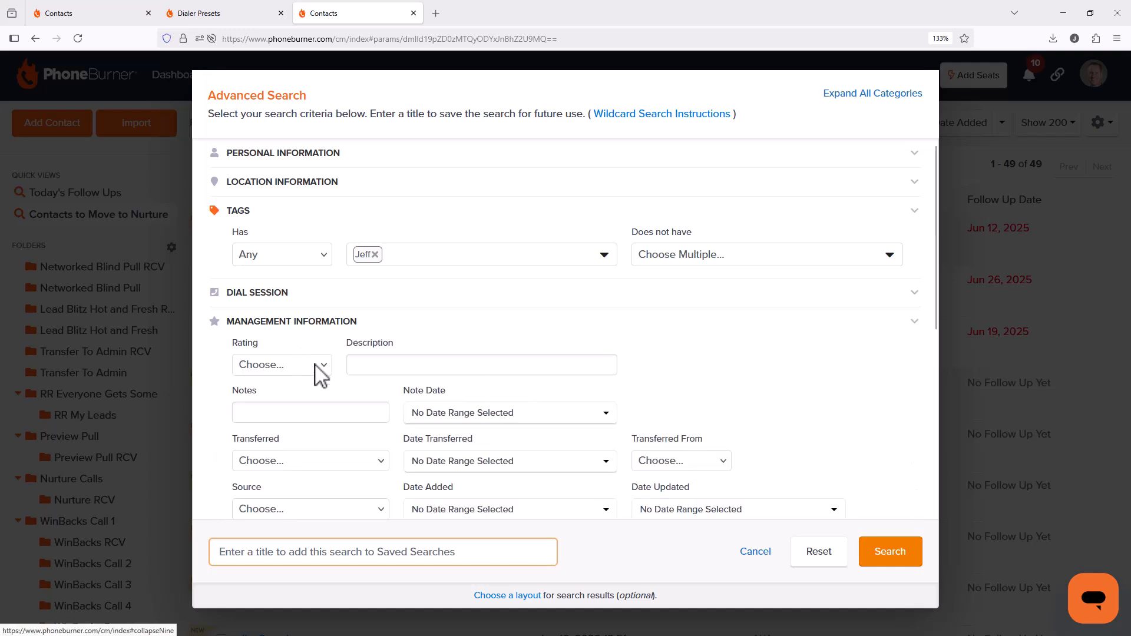
scroll(472, 430, down, 3)
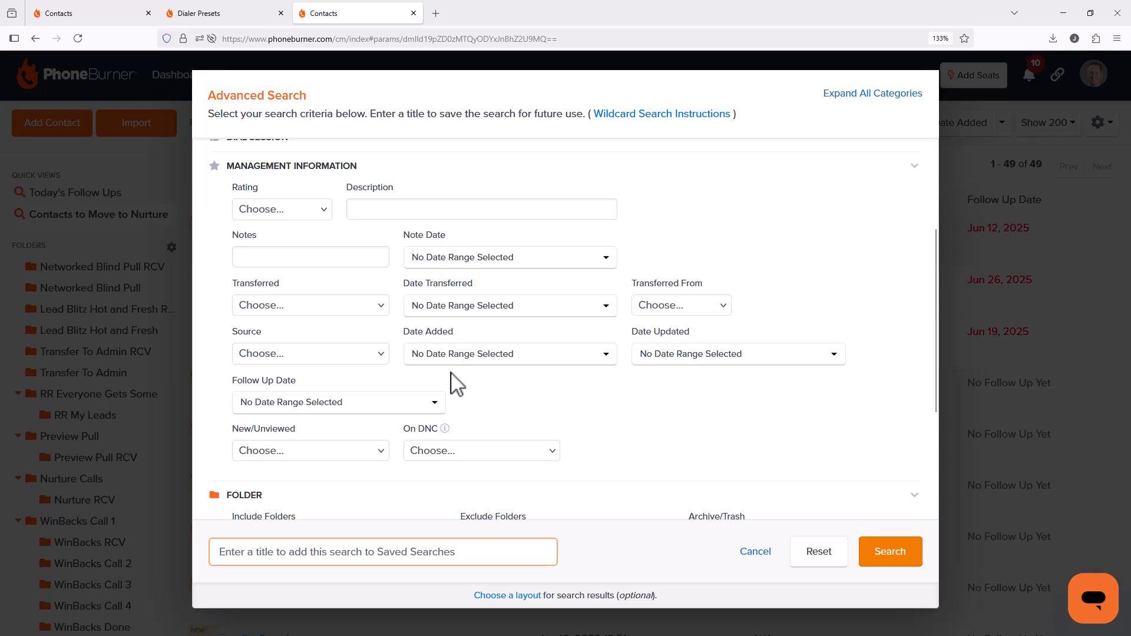
click(359, 406)
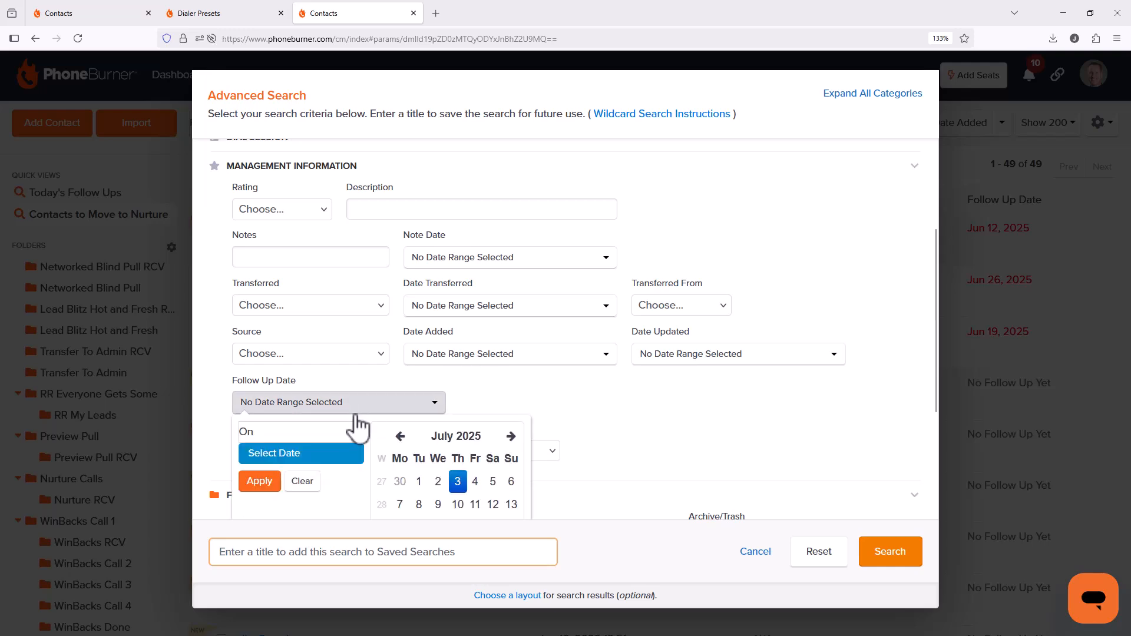
click(351, 432)
click(305, 516)
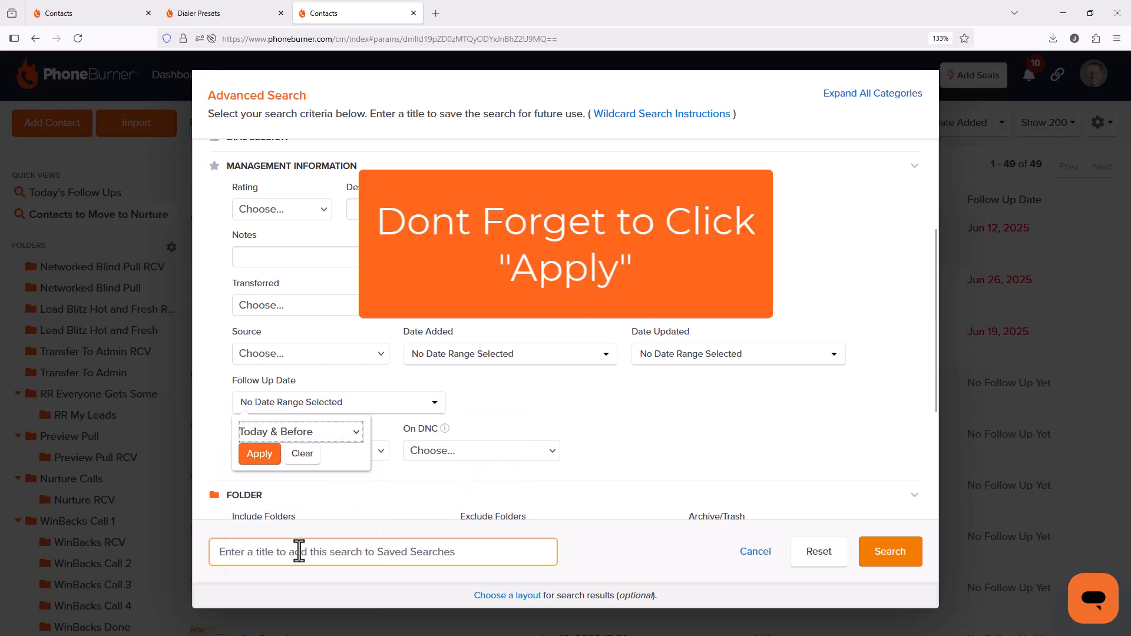
Step: Title the search with the admin's first name plus "s Follow Ups" and run it to save it
click(298, 548)
text(Jeff)
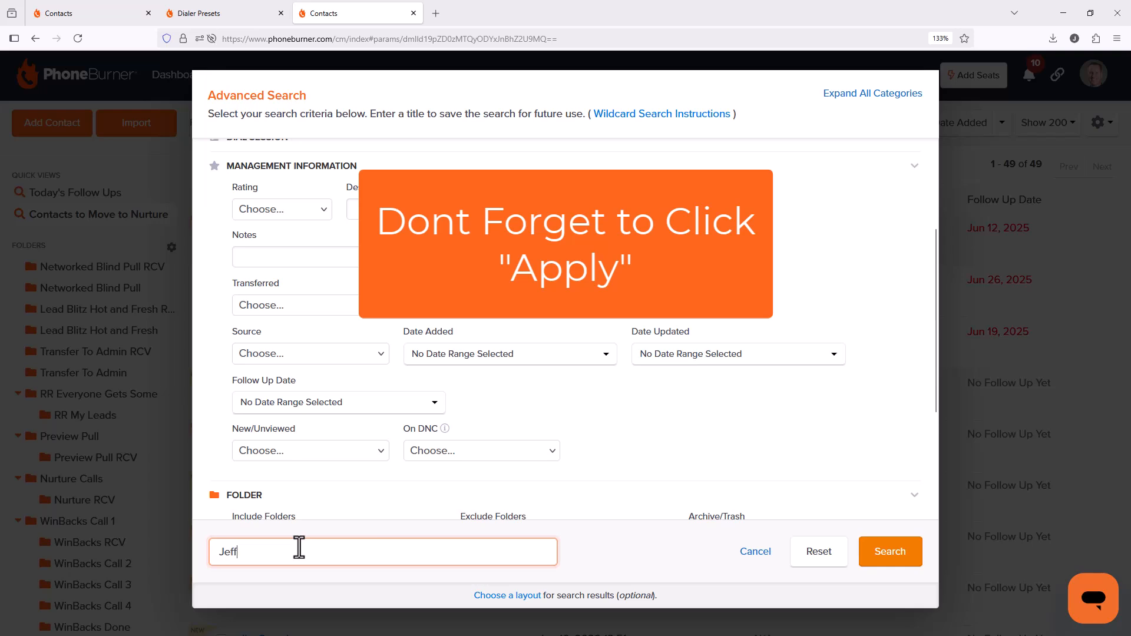
text(s Follow Ups)
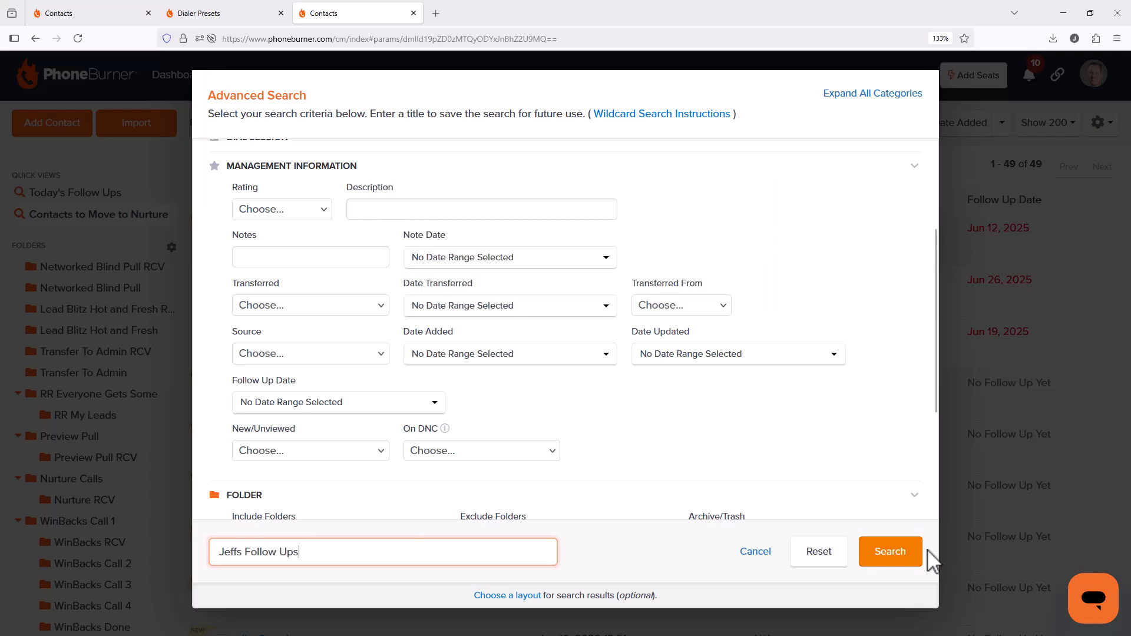
click(906, 565)
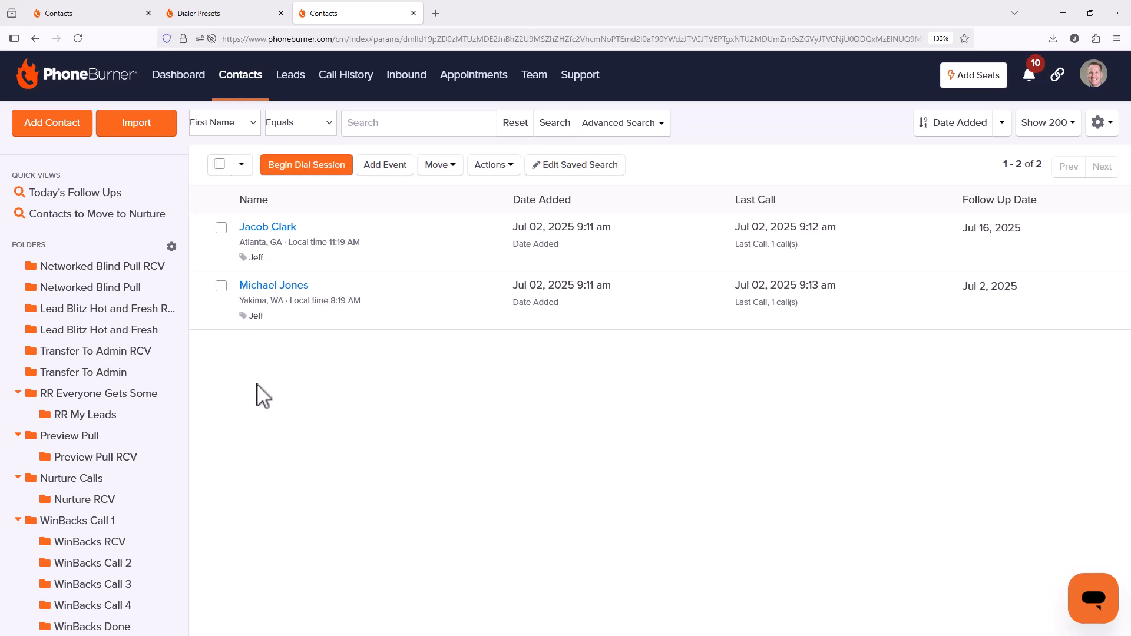
Step: Open the saved searches settings and pin the admin's follow-up search to the quick views
scroll(144, 403, down, 5)
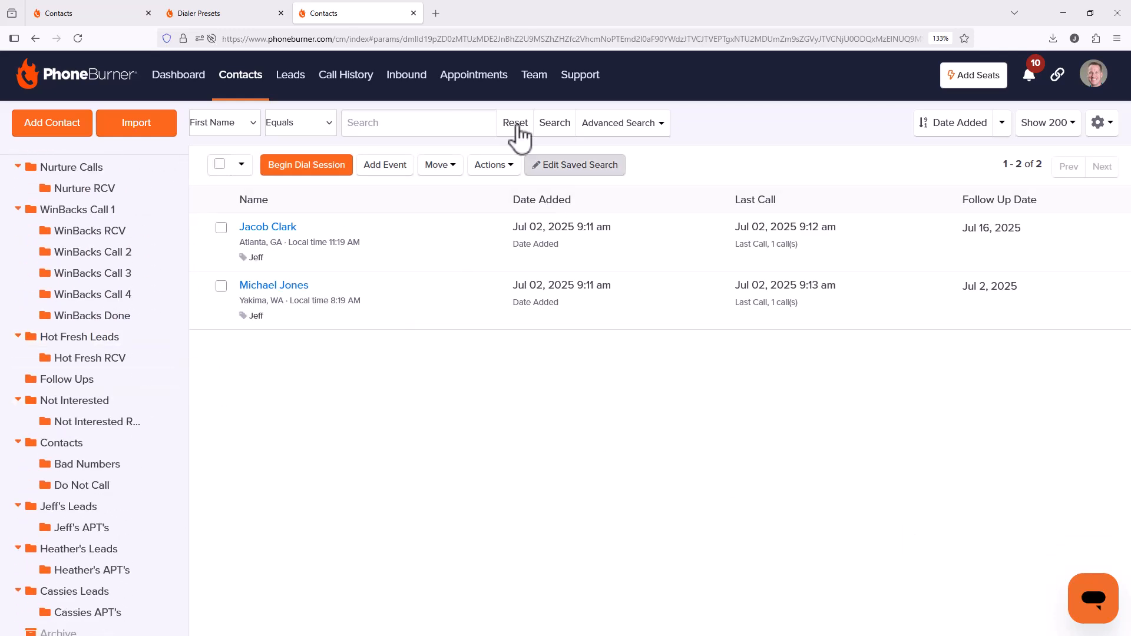
scroll(118, 351, down, 4)
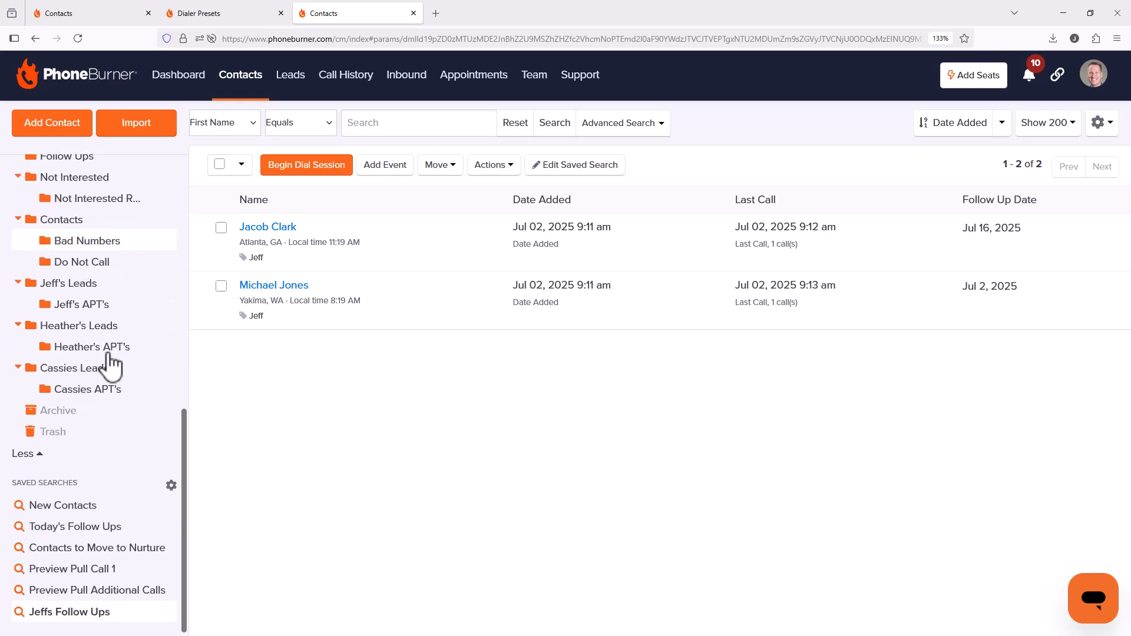
click(172, 484)
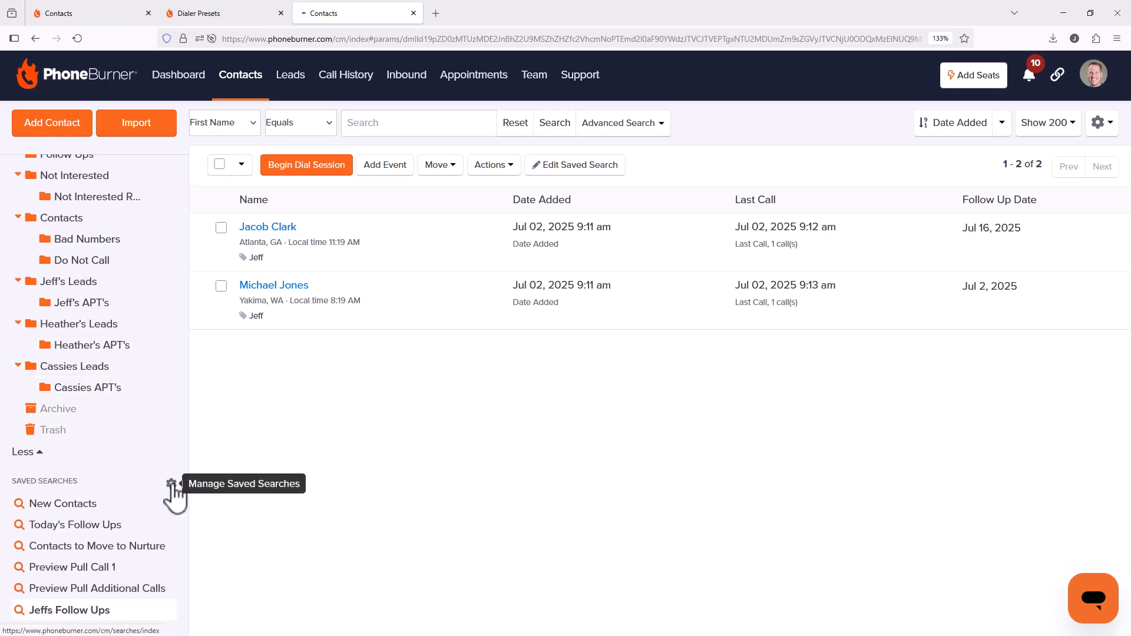
scroll(950, 489, down, 2)
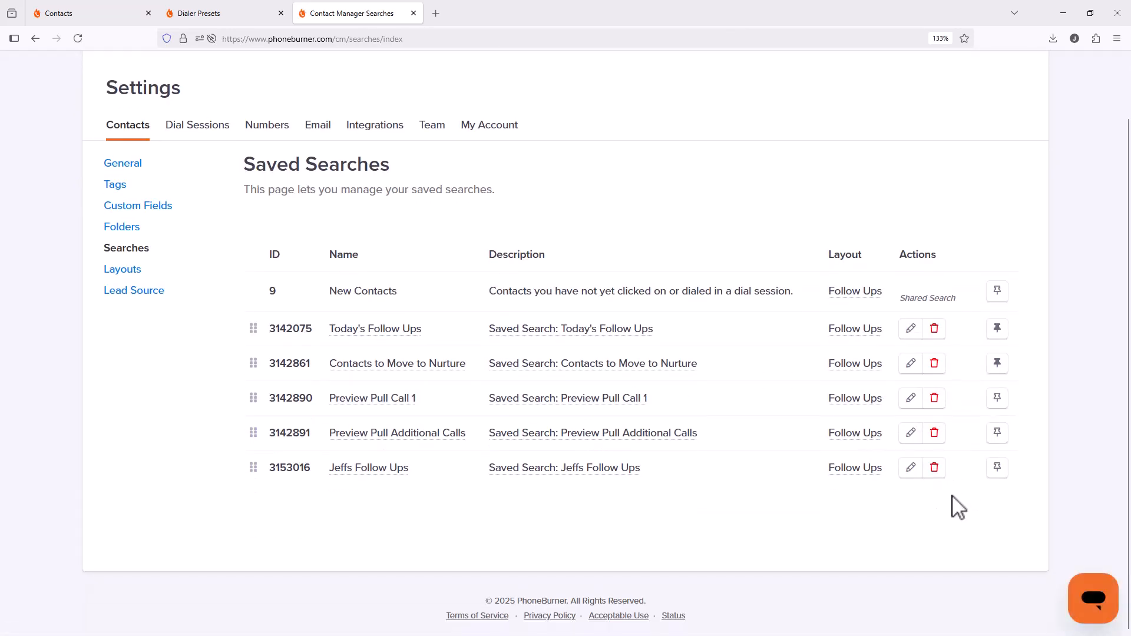
click(997, 472)
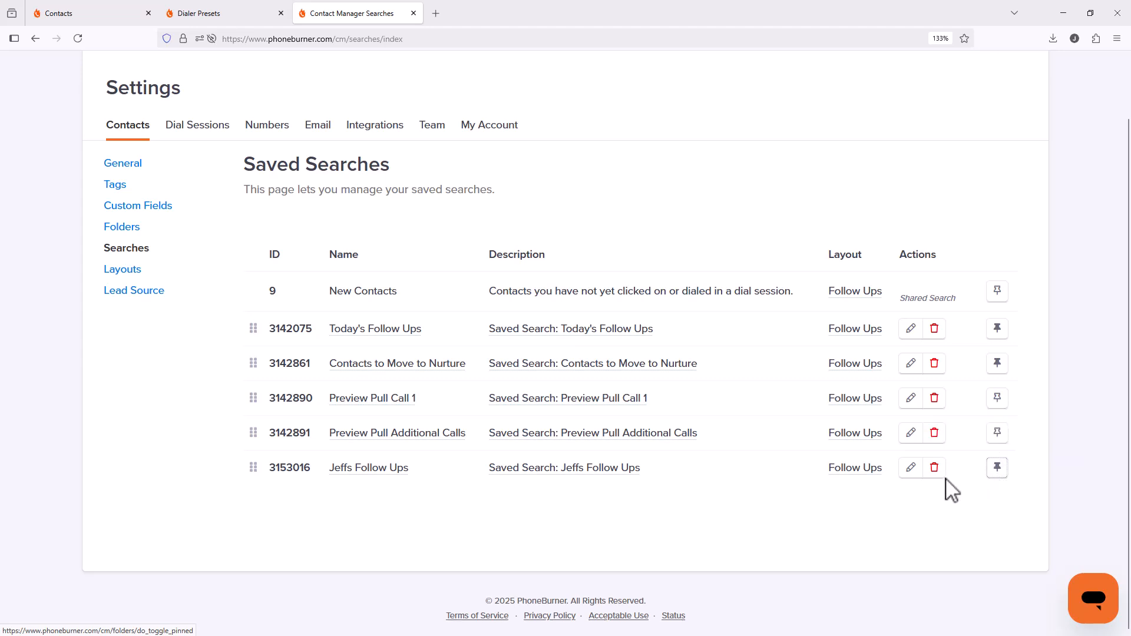
Step: Check the quick views on the Contacts page and the team's live calls list
scroll(589, 294, up, 2)
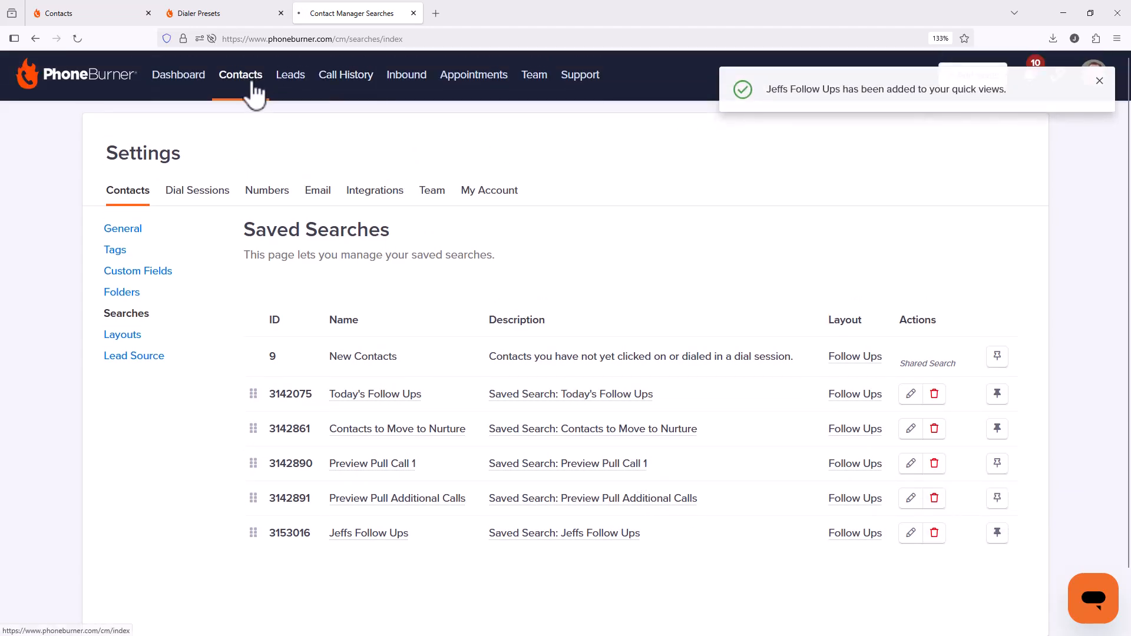
click(252, 154)
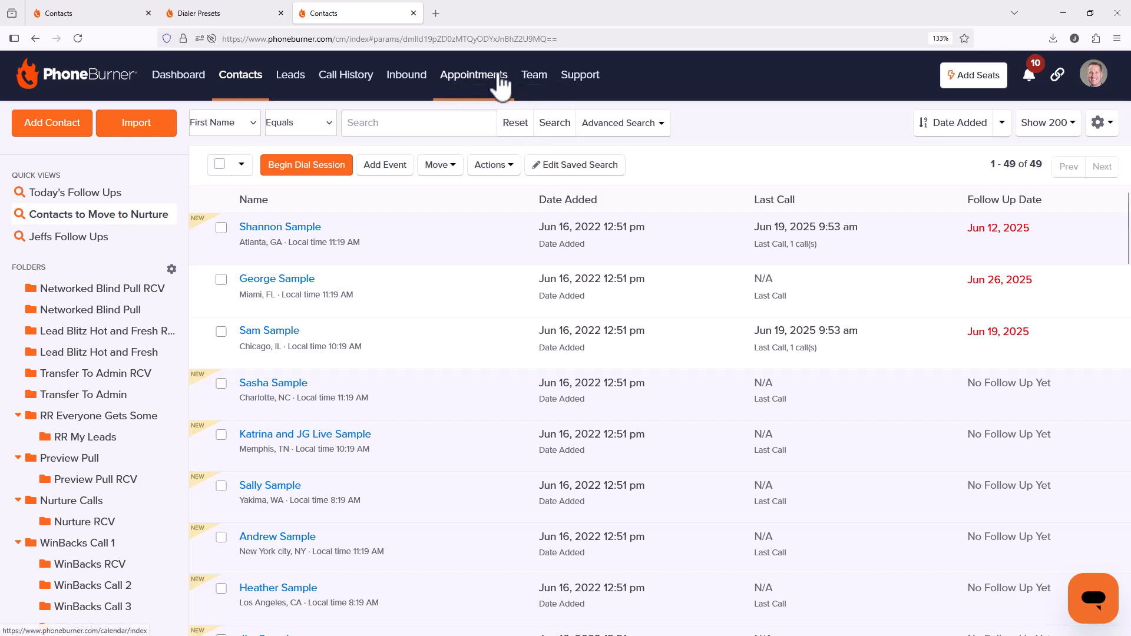
click(534, 81)
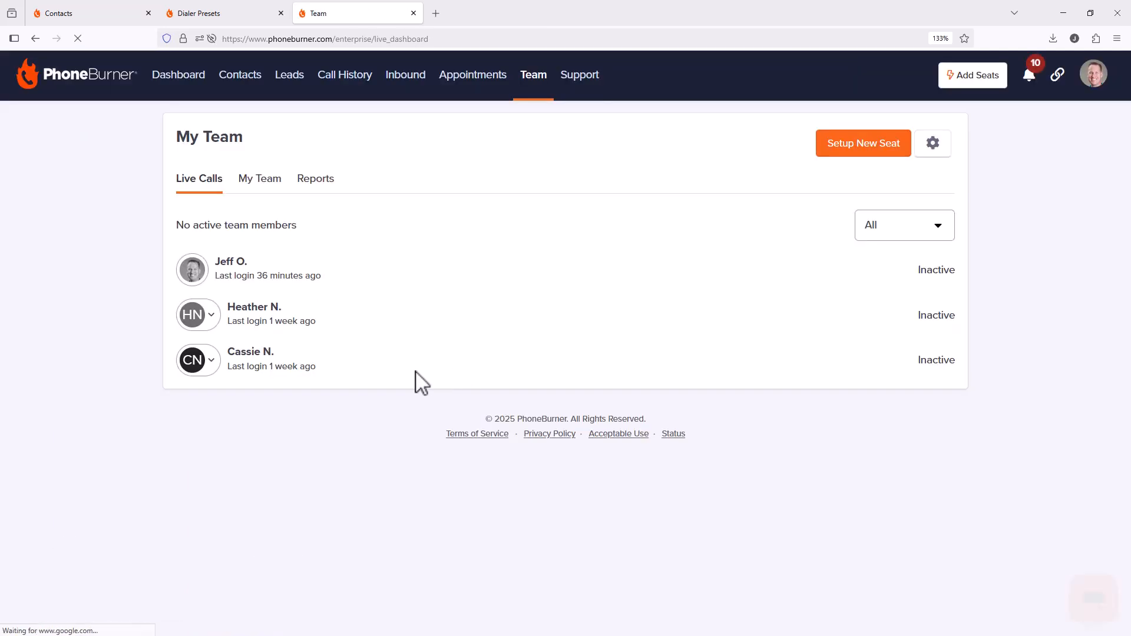
Step: Start a new advanced search on the Contacts page and filter it to contacts with the third agent's first-name tag
click(247, 85)
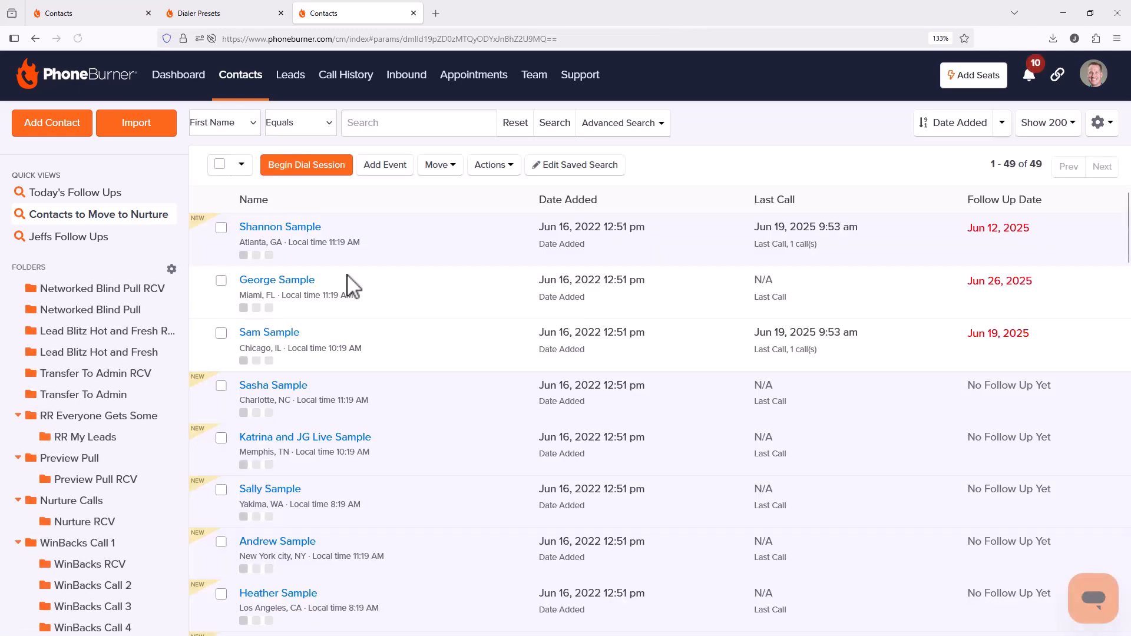
click(623, 125)
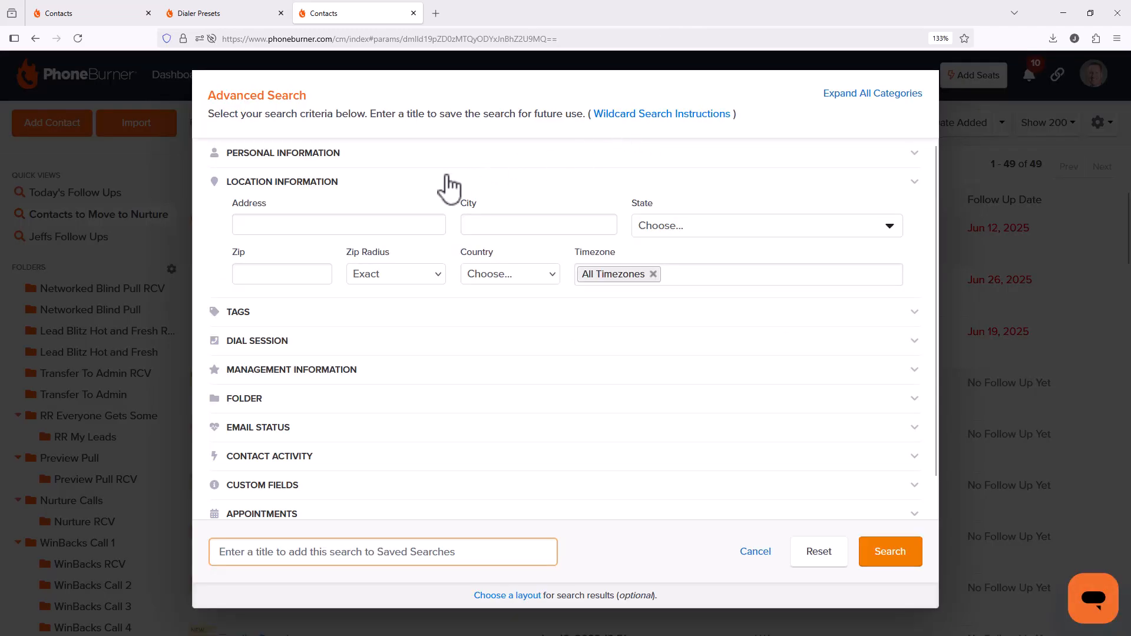
click(309, 154)
click(310, 156)
click(300, 184)
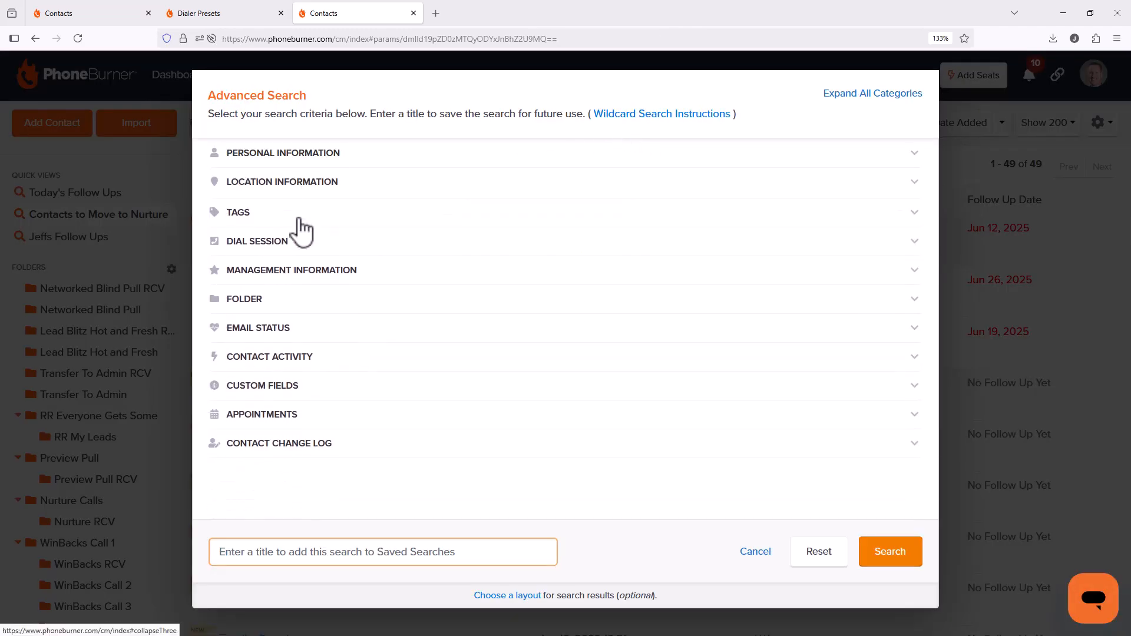
click(299, 217)
click(420, 254)
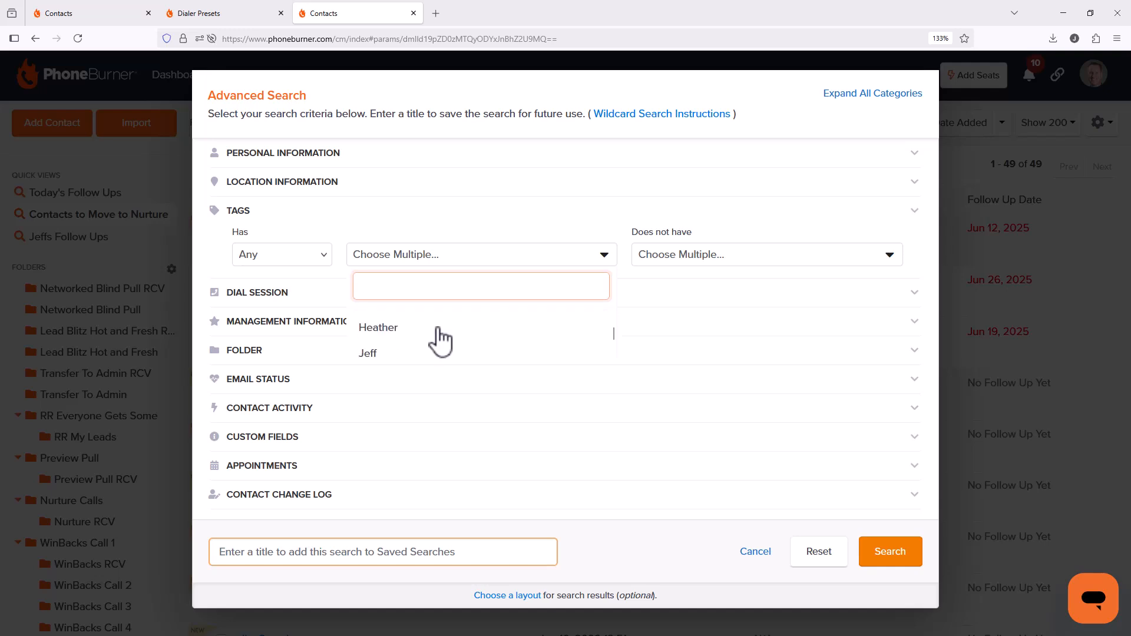
scroll(437, 330, down, 1)
click(401, 343)
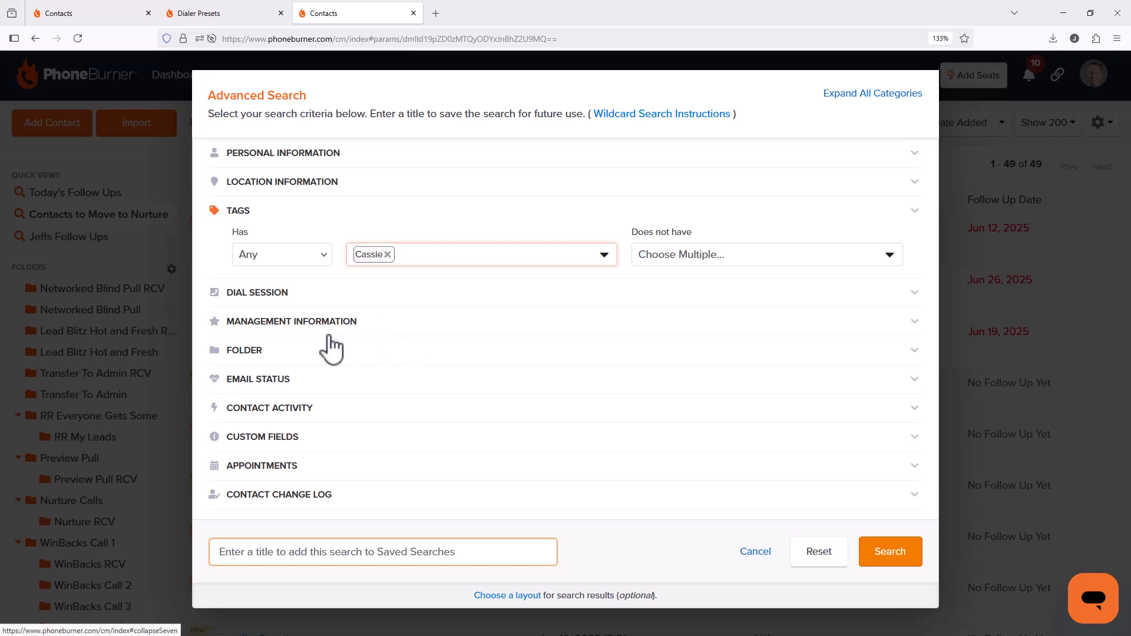
Step: Set the search's Follow Up Date condition to Today & Before and apply it
click(304, 323)
scroll(412, 388, down, 3)
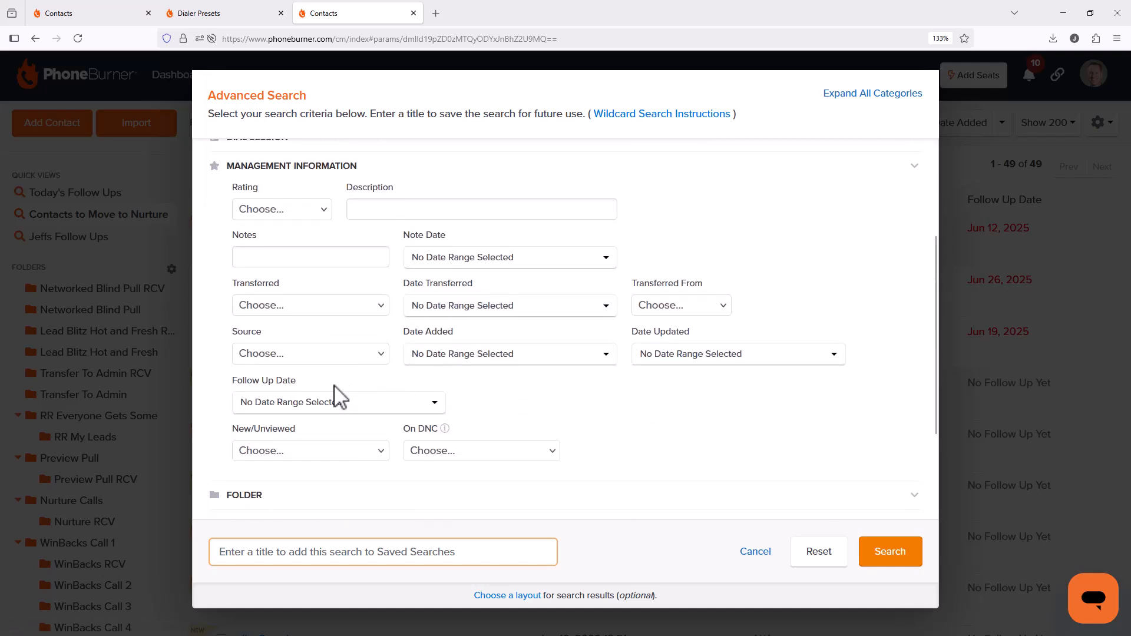
click(323, 403)
scroll(321, 353, down, 2)
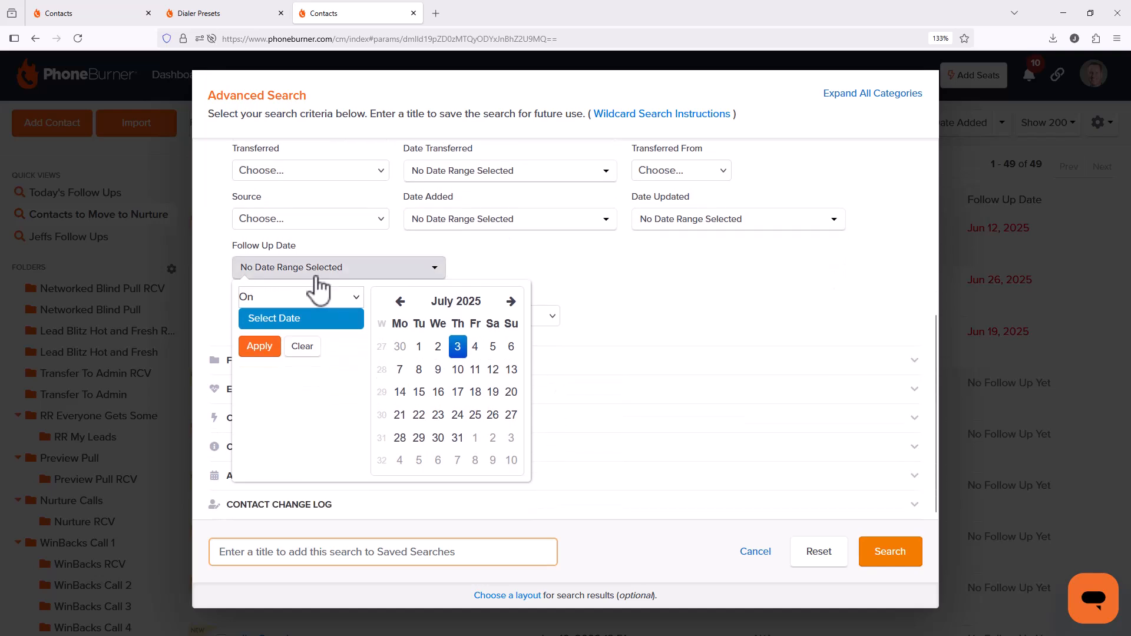
click(321, 297)
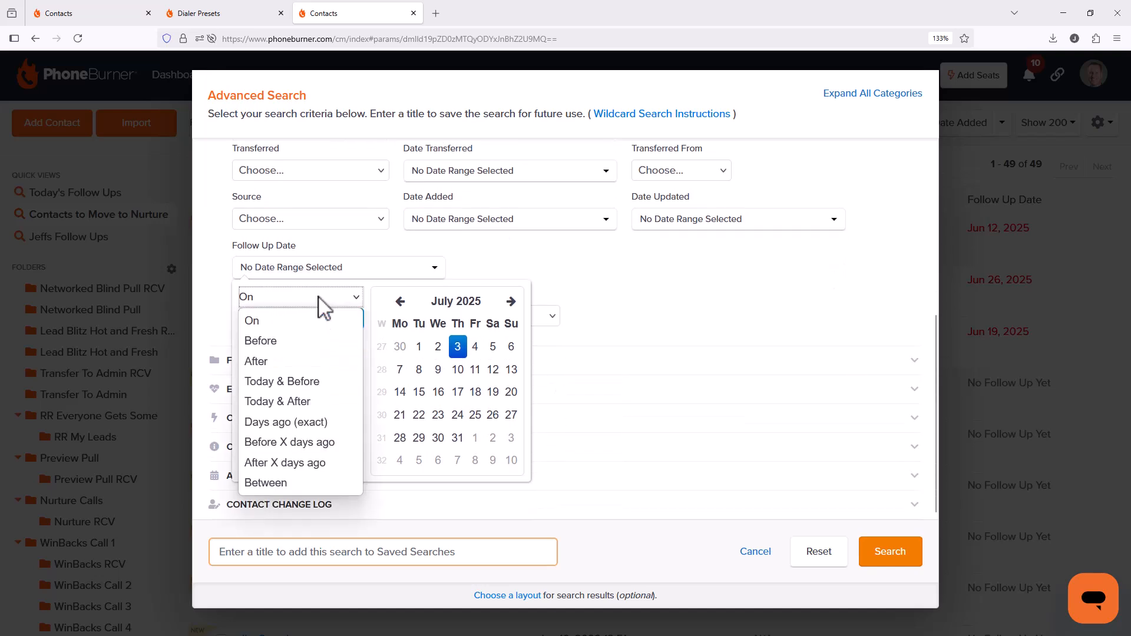
click(268, 382)
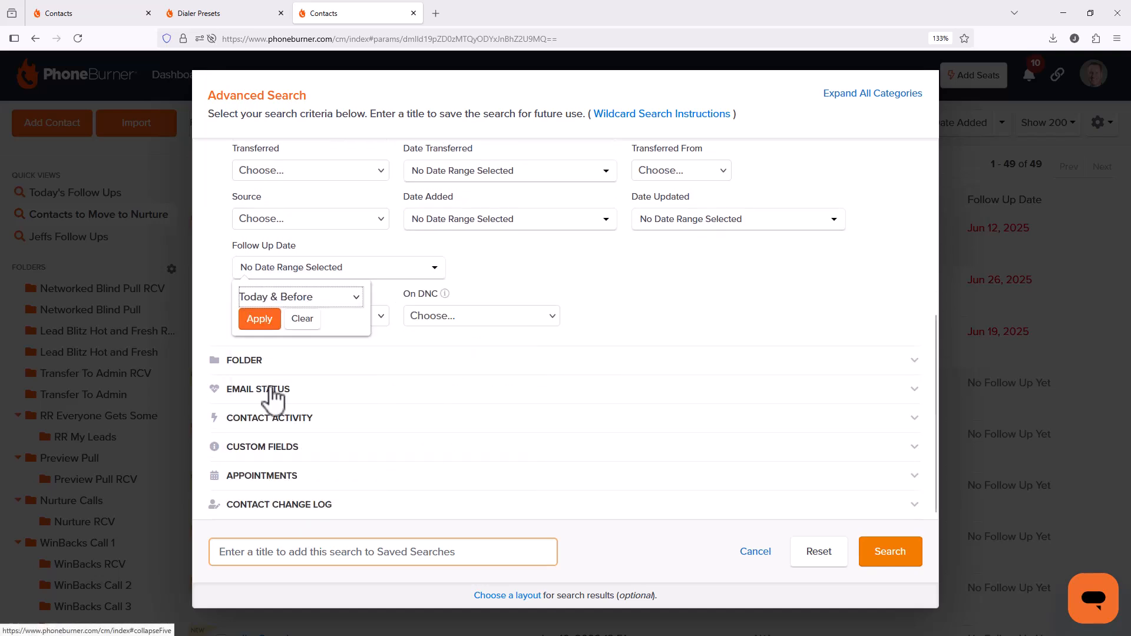
click(271, 323)
Step: Include only the Follow Ups folder in the third agent's search
click(256, 364)
click(323, 404)
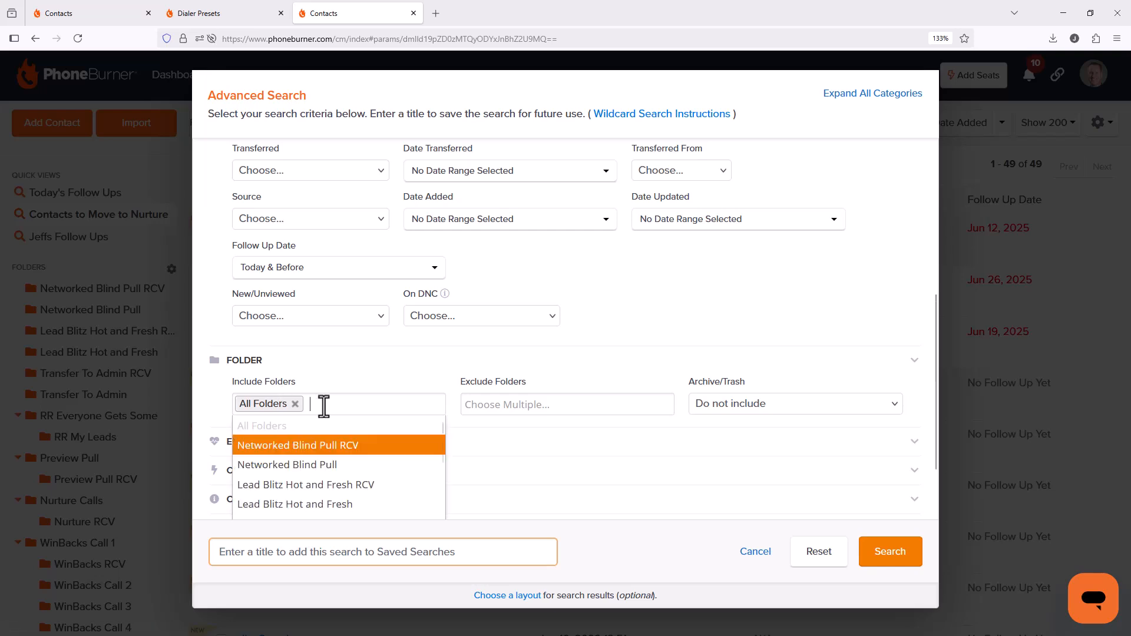
scroll(338, 495, down, 4)
scroll(339, 495, down, 2)
click(325, 462)
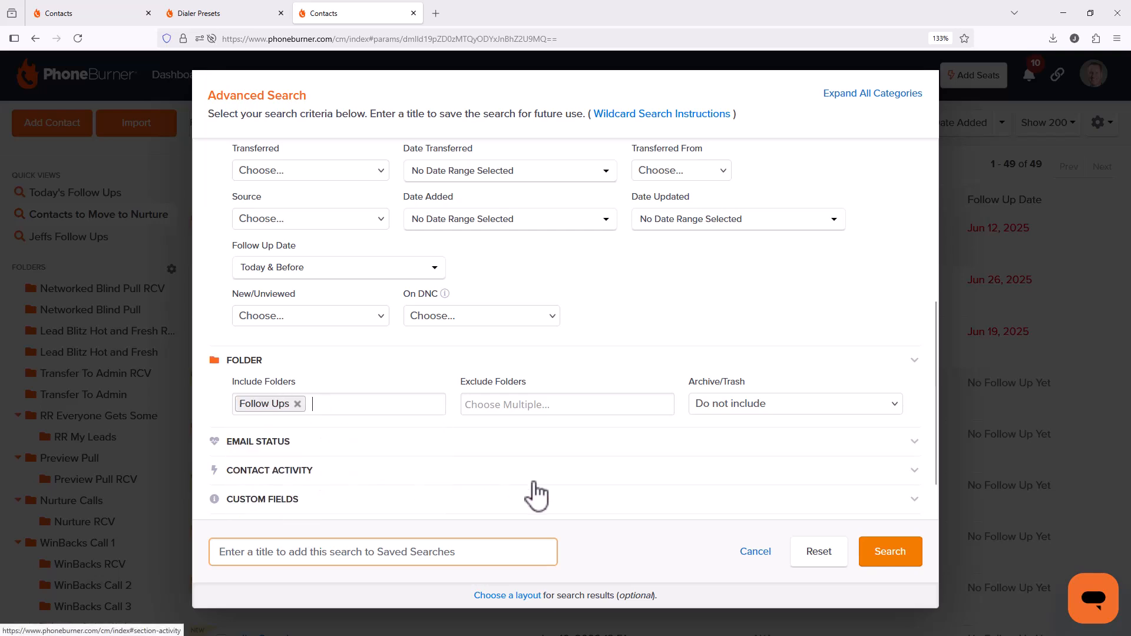
Step: Save the search under the third agent's first name followed by "Follow Ups" and run it
scroll(506, 518, down, 1)
click(454, 548)
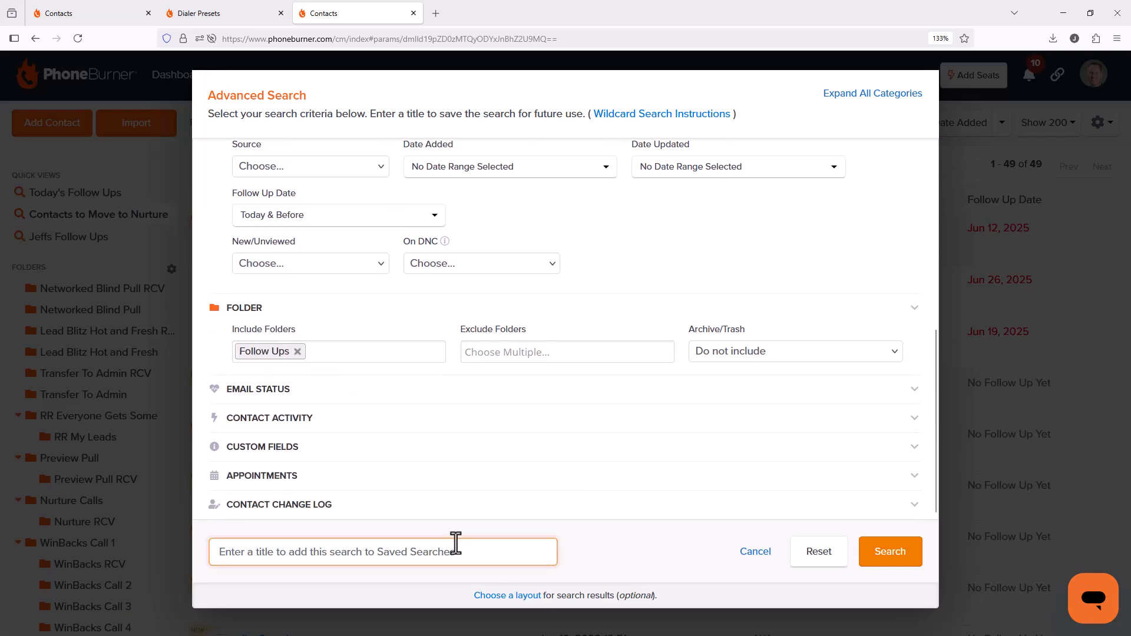
text(Cassies Follow Ups)
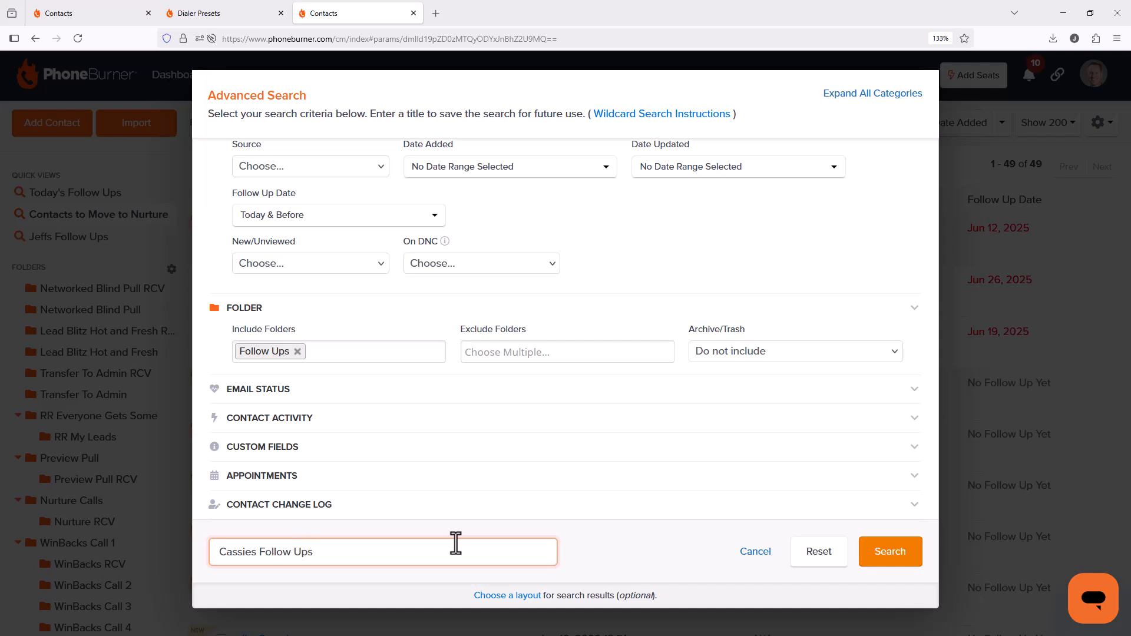
click(903, 556)
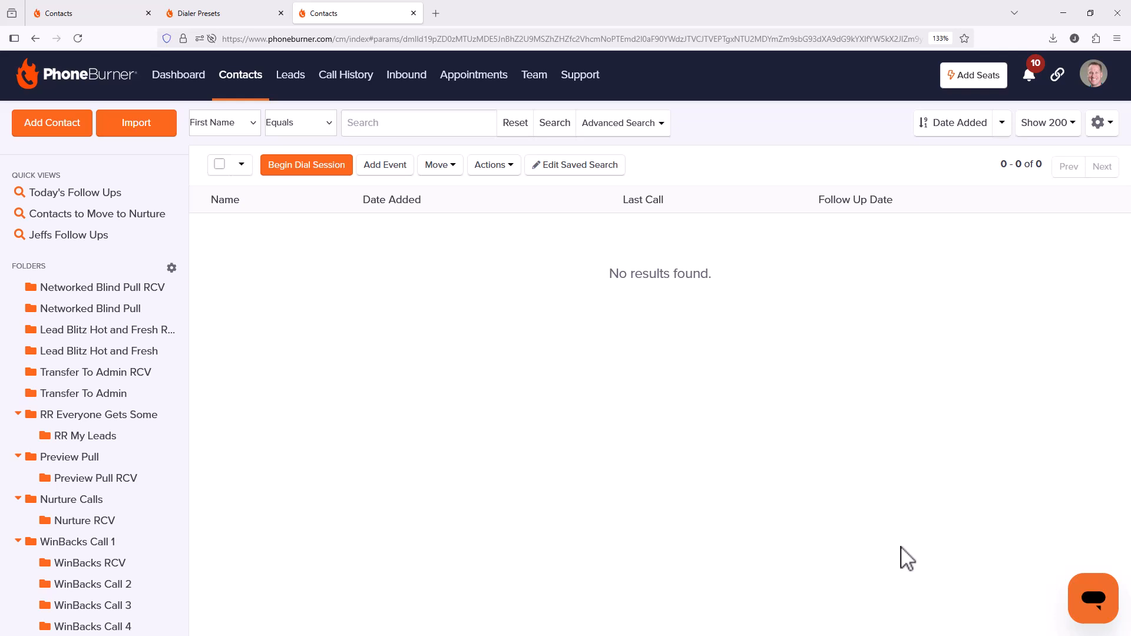
Step: Log in as the third agent from the team's live calls list
click(540, 83)
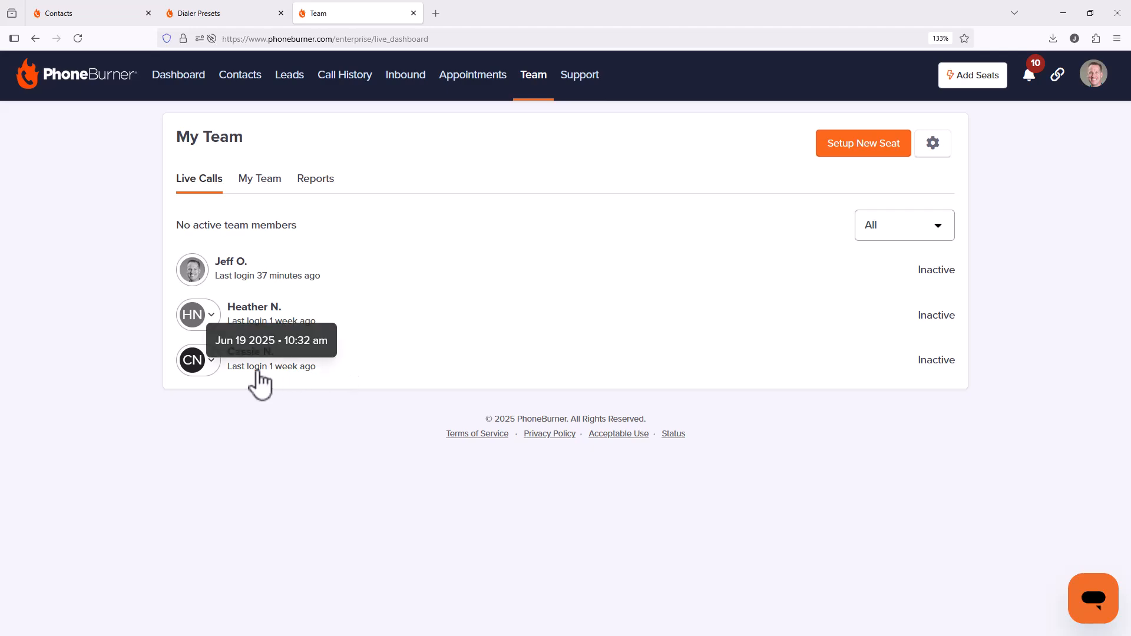
click(223, 373)
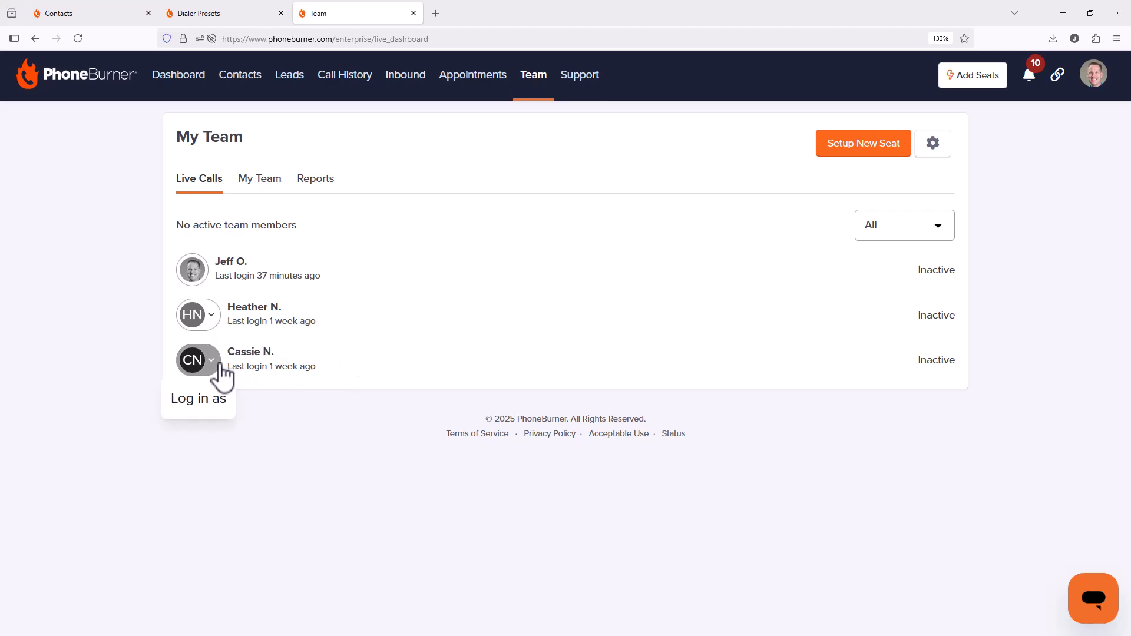
click(190, 407)
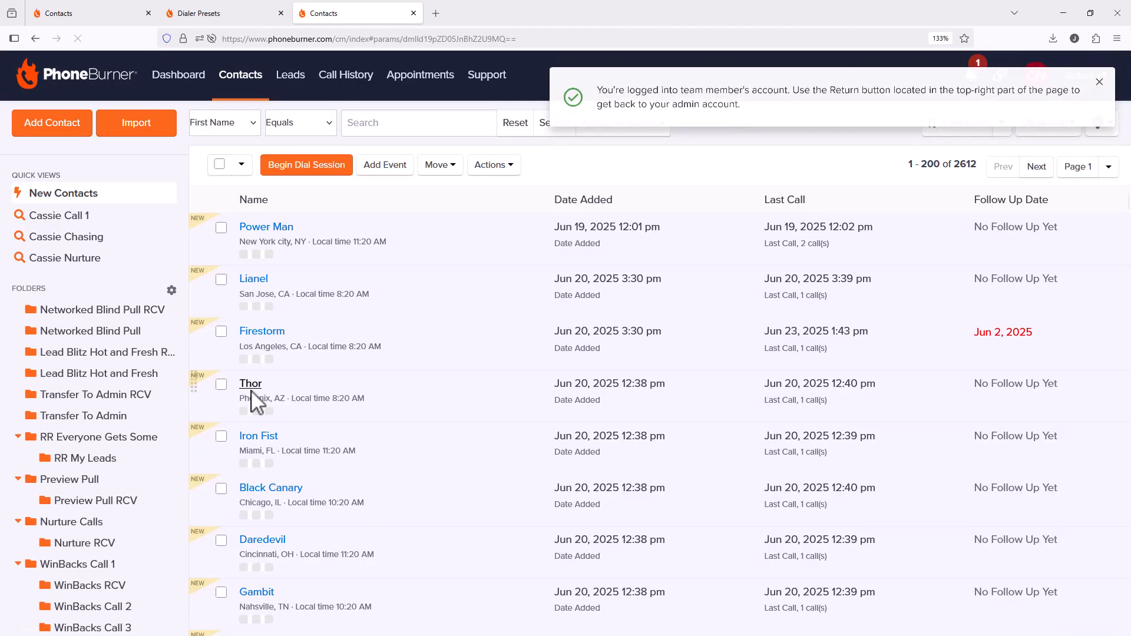
Step: Pin the third agent's Follow Ups saved search to the quick views and open it from the Contacts page
scroll(134, 406, down, 5)
scroll(134, 407, down, 2)
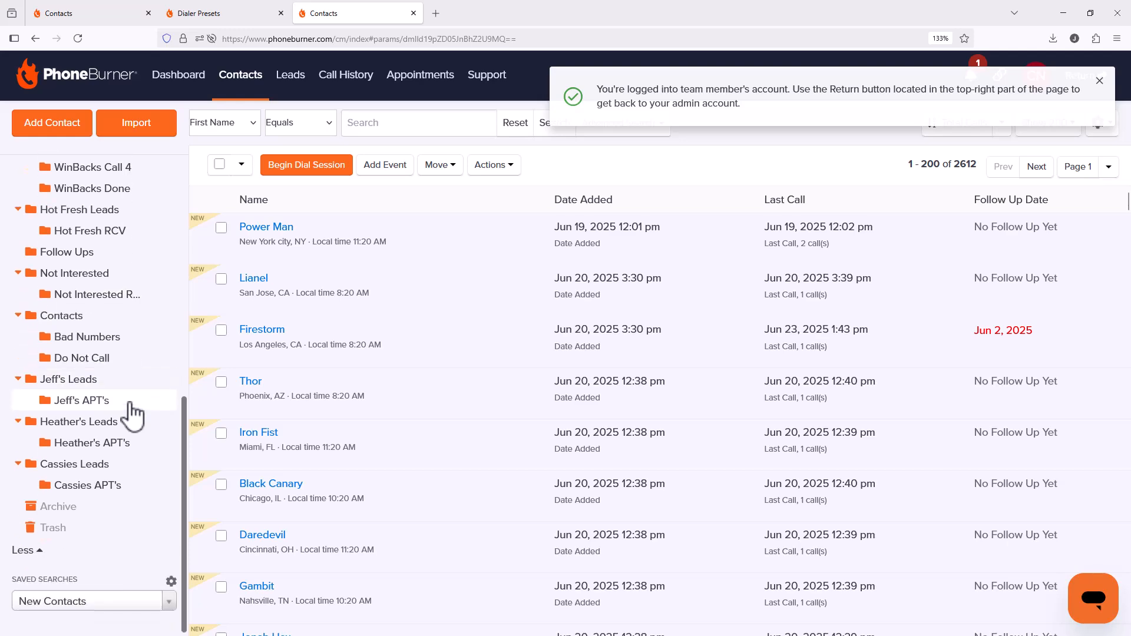
click(171, 574)
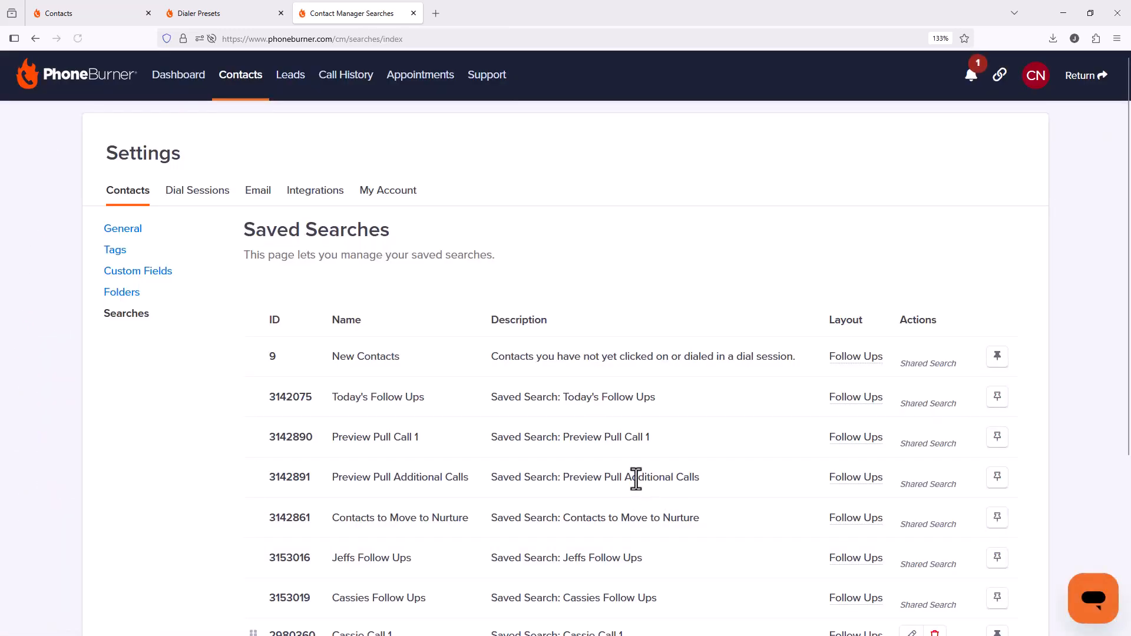
scroll(740, 475, down, 4)
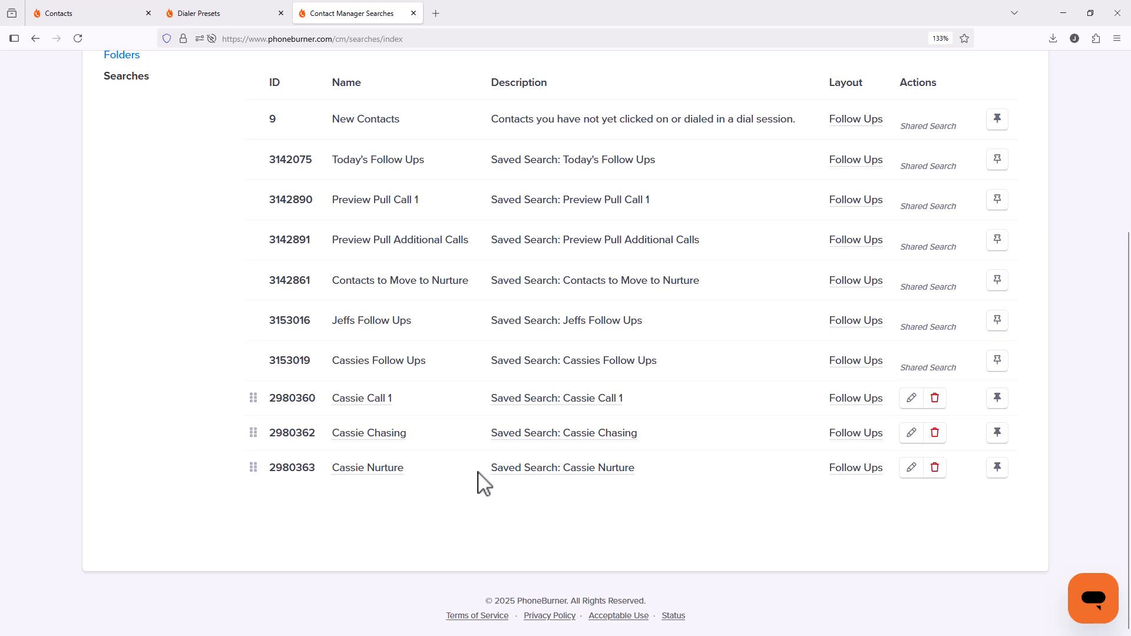
click(998, 361)
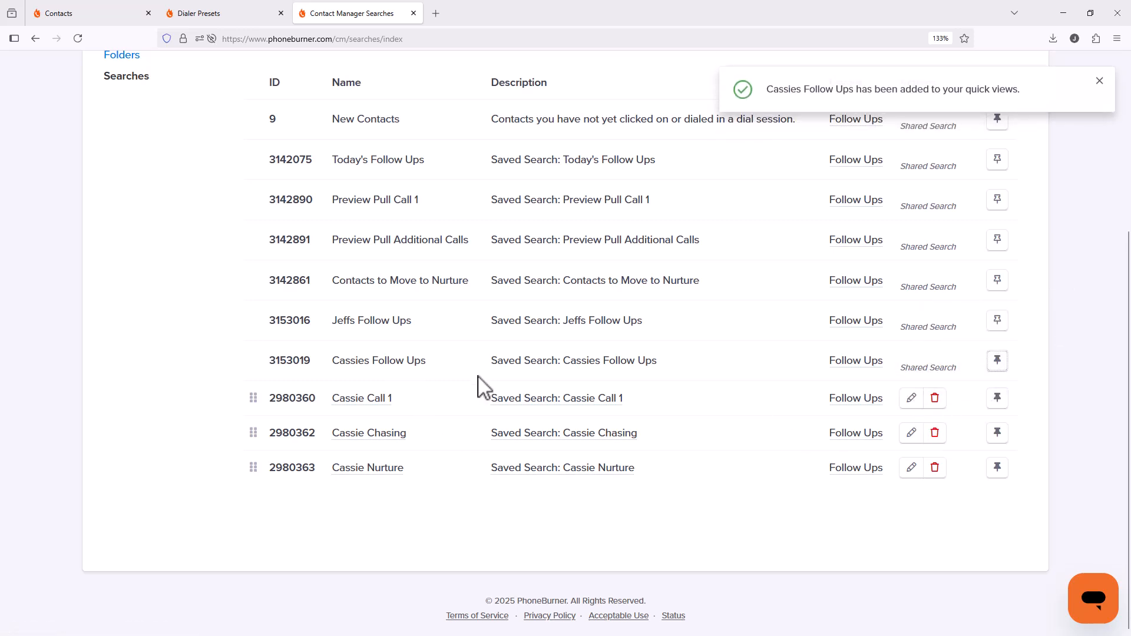
scroll(486, 380, up, 3)
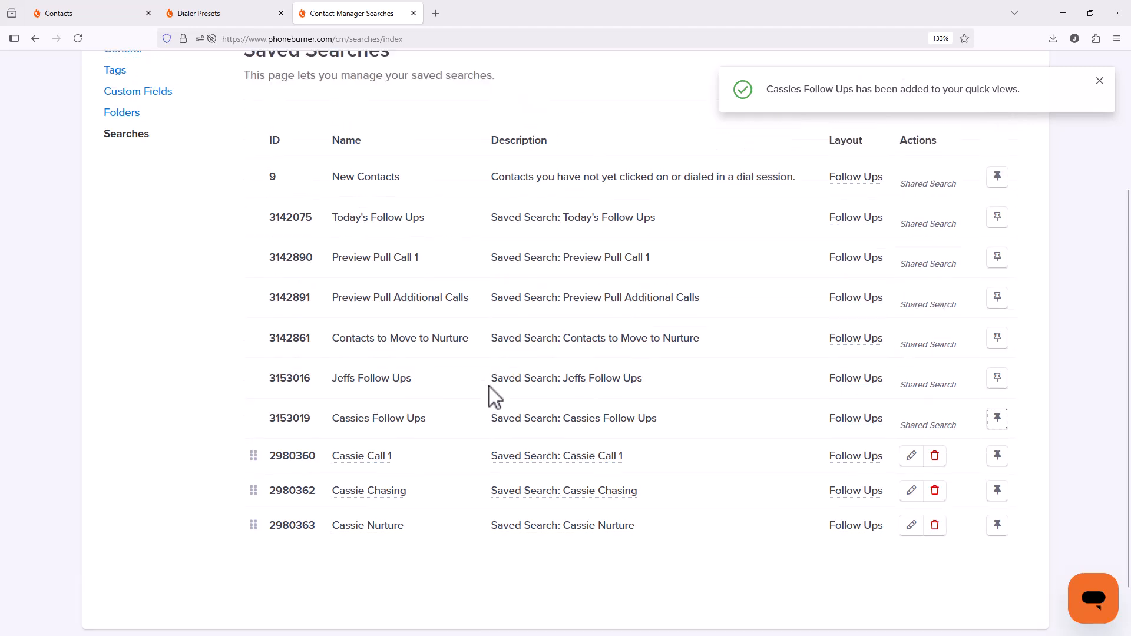
click(240, 75)
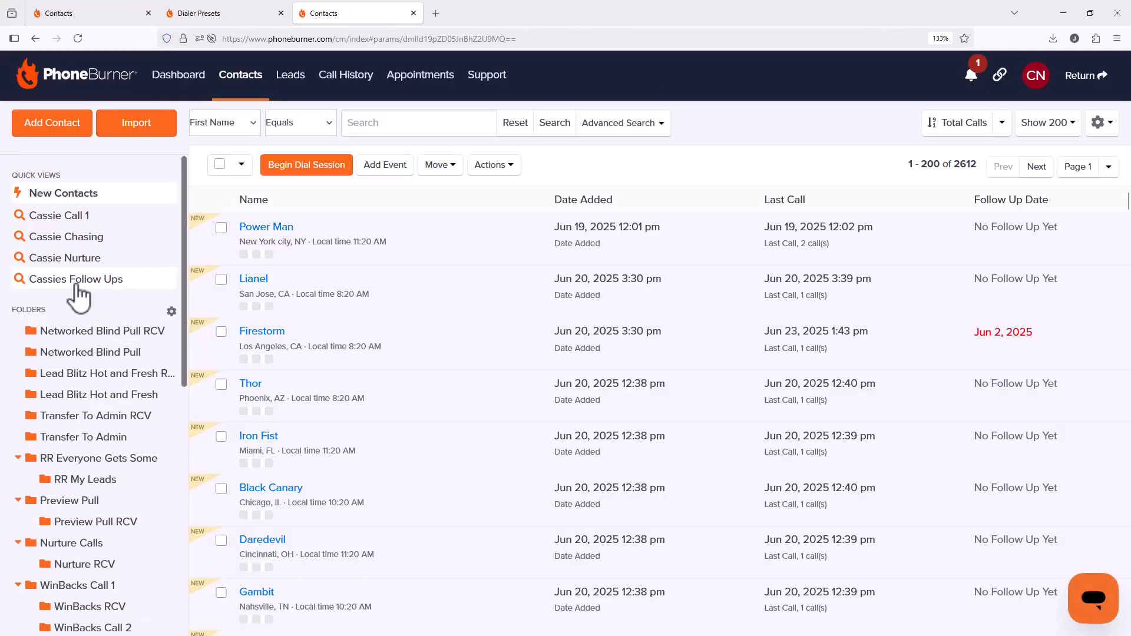
click(75, 283)
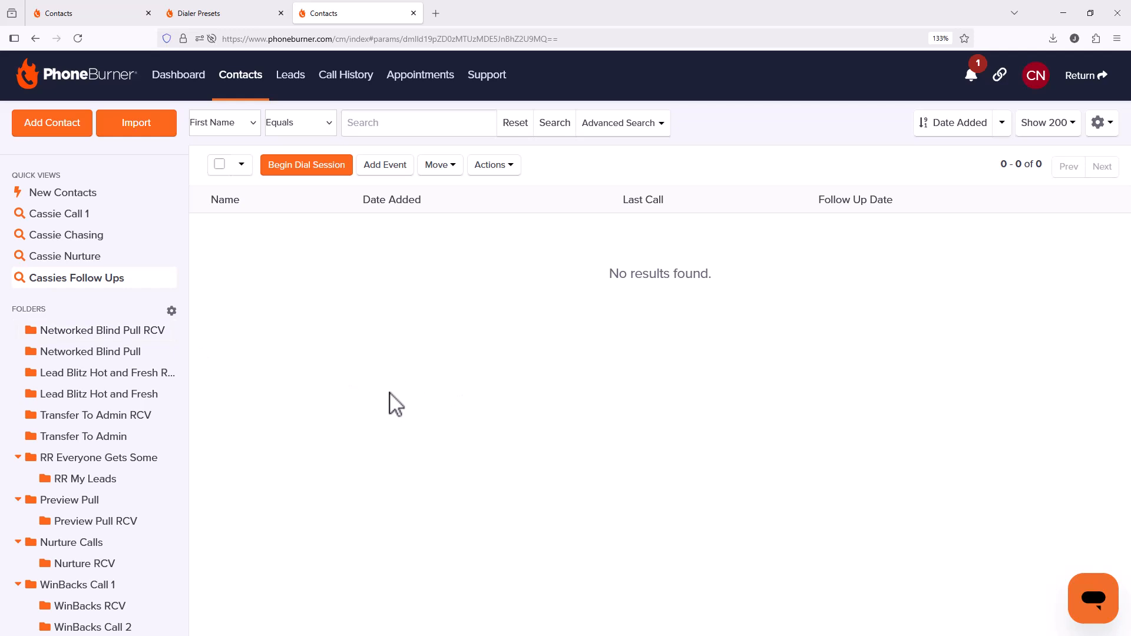
Step: Begin a dial session from the Networked Blind Pull LeadStream, continuing with the third agent's Networked Preset
click(286, 87)
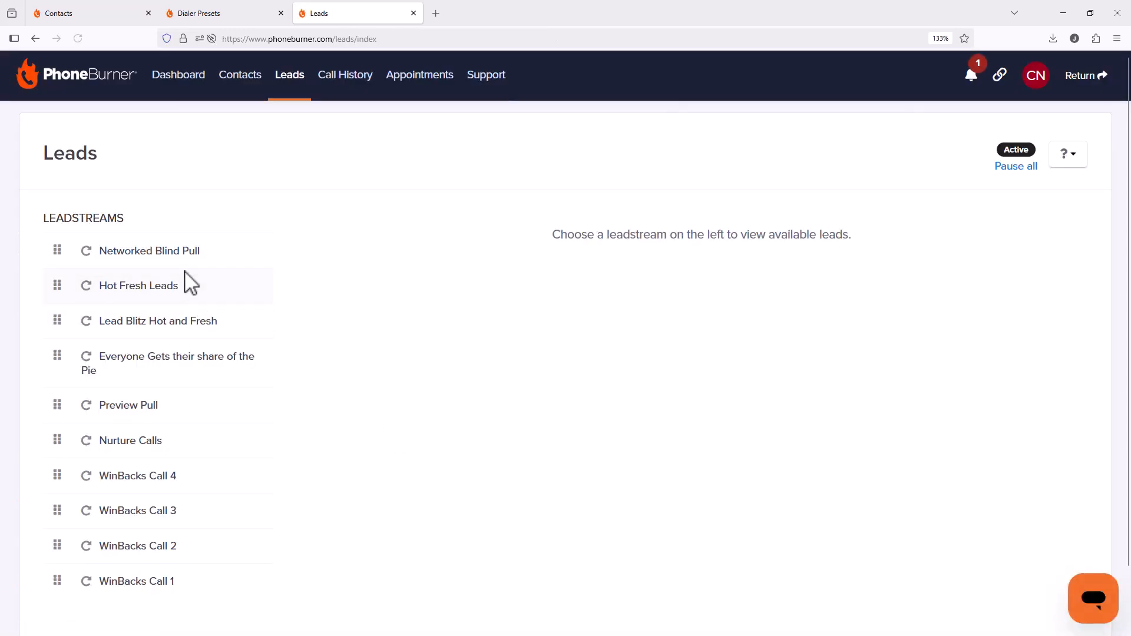
click(167, 254)
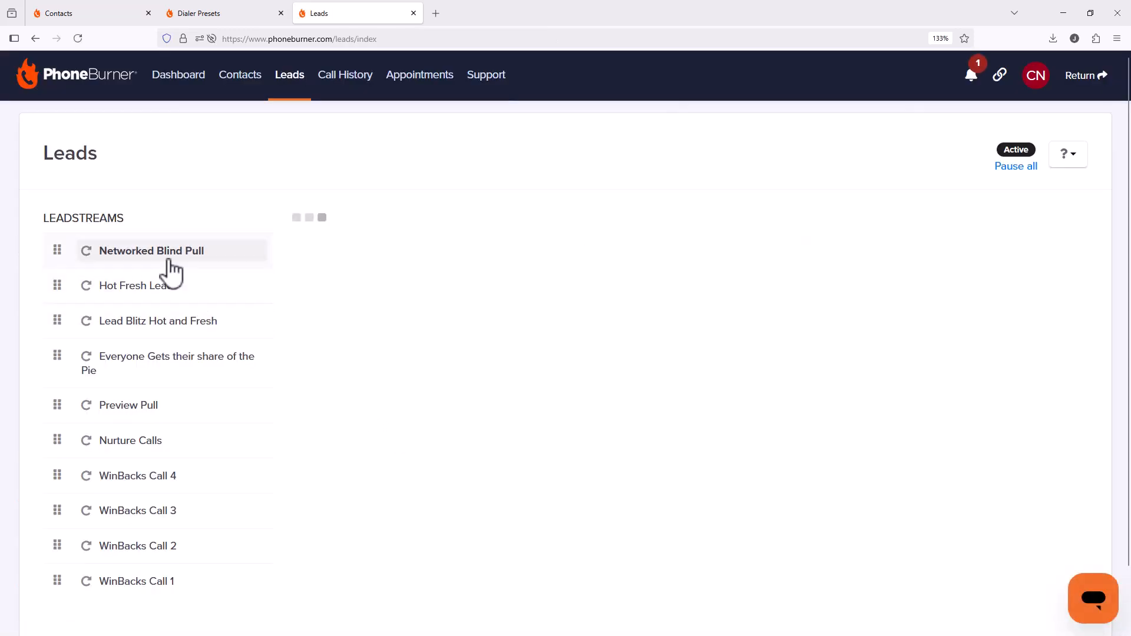
click(574, 330)
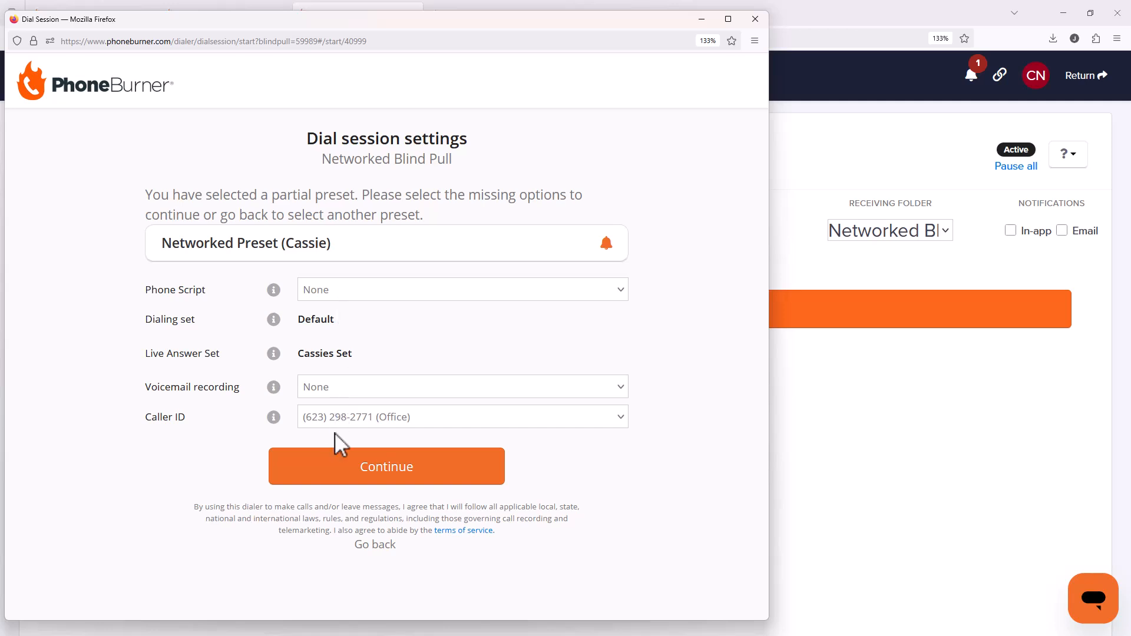
click(355, 469)
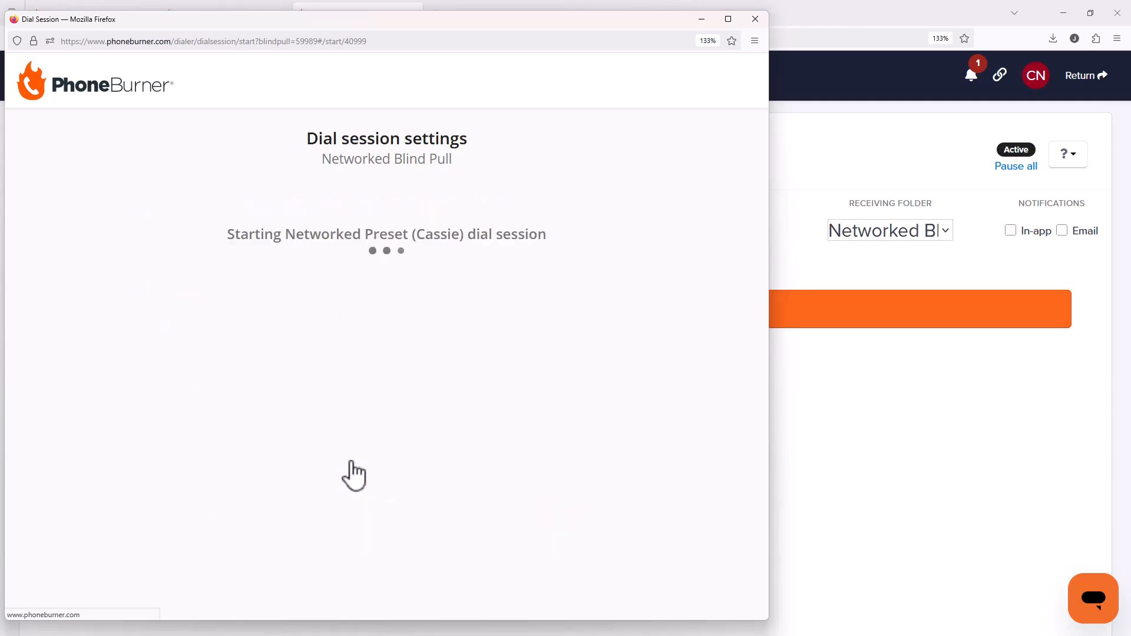
Step: Grant the dial session microphone access through the browser and start dialing
click(403, 393)
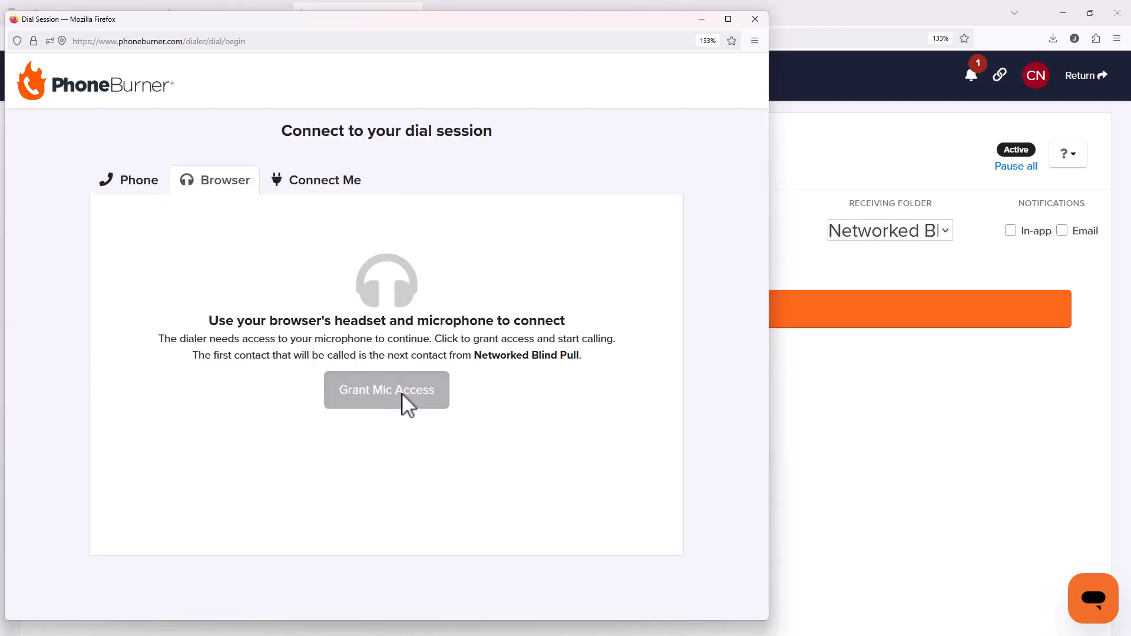
click(236, 125)
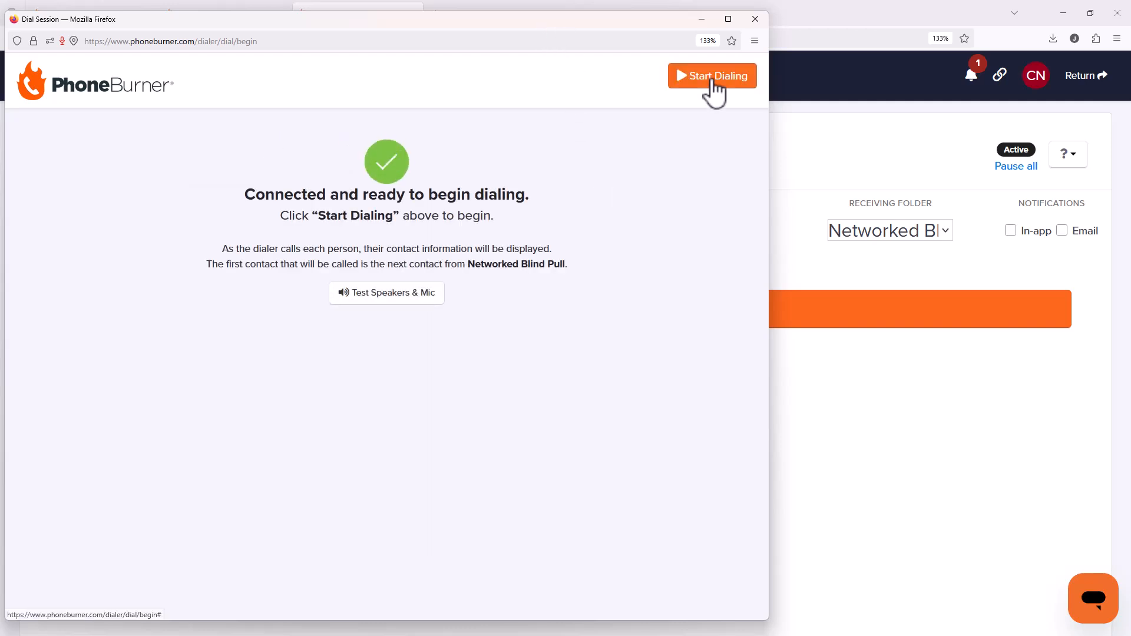
click(713, 77)
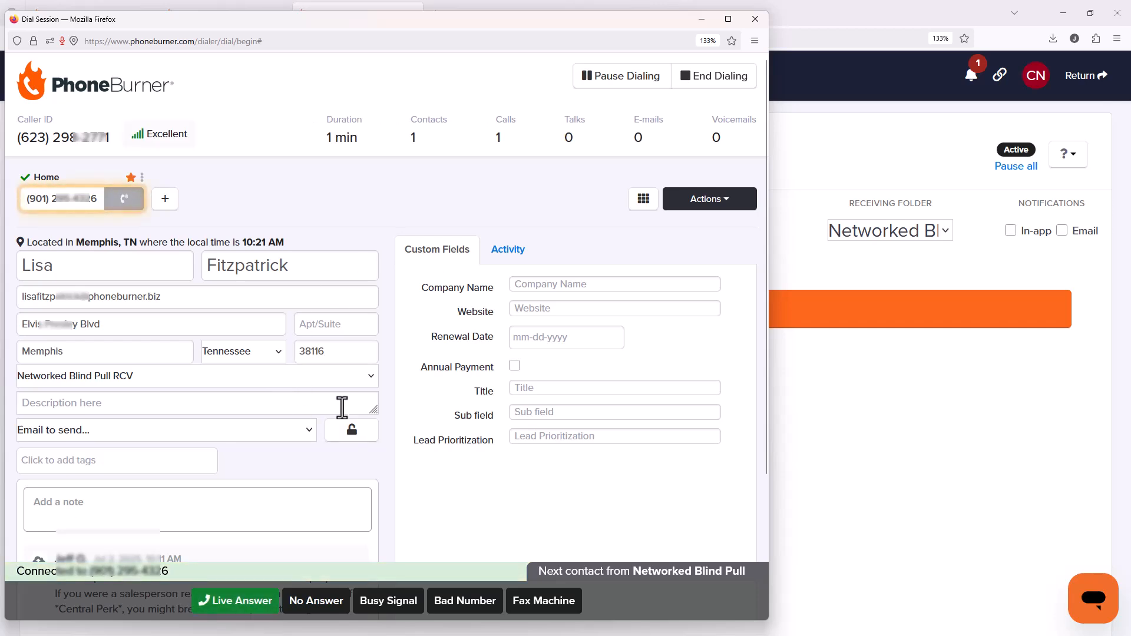
Step: Log the first call as No Answer and the second as an ended Live Answer with the Set Appointment result
click(300, 604)
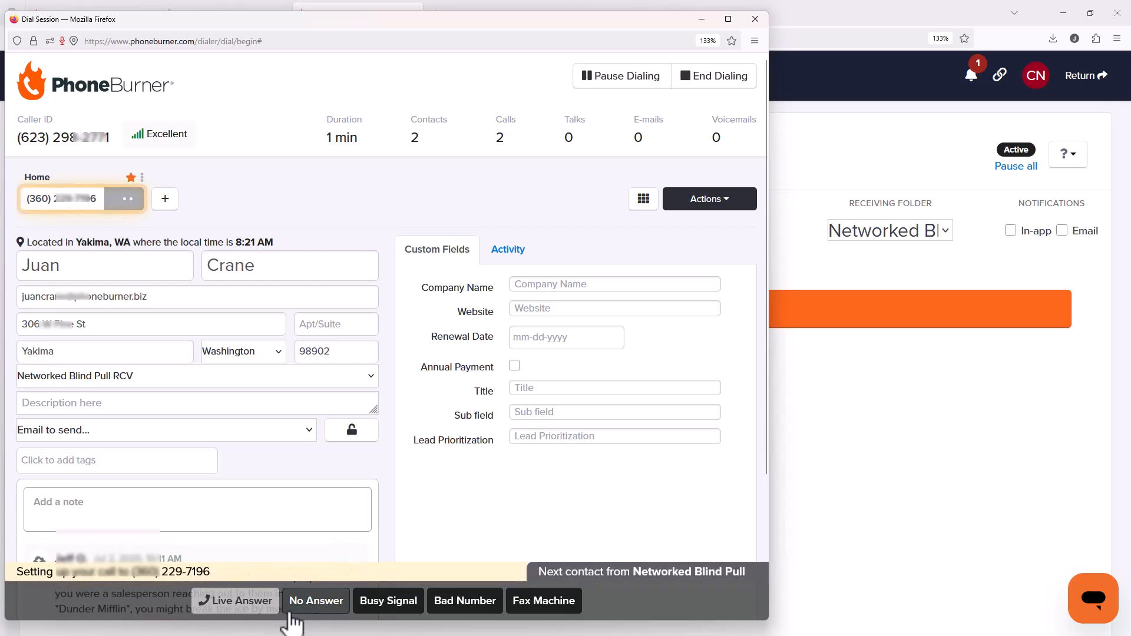
click(251, 610)
click(317, 568)
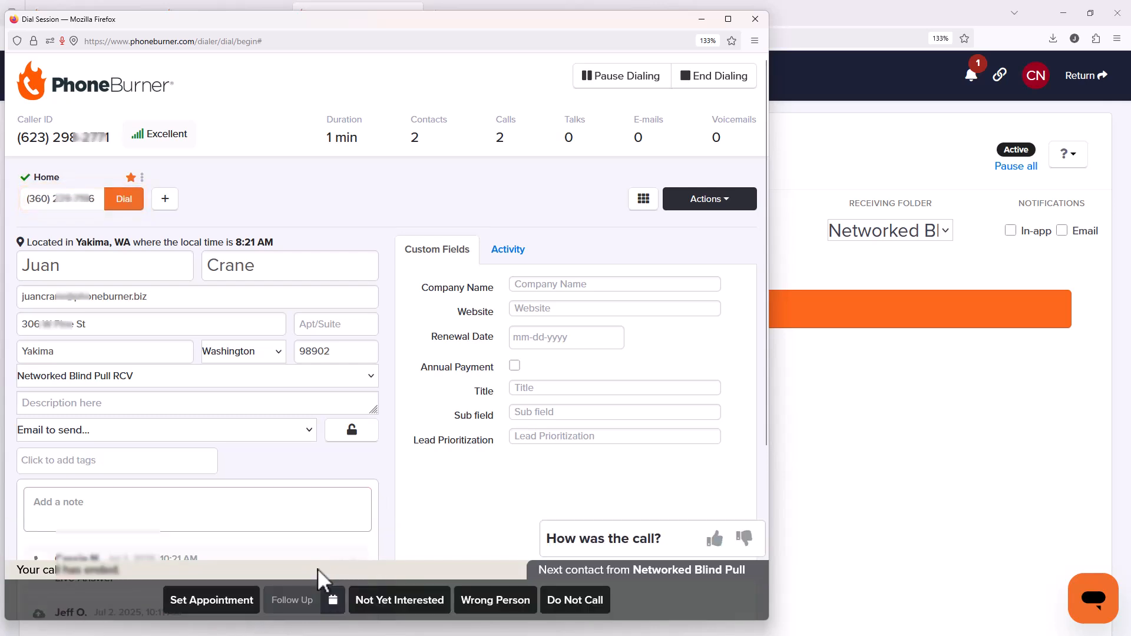
click(191, 600)
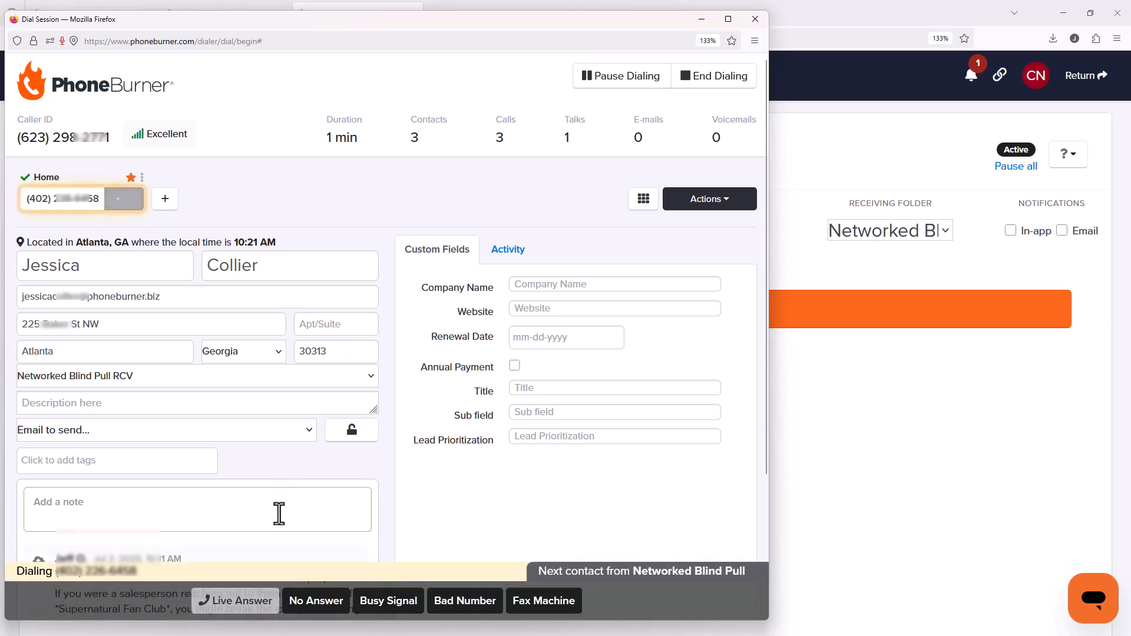
Step: Mark the third call as a Live Answer, end it and log it as Follow Up for July 17, 2025
click(258, 601)
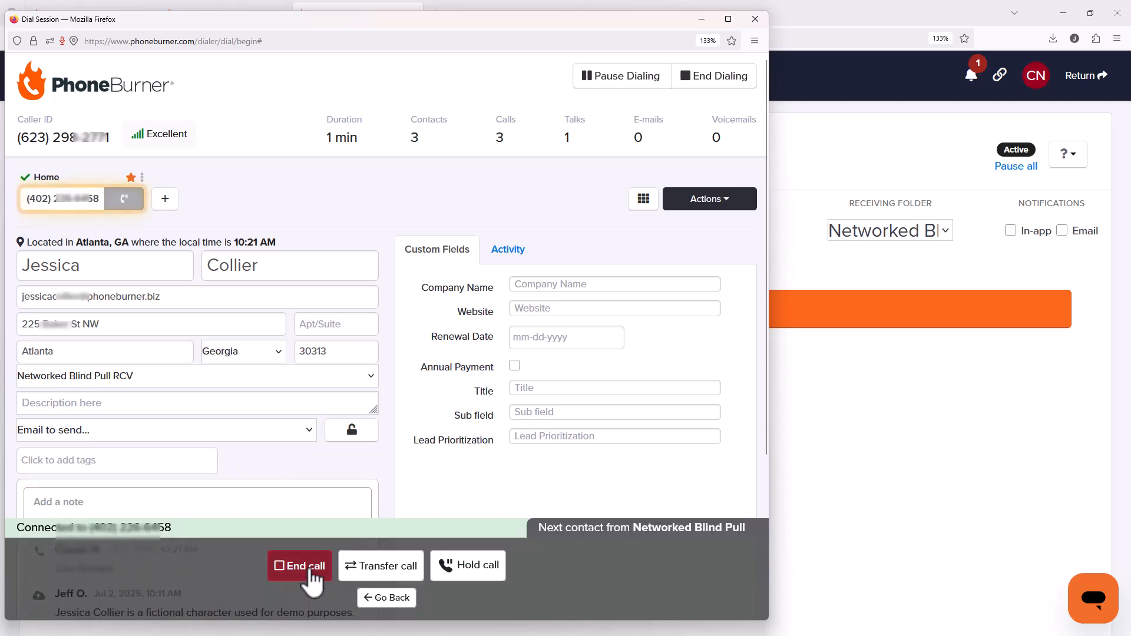
click(308, 567)
click(333, 600)
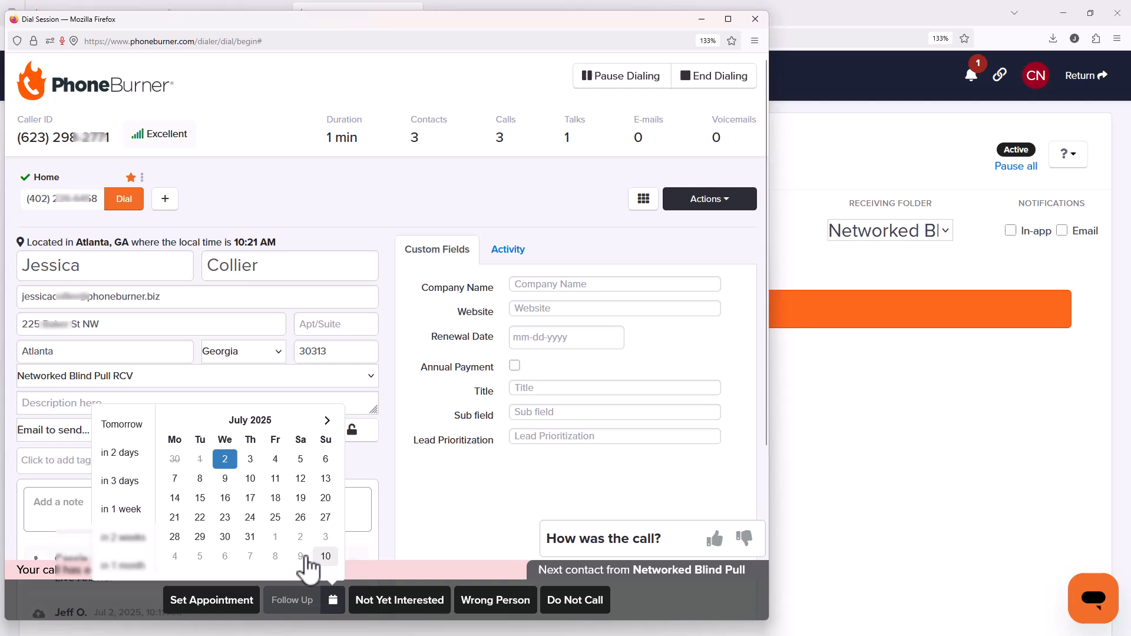
click(251, 498)
click(280, 588)
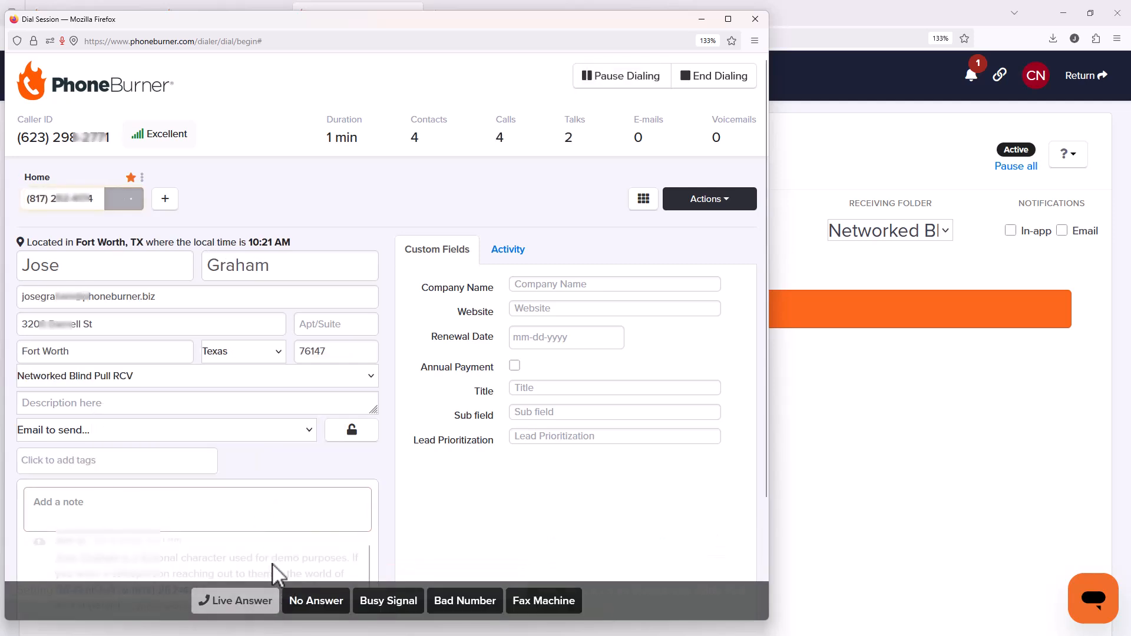
Step: Mark the fourth call as a Live Answer, end it and log it as Follow Up for July 9, 2025
click(214, 606)
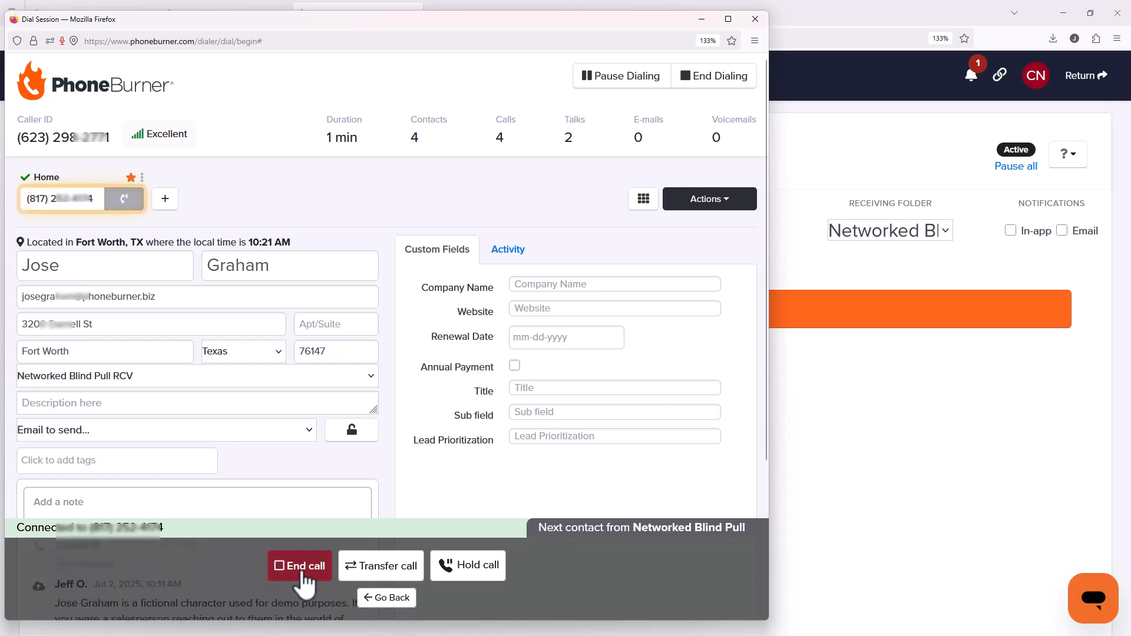
click(302, 571)
click(333, 600)
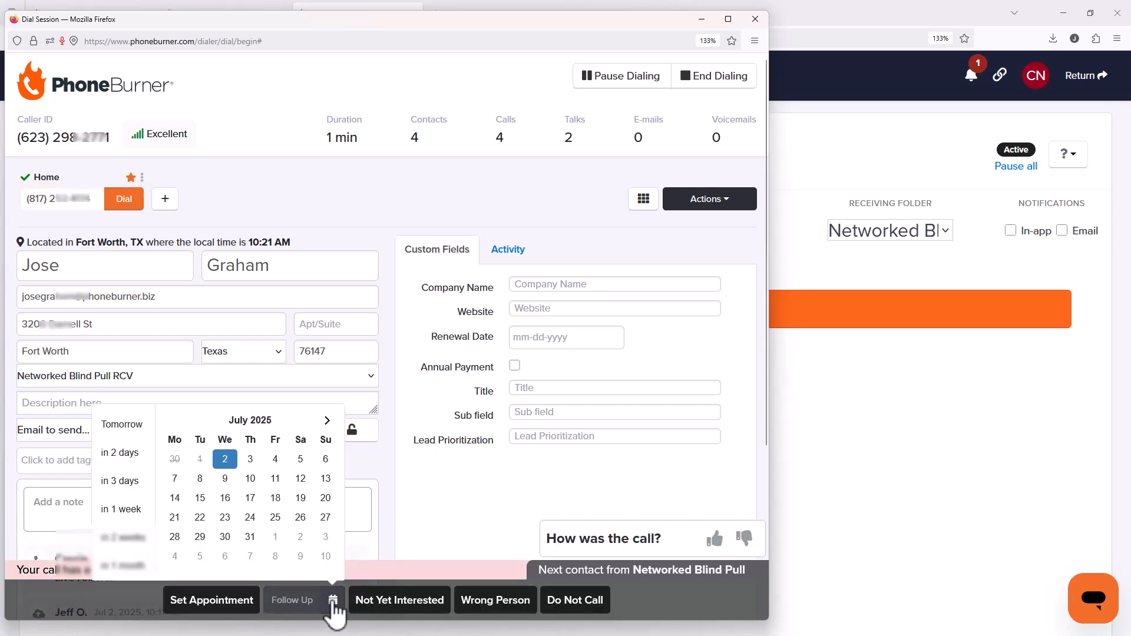
click(225, 479)
click(290, 601)
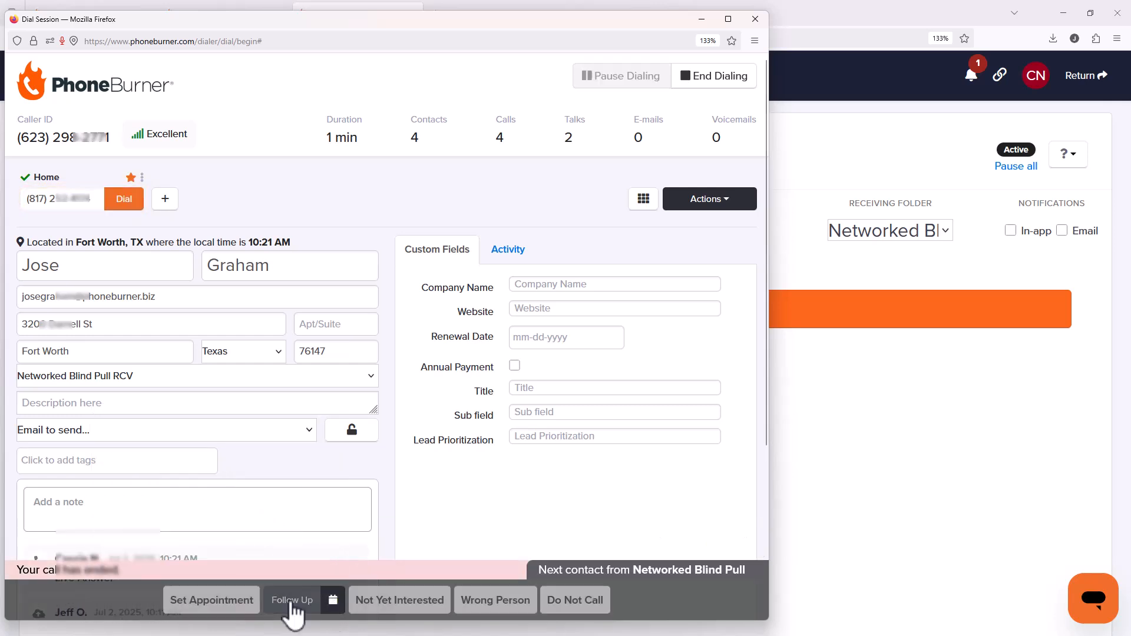
Step: End the dial session, close its window and refresh the Networked Blind Pull LeadStream
click(734, 88)
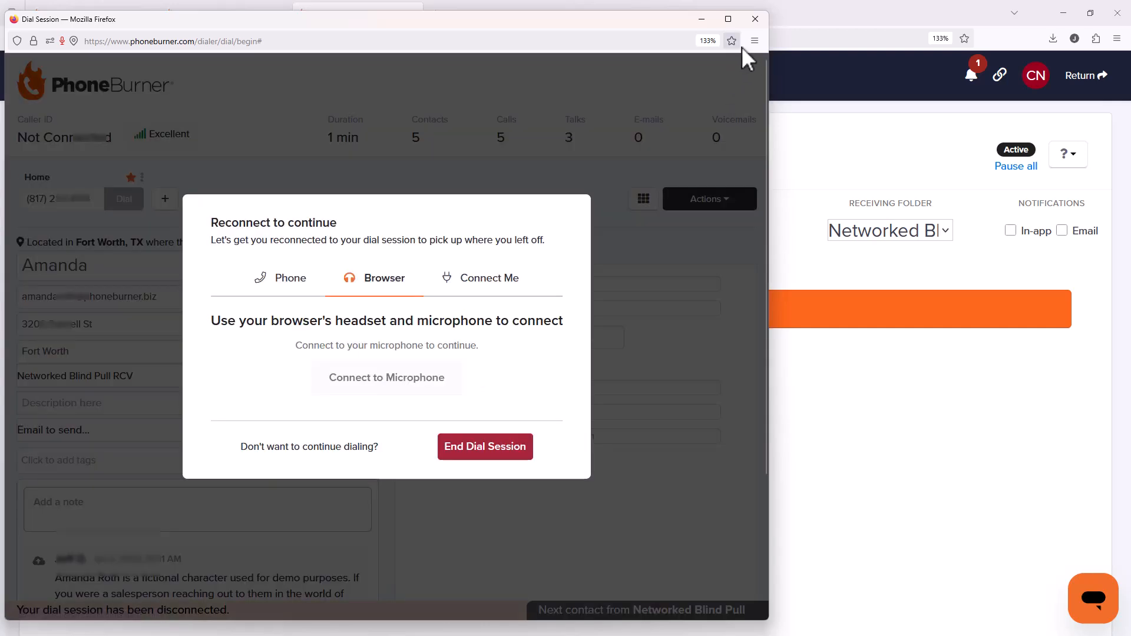
click(755, 19)
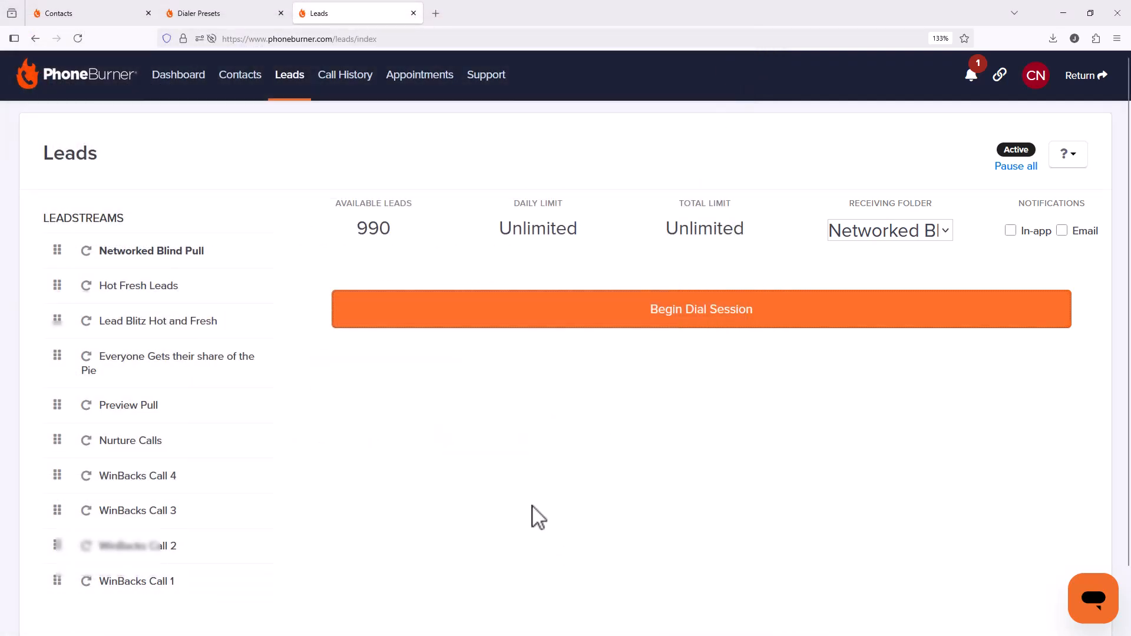
click(91, 253)
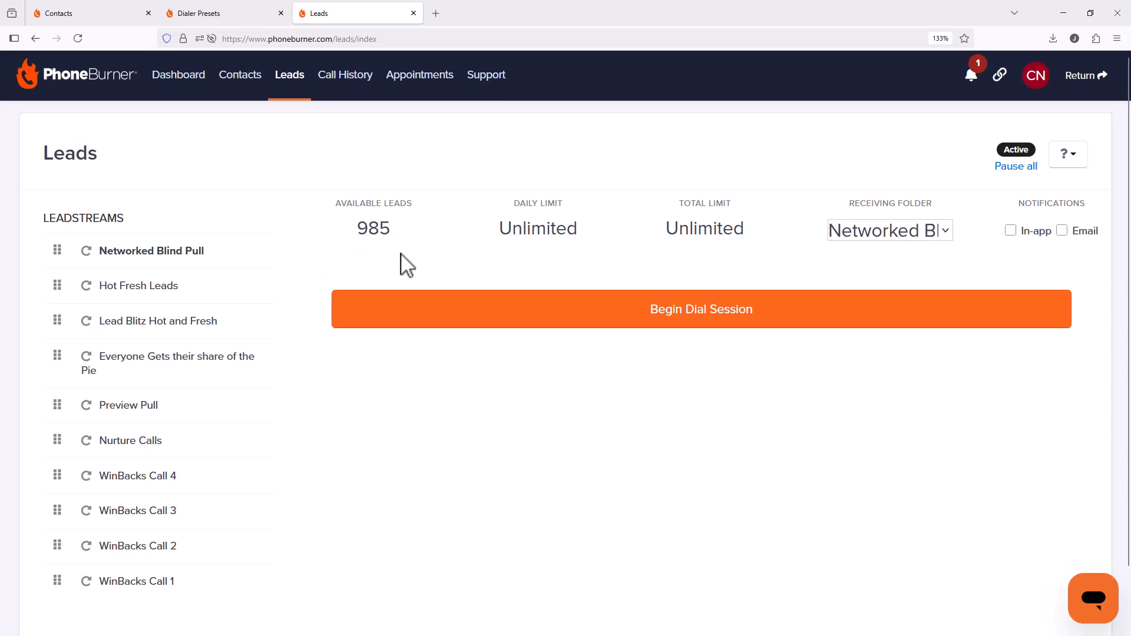
Step: Open the Networked Blind Pull RCV folder on the Contacts page and view its first contact's record
click(259, 82)
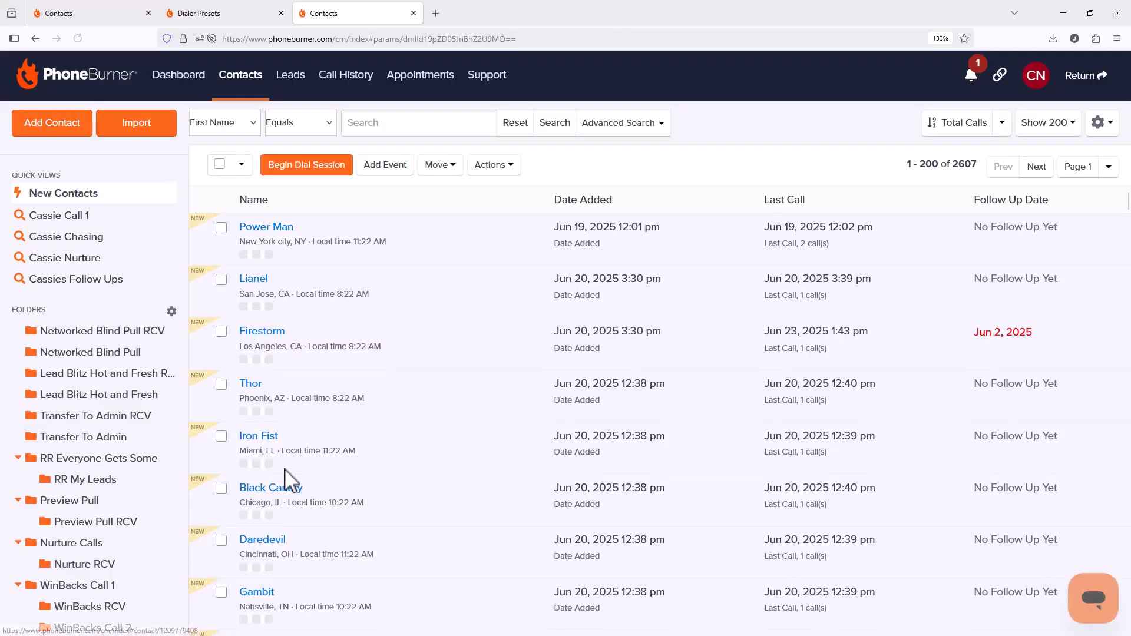
click(164, 333)
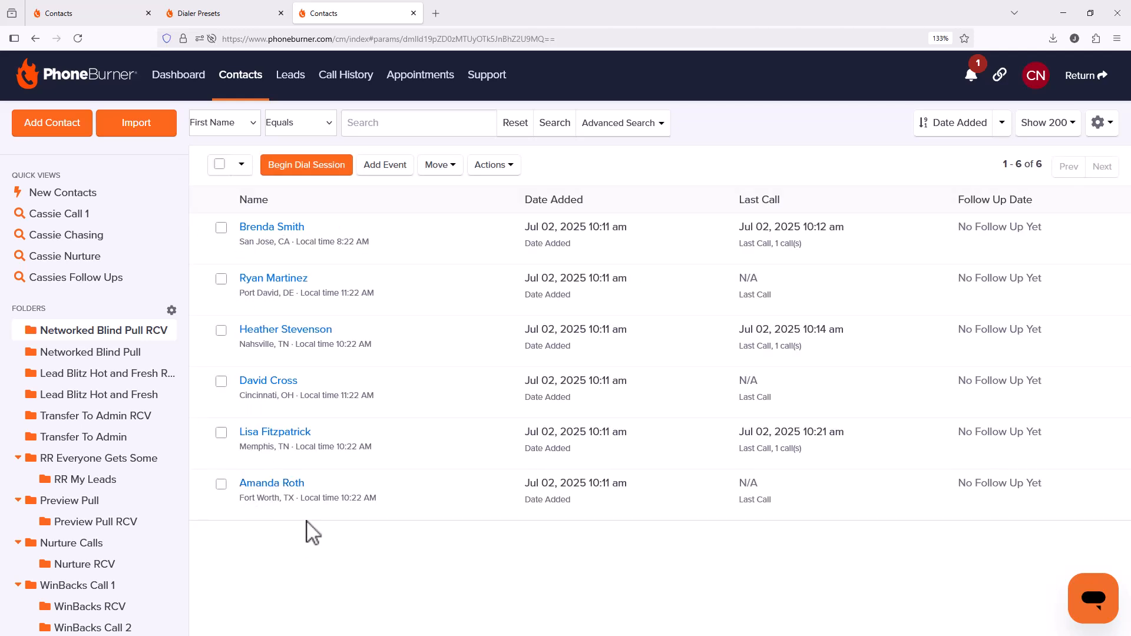
click(293, 228)
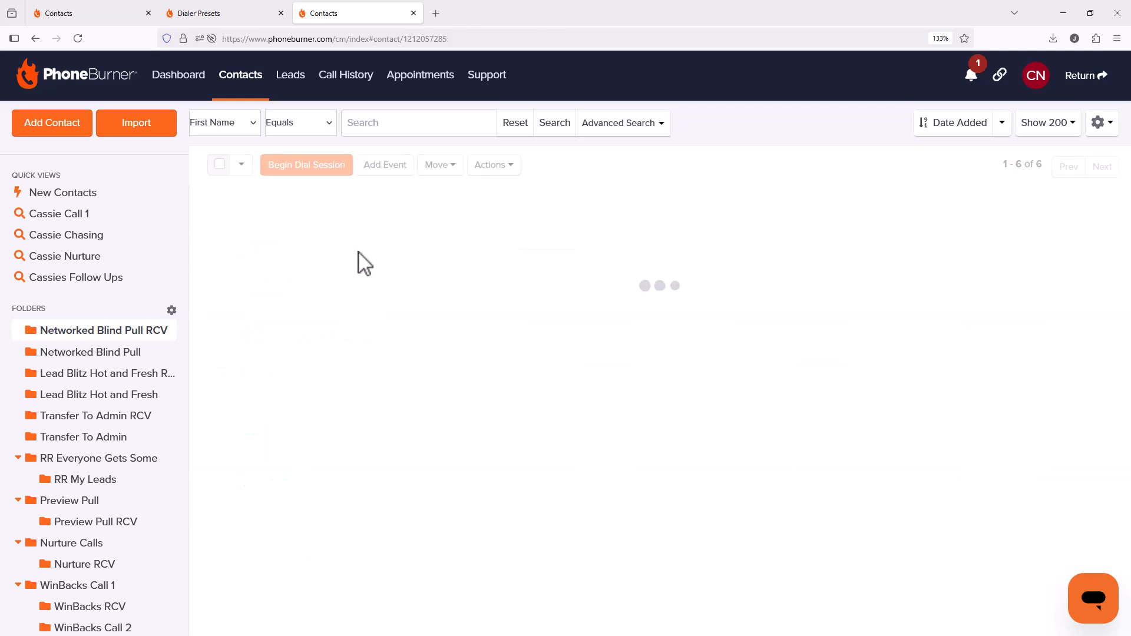
Step: Review the open contact's status details and call notes, and open the signed-in agent's Follow Ups quick view
scroll(825, 412, down, 2)
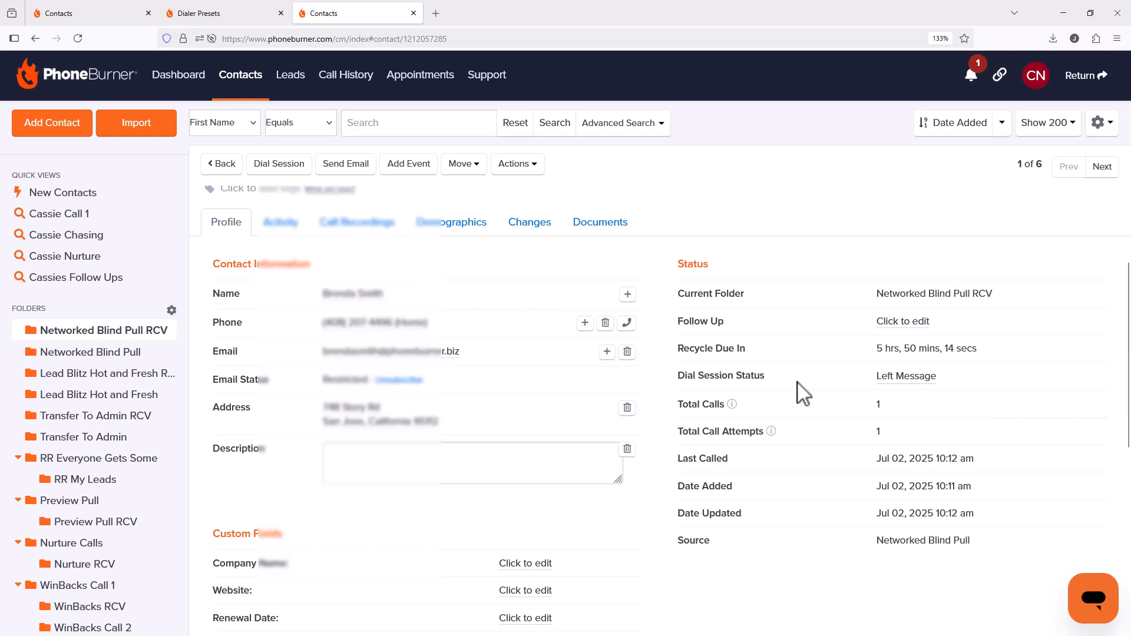
scroll(796, 404, up, 3)
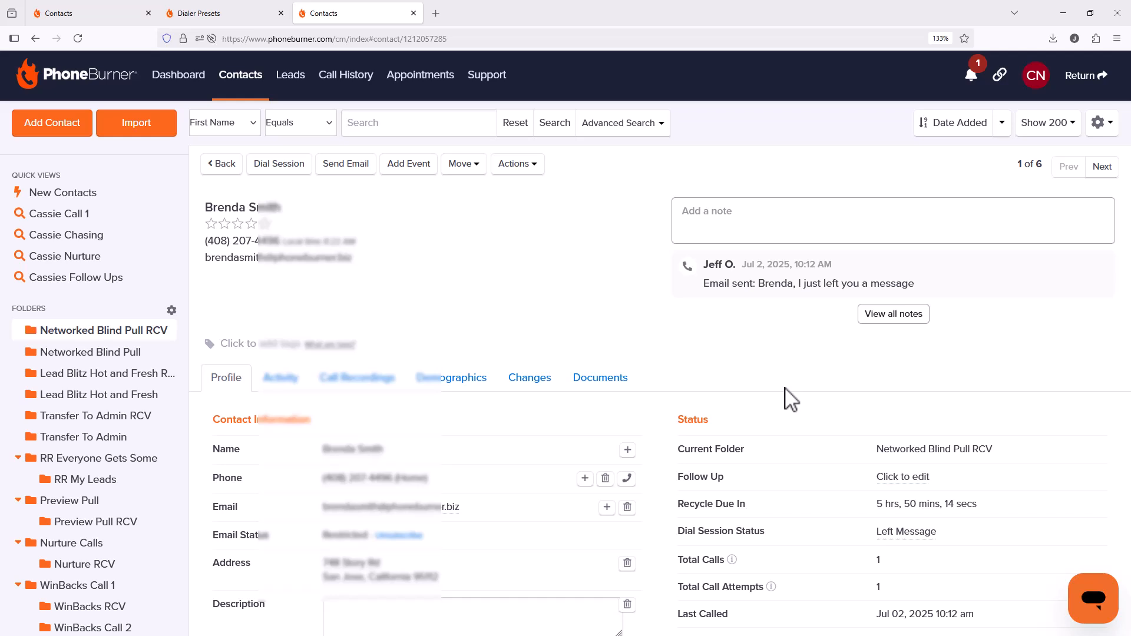
click(109, 278)
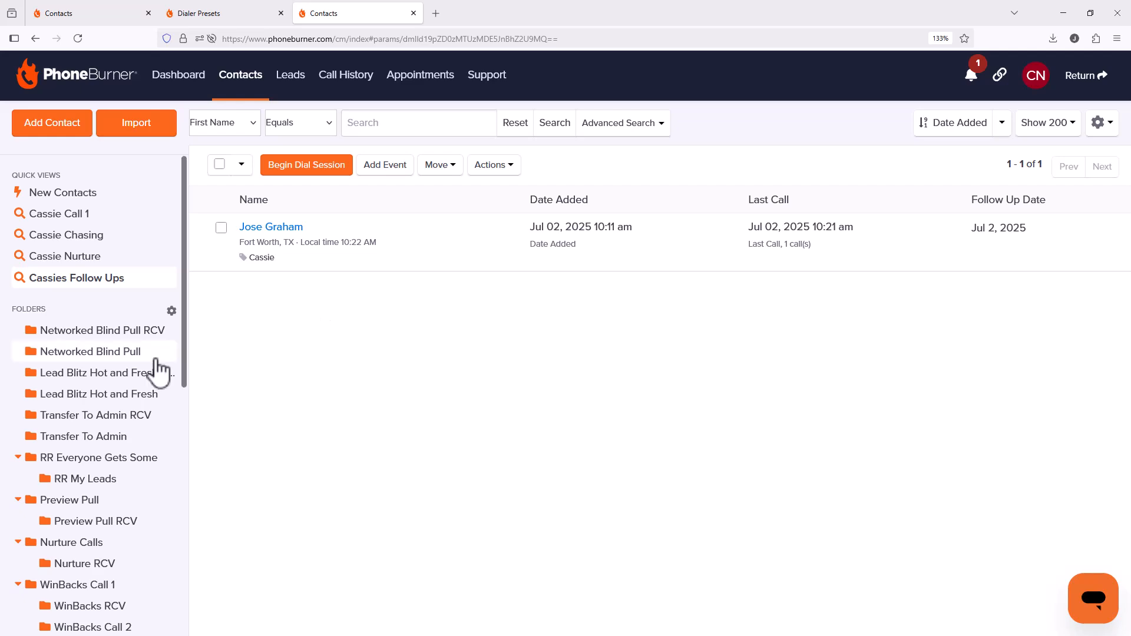
Step: Run the saved search Today's Follow Ups to review its contacts and open the signed-in agent's APT's folder
scroll(157, 371, down, 8)
click(149, 609)
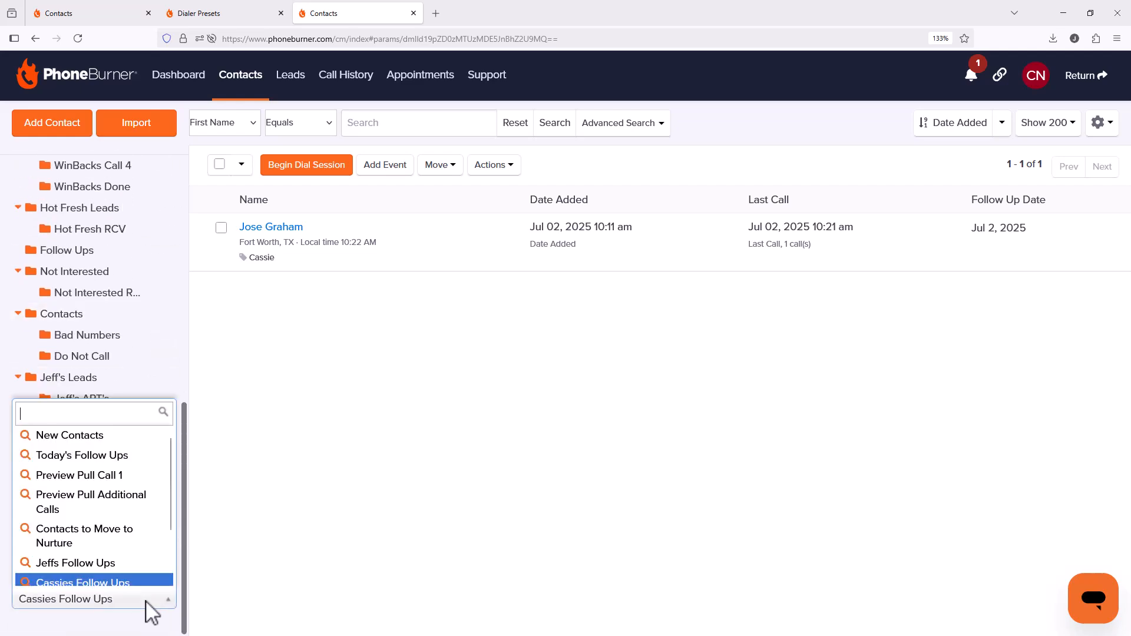
click(126, 461)
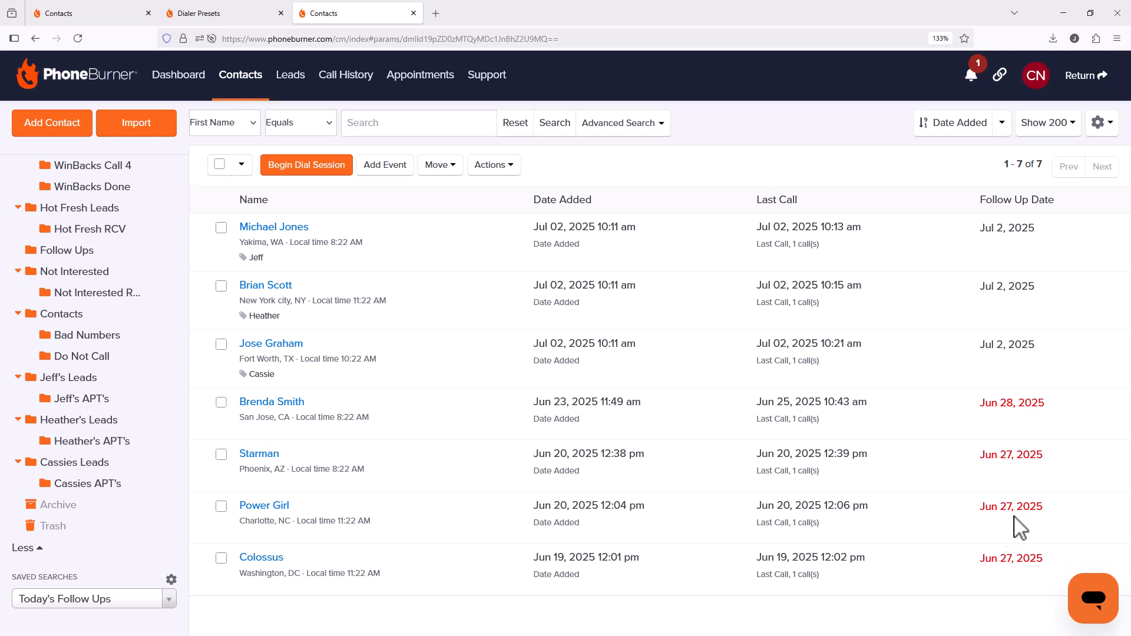
click(92, 490)
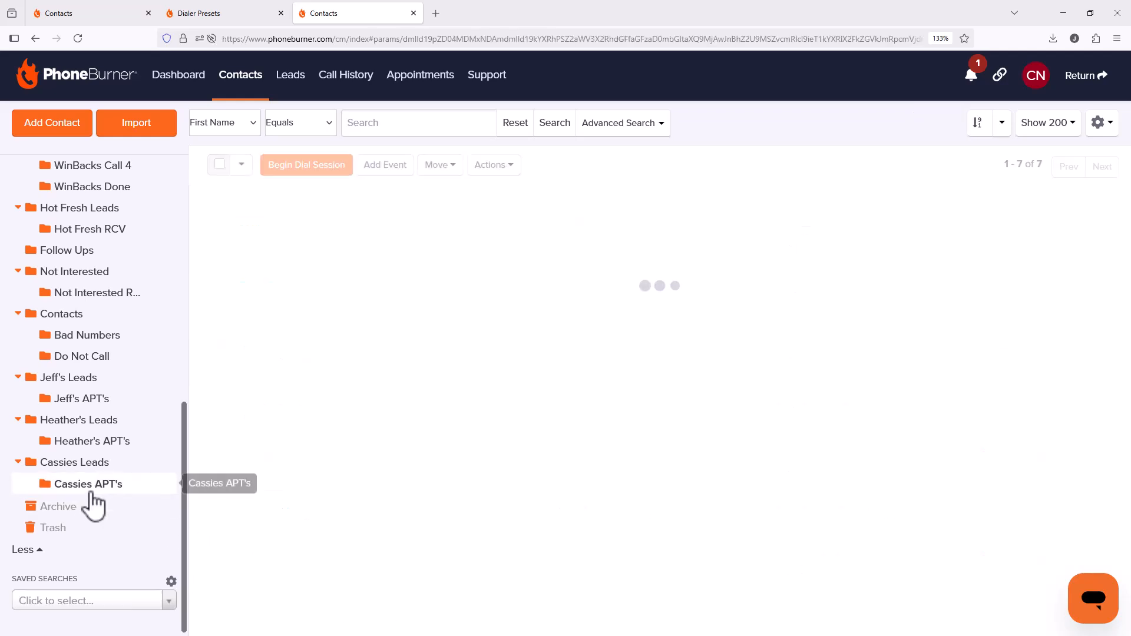